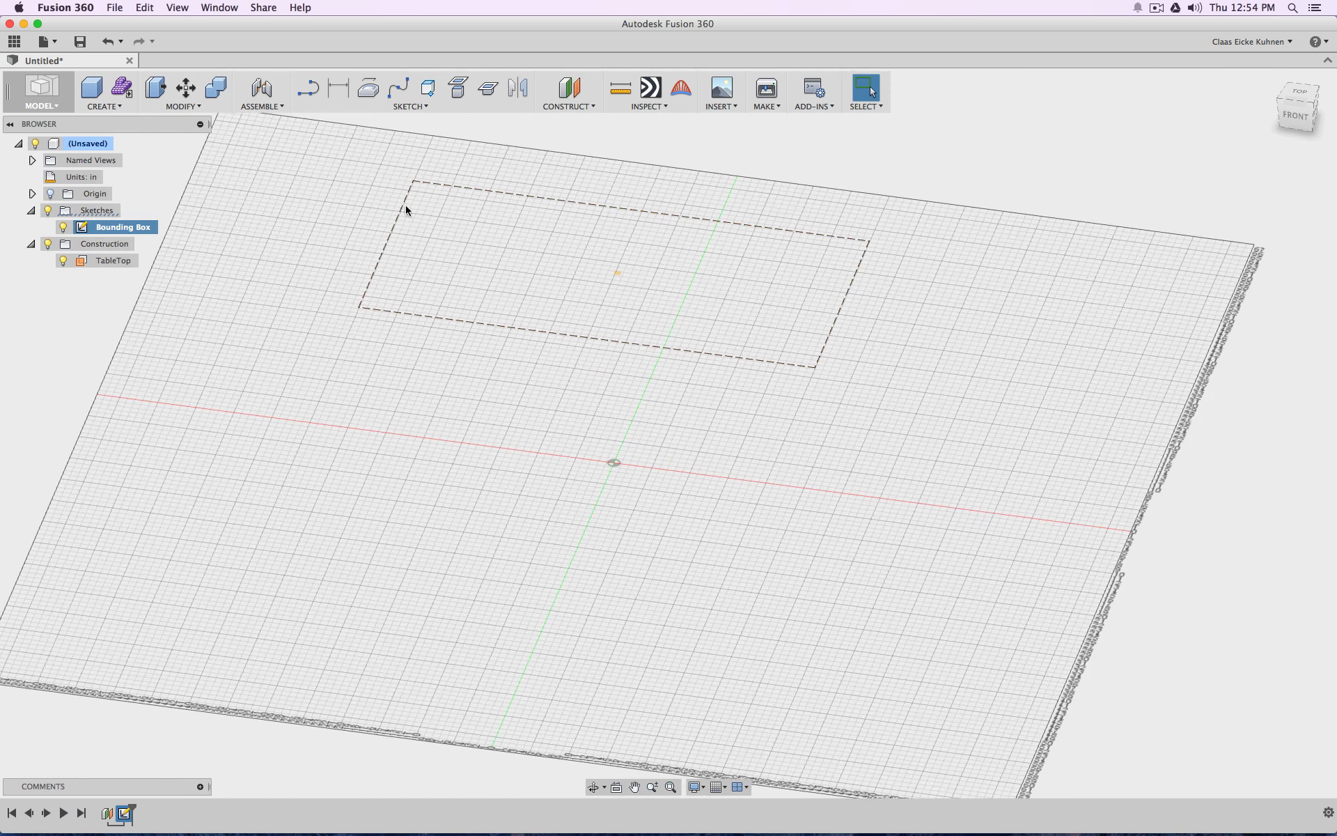
# Start a new sketch on the TableTop construction plane and view it straight from above
pyautogui.click(307, 89)
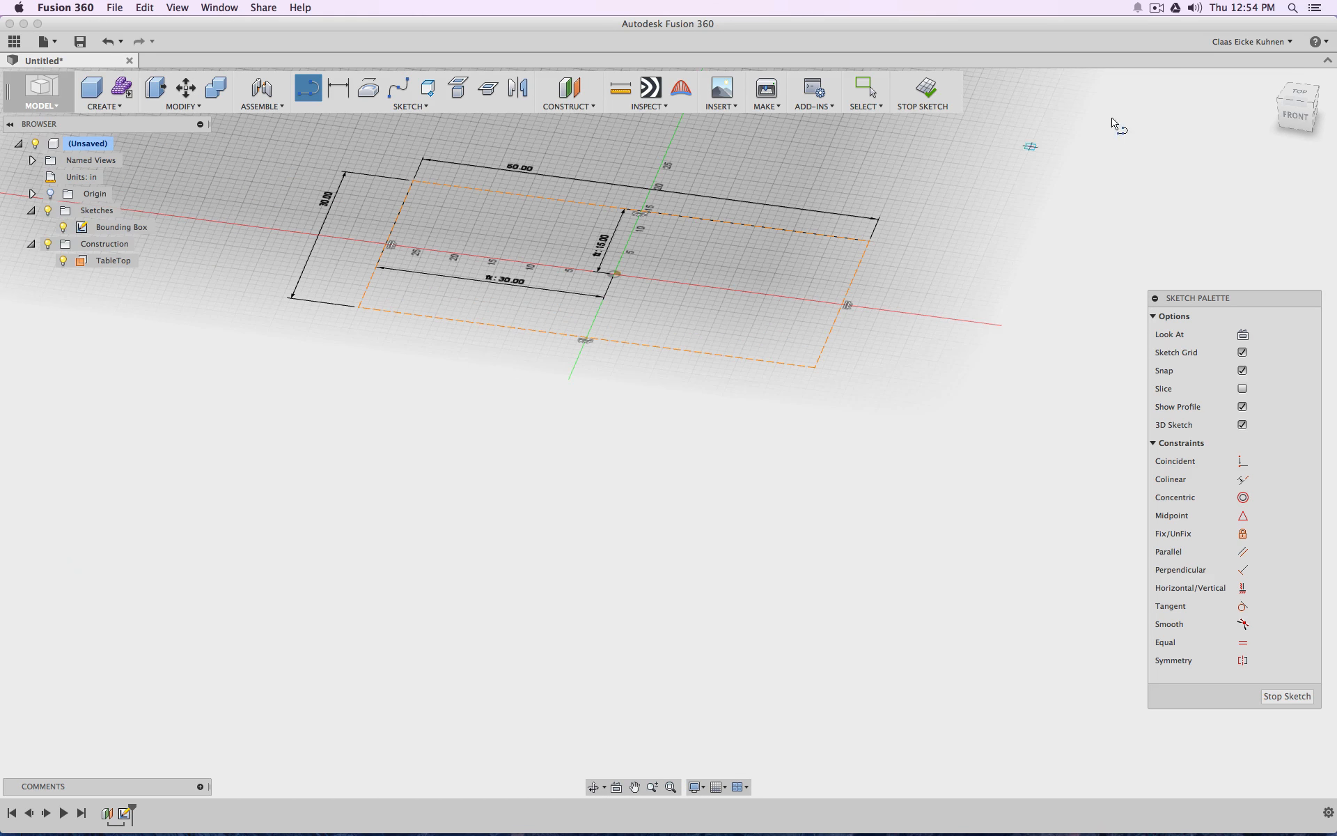
pyautogui.click(927, 93)
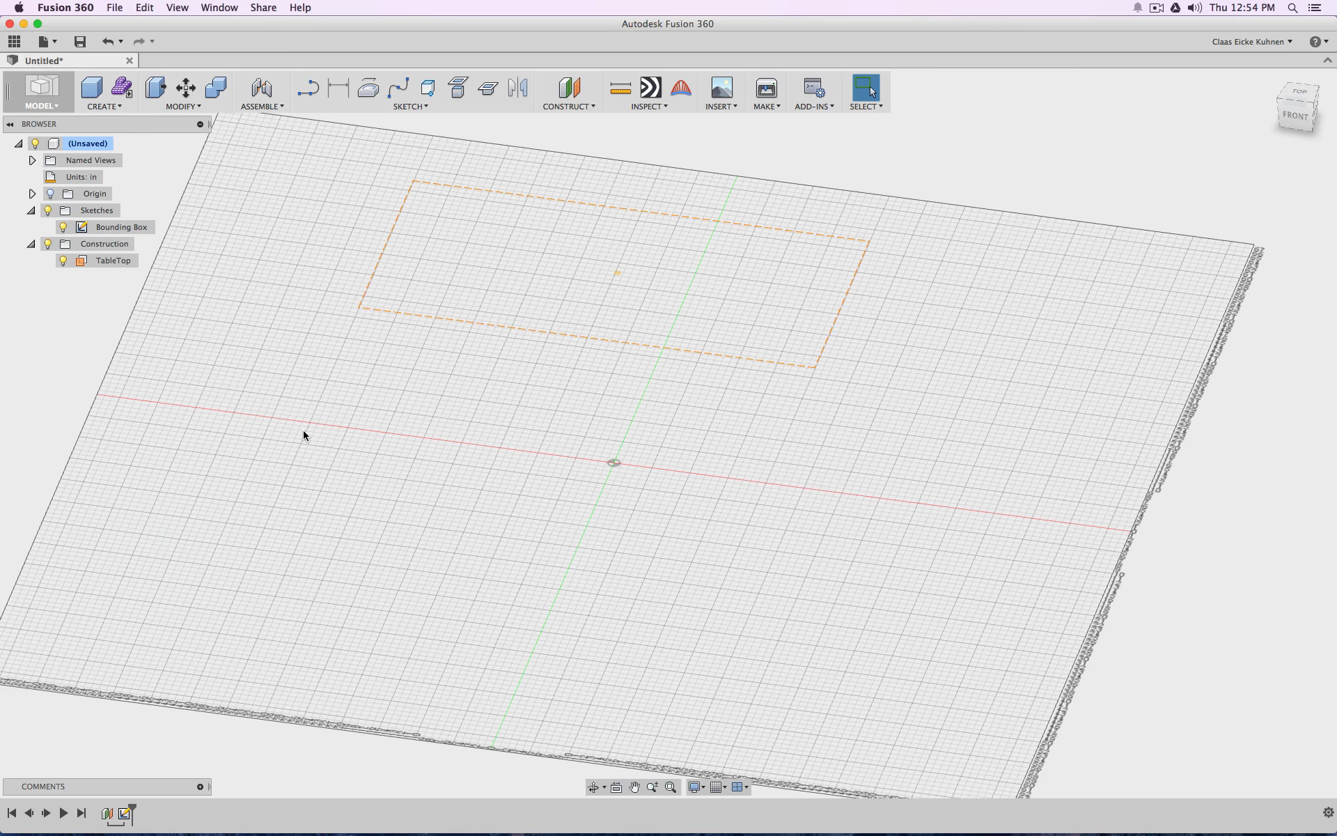
pyautogui.click(313, 94)
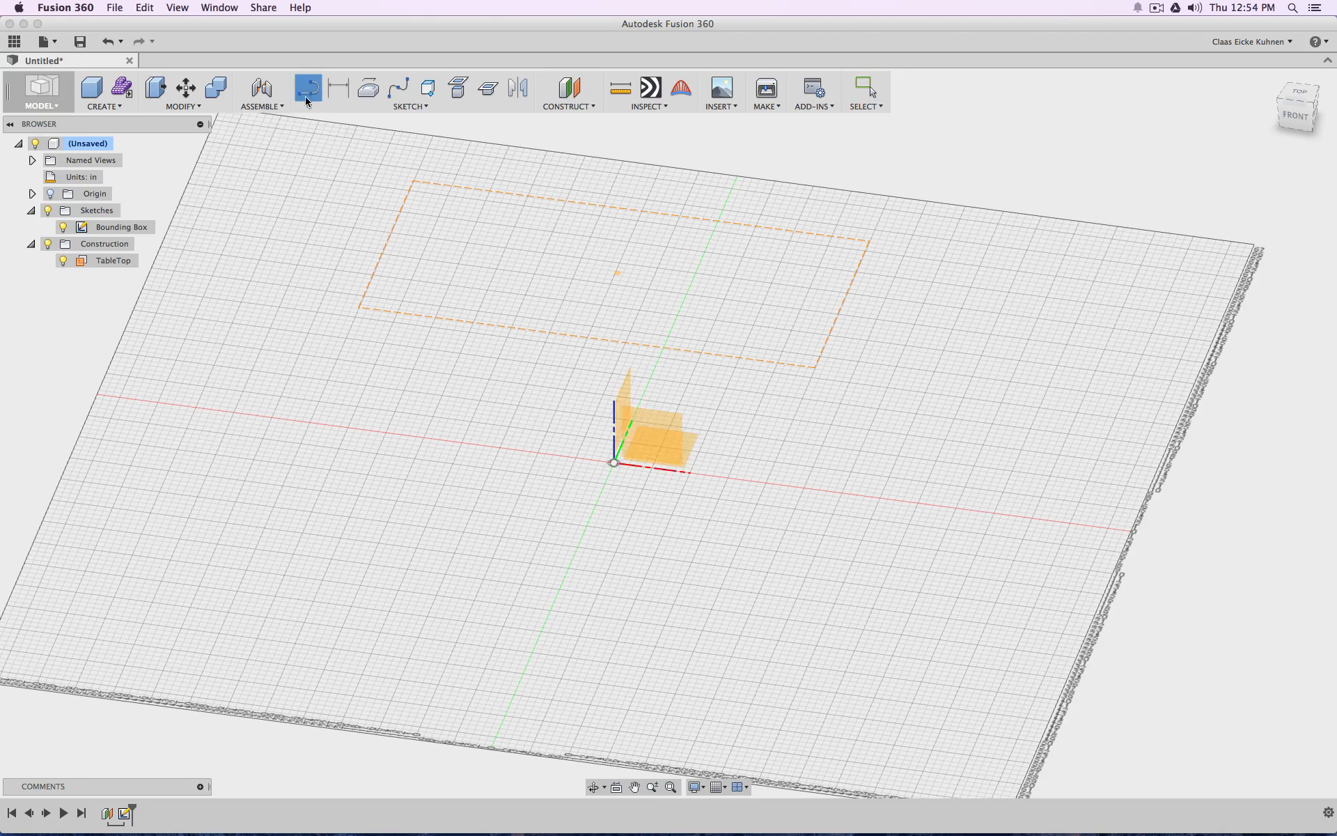
pyautogui.click(627, 278)
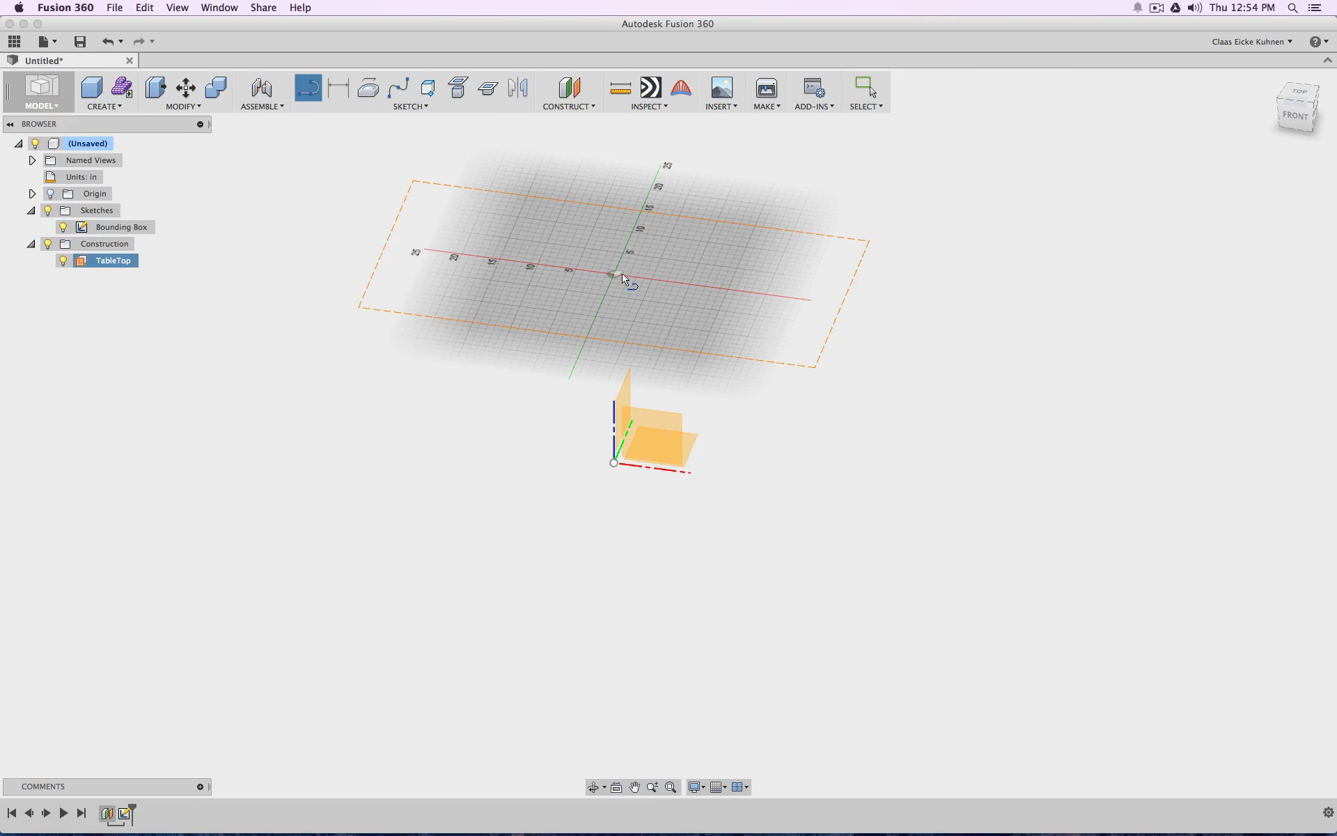
pyautogui.click(622, 276)
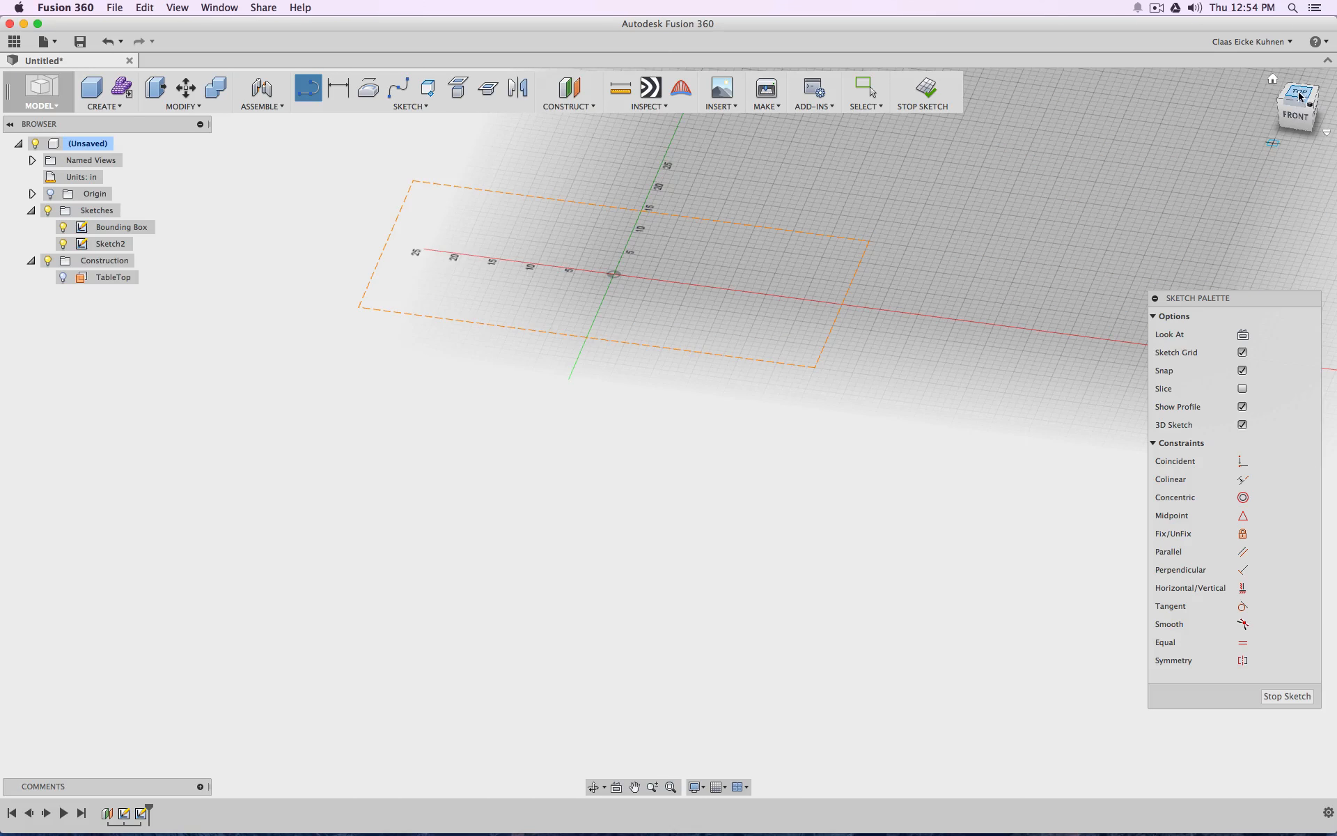
pyautogui.click(1299, 96)
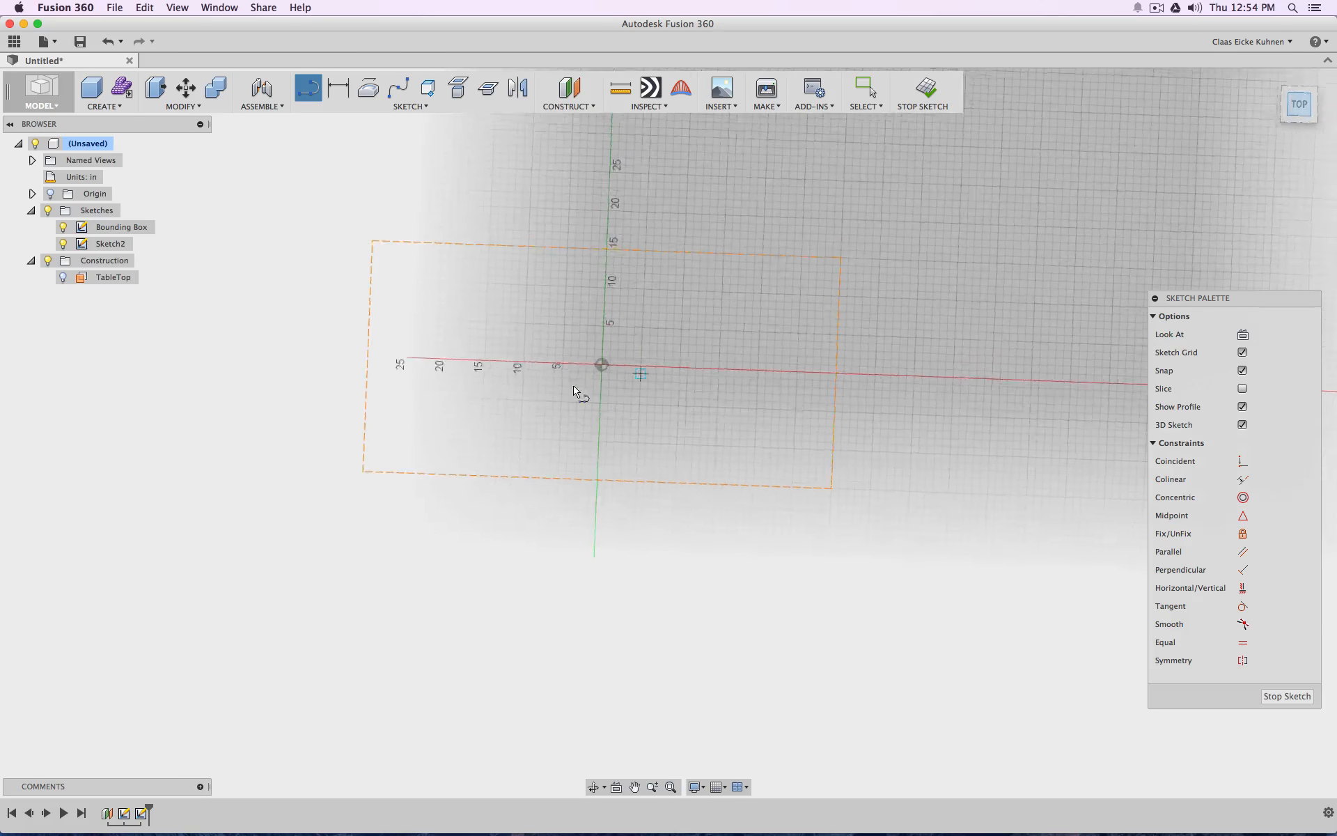
# Sketch a closed six-point kidney-shaped spline inside the bounding box, about 52 in wide and 25 in deep
pyautogui.click(399, 89)
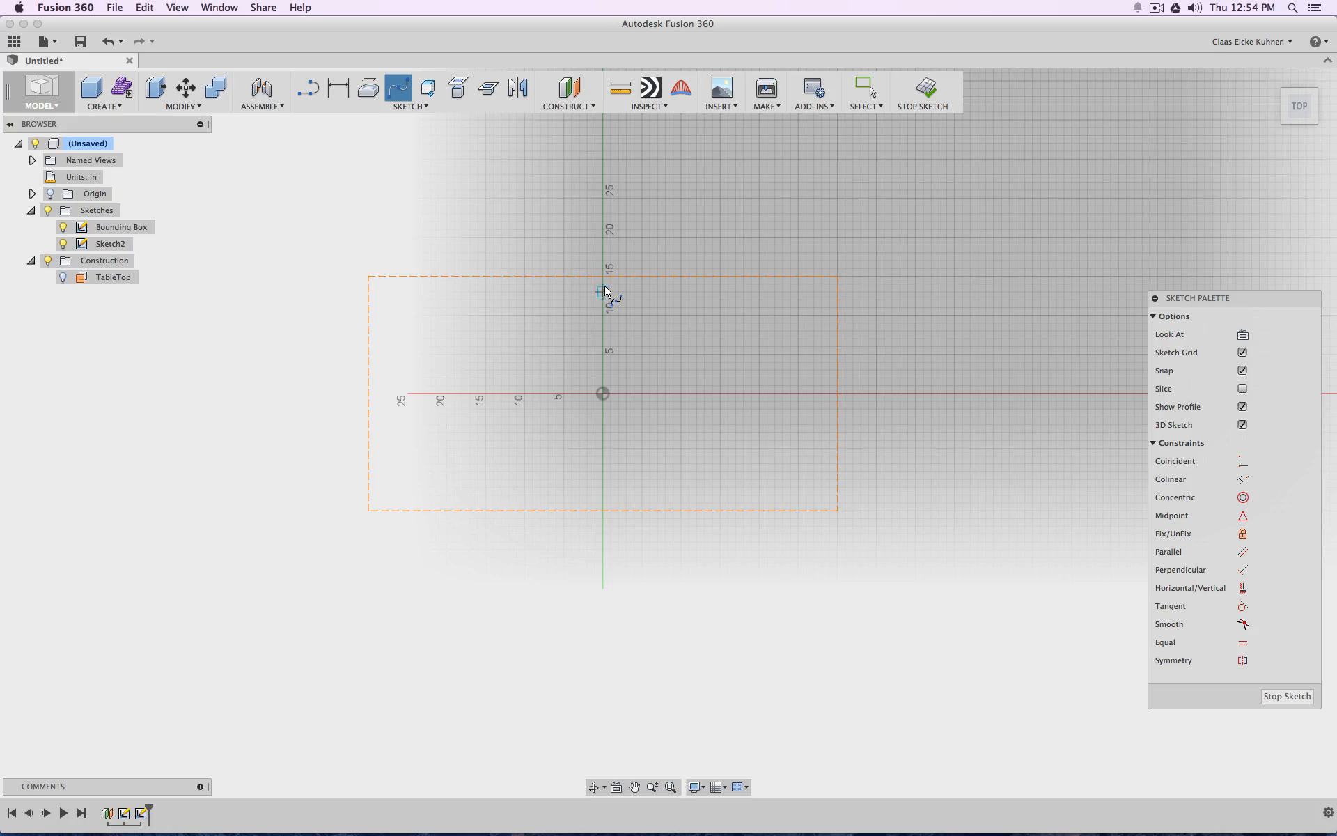
pyautogui.click(407, 346)
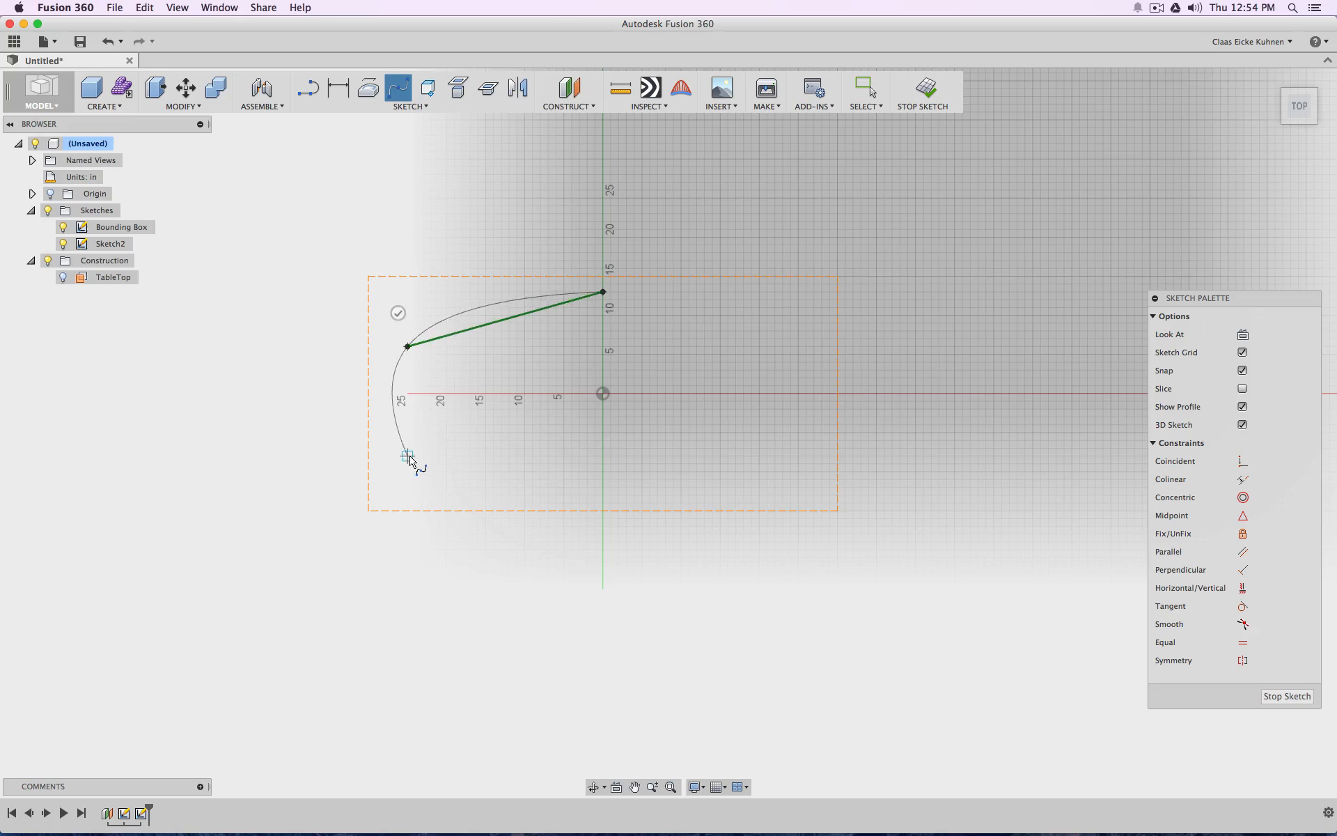
pyautogui.click(407, 463)
pyautogui.click(587, 448)
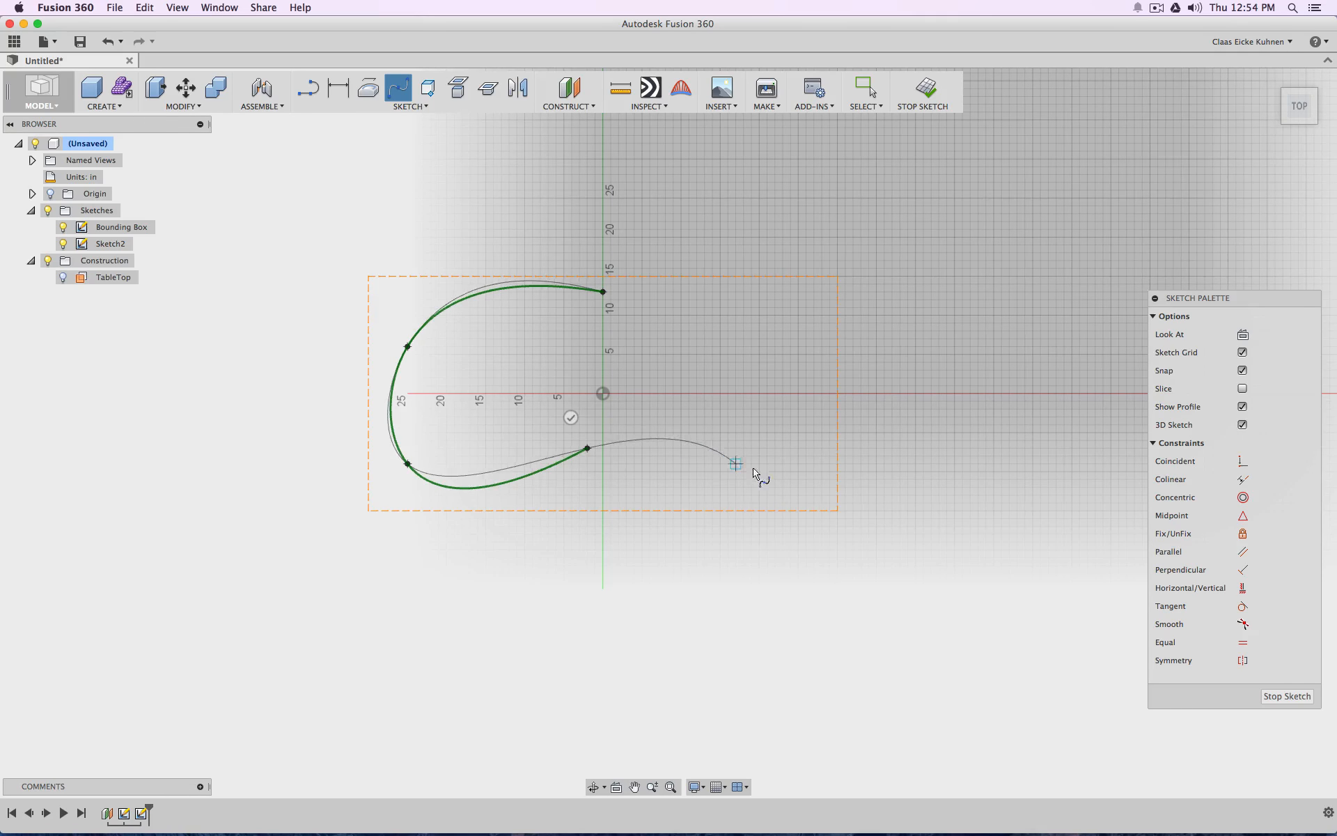
pyautogui.click(775, 479)
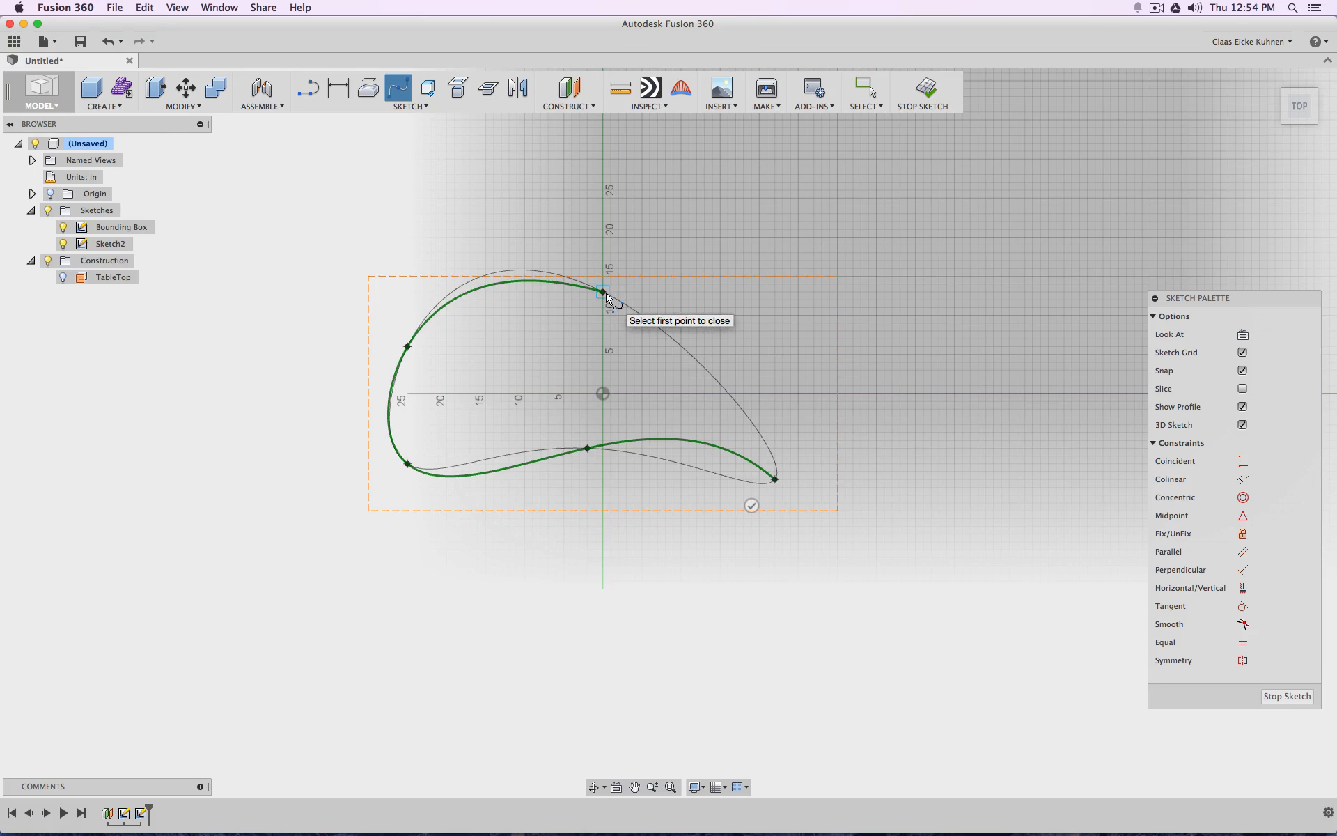
pyautogui.click(766, 346)
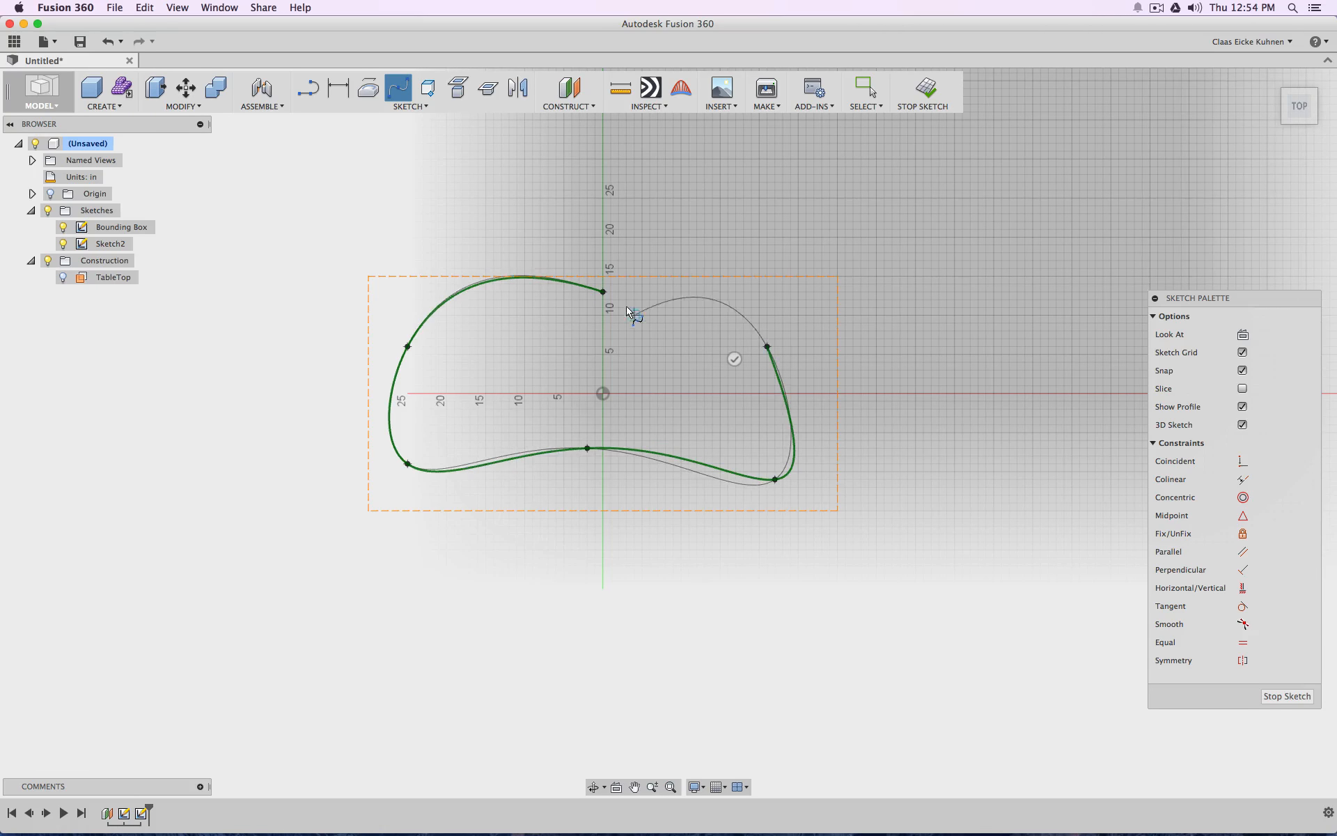
pyautogui.click(603, 292)
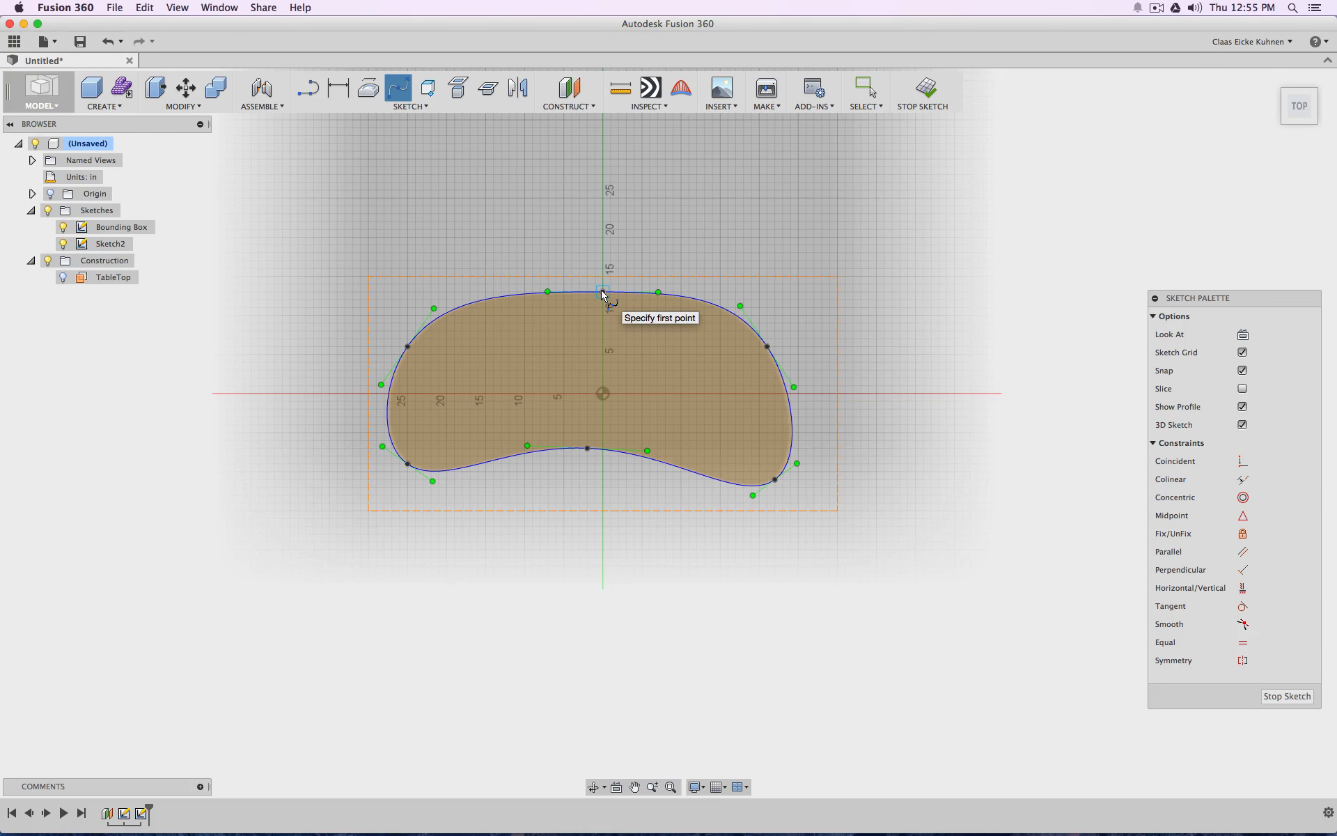
pyautogui.press('Escape')
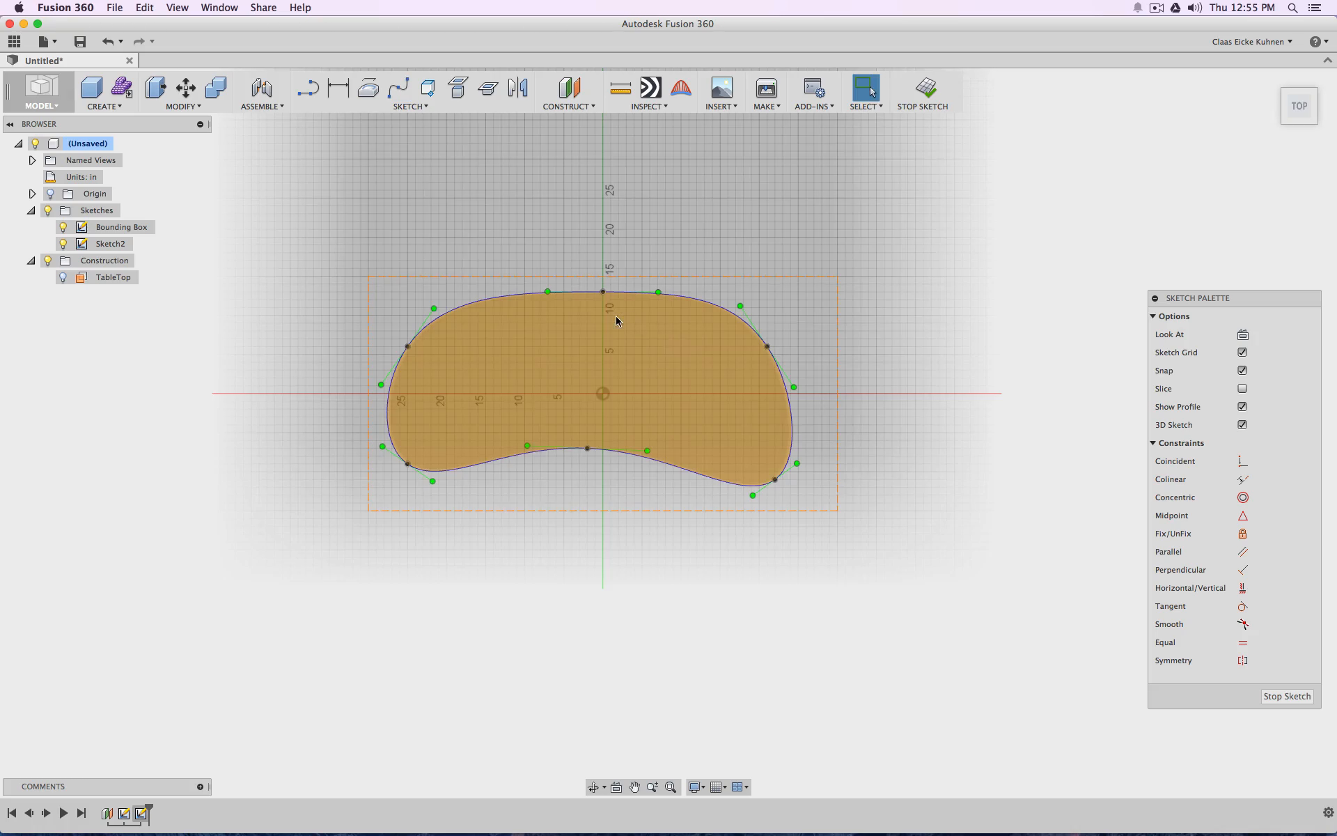
# Reshape all six spline points to widen the outline toward positive X, lower both lobes and deepen the concave front edge
pyautogui.scroll(-3, 615, 315)
pyautogui.scroll(5, 604, 312)
pyautogui.moveTo(603, 286); pyautogui.dragTo(603, 276)
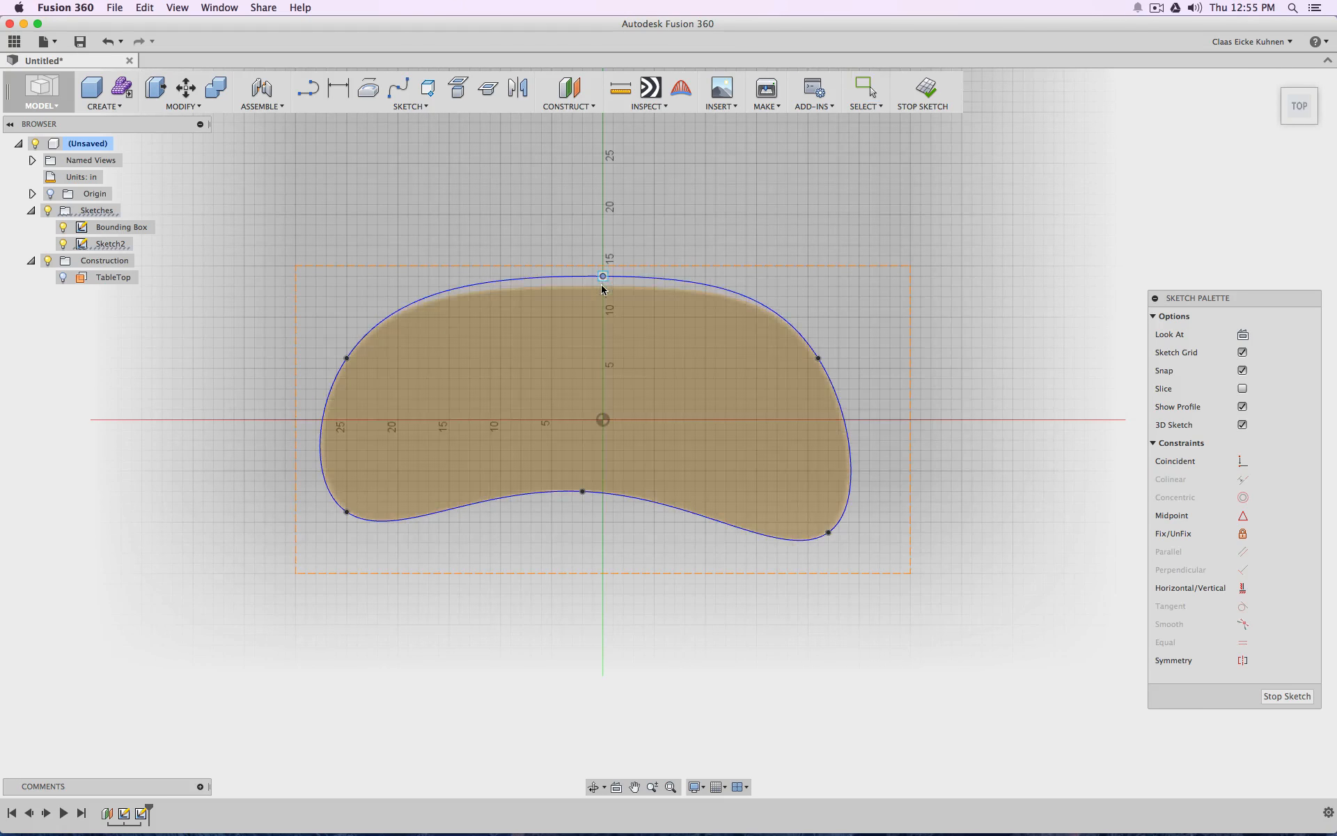
pyautogui.moveTo(349, 515); pyautogui.dragTo(347, 552)
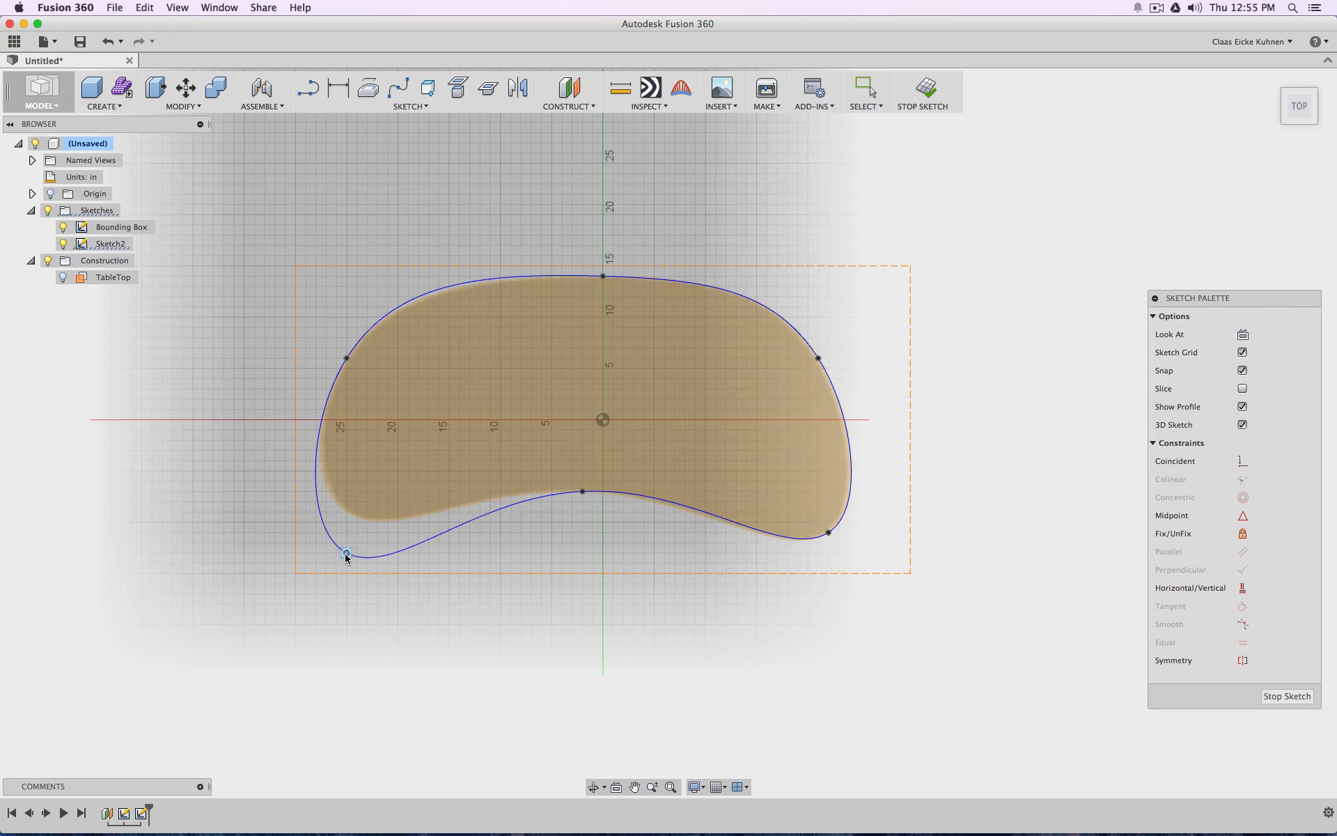
pyautogui.moveTo(348, 358); pyautogui.dragTo(347, 388)
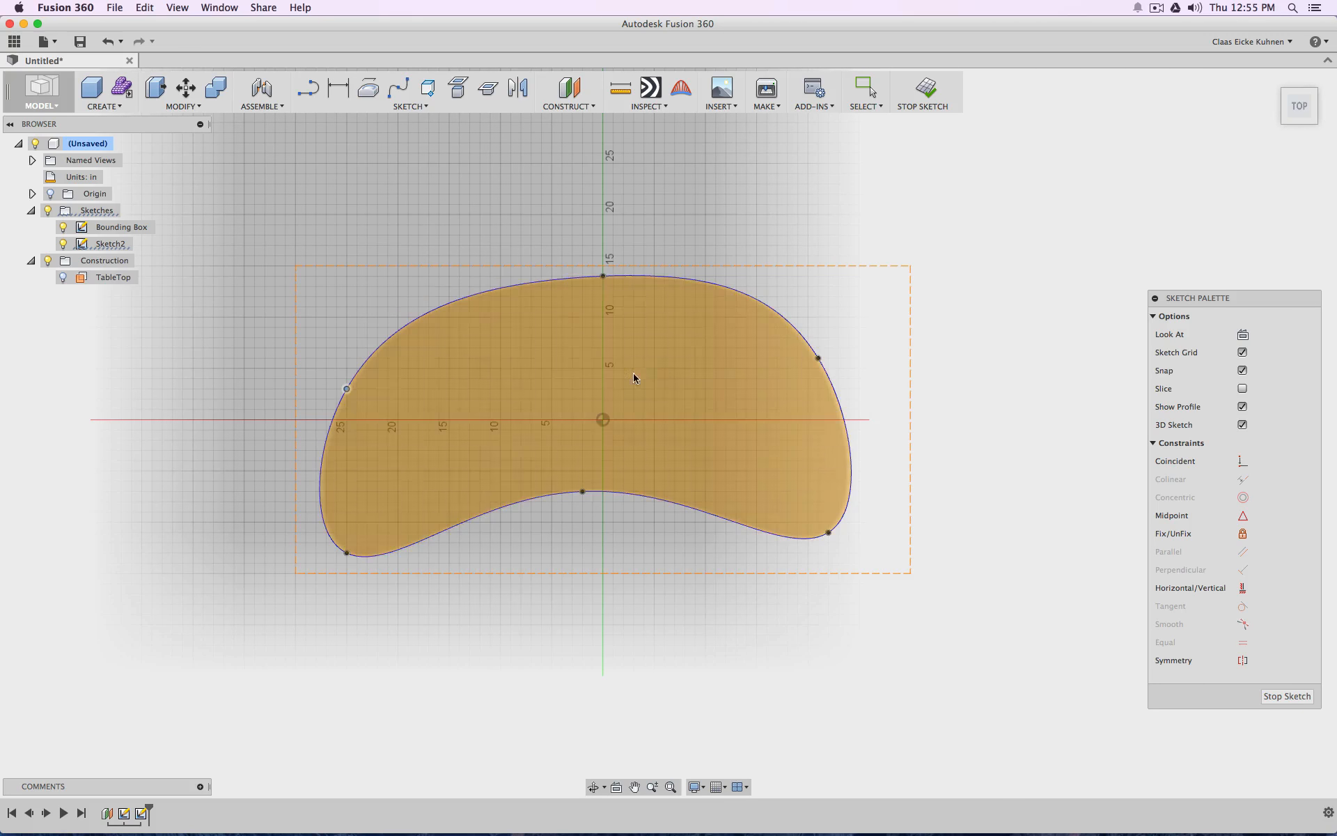
pyautogui.moveTo(819, 359); pyautogui.dragTo(870, 359)
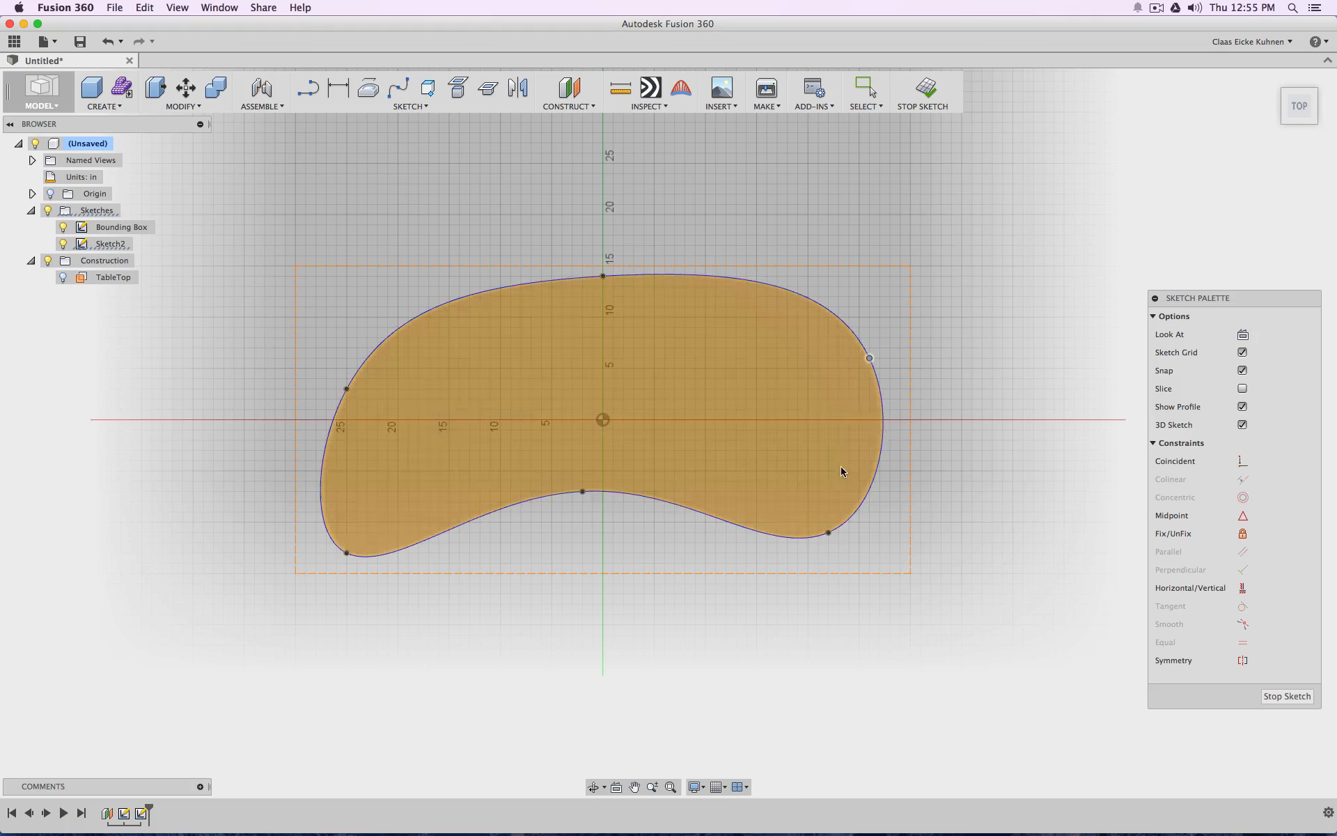
pyautogui.moveTo(829, 533)
pyautogui.mouseDown()
pyautogui.moveTo(791, 536)
pyautogui.moveTo(777, 492)
pyautogui.moveTo(827, 543)
pyautogui.mouseUp()
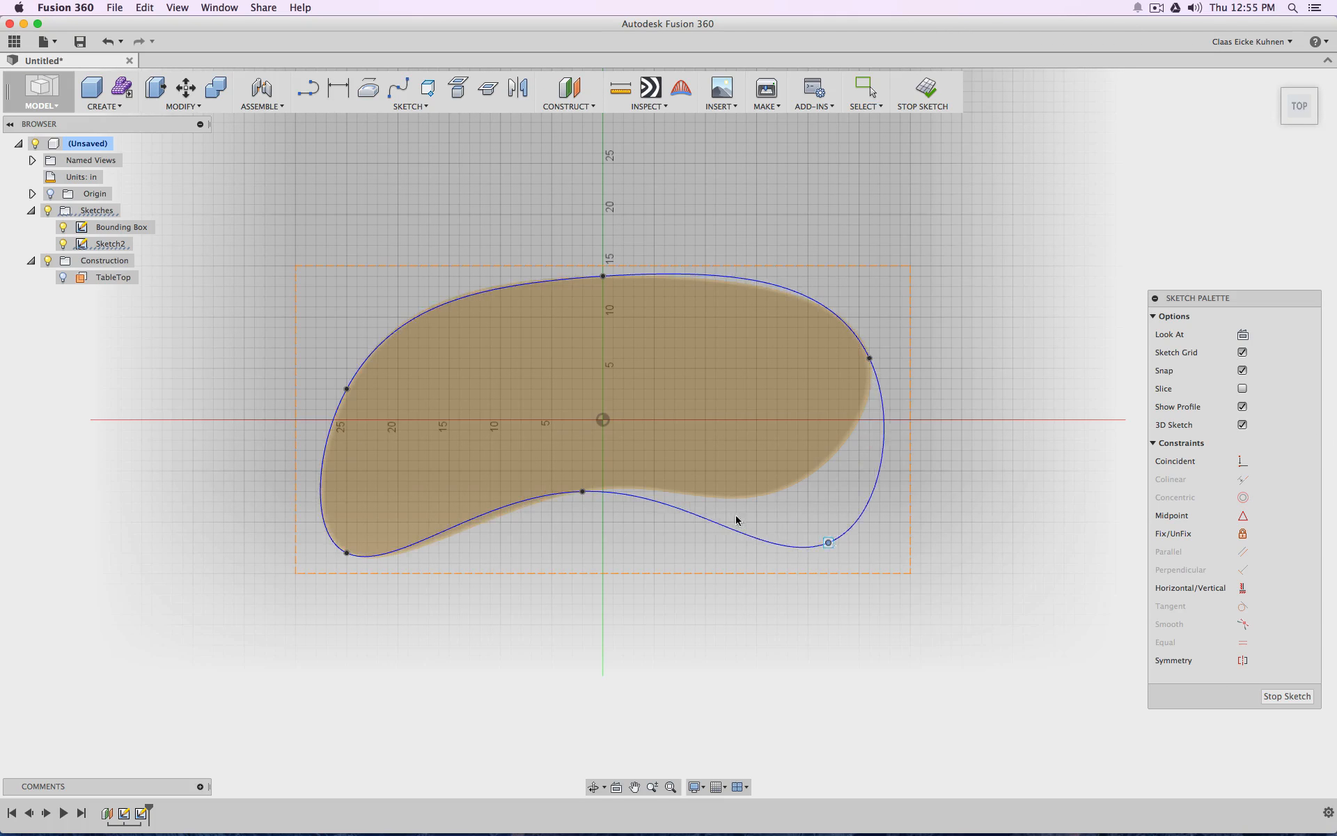
pyautogui.moveTo(587, 494); pyautogui.dragTo(592, 471)
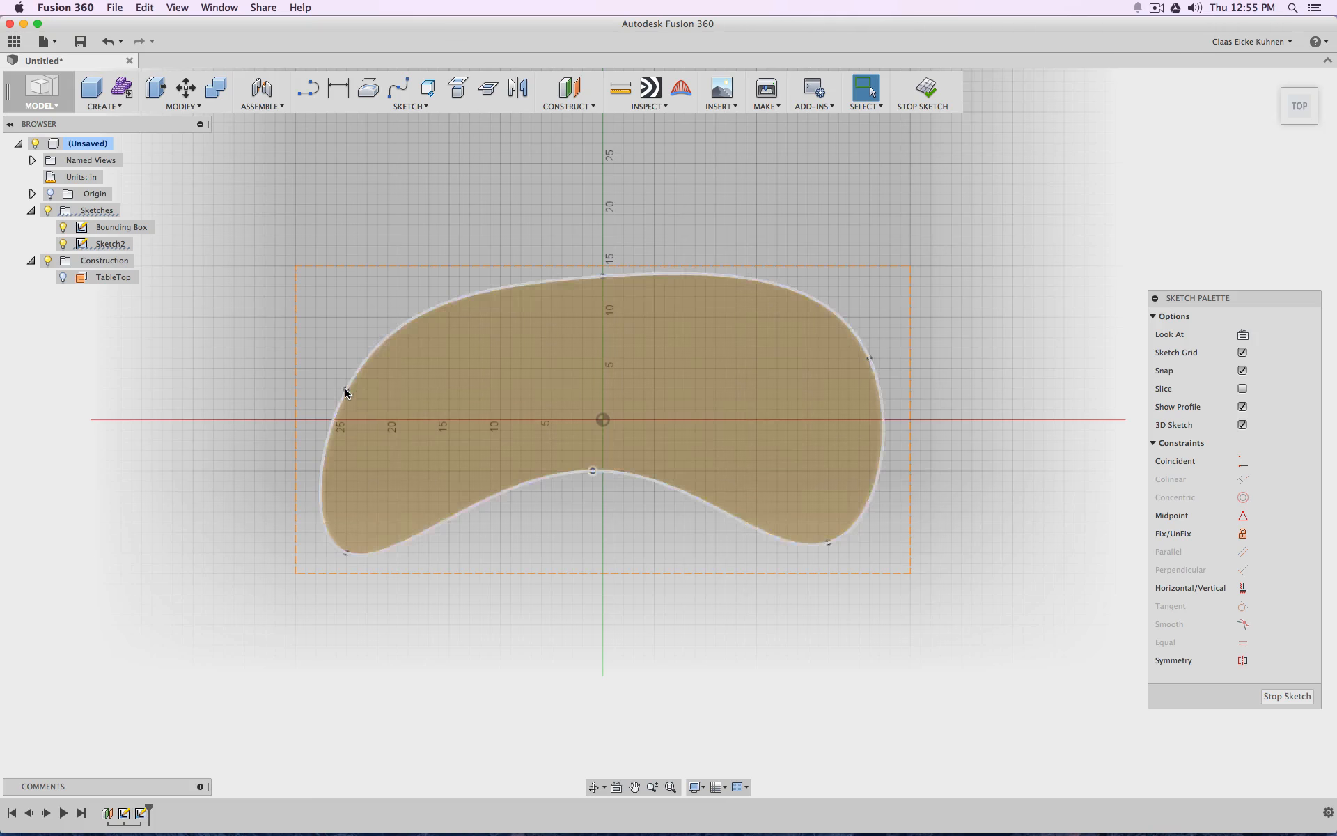
# Slim the outline by moving the back points to about (-25, -1), (-7, 12) and (20, 6) in, and finish the sketch
pyautogui.moveTo(347, 397); pyautogui.dragTo(348, 436)
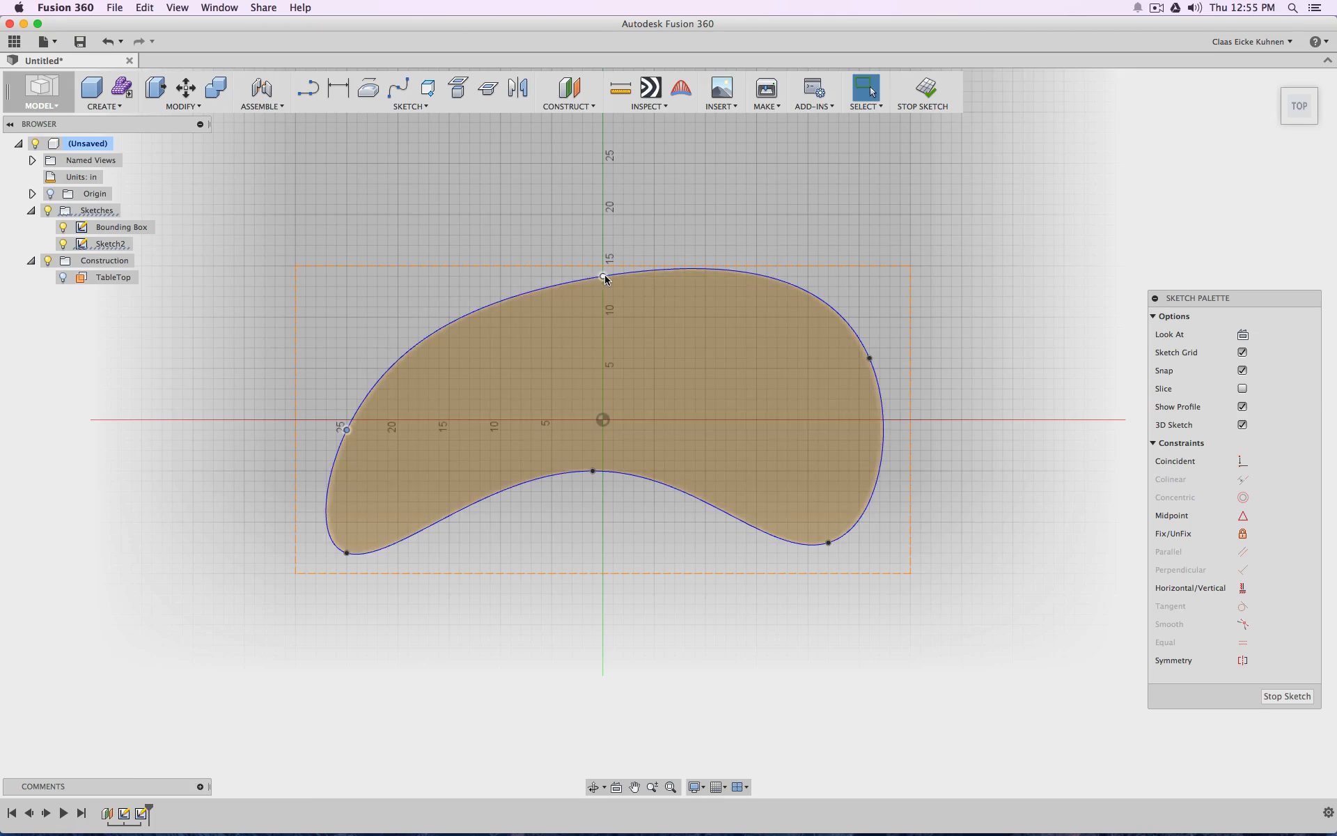
pyautogui.moveTo(603, 276); pyautogui.dragTo(531, 296)
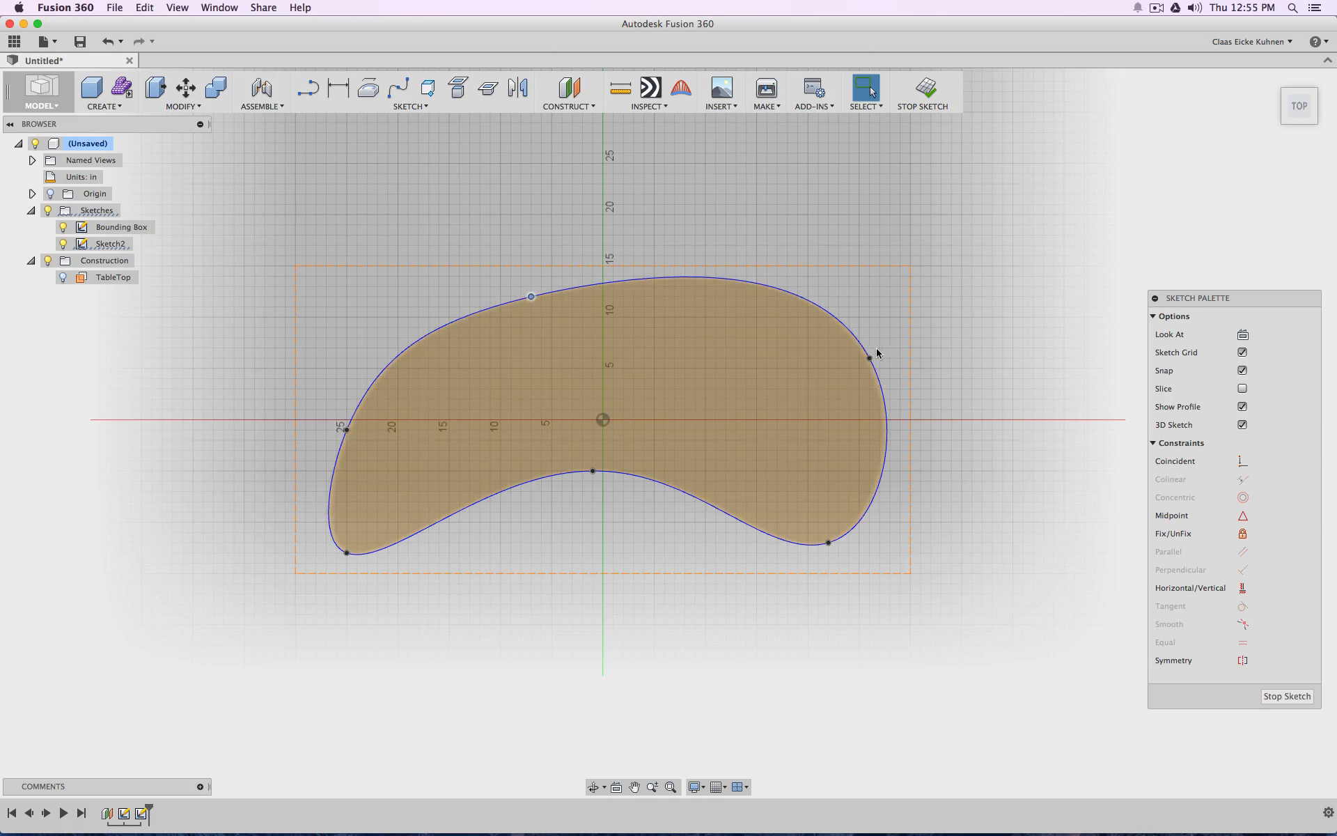
pyautogui.moveTo(869, 359); pyautogui.dragTo(808, 358)
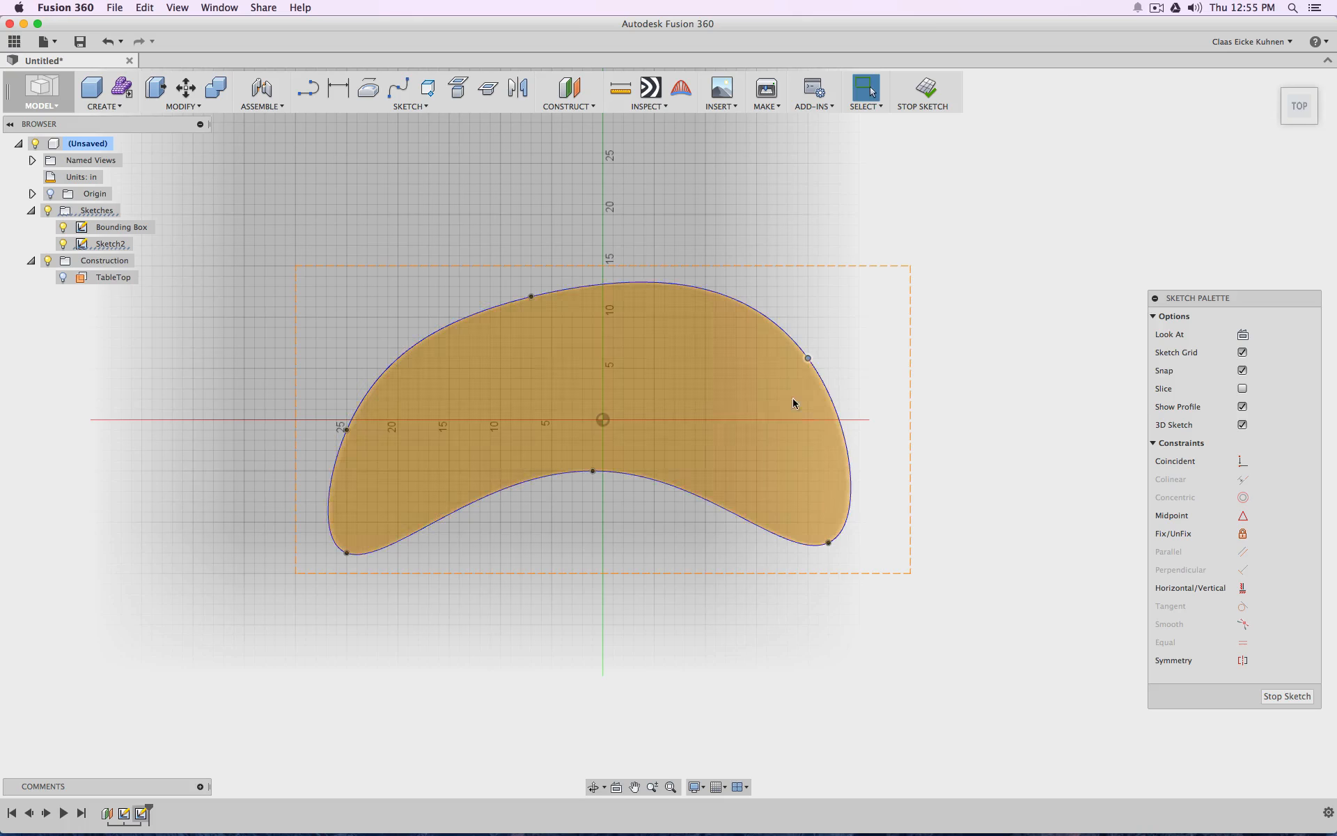
pyautogui.click(926, 85)
# Extrude the kidney-shaped profile upward 2 in as a new body
pyautogui.click(1307, 123)
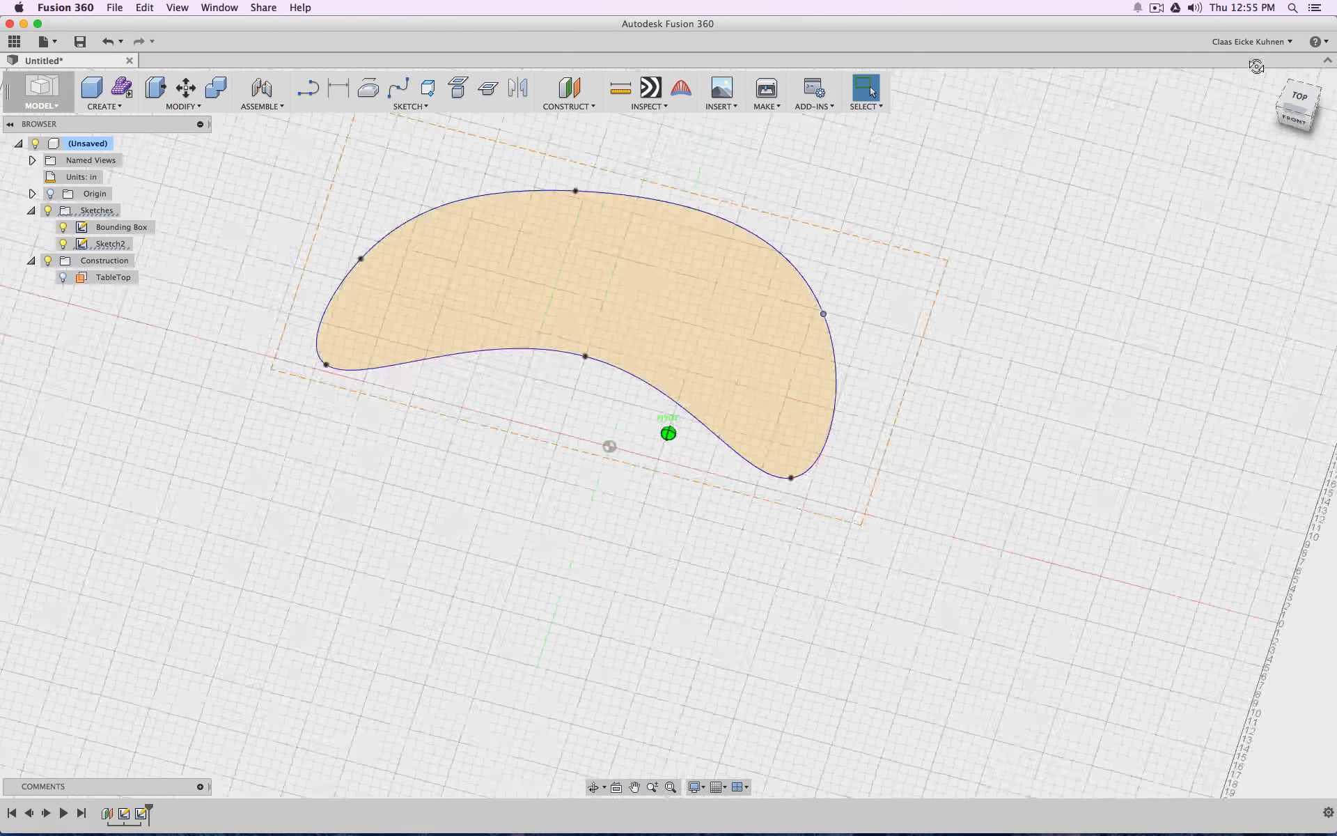
pyautogui.click(101, 106)
pyautogui.click(122, 202)
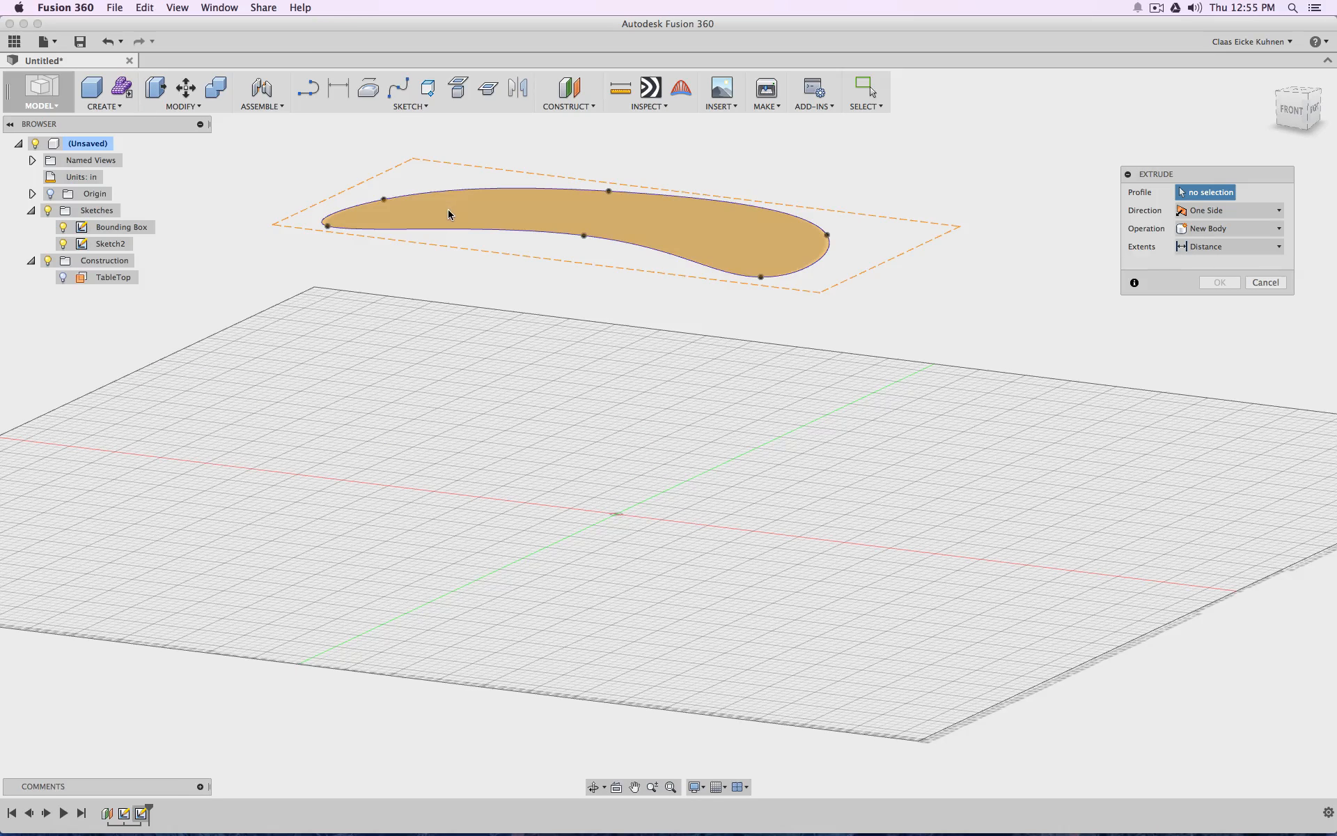
pyautogui.write('2"')
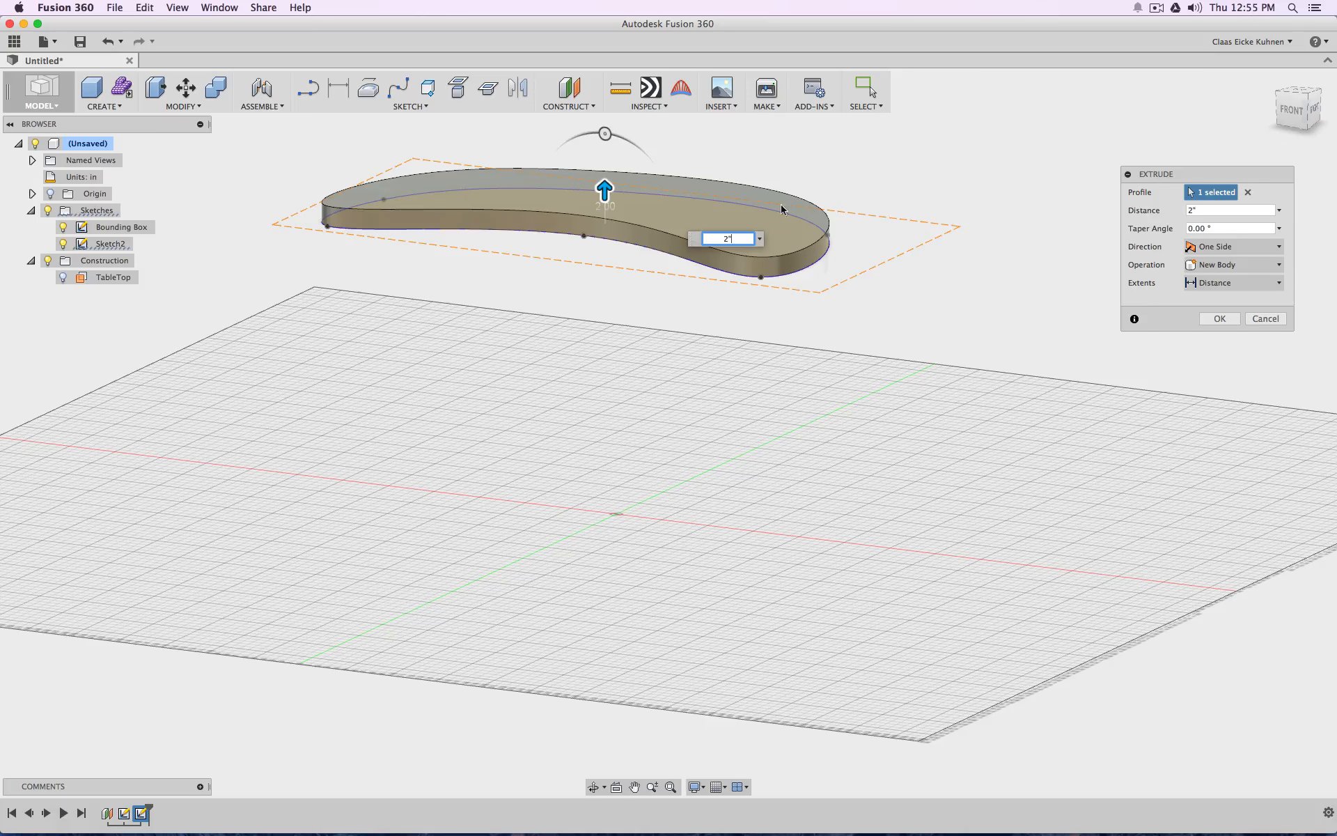
pyautogui.click(1220, 320)
# Fillet the upper perimeter edge of the tabletop body with a constant 2 in radius
pyautogui.moveTo(943, 200); pyautogui.dragTo(920, 264, button='middle')
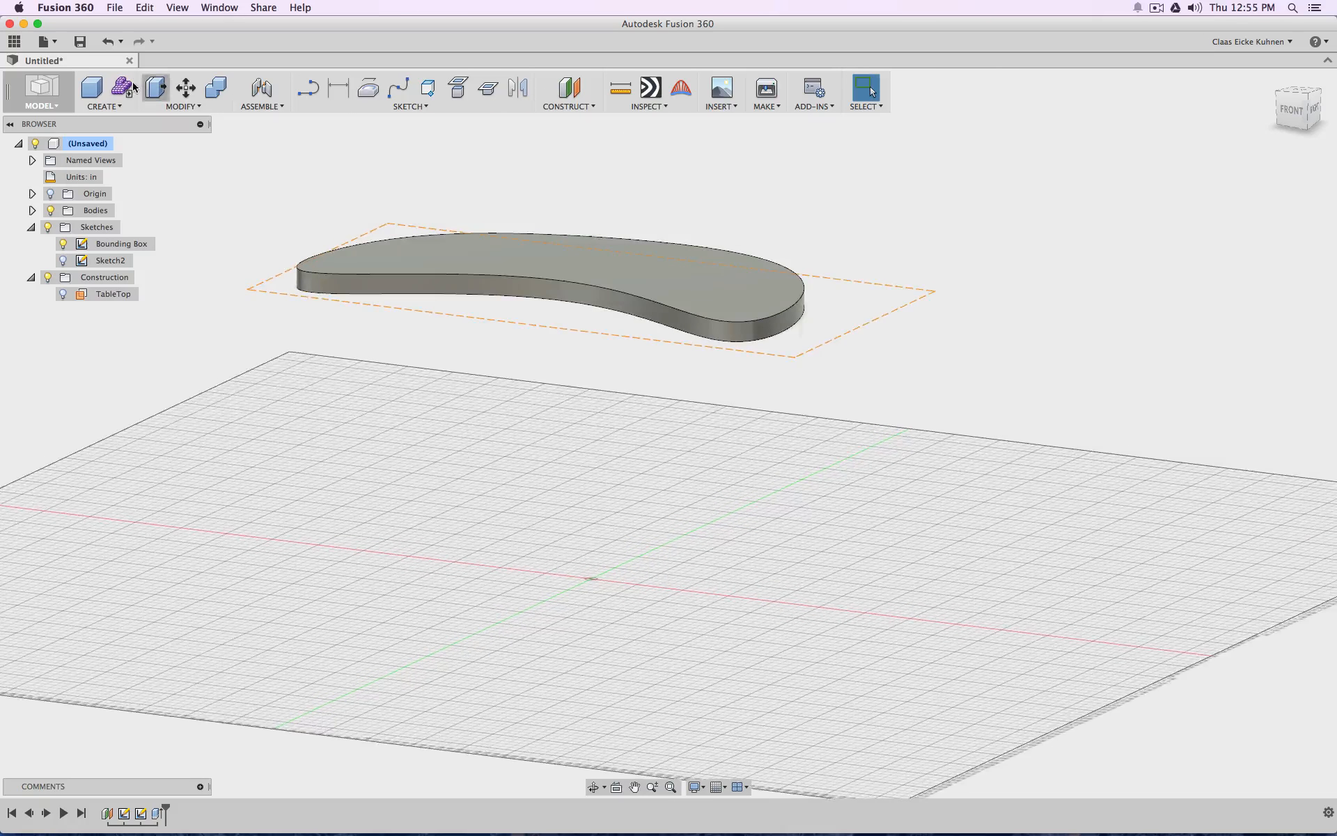
pyautogui.click(195, 112)
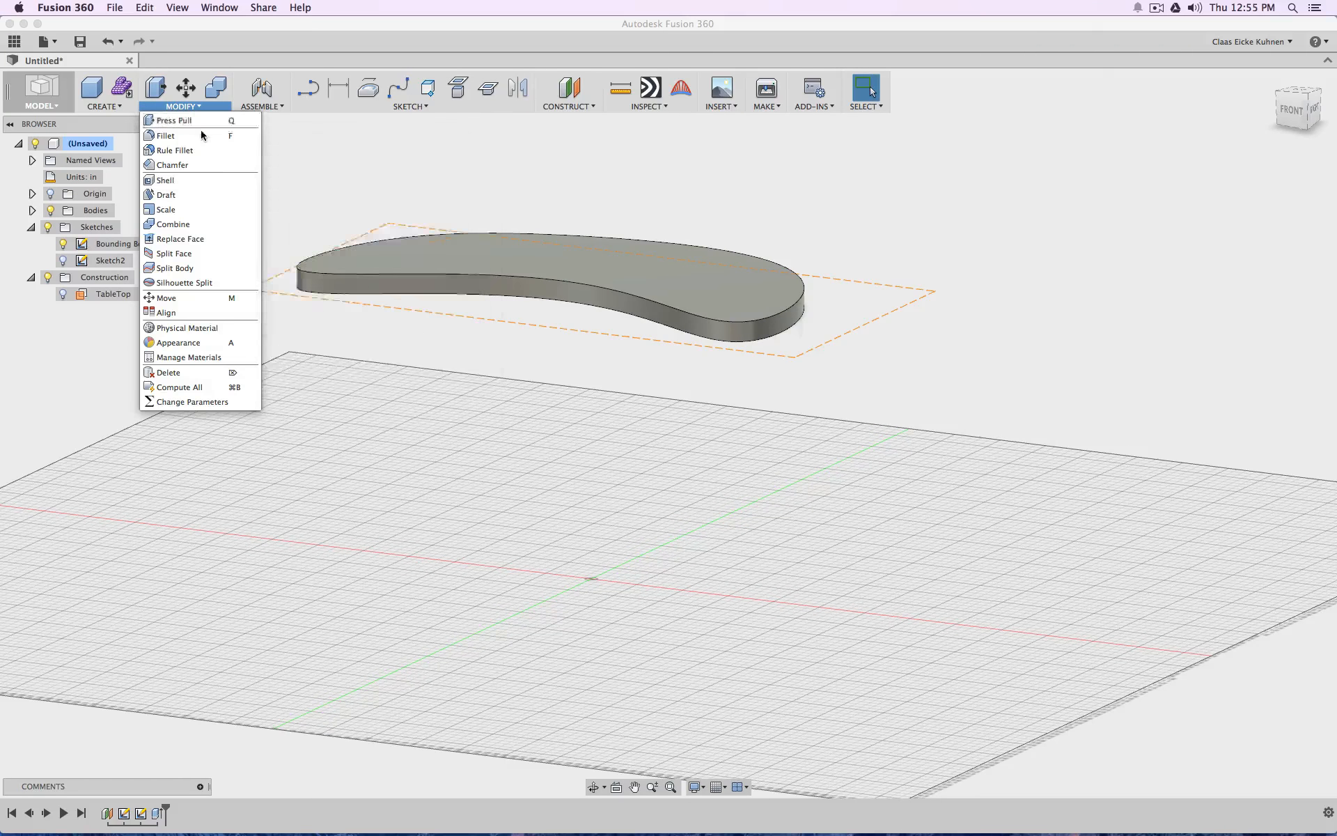
pyautogui.click(201, 132)
pyautogui.click(711, 319)
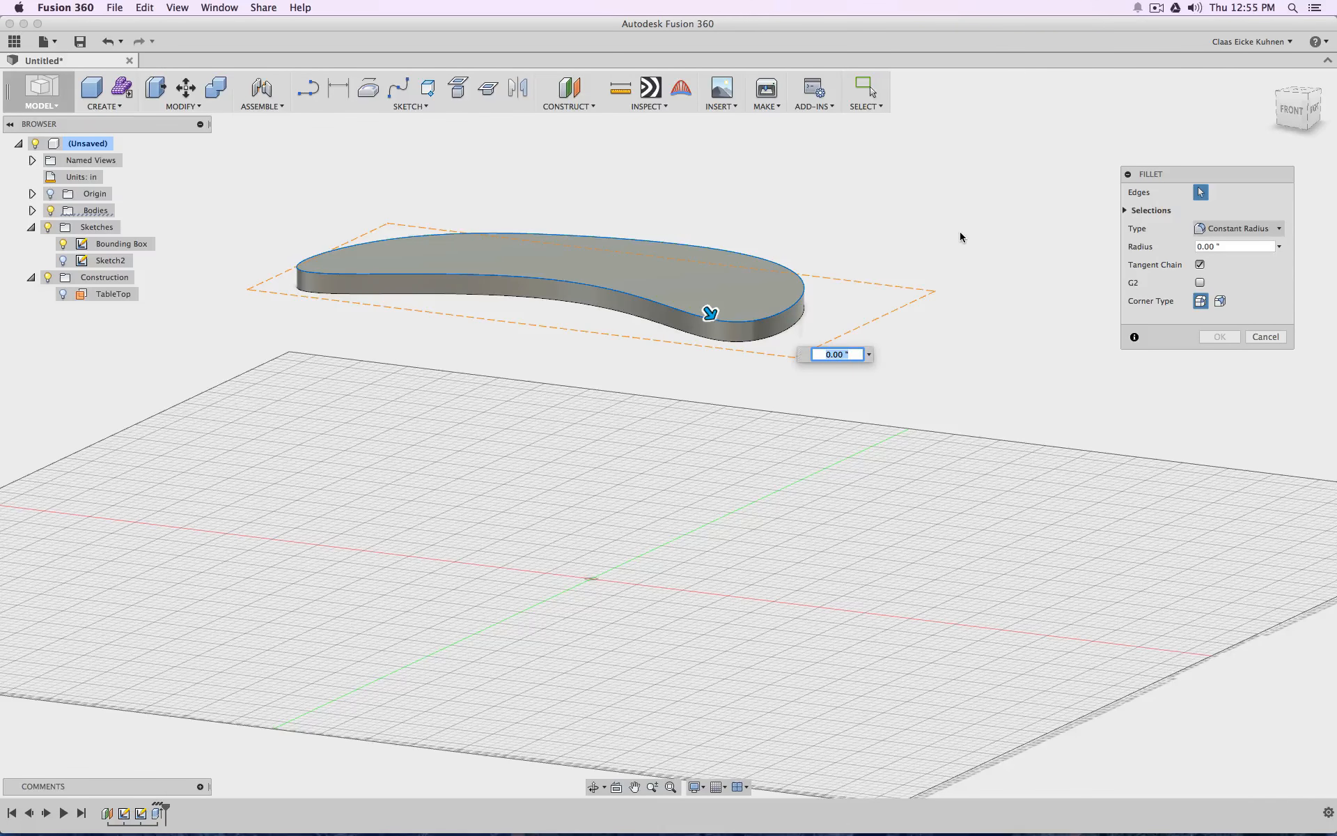
pyautogui.click(1225, 246)
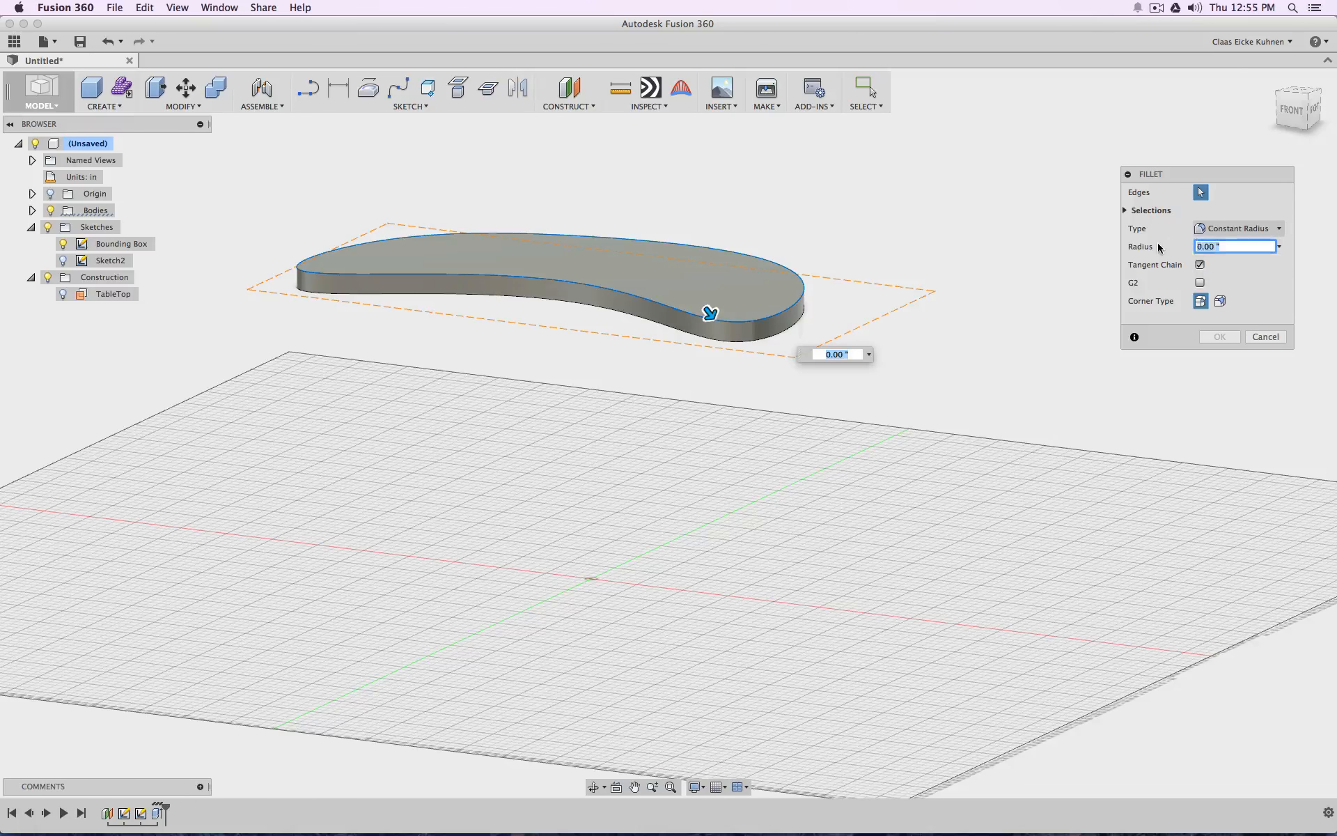
pyautogui.write('2')
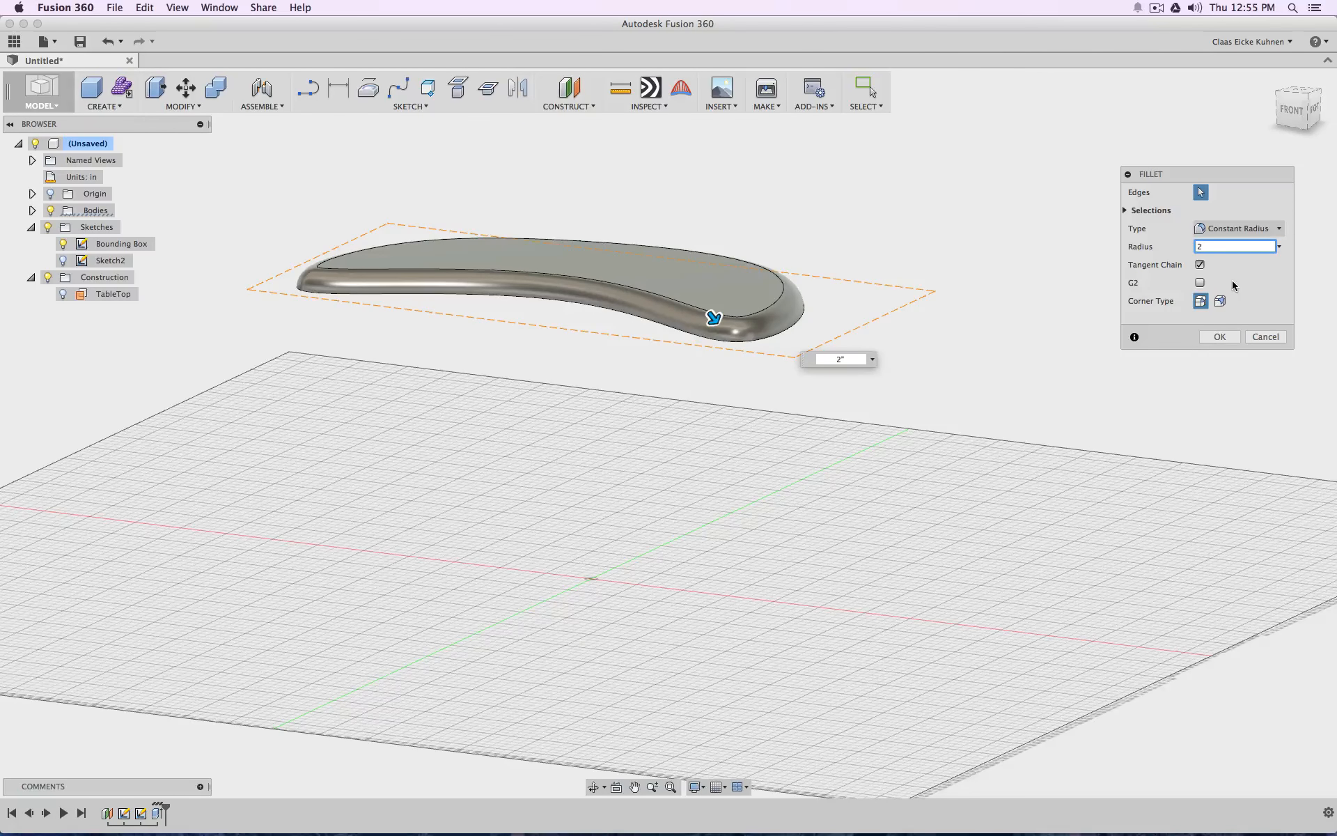
pyautogui.click(1220, 336)
# Examine the rounded tabletop's edge profile from the front and its flat underside from below
pyautogui.click(1289, 115)
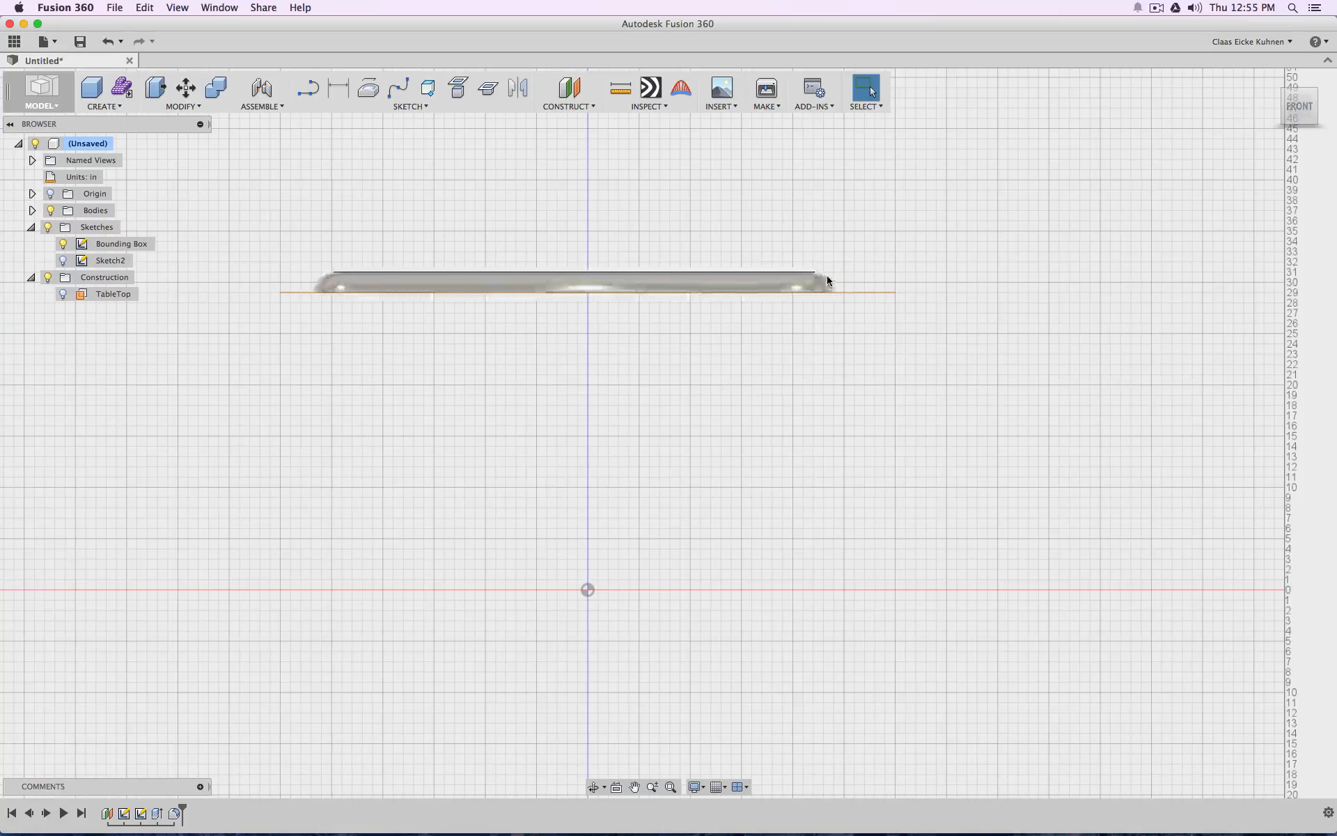
pyautogui.click(835, 292)
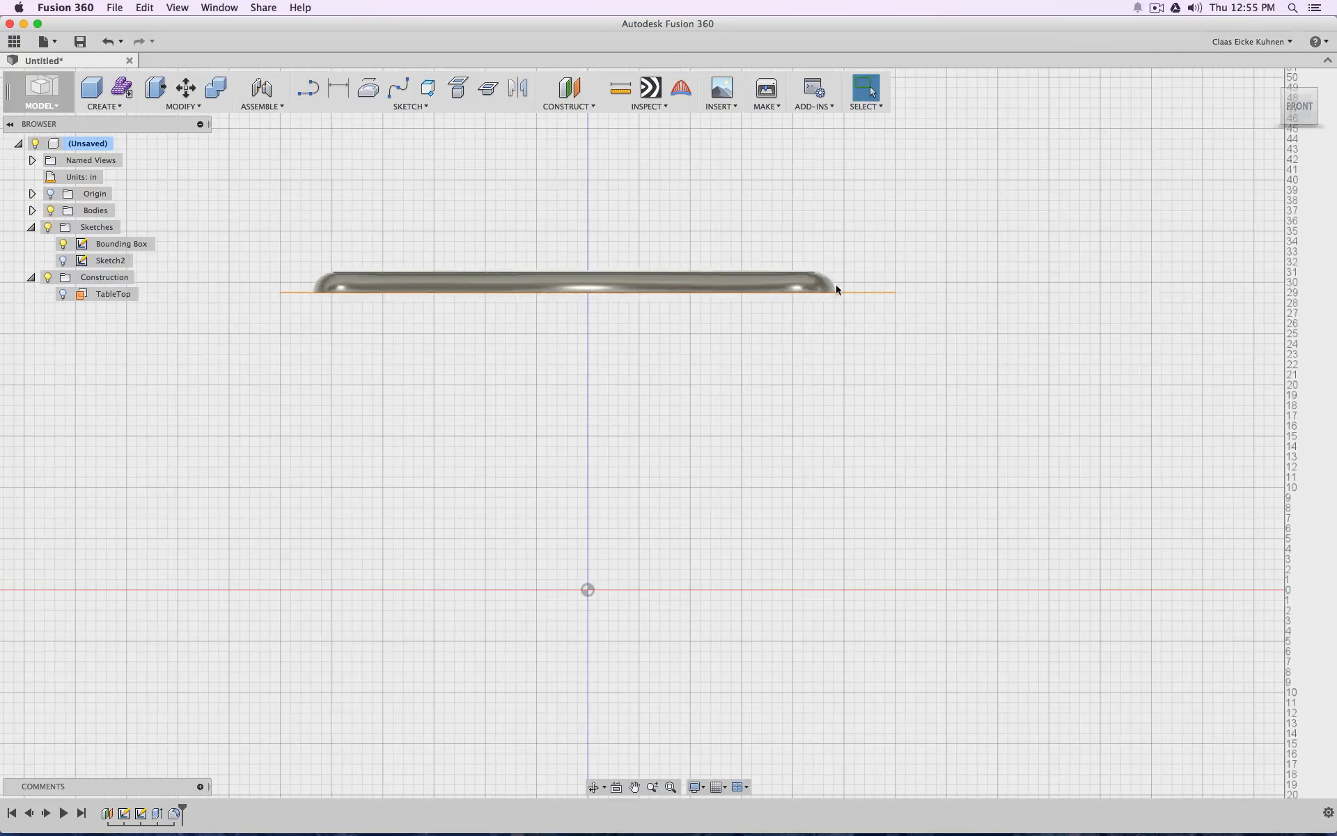
pyautogui.moveTo(1276, 133)
pyautogui.mouseDown()
pyautogui.moveTo(1254, 170)
pyautogui.moveTo(1303, 167)
pyautogui.moveTo(1306, 146)
pyautogui.moveTo(1256, 148)
pyautogui.moveTo(1292, 111)
pyautogui.mouseUp()
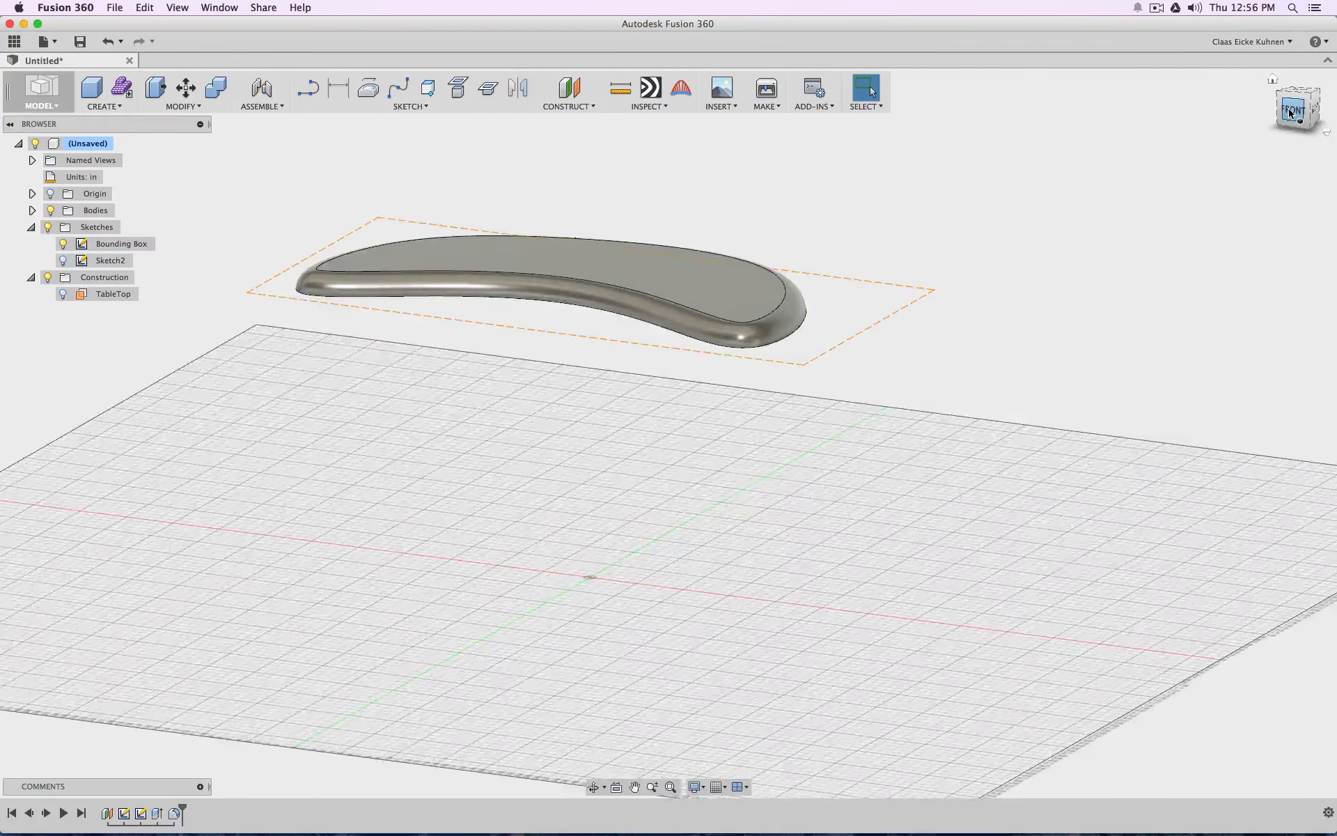
pyautogui.click(1290, 111)
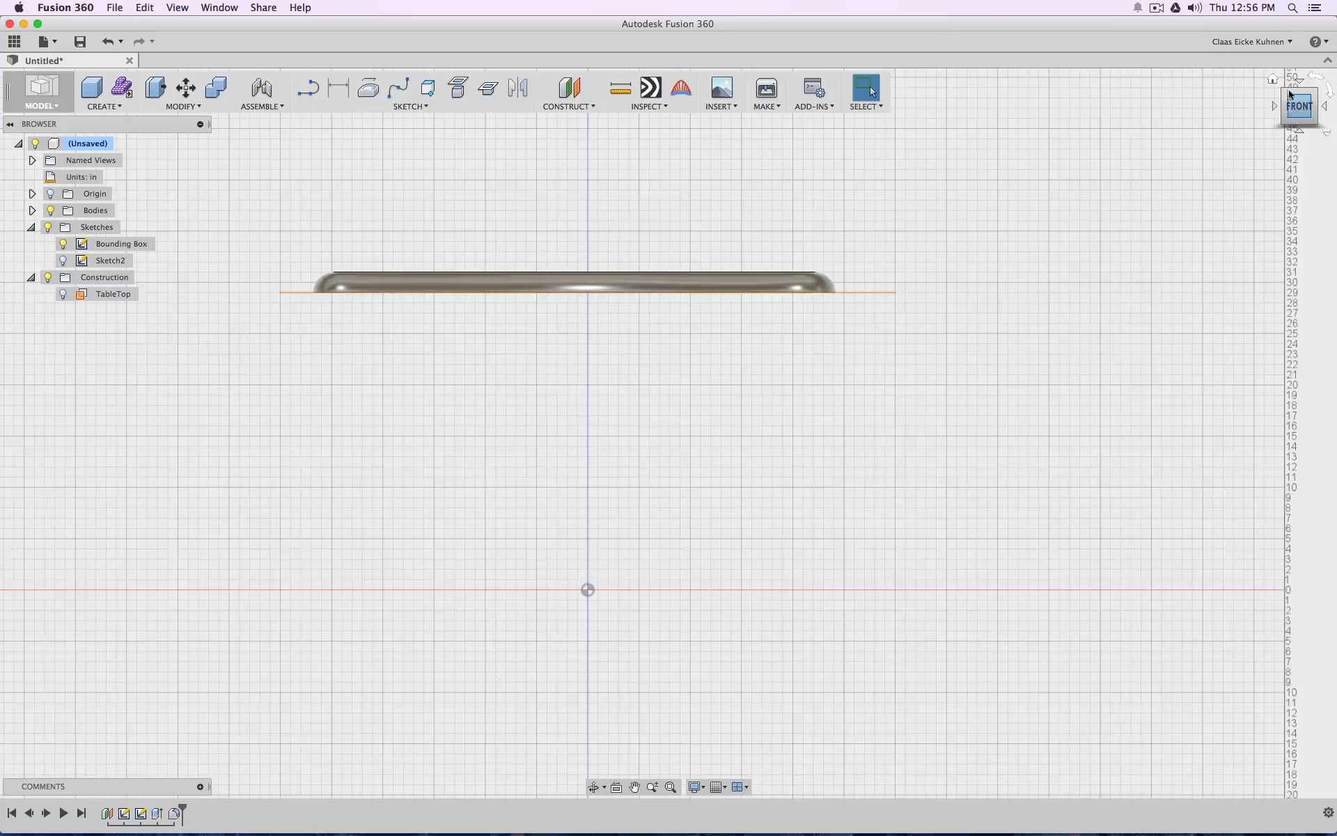
pyautogui.click(1289, 94)
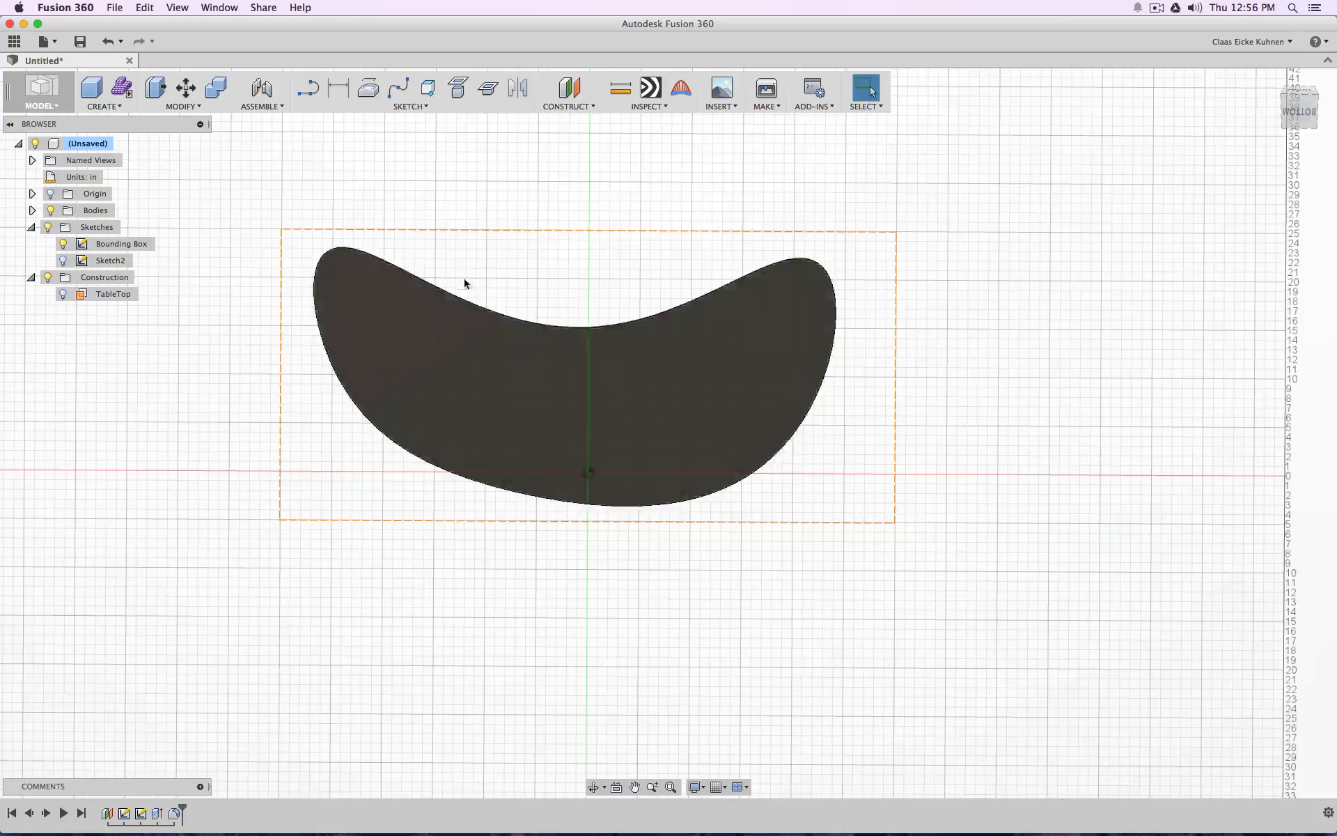
# Hide the Bounding Box sketch and rename the tabletop outline sketch to Table
pyautogui.click(63, 244)
pyautogui.click(111, 260)
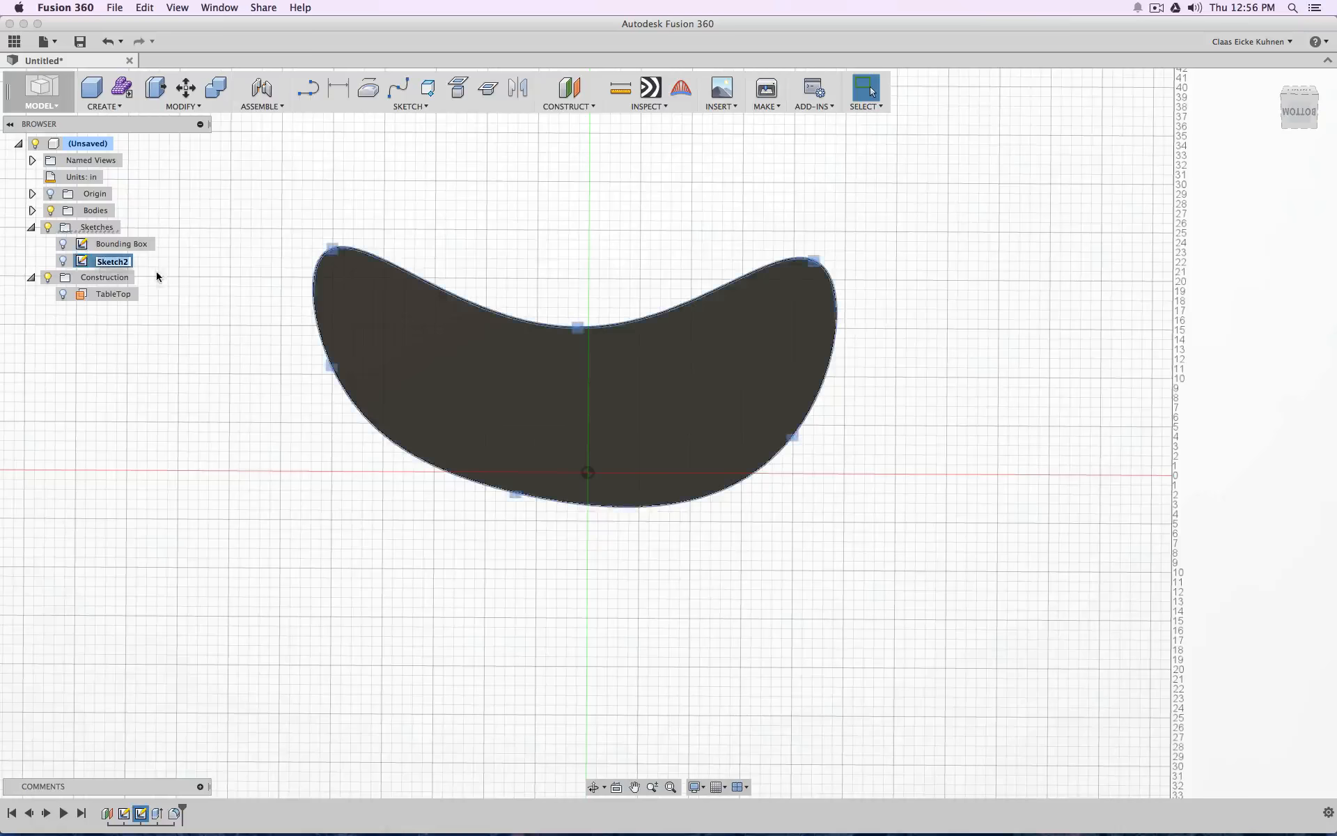
pyautogui.write('Table')
pyautogui.press('Return')
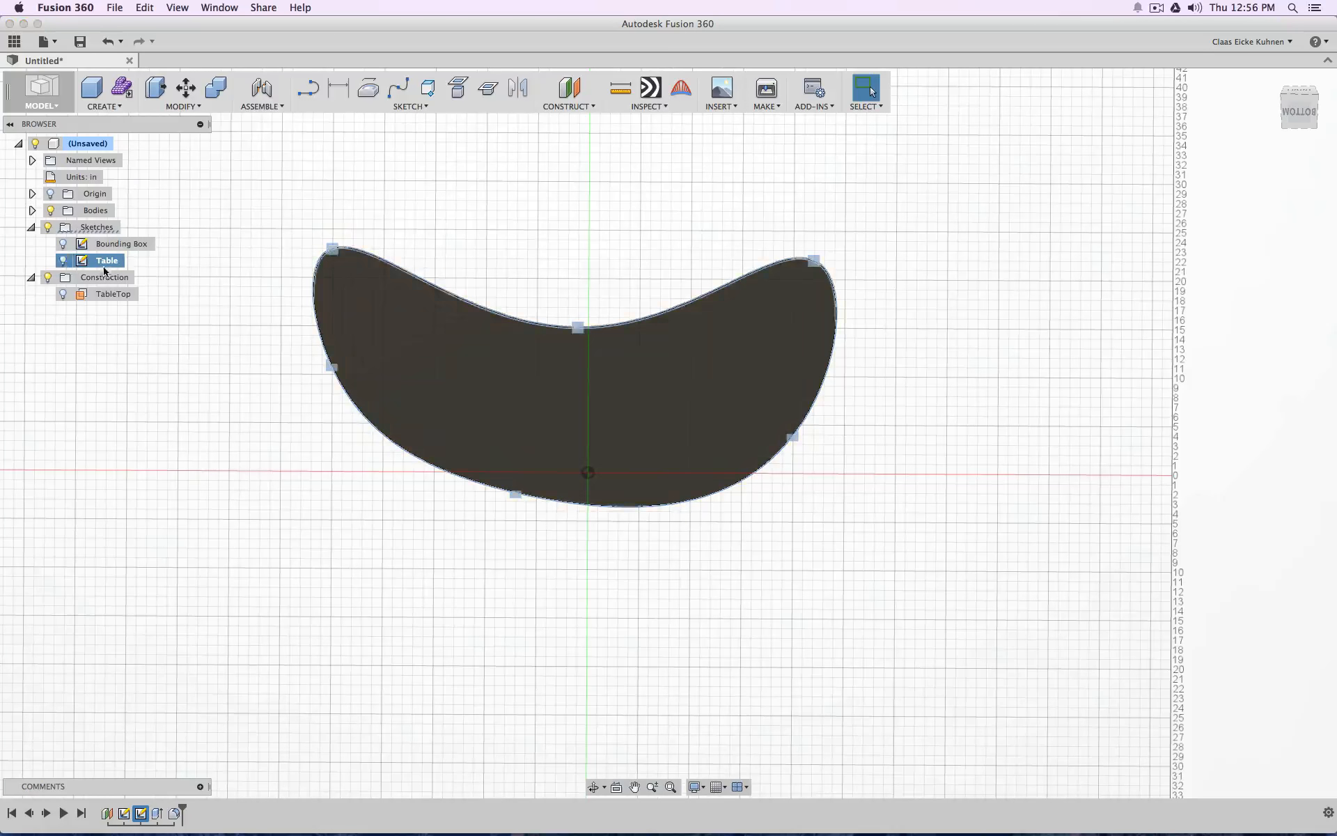
# Make the Table sketch visible together with the tabletop body
pyautogui.press('v')
pyautogui.moveTo(1310, 120)
pyautogui.mouseDown()
pyautogui.moveTo(1315, 86)
pyautogui.moveTo(1301, 106)
pyautogui.moveTo(1254, 104)
pyautogui.moveTo(1280, 110)
pyautogui.moveTo(1303, 92)
pyautogui.mouseUp()
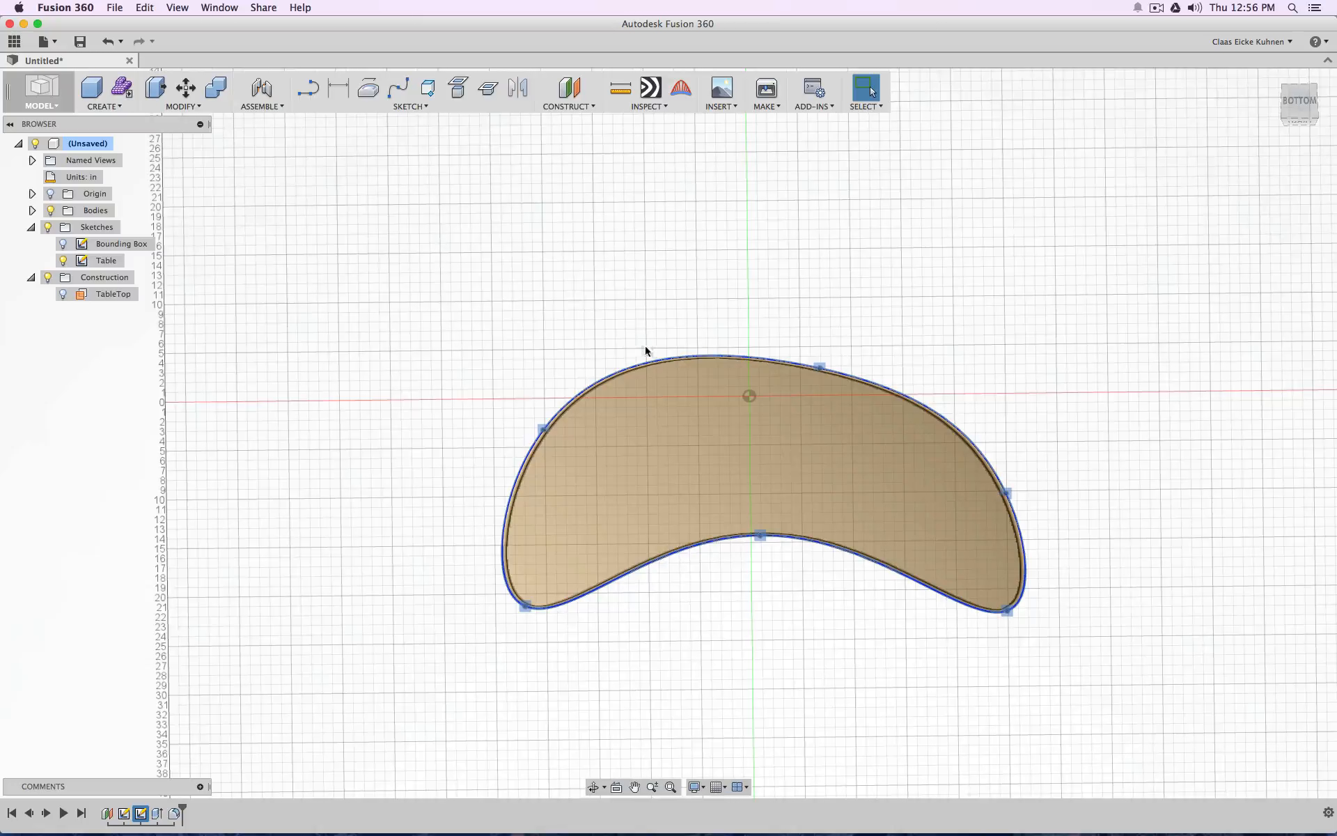
pyautogui.moveTo(836, 301); pyautogui.dragTo(739, 259, button='middle')
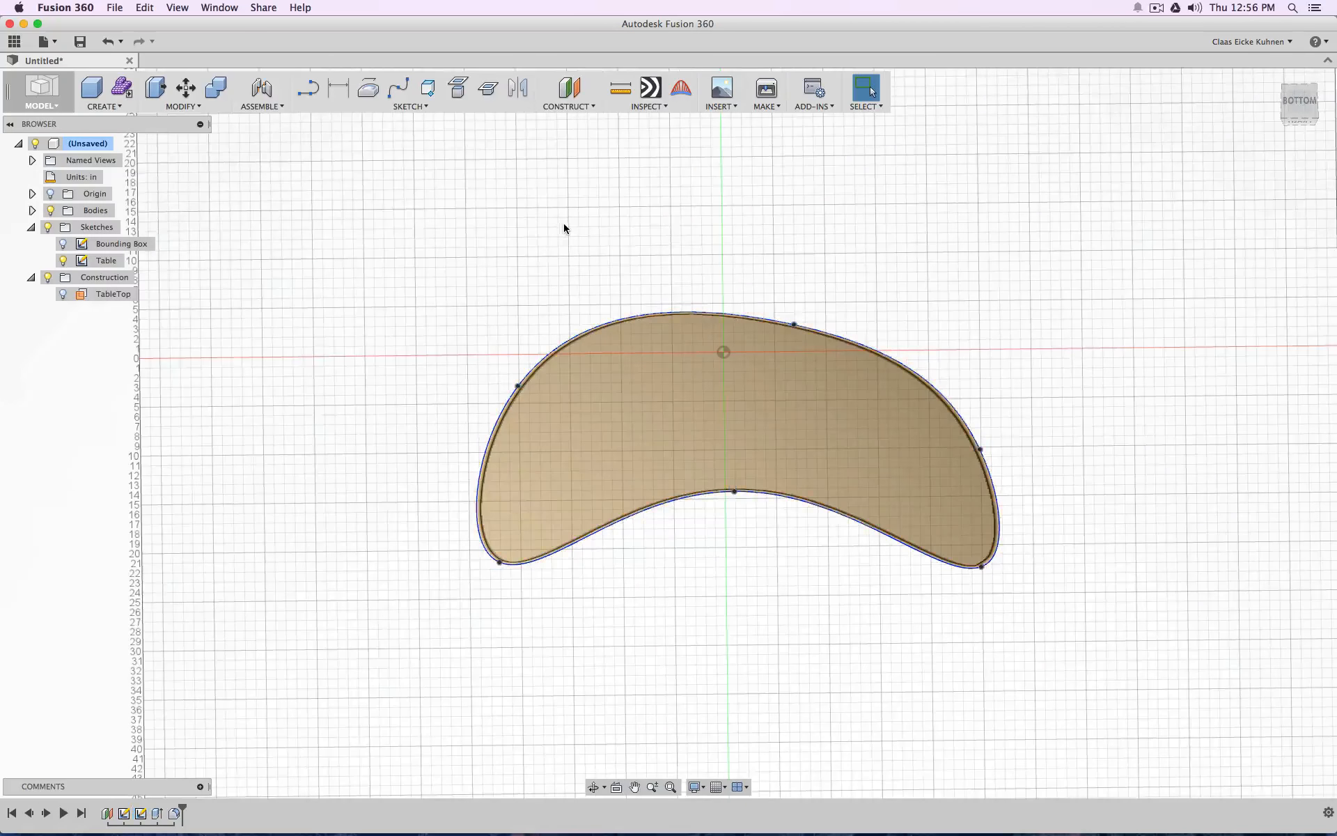
pyautogui.moveTo(1297, 120)
pyautogui.mouseDown()
pyautogui.moveTo(1302, 265)
pyautogui.moveTo(1331, 289)
pyautogui.moveTo(1298, 303)
pyautogui.moveTo(1236, 278)
pyautogui.mouseUp()
pyautogui.moveTo(1016, 271); pyautogui.dragTo(1004, 220, button='middle')
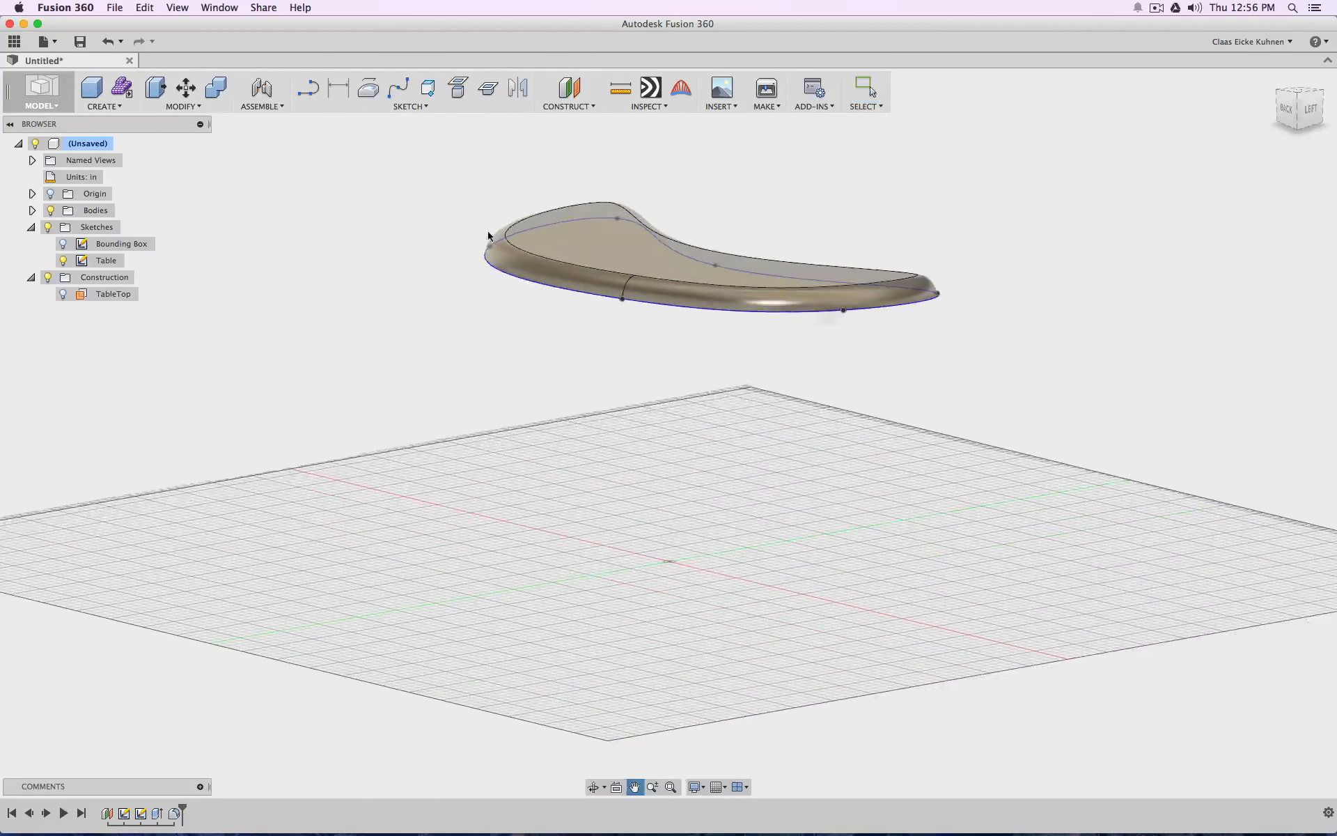
# Start a sketch on the horizontal origin plane and project the Table outline into it with the tabletop body hidden
pyautogui.click(311, 90)
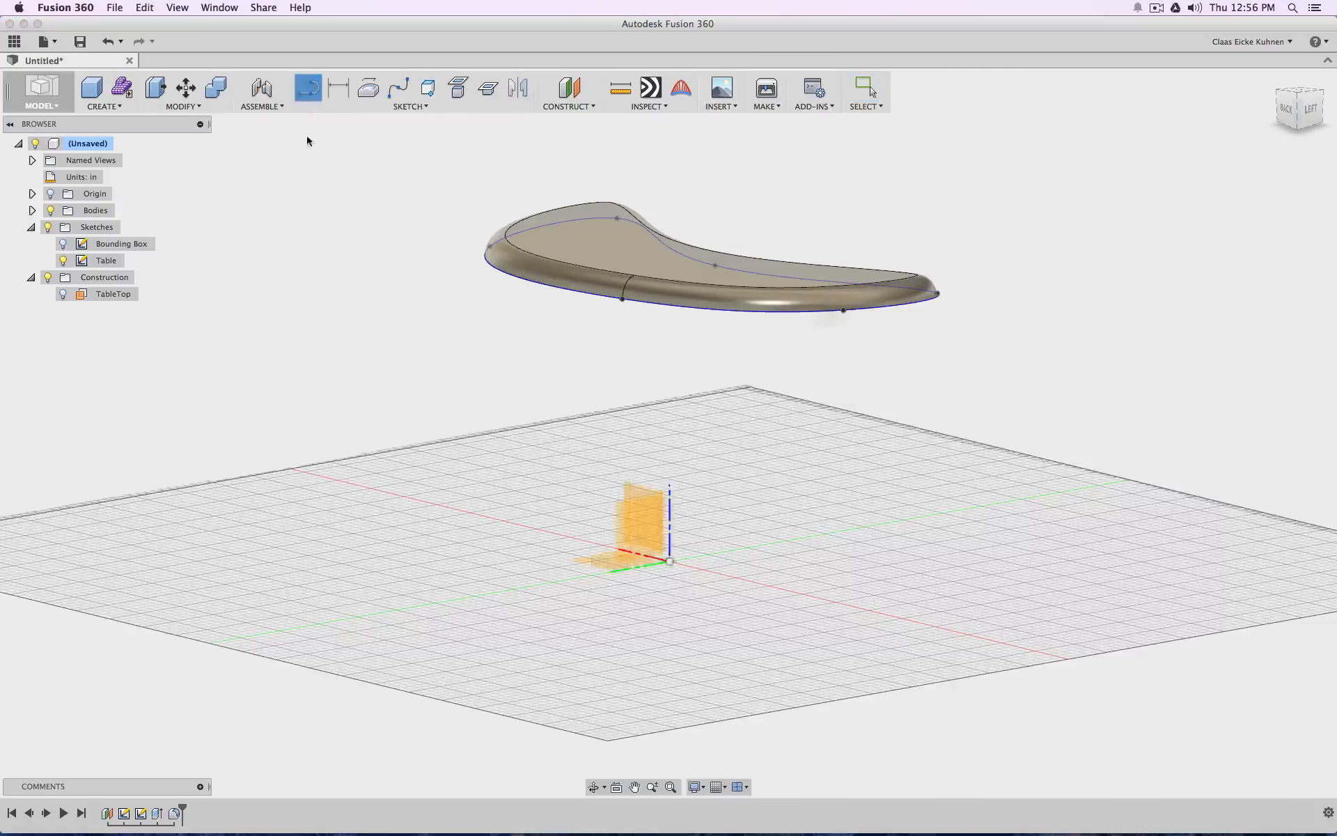
pyautogui.click(593, 564)
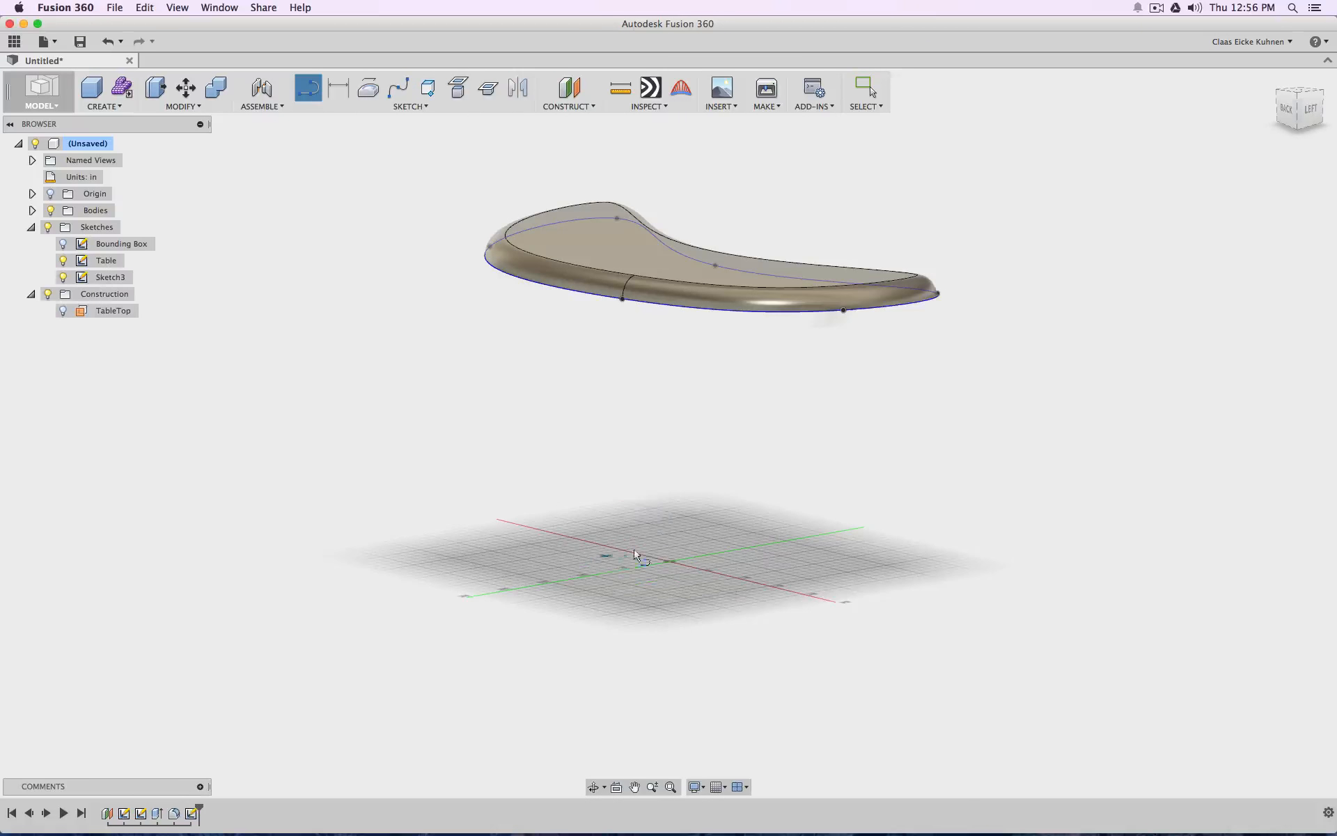
pyautogui.click(428, 108)
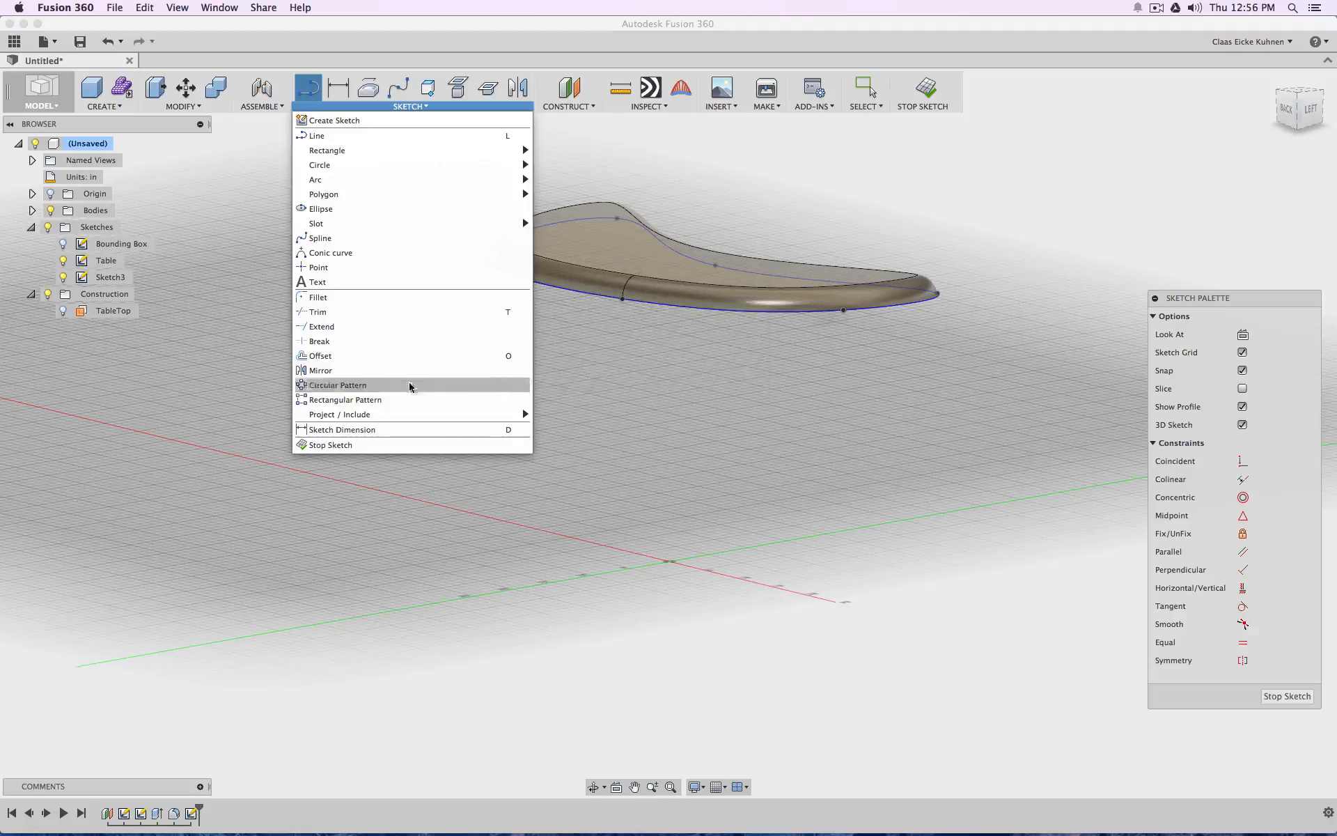
pyautogui.moveTo(414, 415)
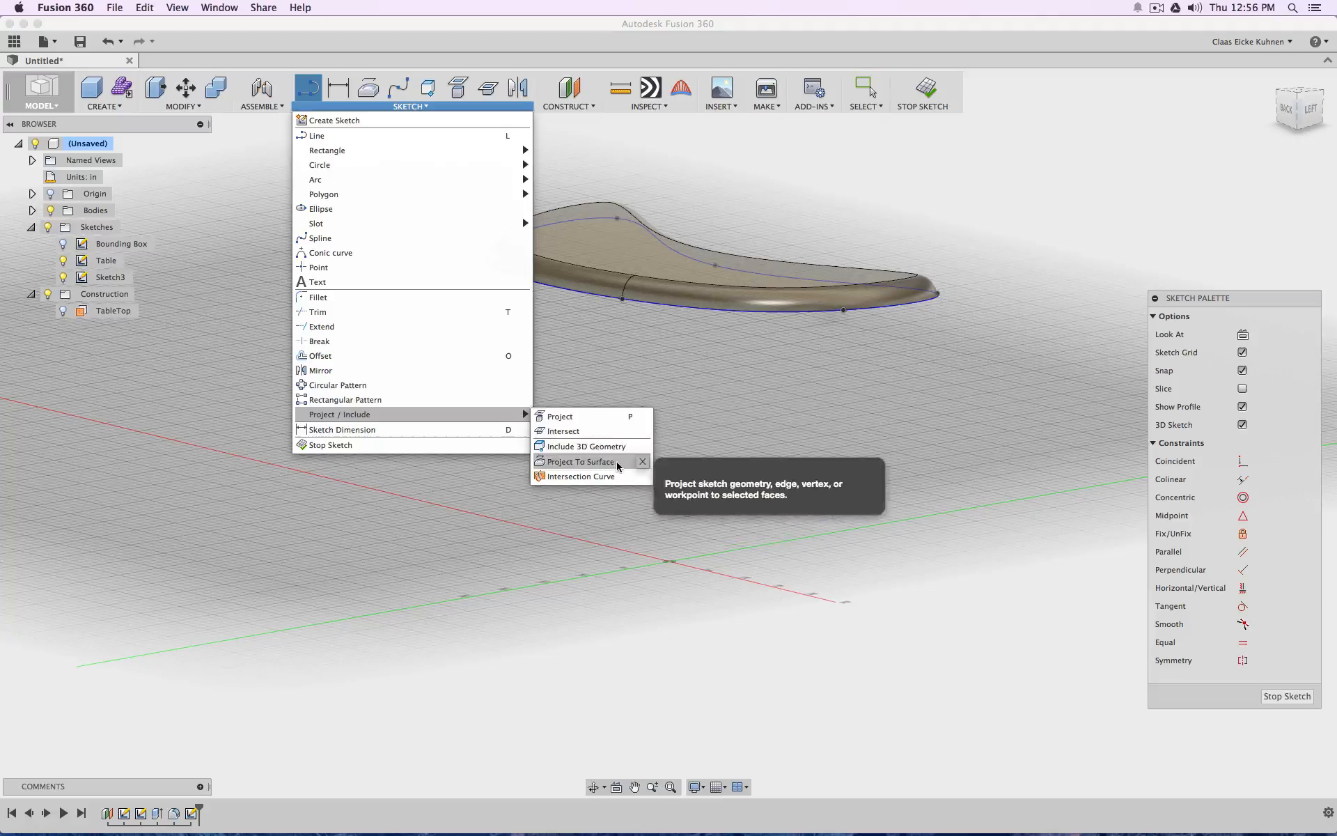
pyautogui.click(613, 417)
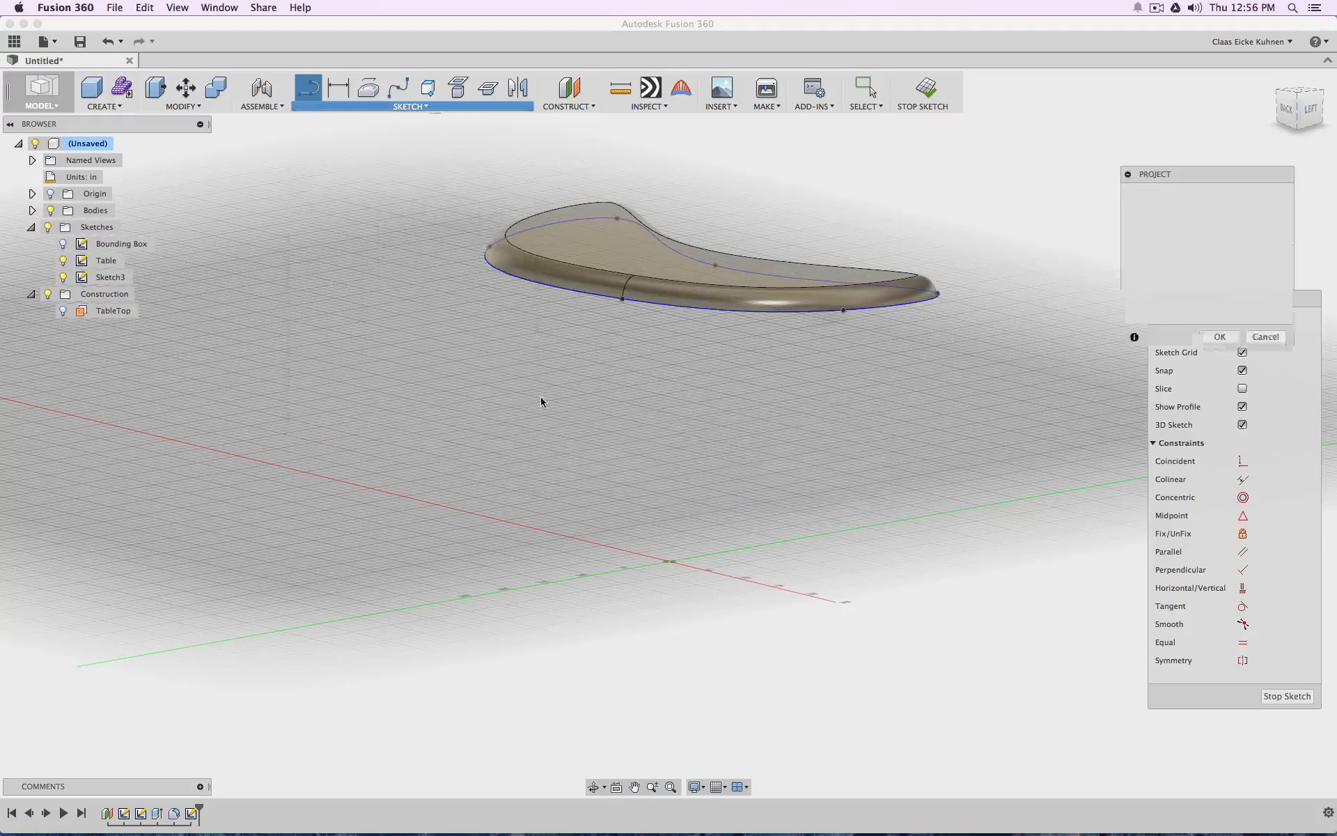
pyautogui.click(51, 211)
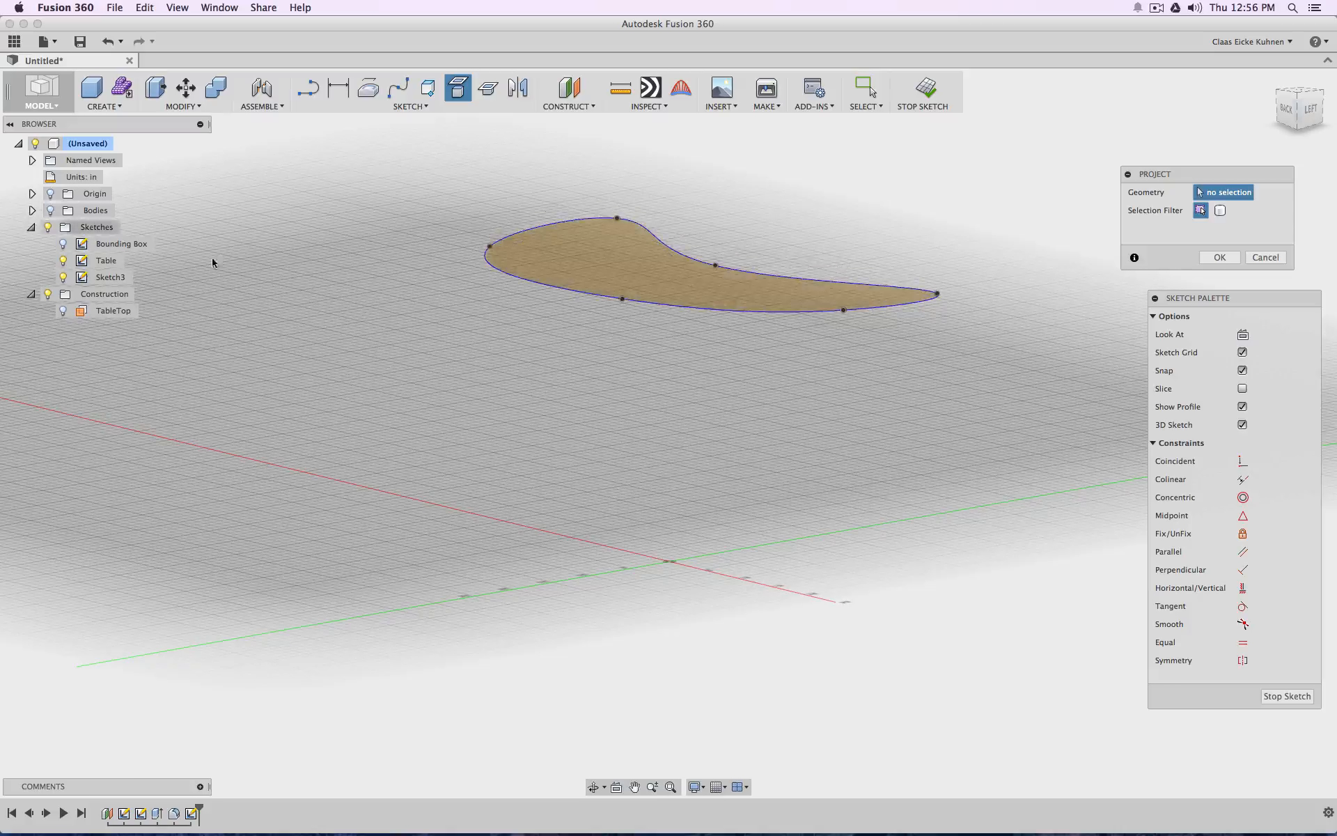
pyautogui.click(677, 311)
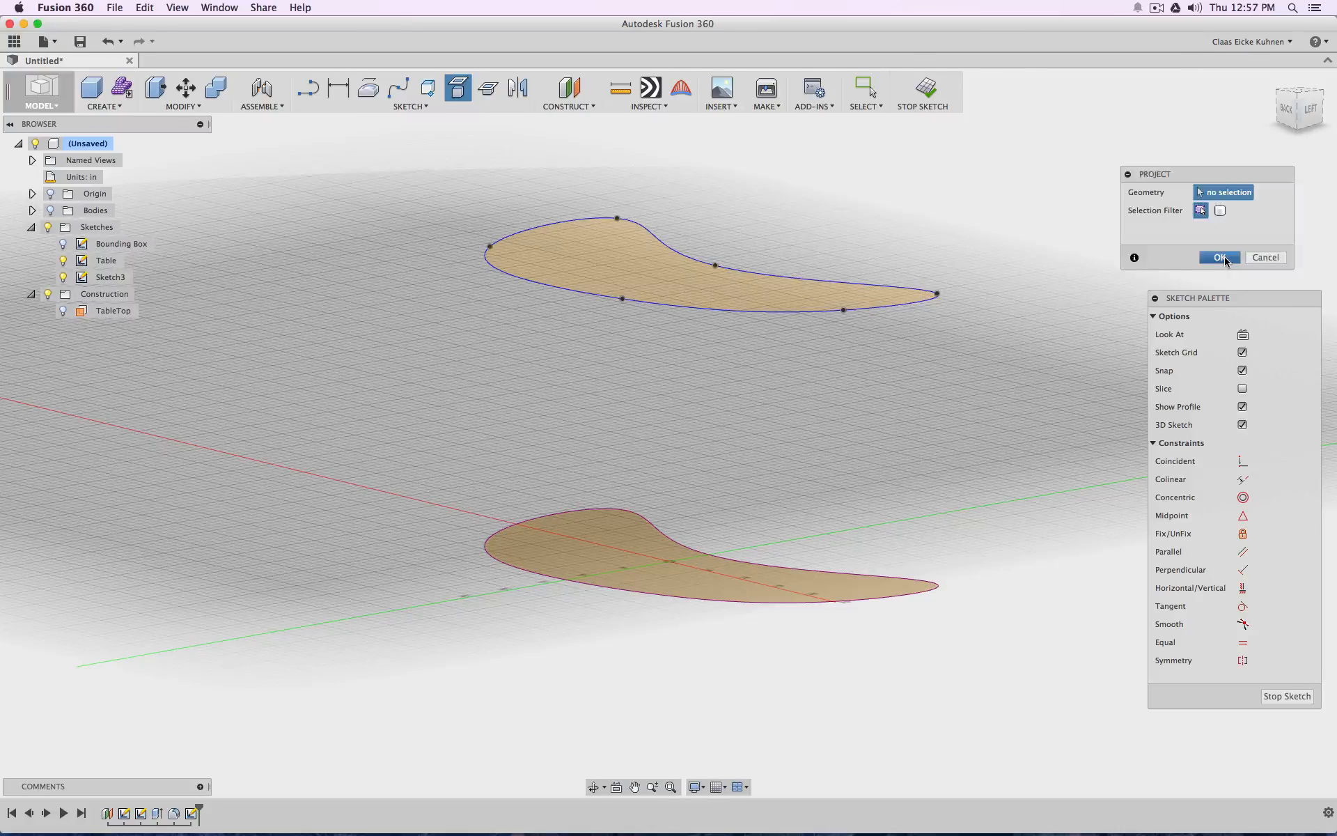
pyautogui.click(1219, 258)
# Hide the Table sketch and offset the projected kidney outline 1 in inward
pyautogui.click(60, 260)
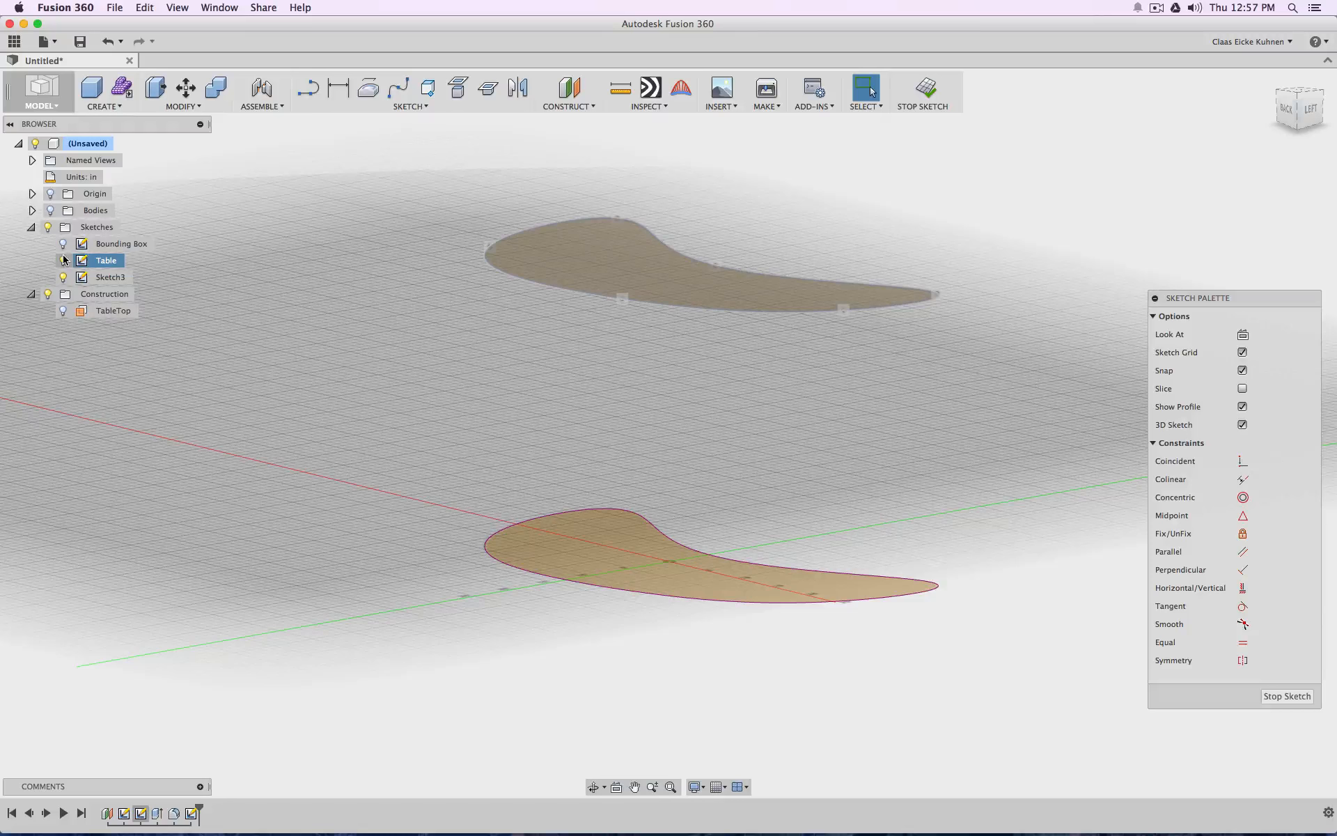
pyautogui.click(64, 260)
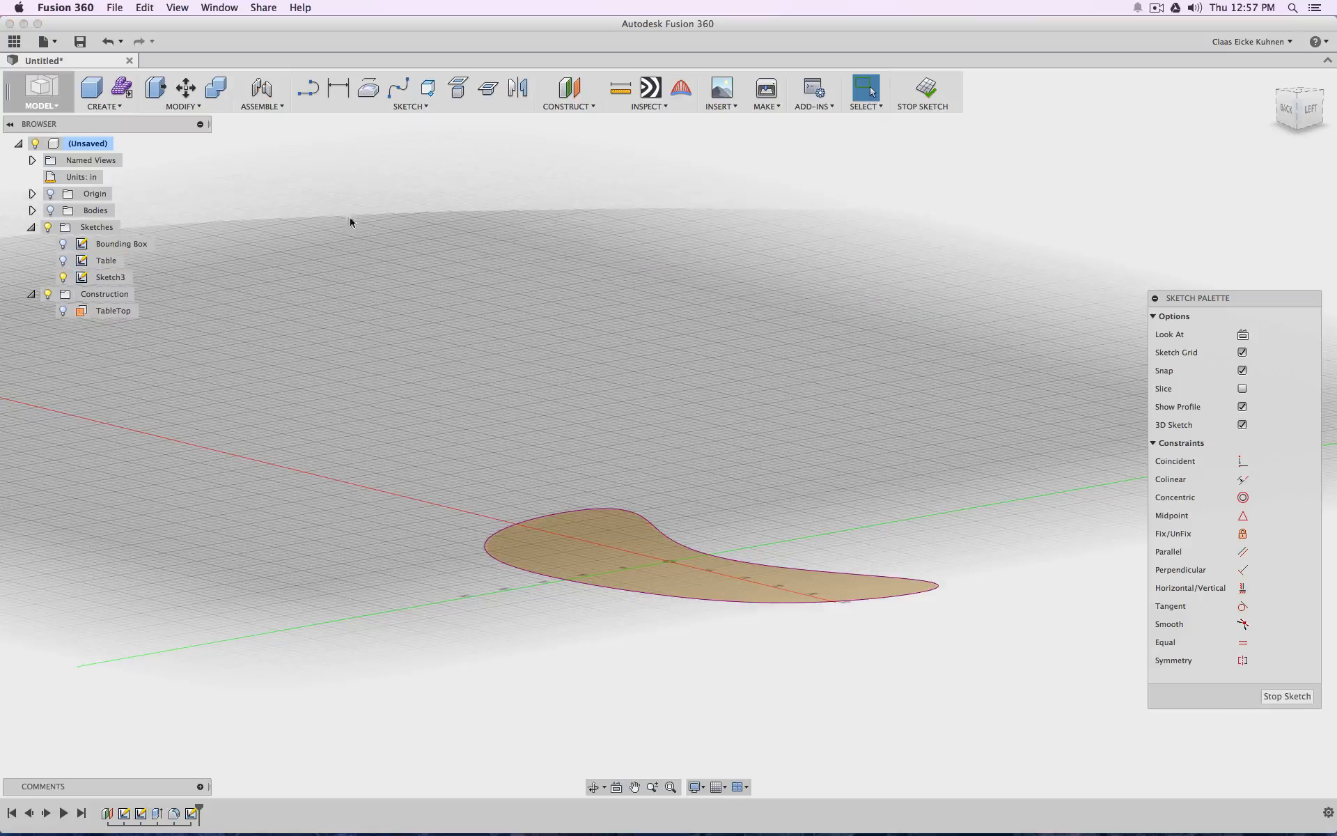
pyautogui.click(429, 112)
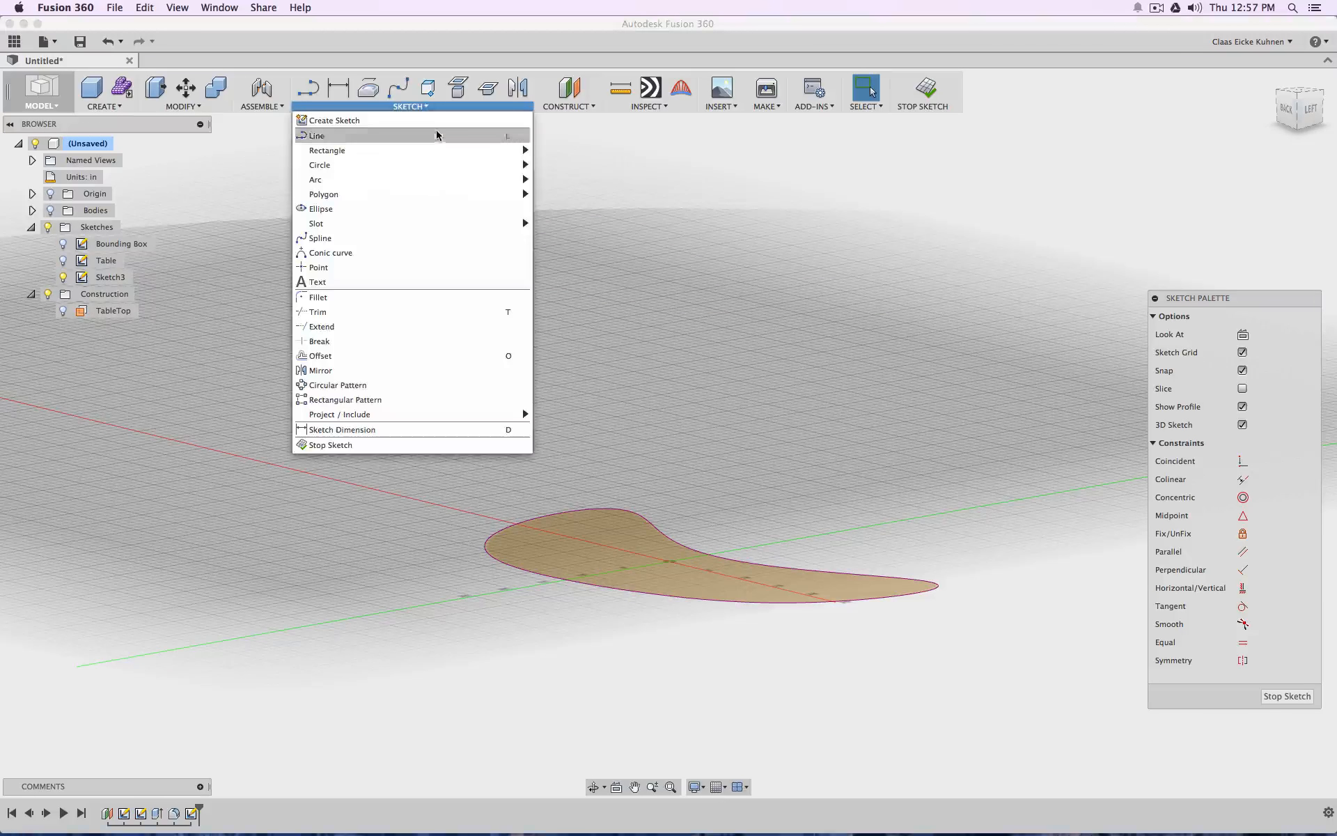
pyautogui.click(415, 355)
pyautogui.click(653, 529)
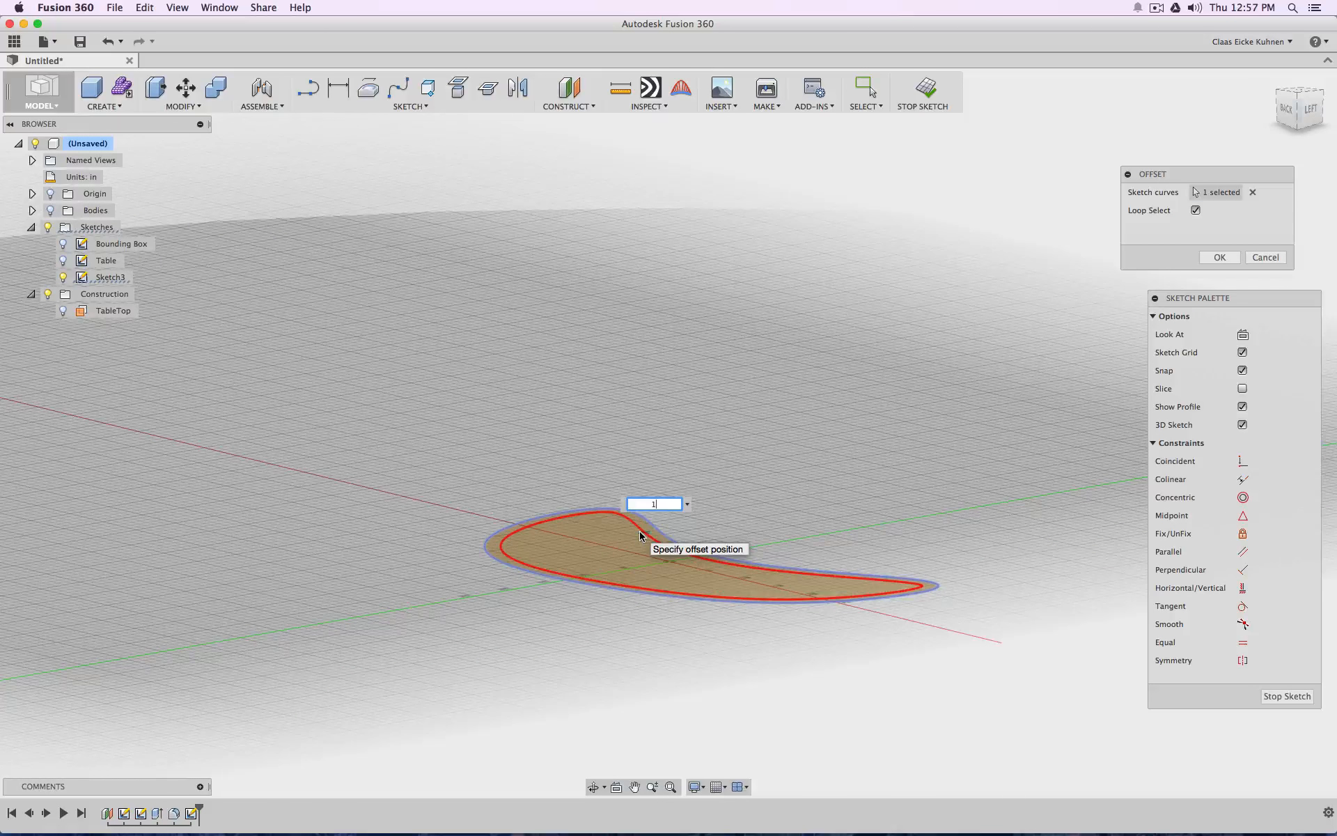
pyautogui.write('1')
pyautogui.press('Return')
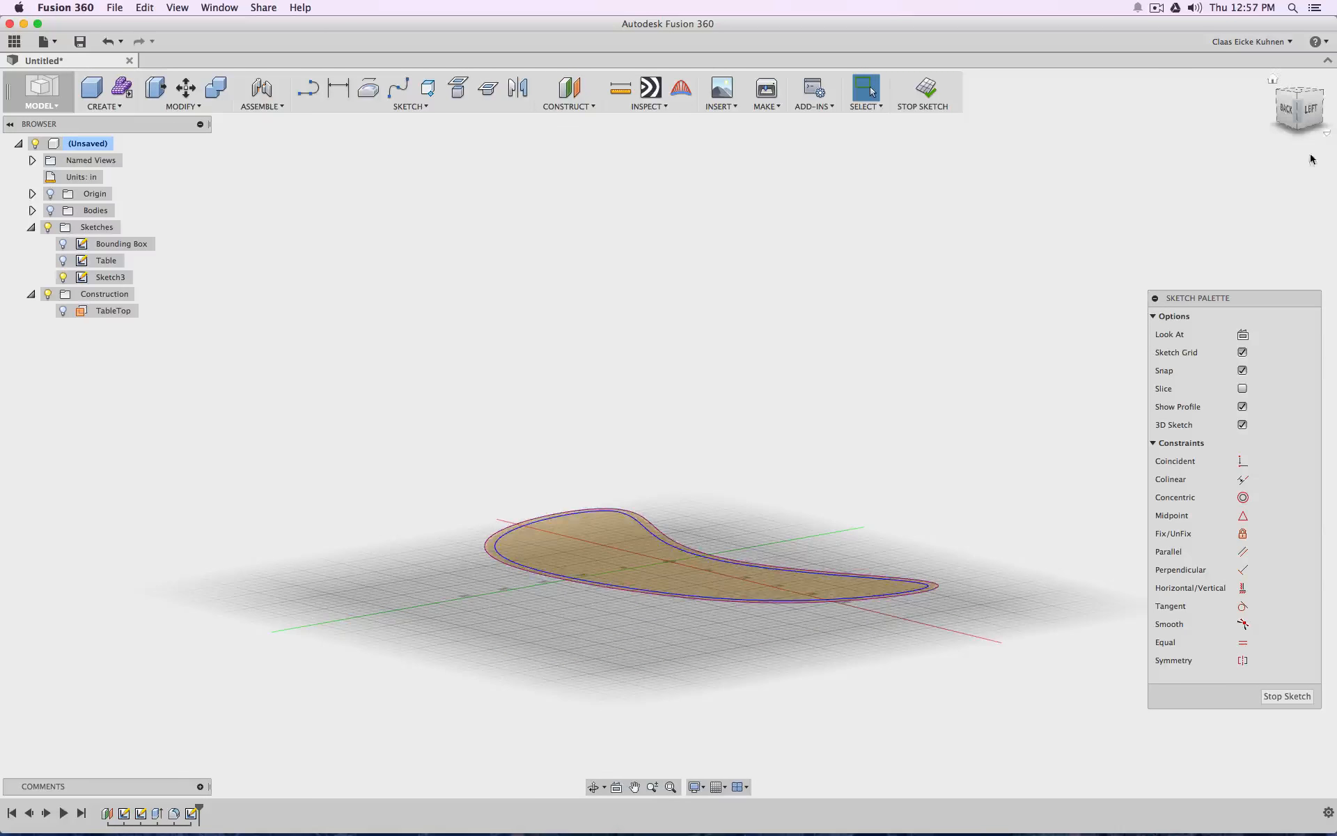
# In top view, sketch a line about 2.57 in long from the offset curve outward across the concave edge, near the left lobe
pyautogui.moveTo(1293, 126); pyautogui.dragTo(1303, 108)
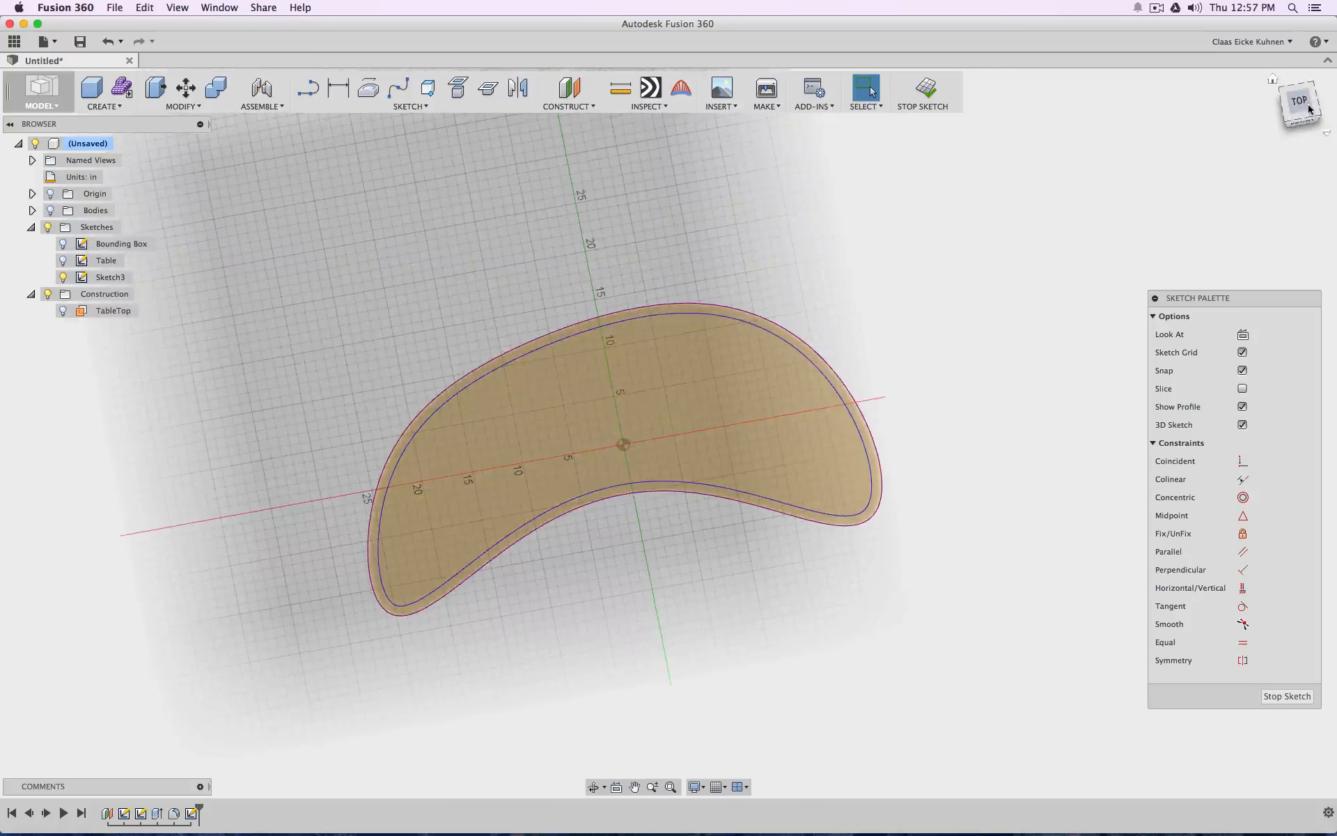
pyautogui.click(1301, 105)
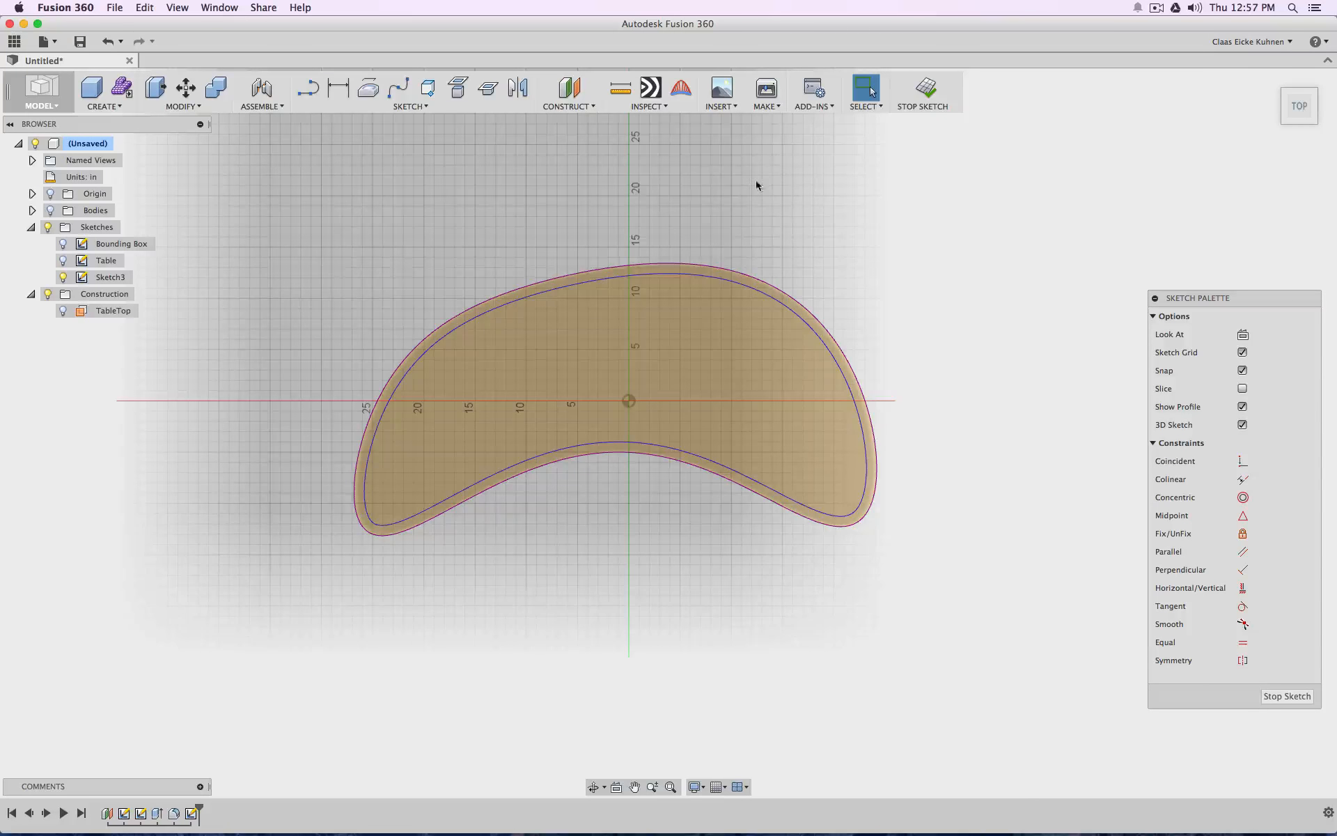
pyautogui.click(310, 92)
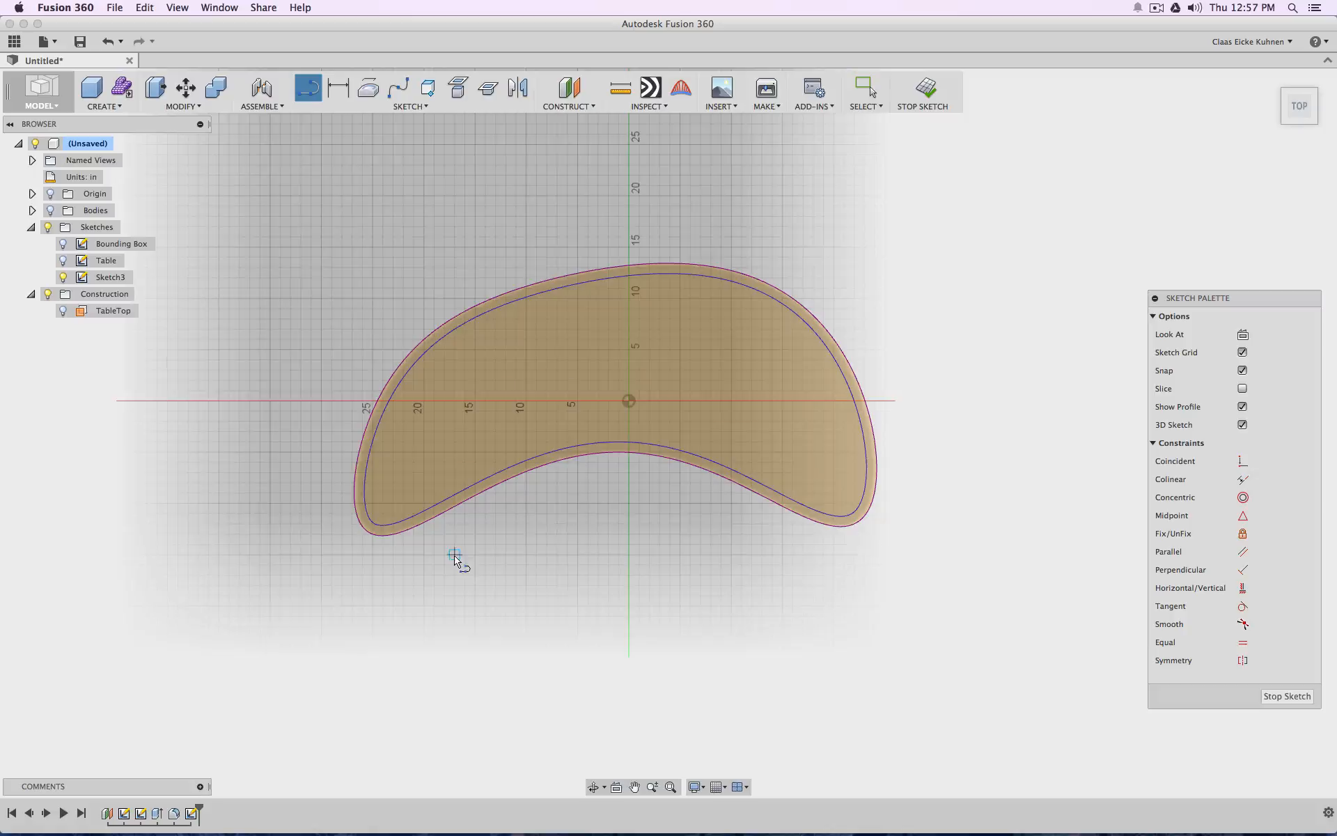
pyautogui.scroll(-1, 464, 566)
pyautogui.scroll(5, 465, 566)
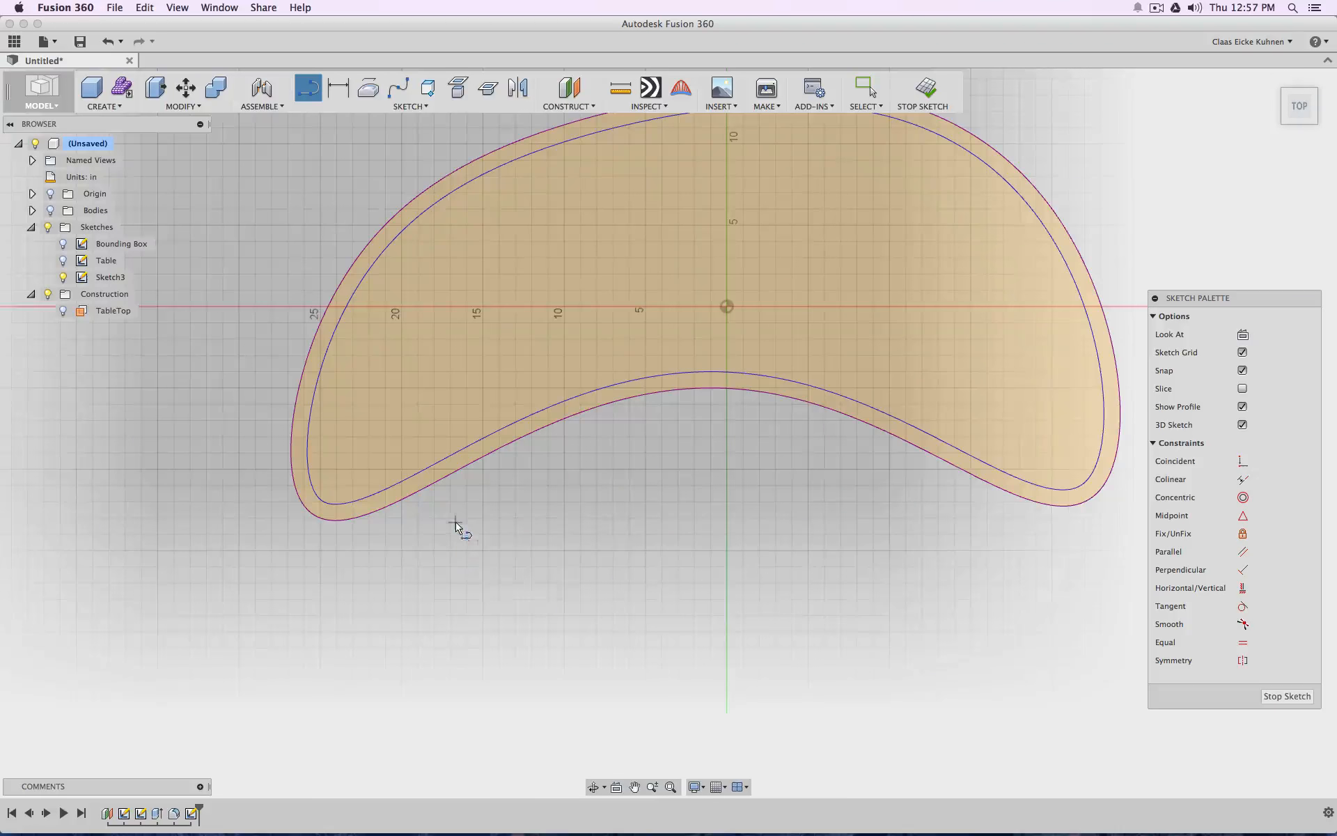
pyautogui.scroll(-5, 454, 519)
pyautogui.scroll(3, 454, 519)
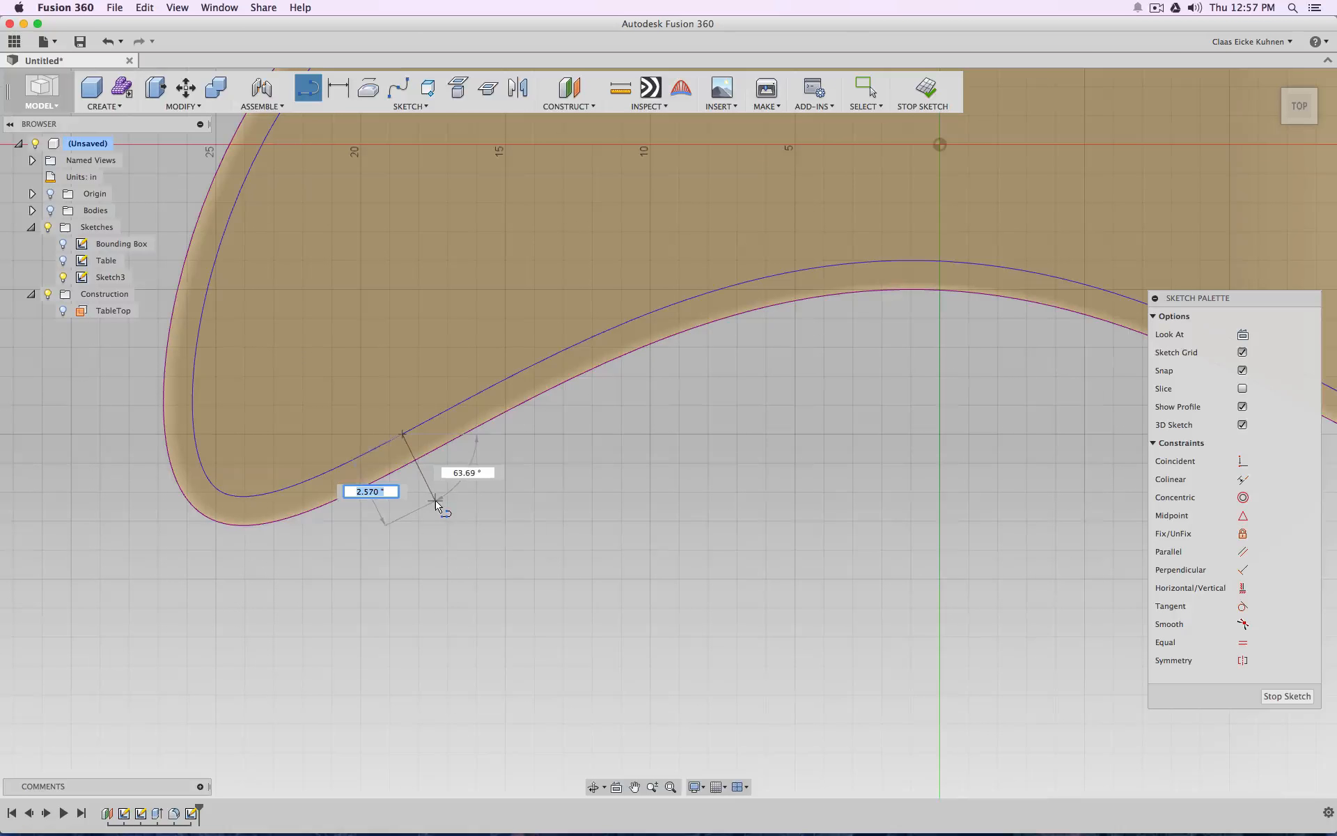
pyautogui.click(435, 501)
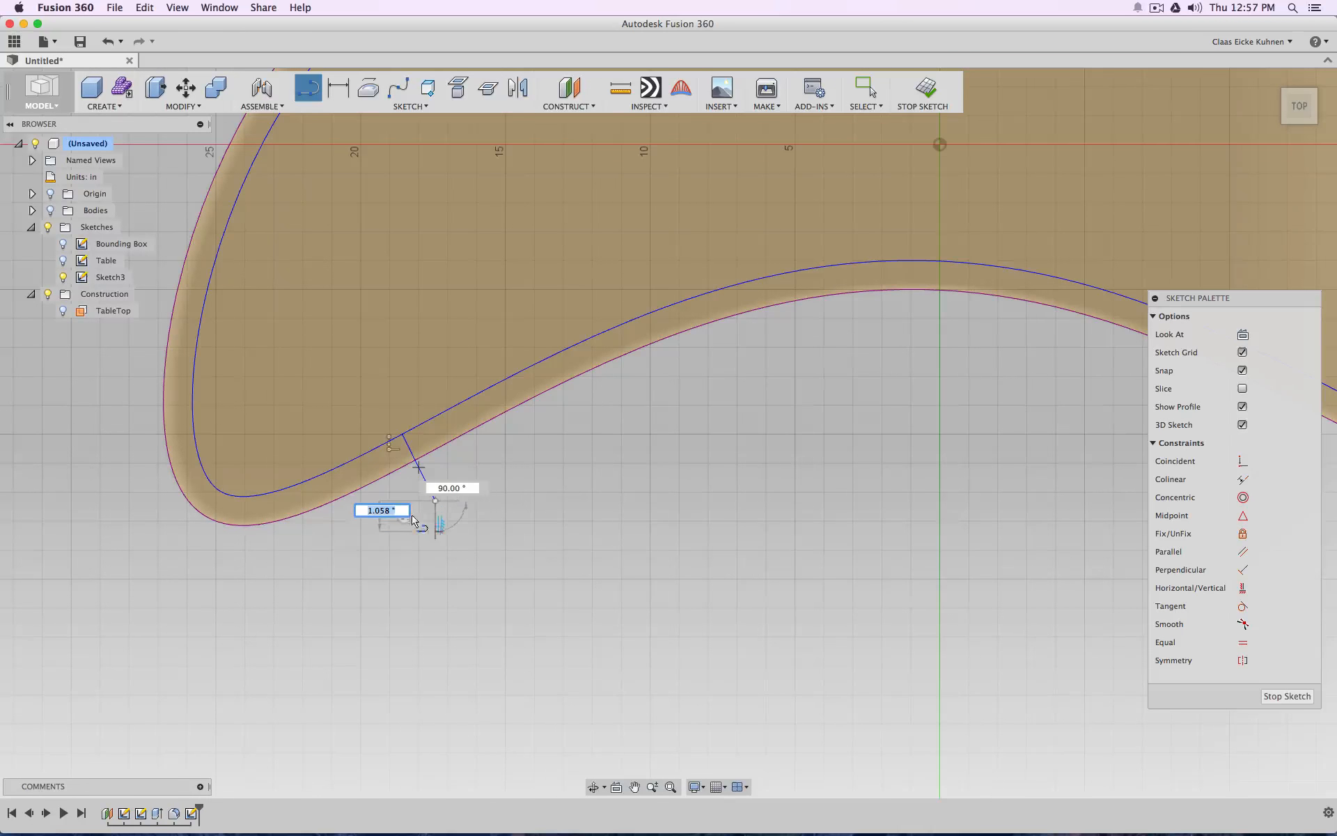
pyautogui.press('Escape')
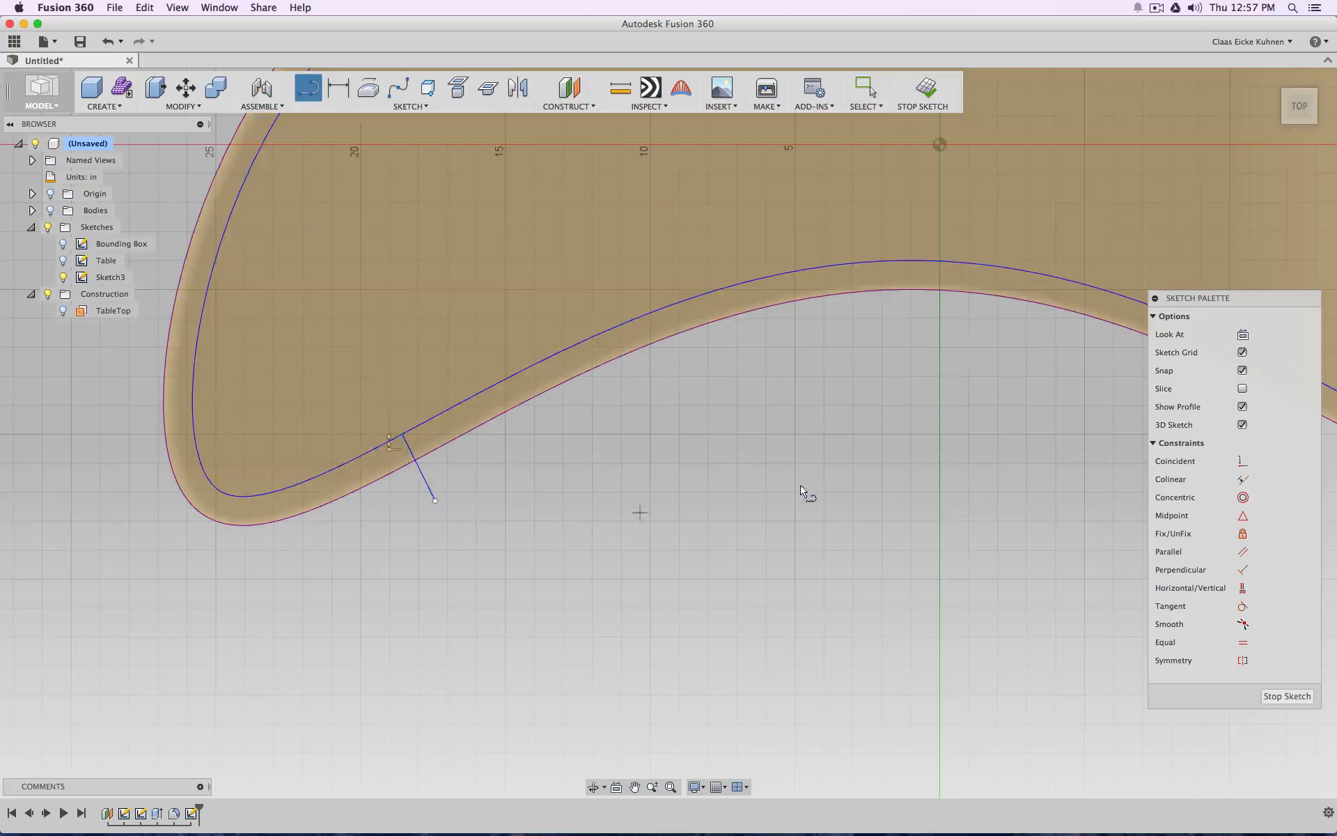
# Sketch a matching line about 2.98 in long outward from the offset curve near the right lobe, and delete the extra short segment
pyautogui.moveTo(801, 486); pyautogui.dragTo(394, 492, button='middle')
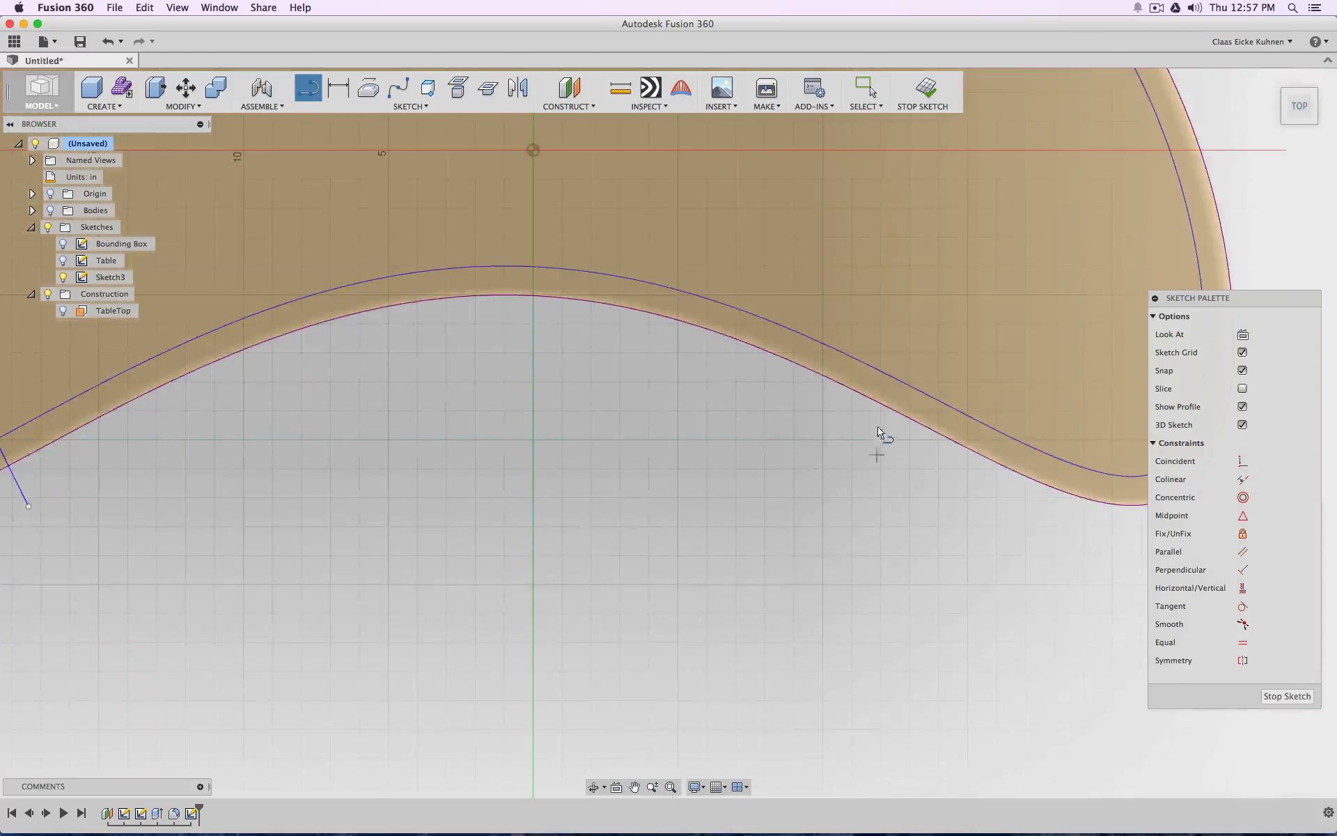
pyautogui.click(954, 409)
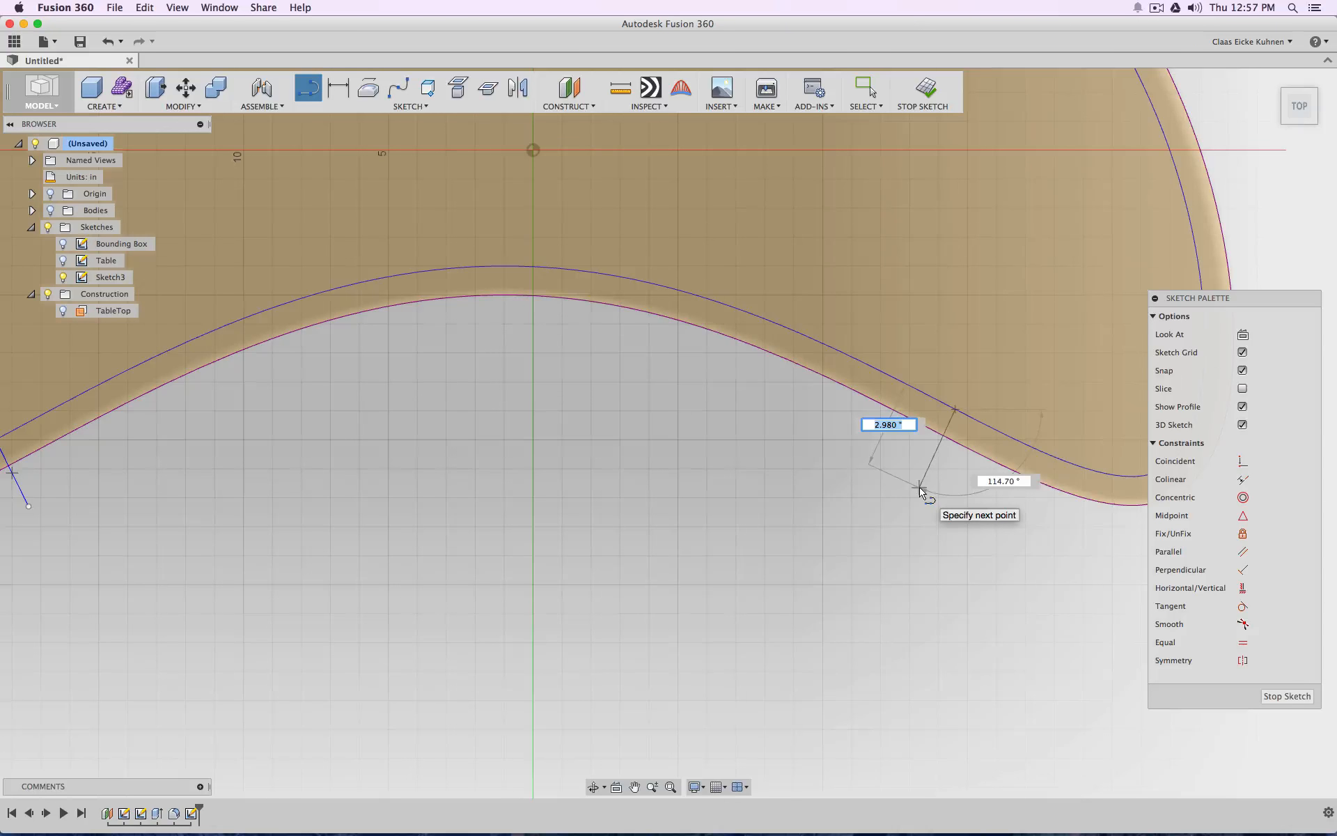
pyautogui.click(920, 487)
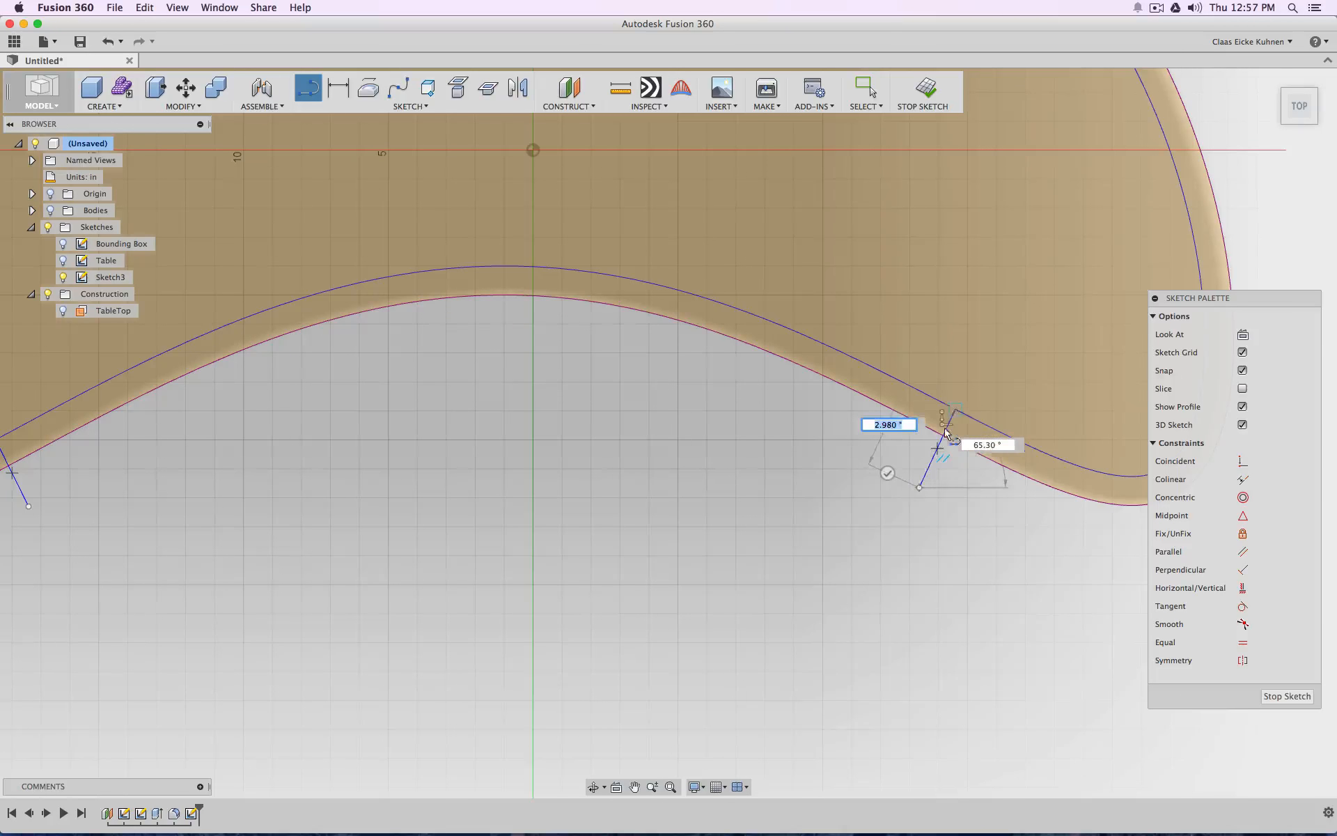
pyautogui.scroll(2, 699, 472)
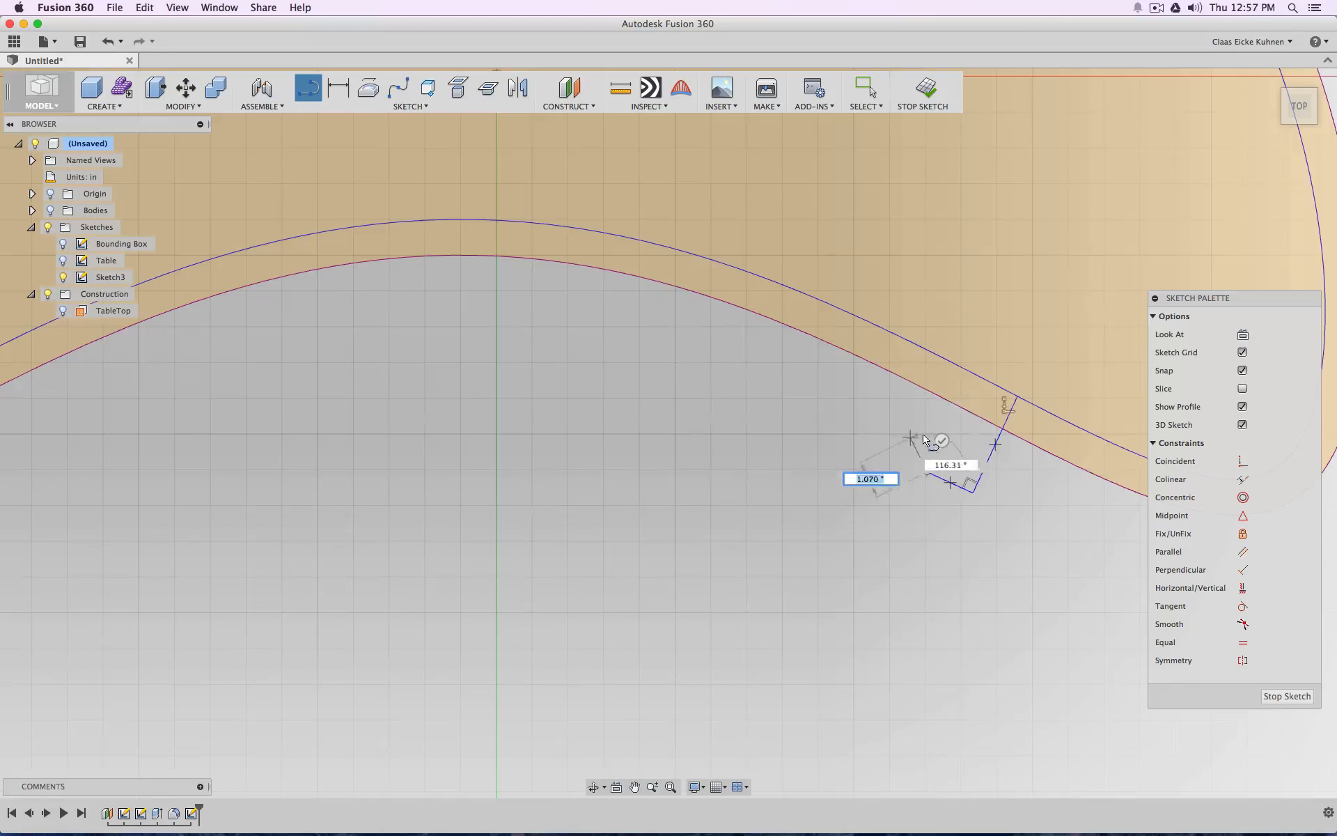
pyautogui.press('Escape')
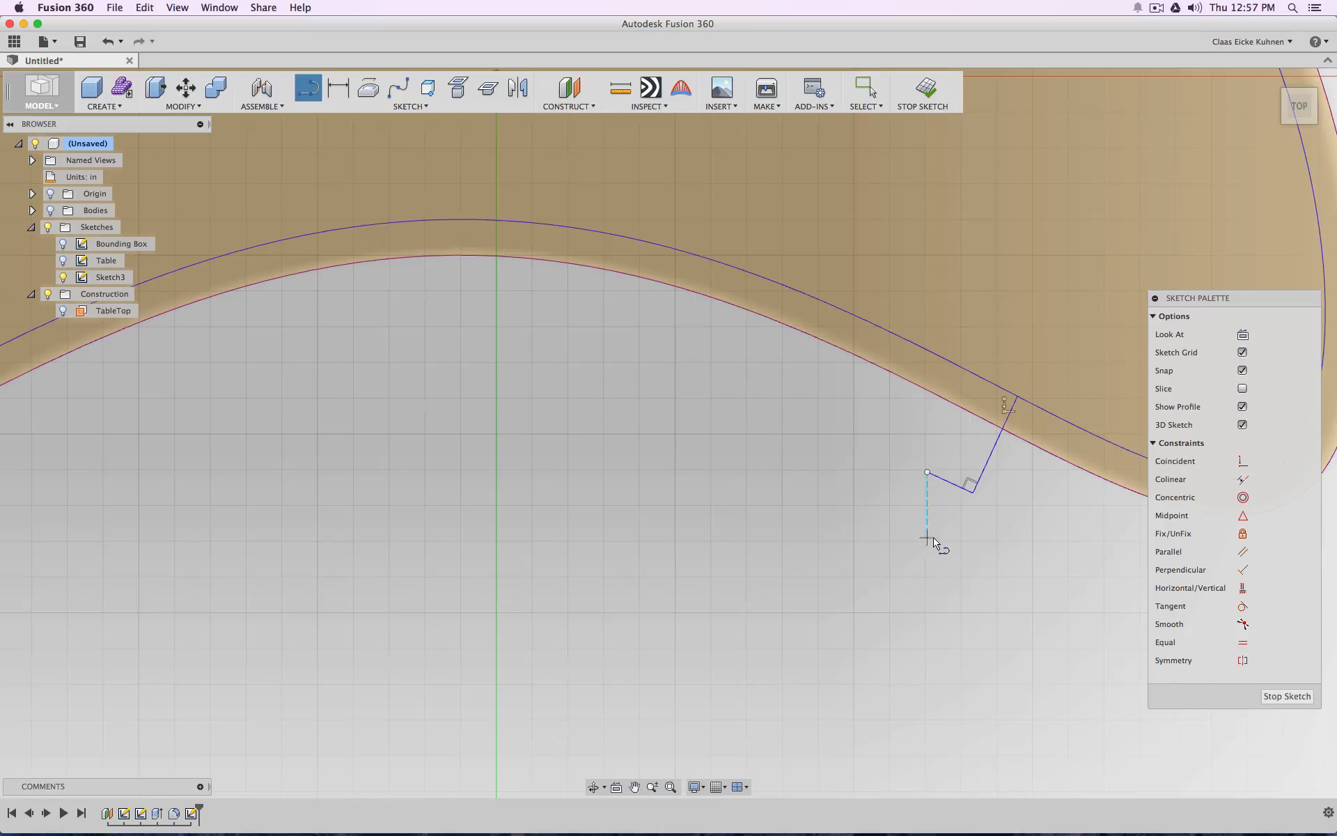
pyautogui.press('Escape')
pyautogui.click(946, 487)
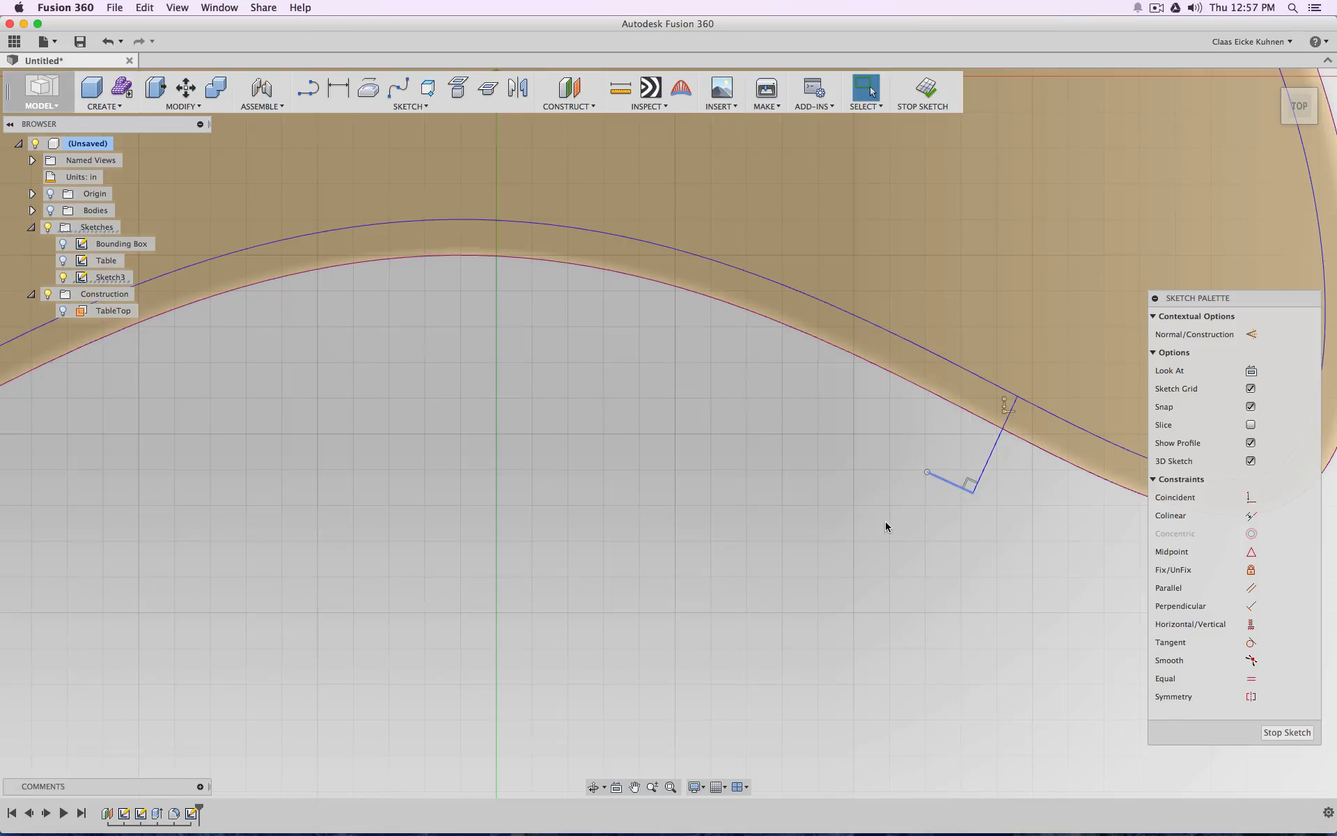
pyautogui.press('Delete')
# Show the Table sketch above the projected outline in an angled view from the front
pyautogui.scroll(-6, 801, 502)
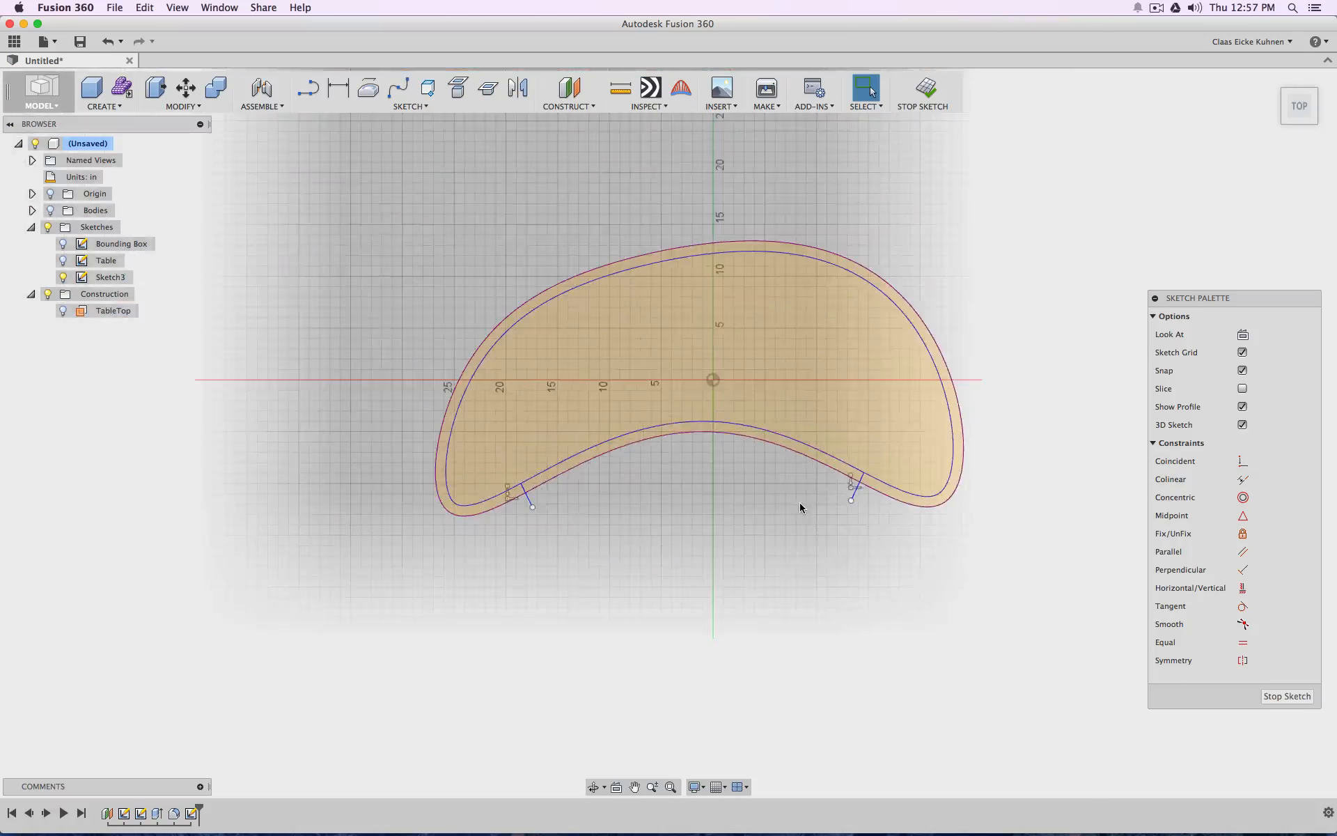
pyautogui.scroll(2, 851, 422)
pyautogui.moveTo(1302, 120); pyautogui.dragTo(1287, 94)
pyautogui.click(63, 260)
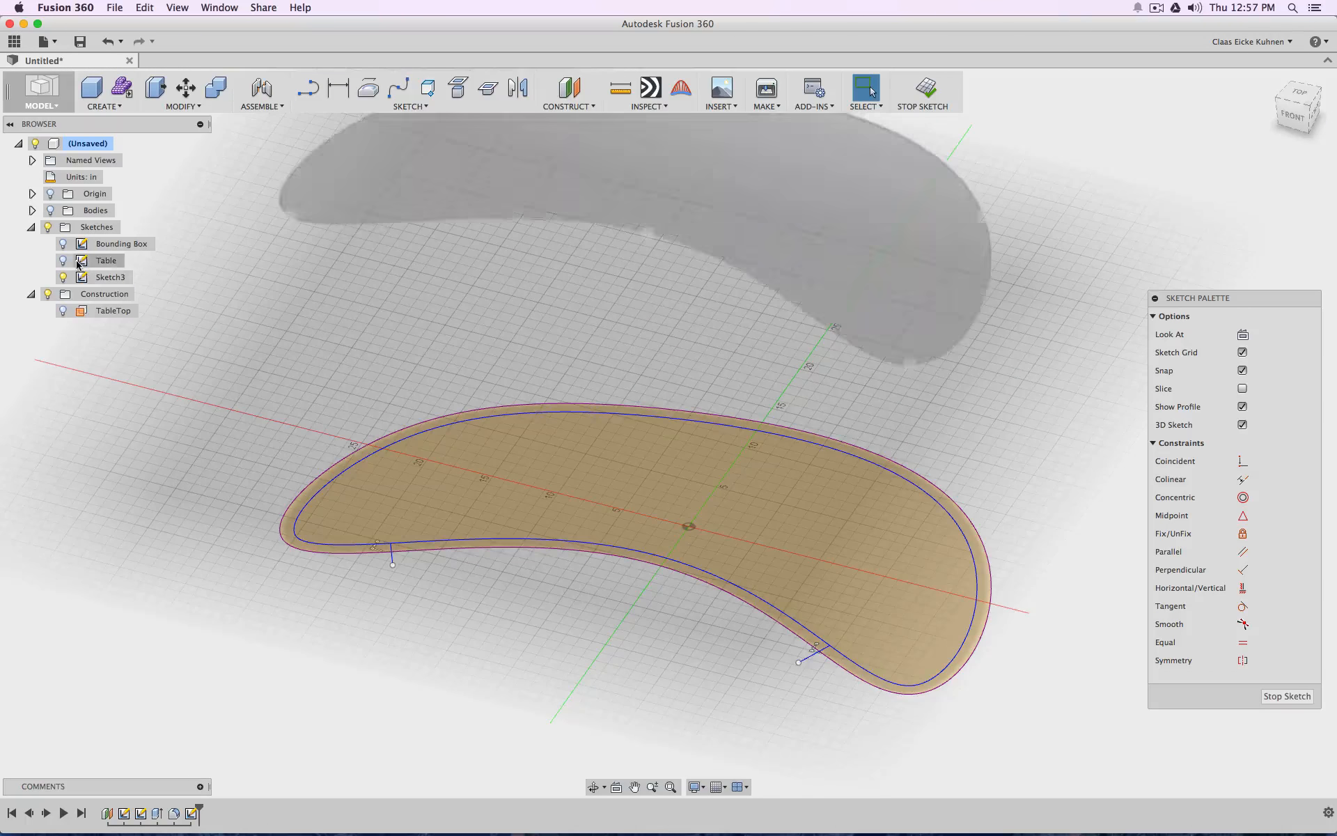
pyautogui.scroll(-4, 698, 382)
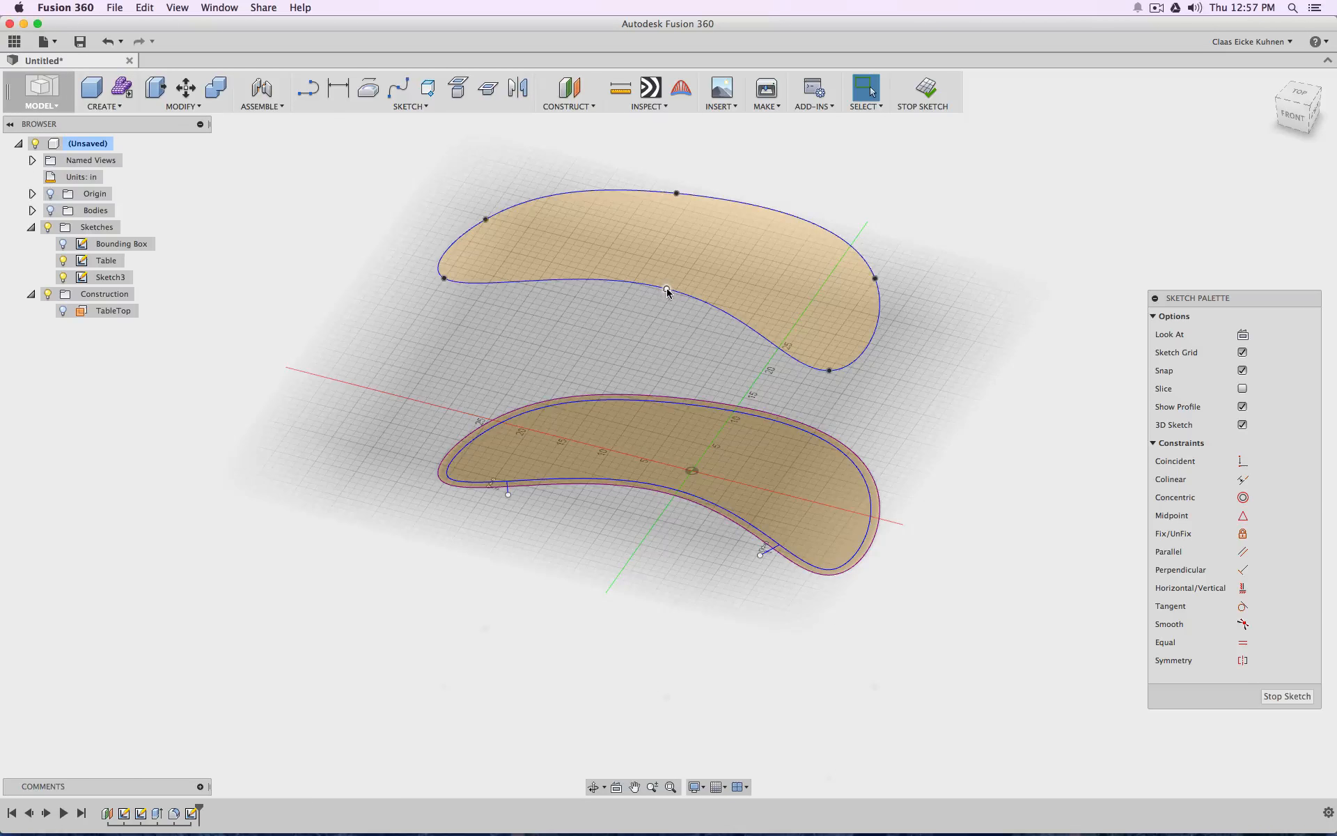
# Finish the sketch and move the middle spline point of the Table outline's concave edge slightly inward
pyautogui.moveTo(666, 288); pyautogui.dragTo(669, 285)
pyautogui.click(928, 89)
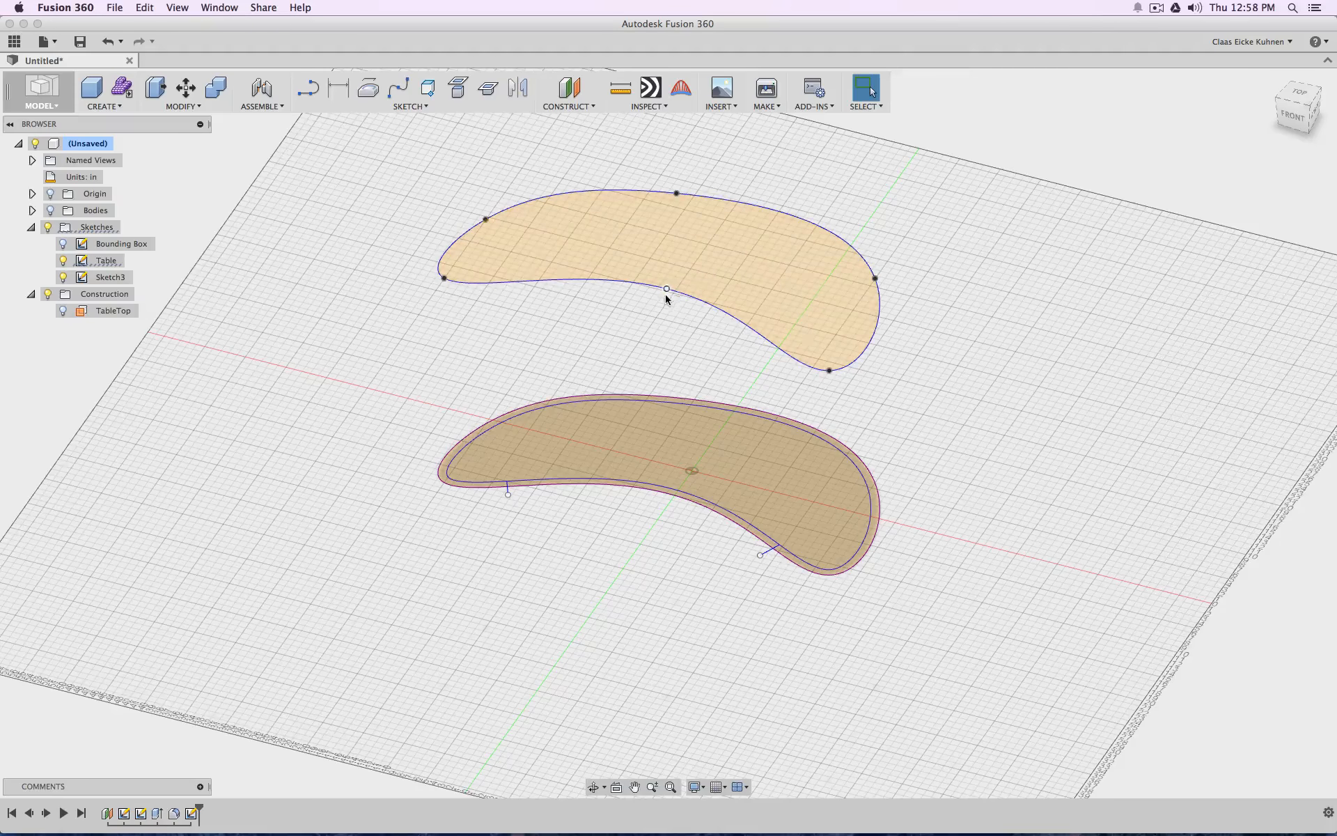
pyautogui.moveTo(667, 288); pyautogui.dragTo(678, 278)
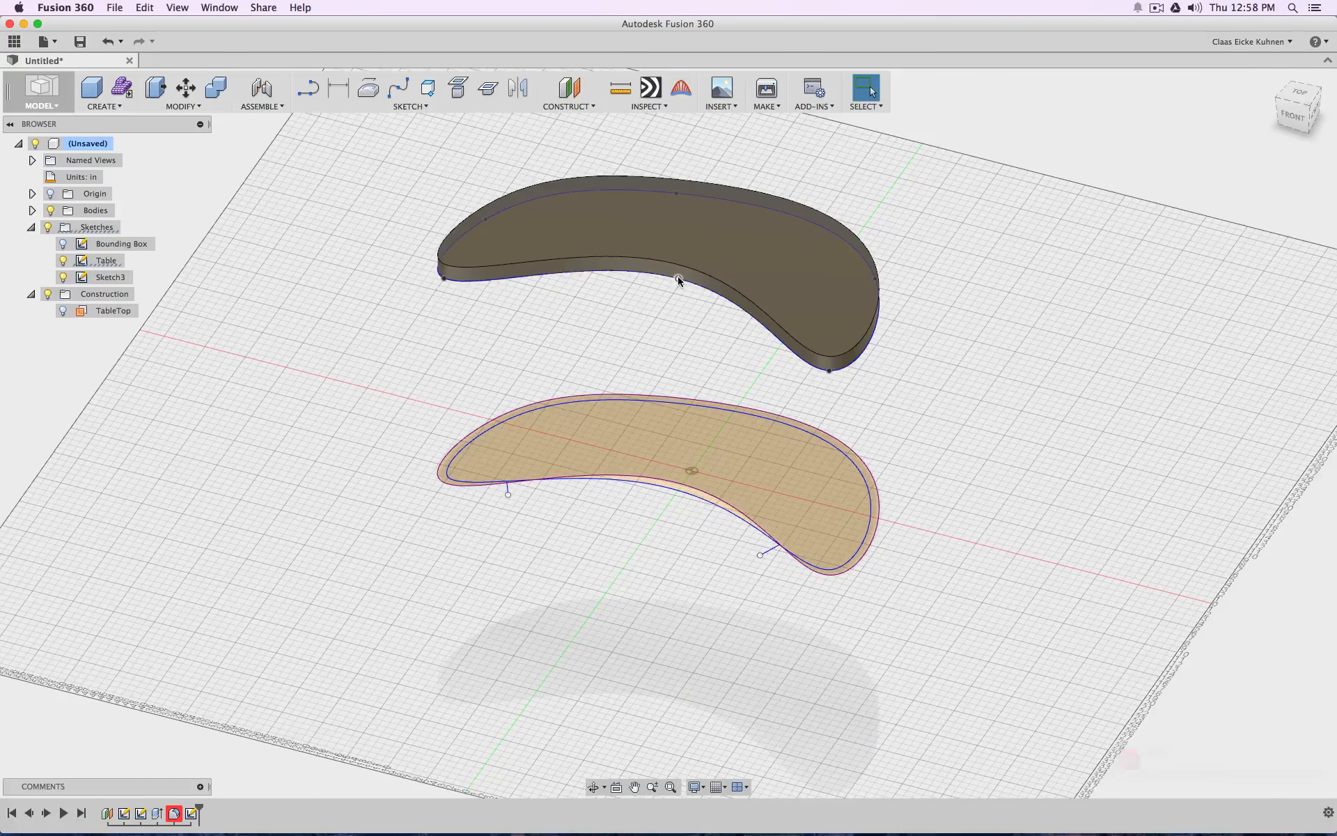
# Move the middle spline point of the Table outline's concave edge outward, giving the edge a shallower curve
pyautogui.moveTo(678, 279); pyautogui.dragTo(655, 312)
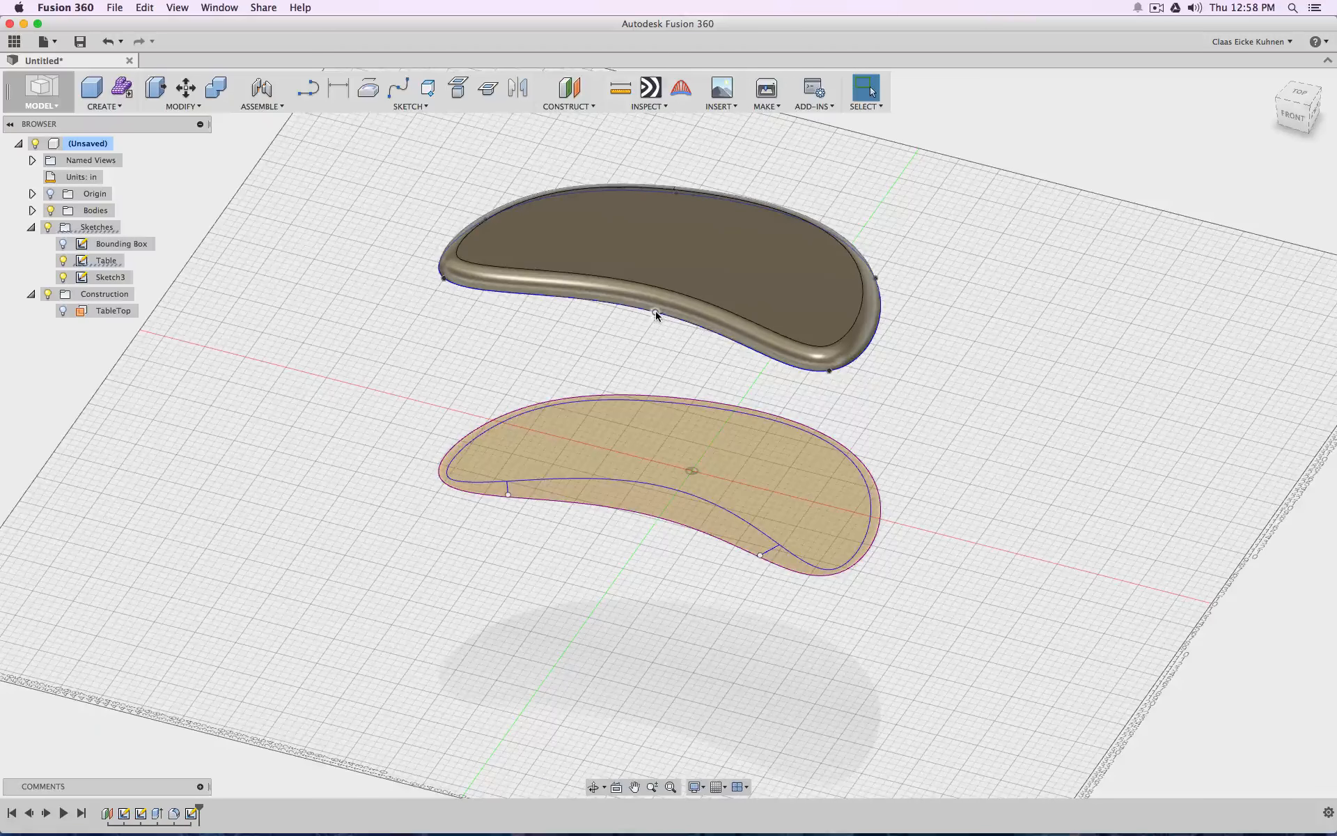
pyautogui.moveTo(655, 313); pyautogui.dragTo(663, 300)
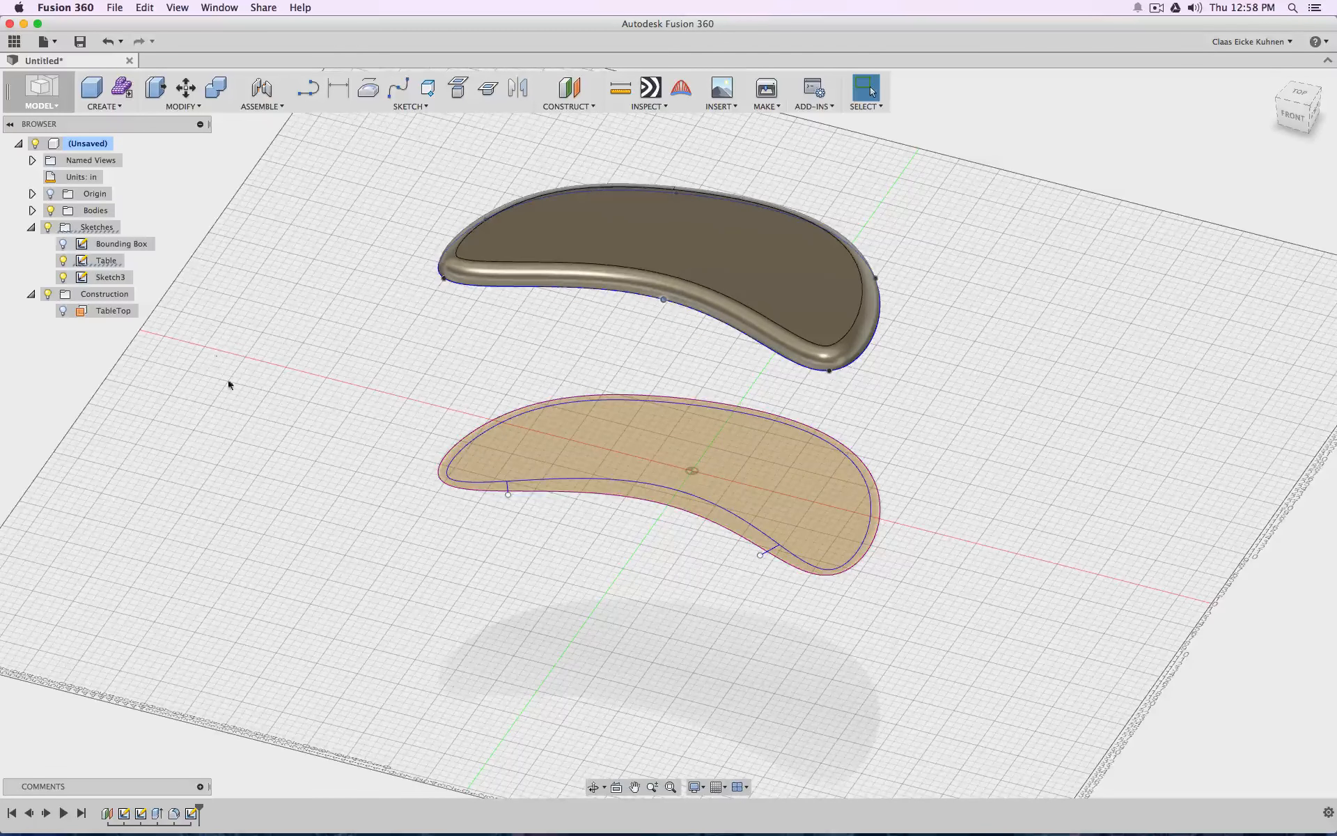
# Hide the Table sketch, reopen Sketch3 for editing, and delete the old inner offset curve
pyautogui.scroll(5, 644, 603)
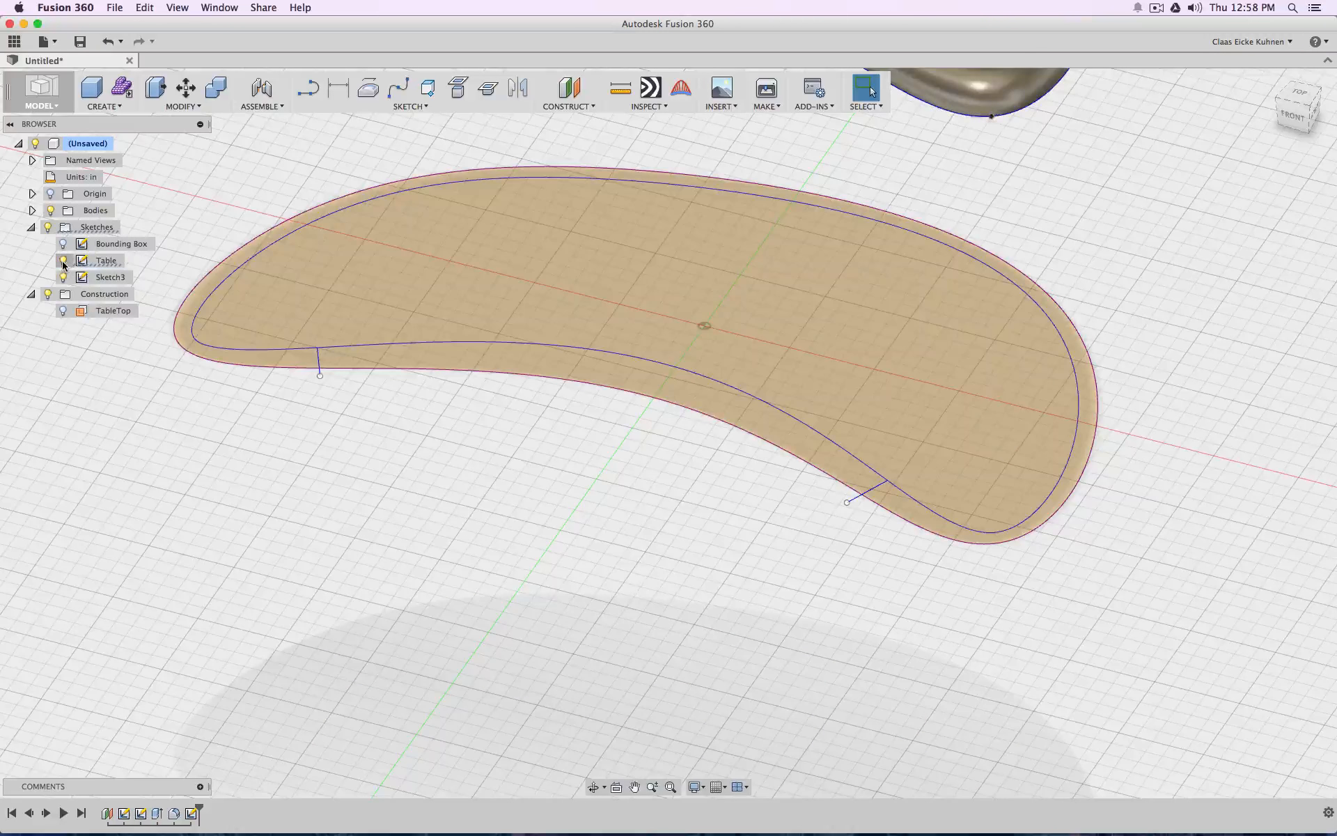
pyautogui.doubleClick(106, 277)
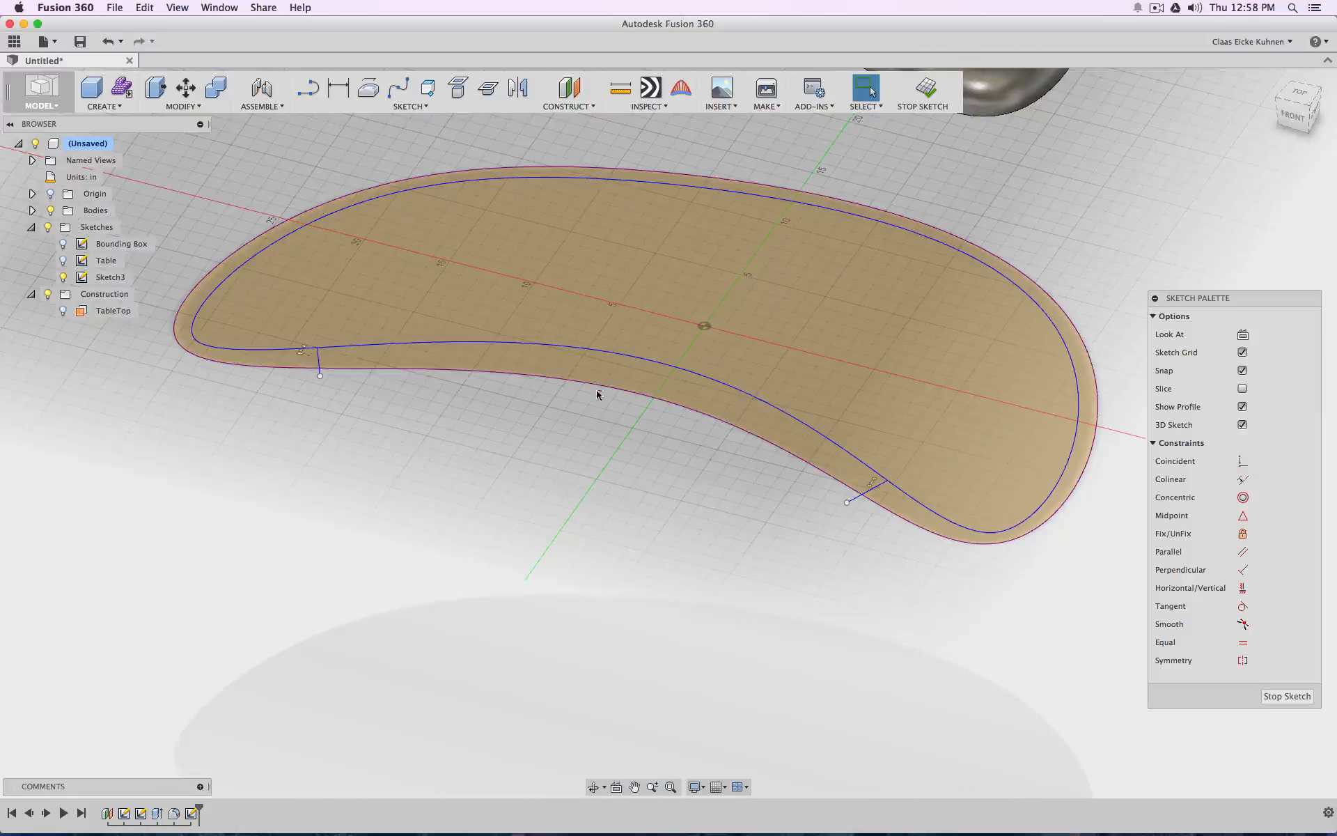
pyautogui.click(478, 342)
pyautogui.press('Delete')
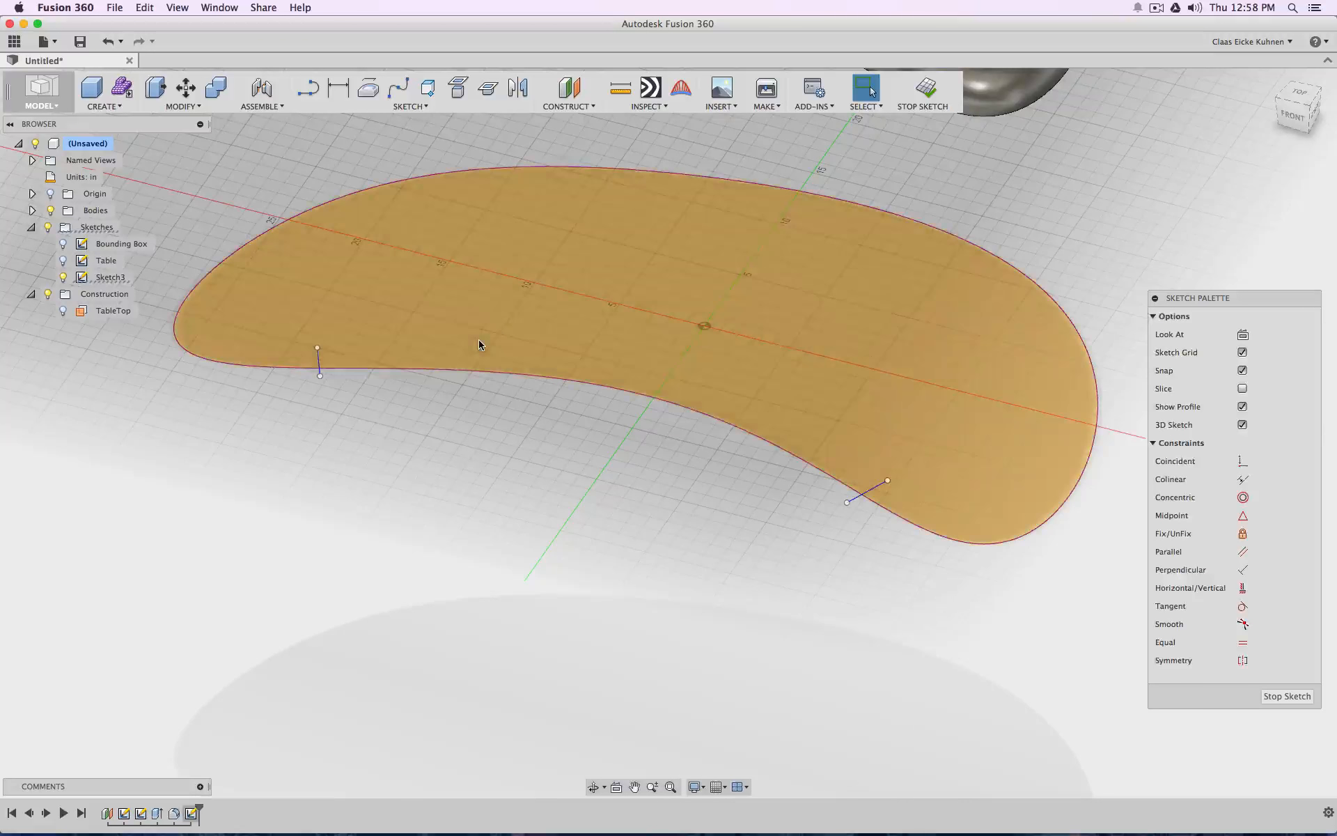
# Offset the projected tabletop outline inward by 1 in across both short lines, and finish the sketch
pyautogui.click(413, 106)
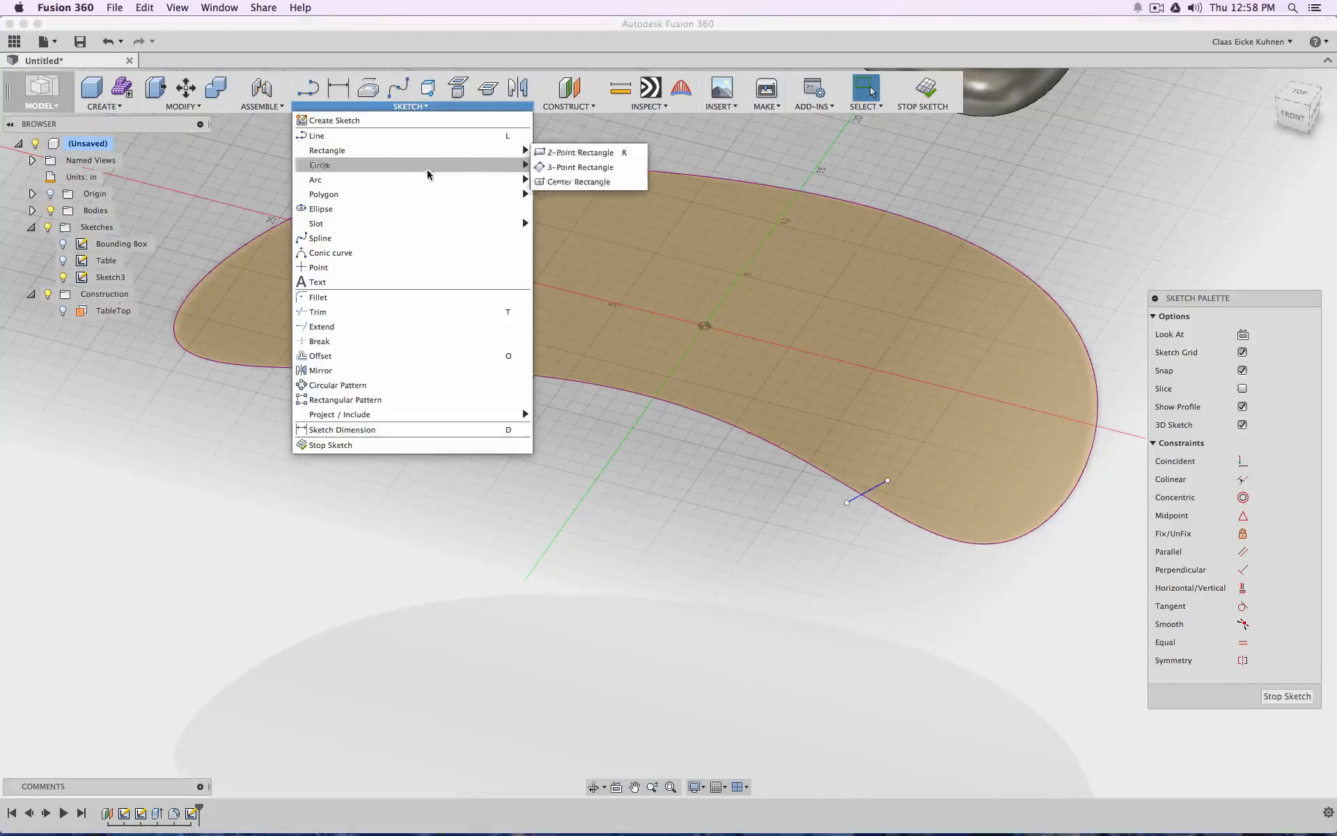
pyautogui.click(389, 354)
pyautogui.click(510, 372)
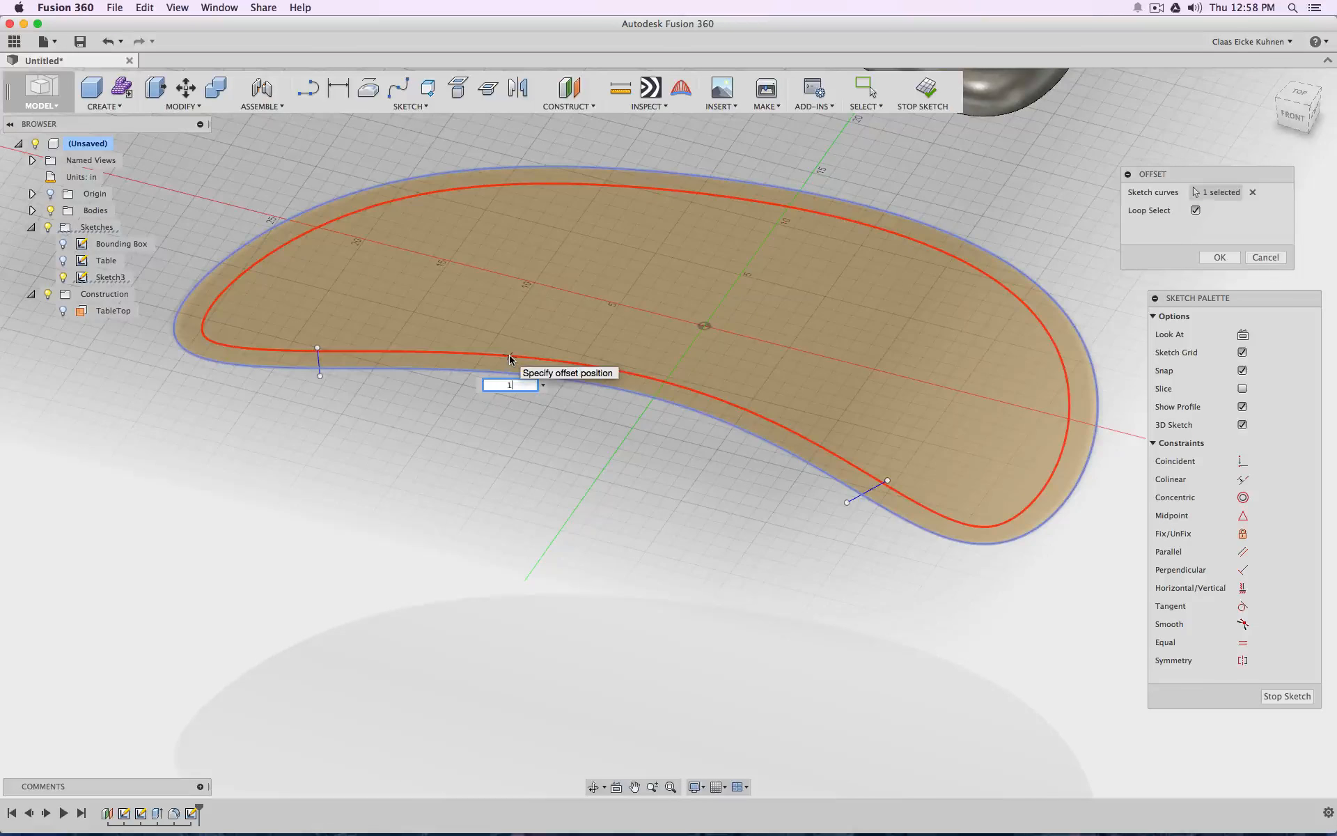
pyautogui.press('Return')
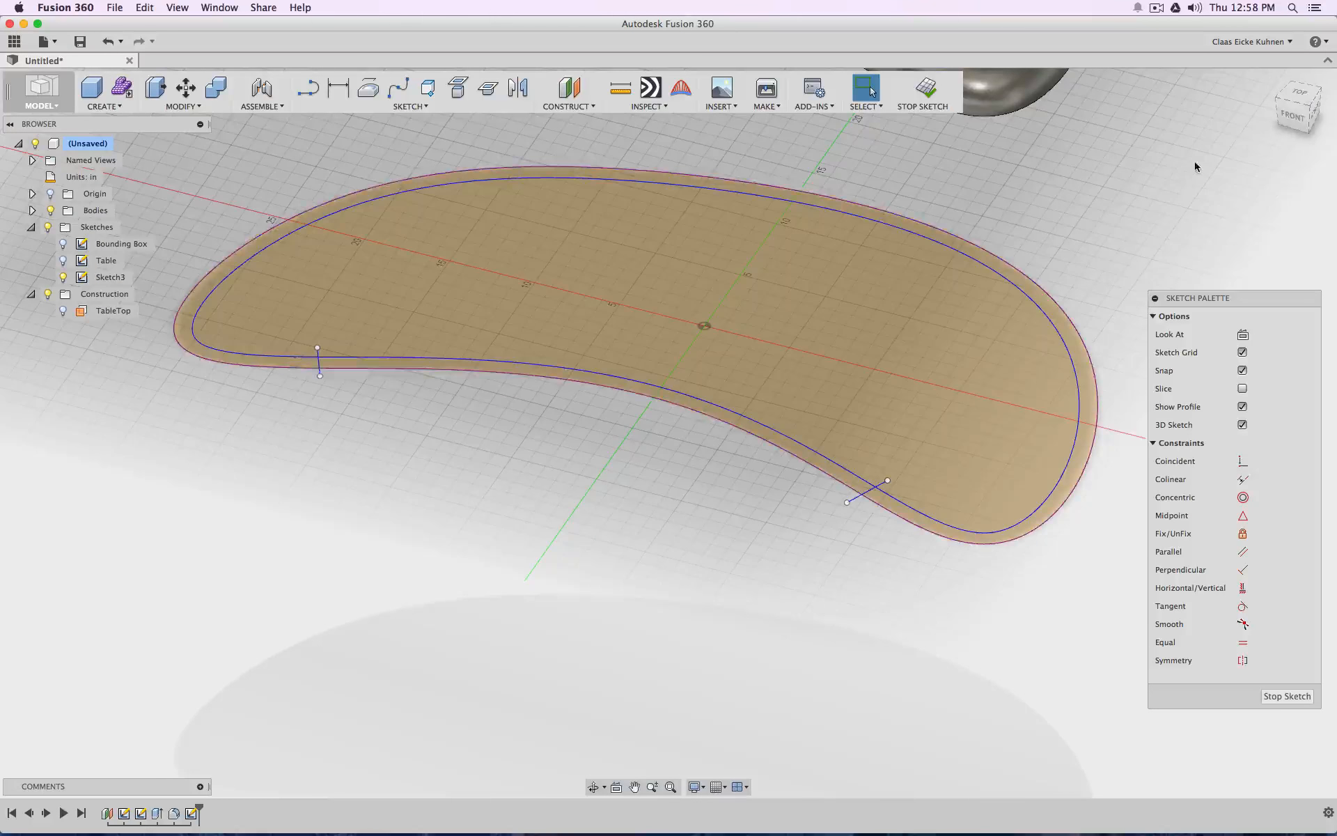
pyautogui.moveTo(1297, 107); pyautogui.dragTo(1318, 134)
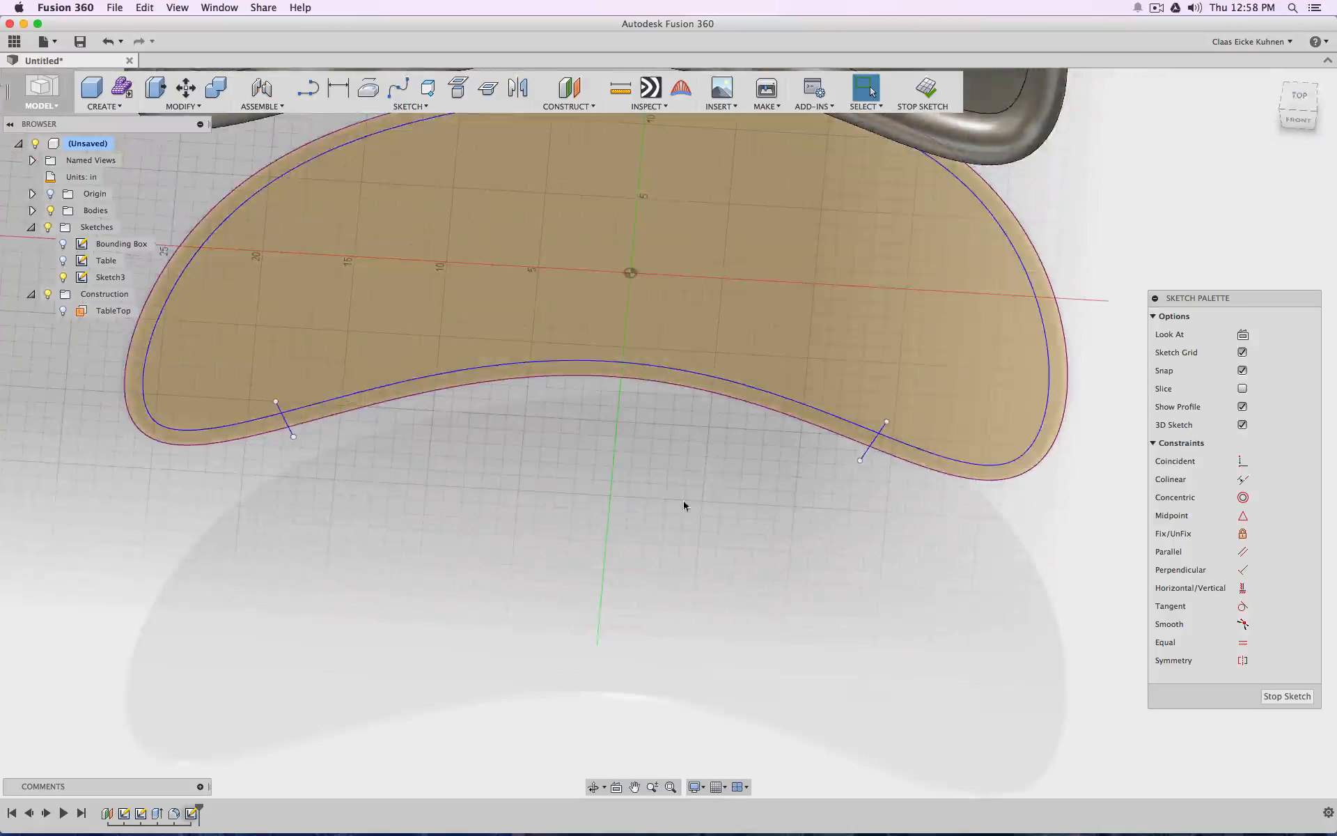
pyautogui.scroll(-5, 500, 577)
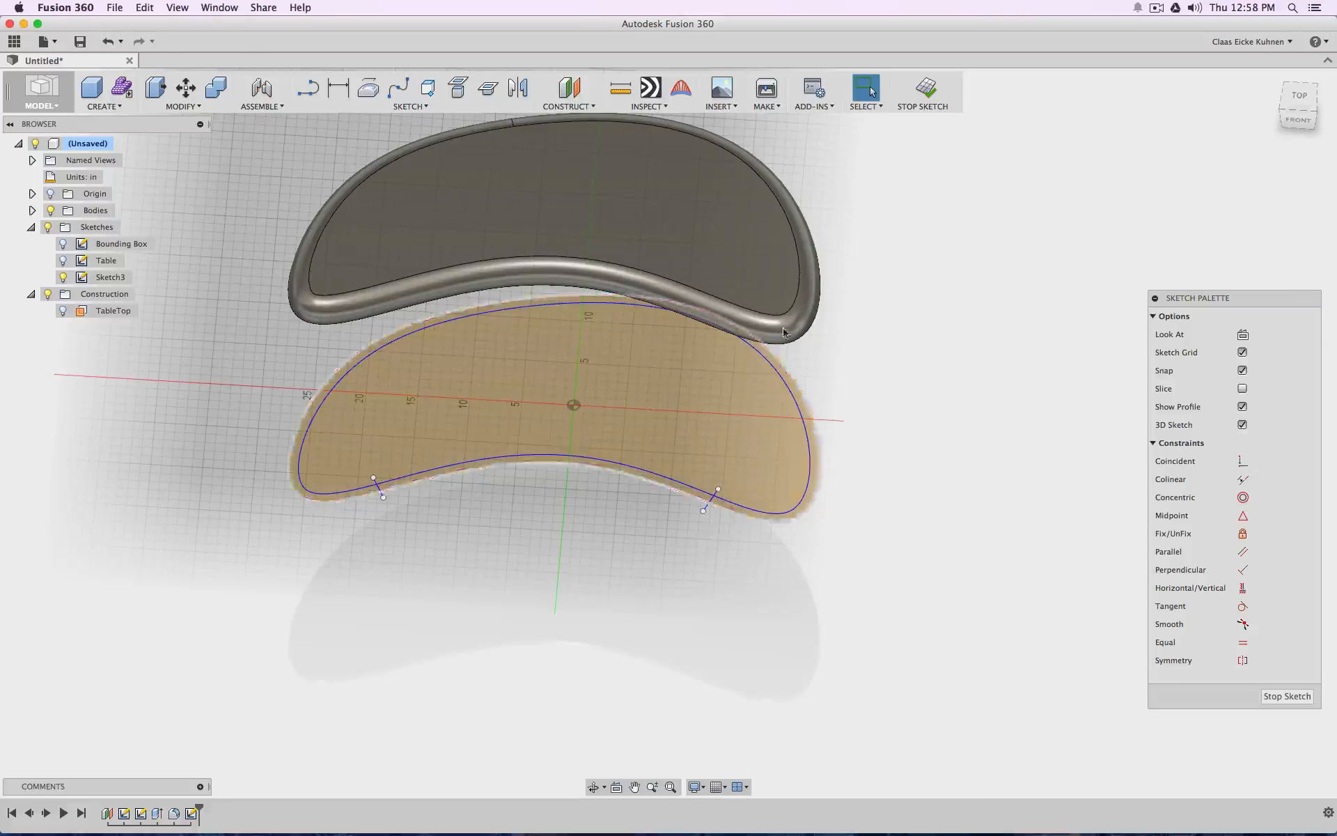
pyautogui.click(926, 89)
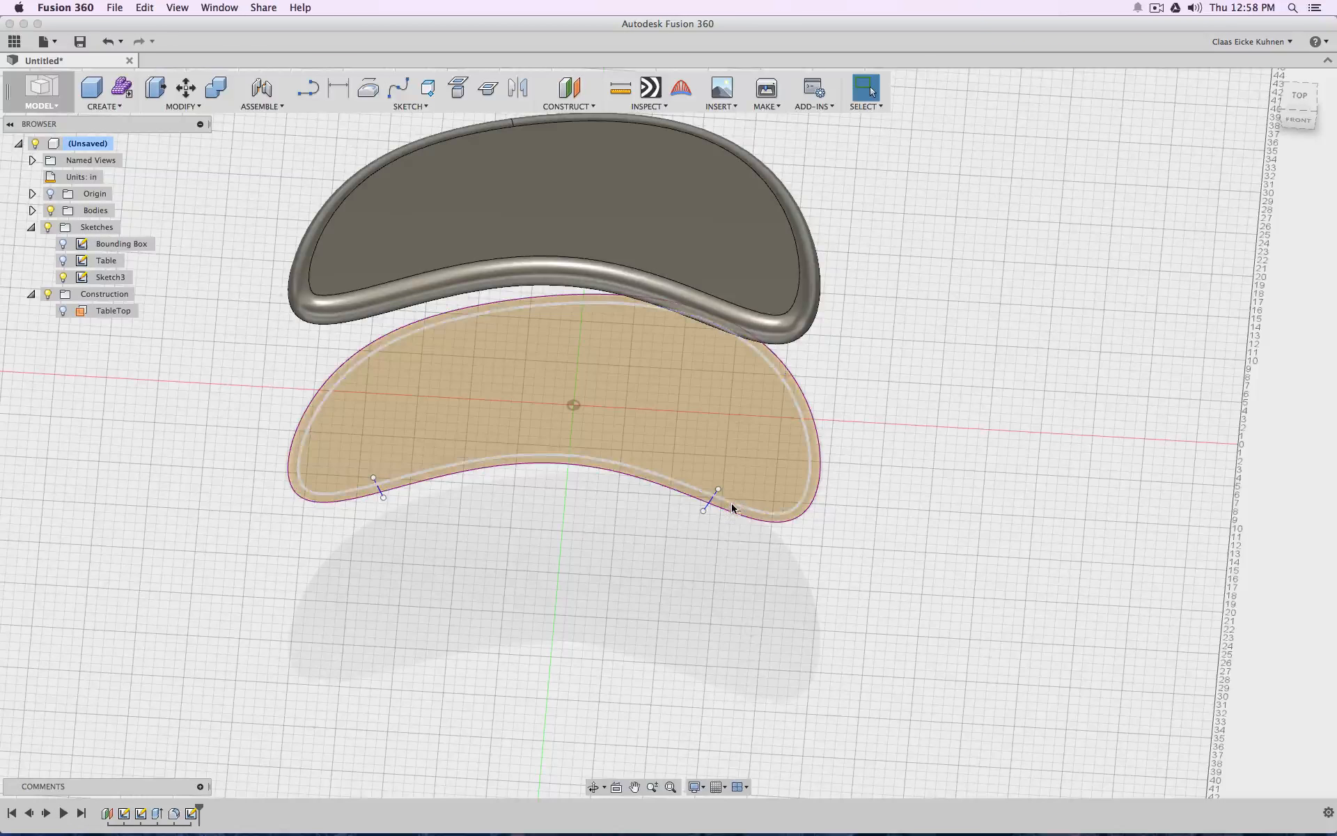
# Extrude the rim profile between the outline and the offset curve upward by distance d1 as a new body
pyautogui.scroll(-3, 738, 513)
pyautogui.scroll(4, 736, 514)
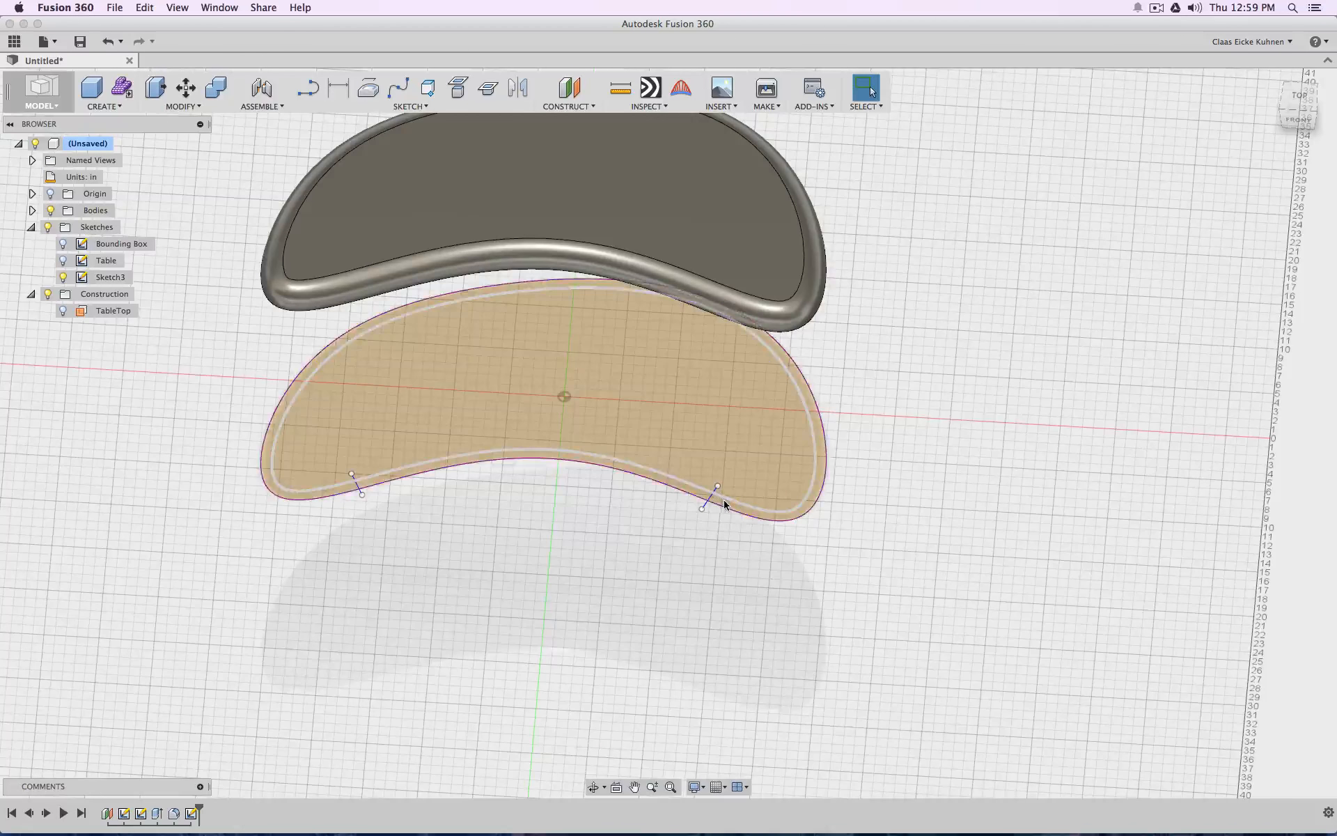
pyautogui.scroll(5, 724, 508)
pyautogui.scroll(-8, 753, 523)
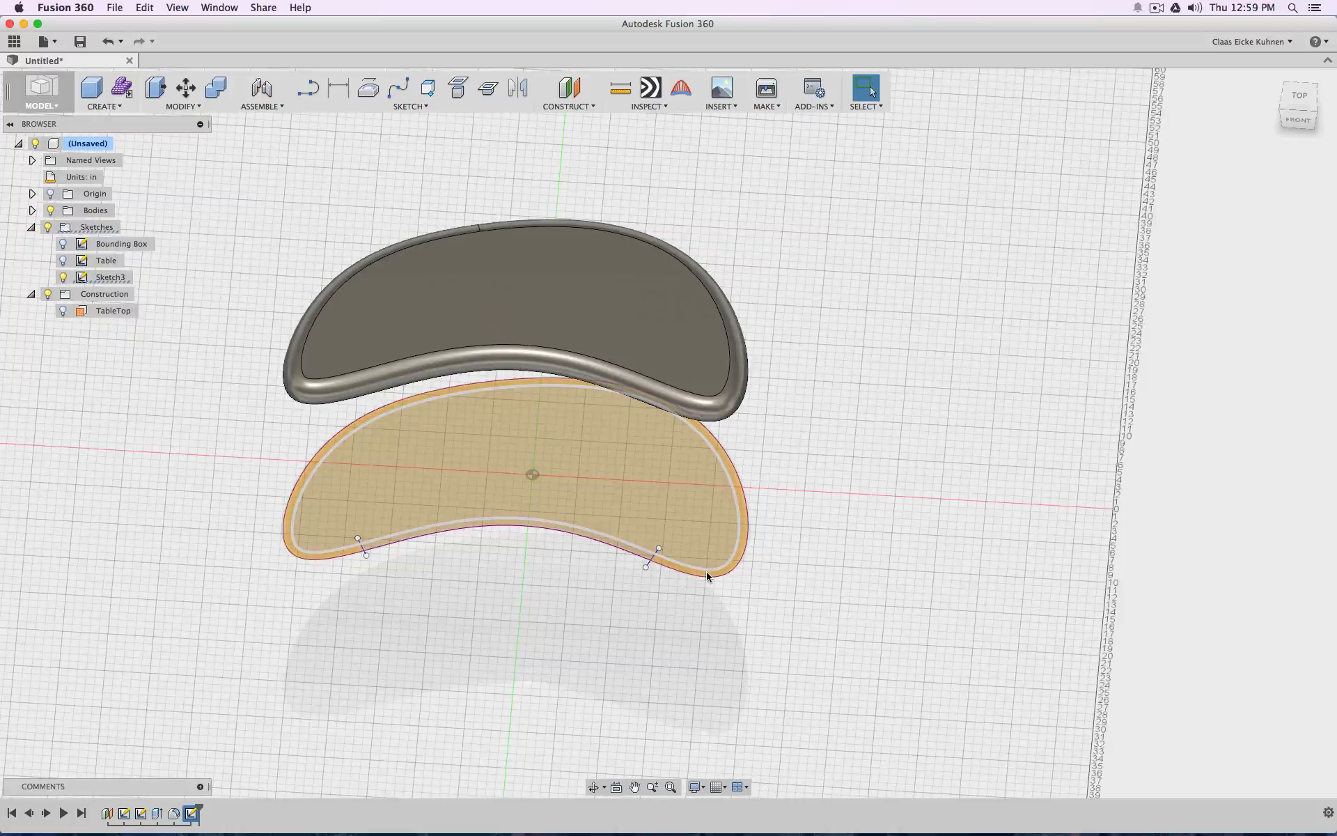
pyautogui.click(628, 556)
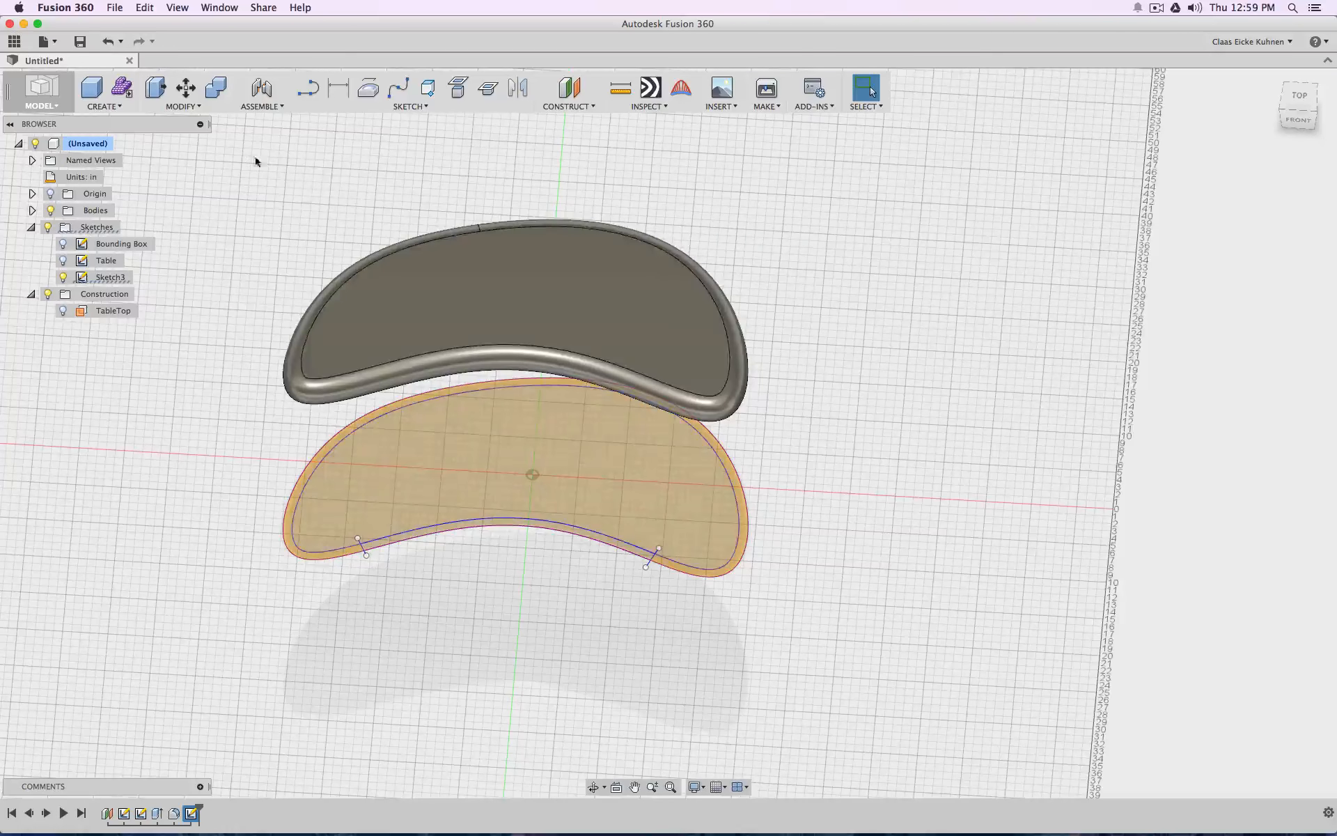
pyautogui.click(178, 105)
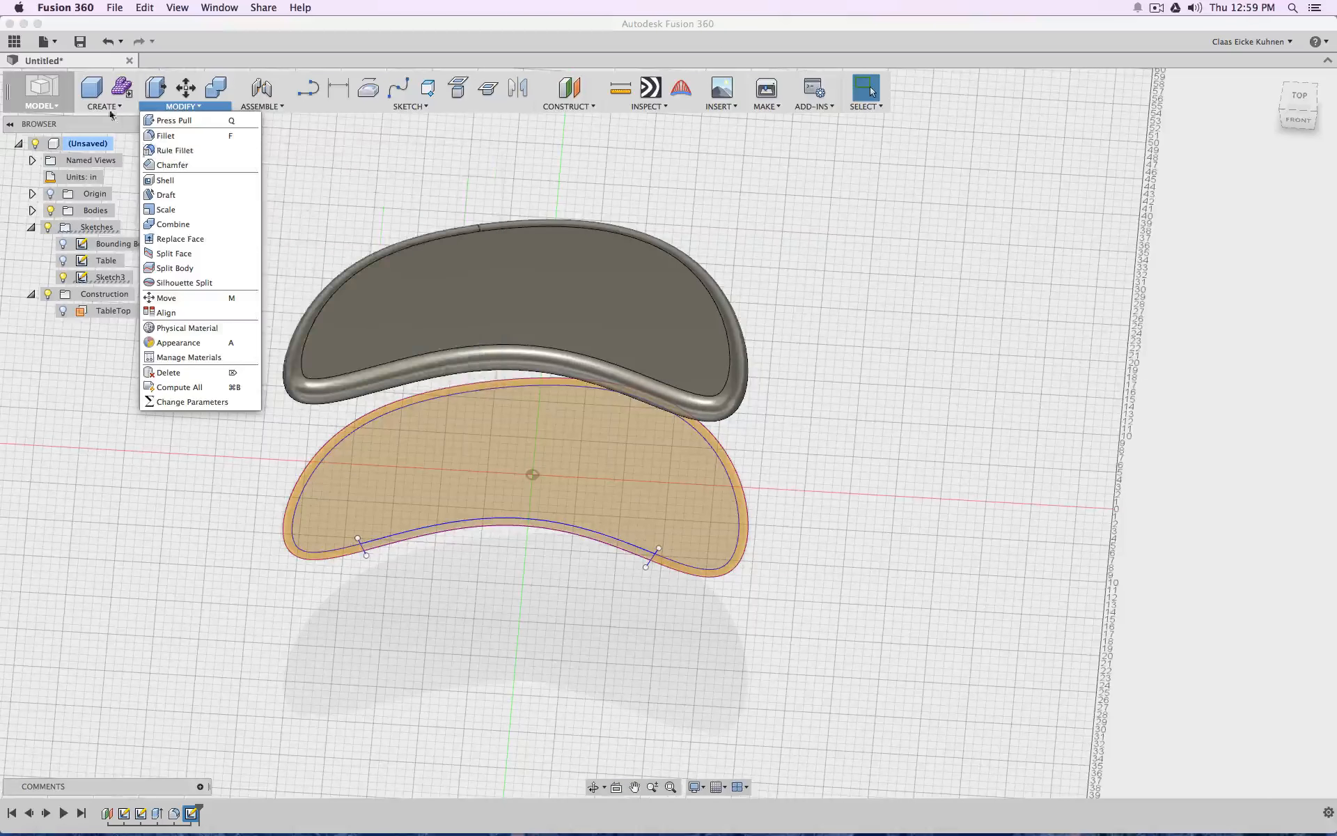
pyautogui.click(109, 111)
pyautogui.click(107, 209)
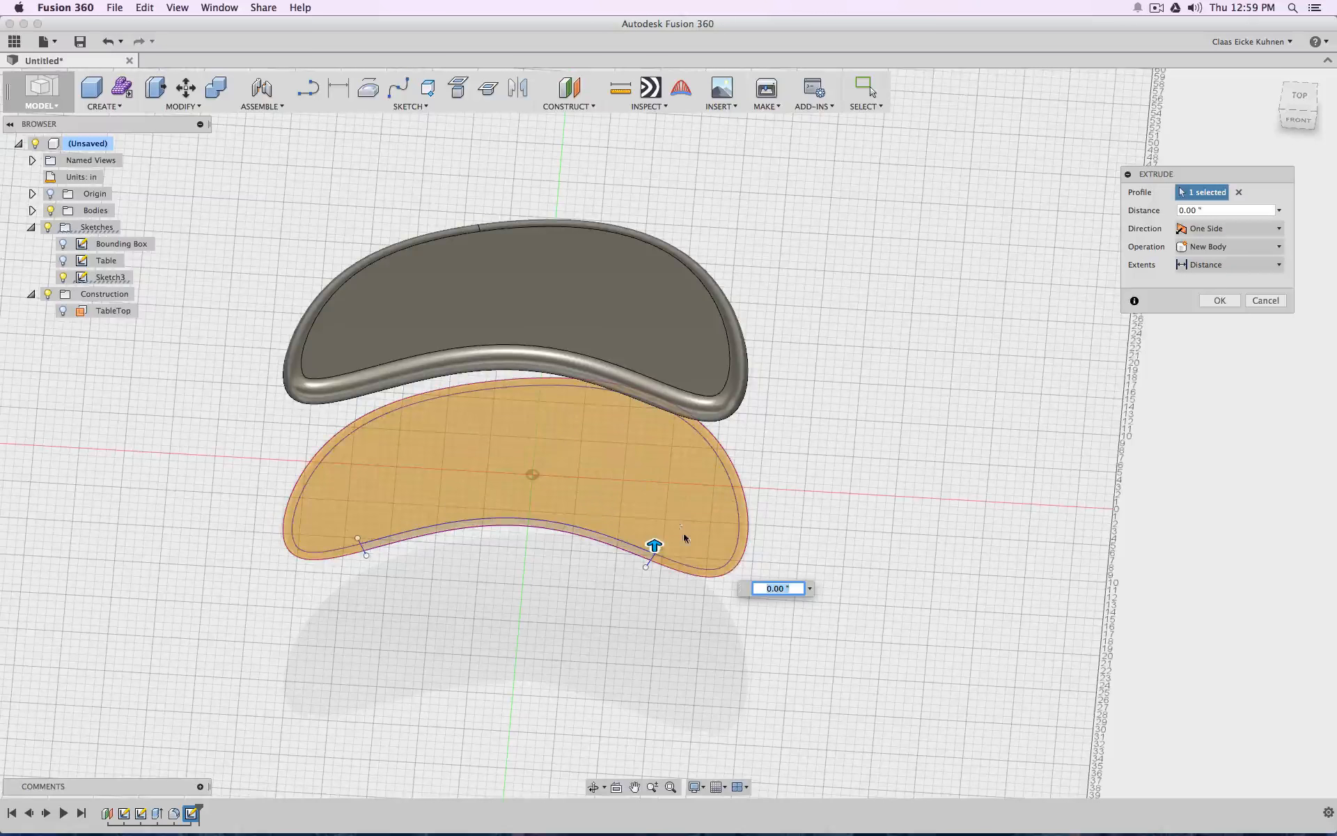
pyautogui.moveTo(664, 549); pyautogui.dragTo(656, 517)
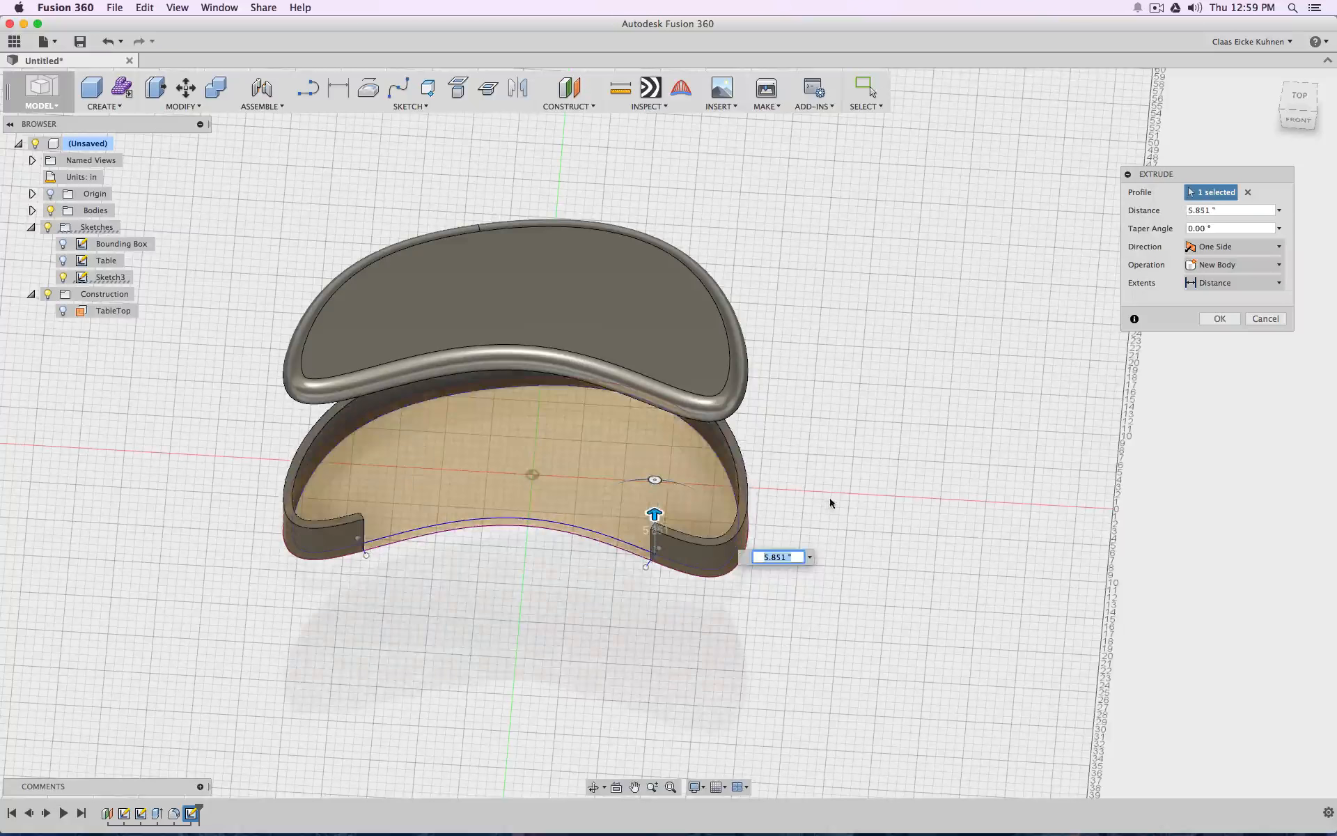
pyautogui.write('d1')
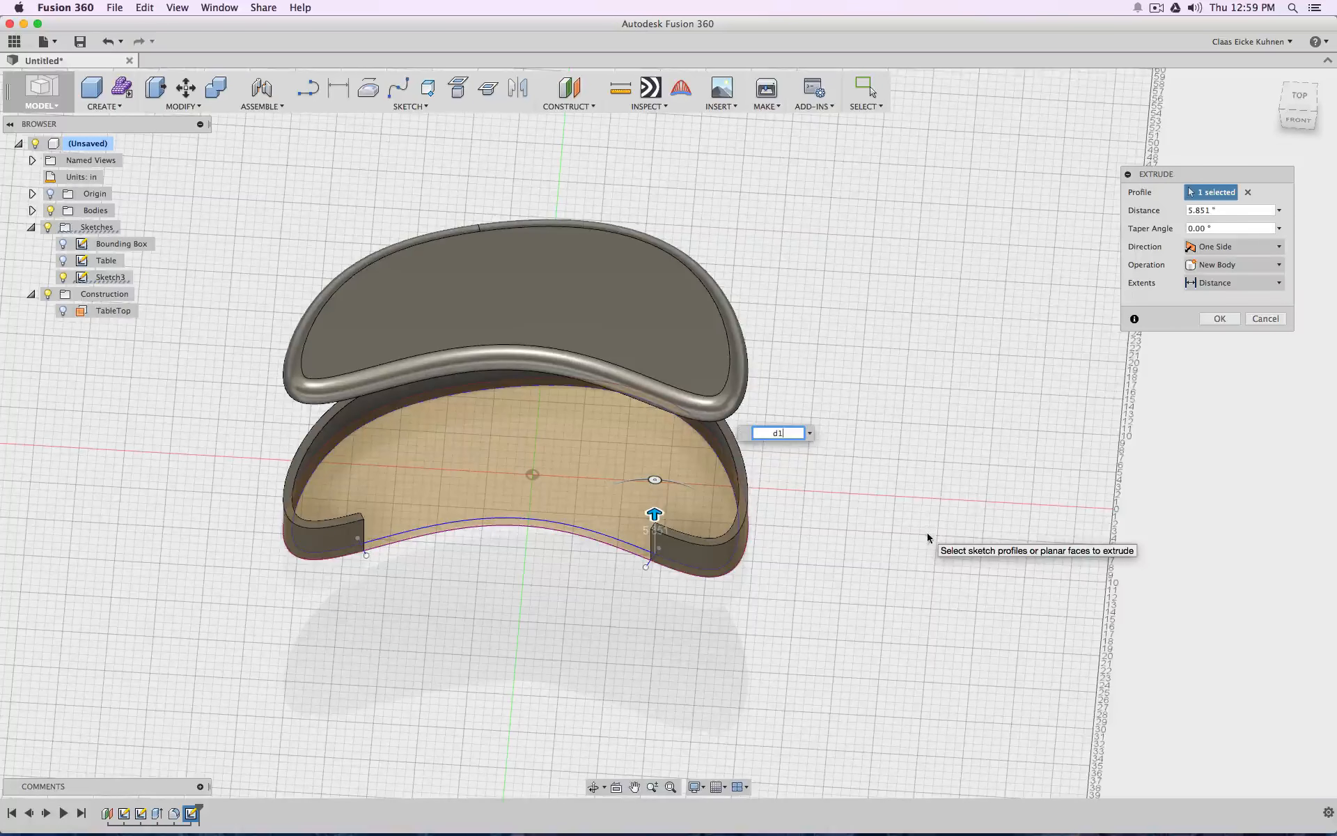
pyautogui.press('Return')
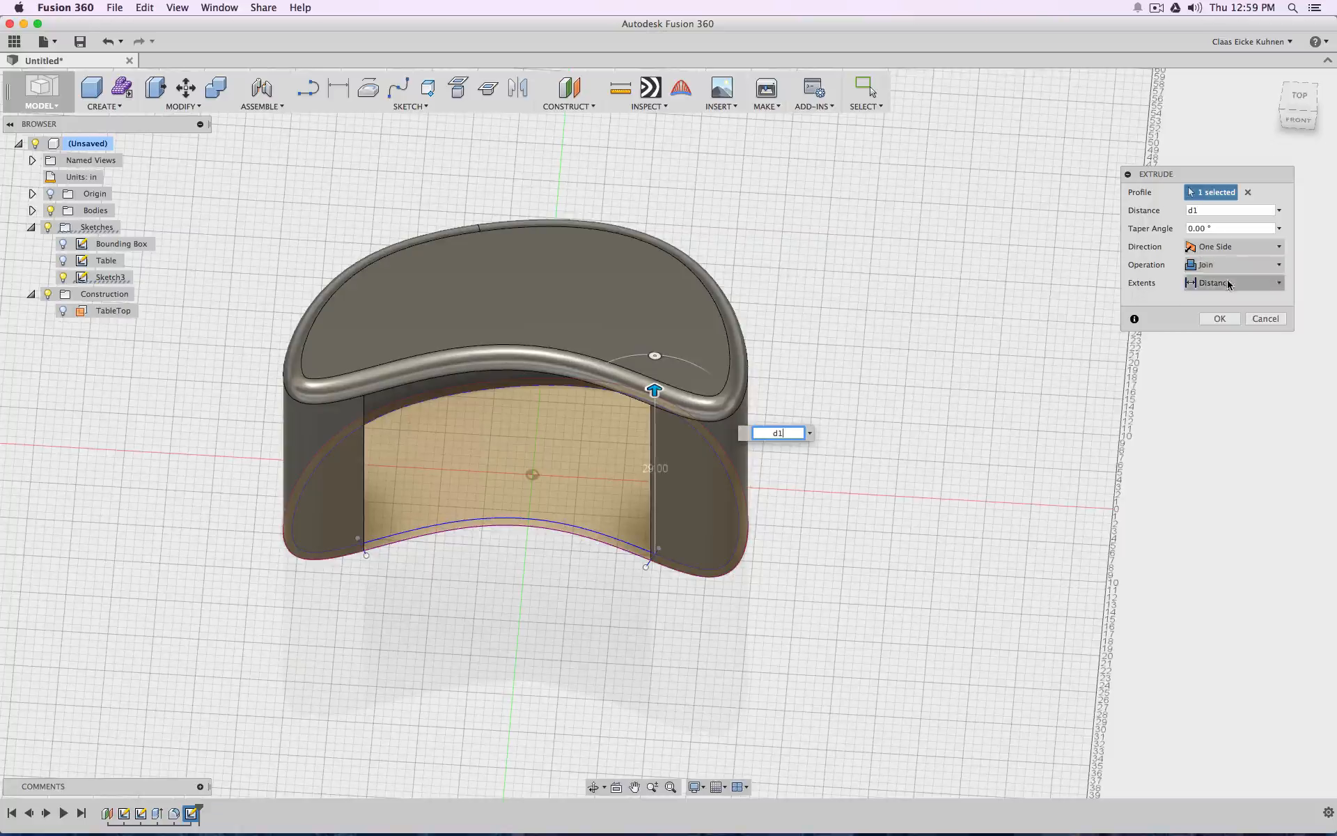
pyautogui.click(1229, 283)
pyautogui.click(1231, 265)
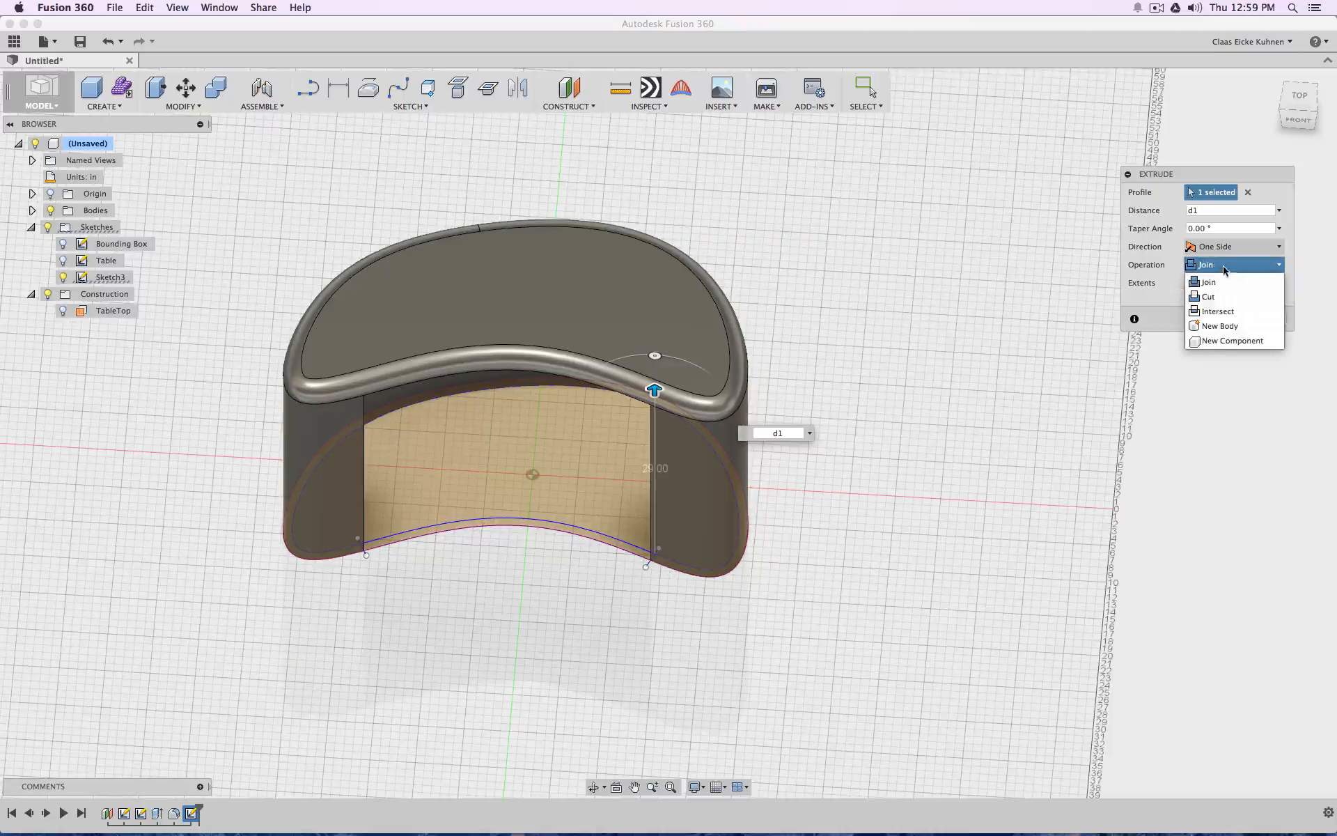
pyautogui.click(1225, 323)
pyautogui.click(1227, 318)
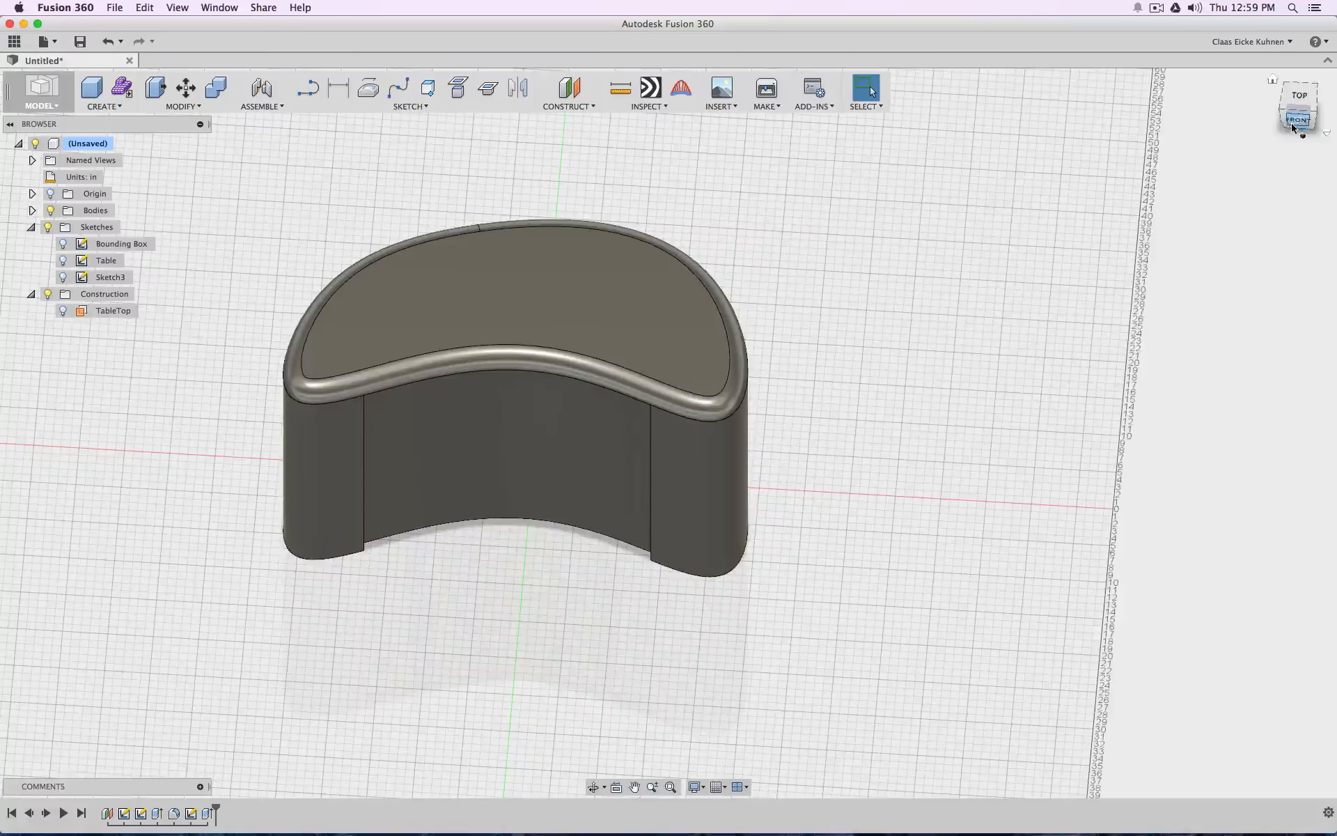
# Edit the base extrusion and remove the inner area from its profile selection, leaving only the rim selected
pyautogui.moveTo(1295, 117)
pyautogui.mouseDown()
pyautogui.moveTo(1291, 147)
pyautogui.moveTo(1288, 69)
pyautogui.moveTo(1250, 84)
pyautogui.moveTo(1269, 143)
pyautogui.moveTo(1281, 117)
pyautogui.mouseUp()
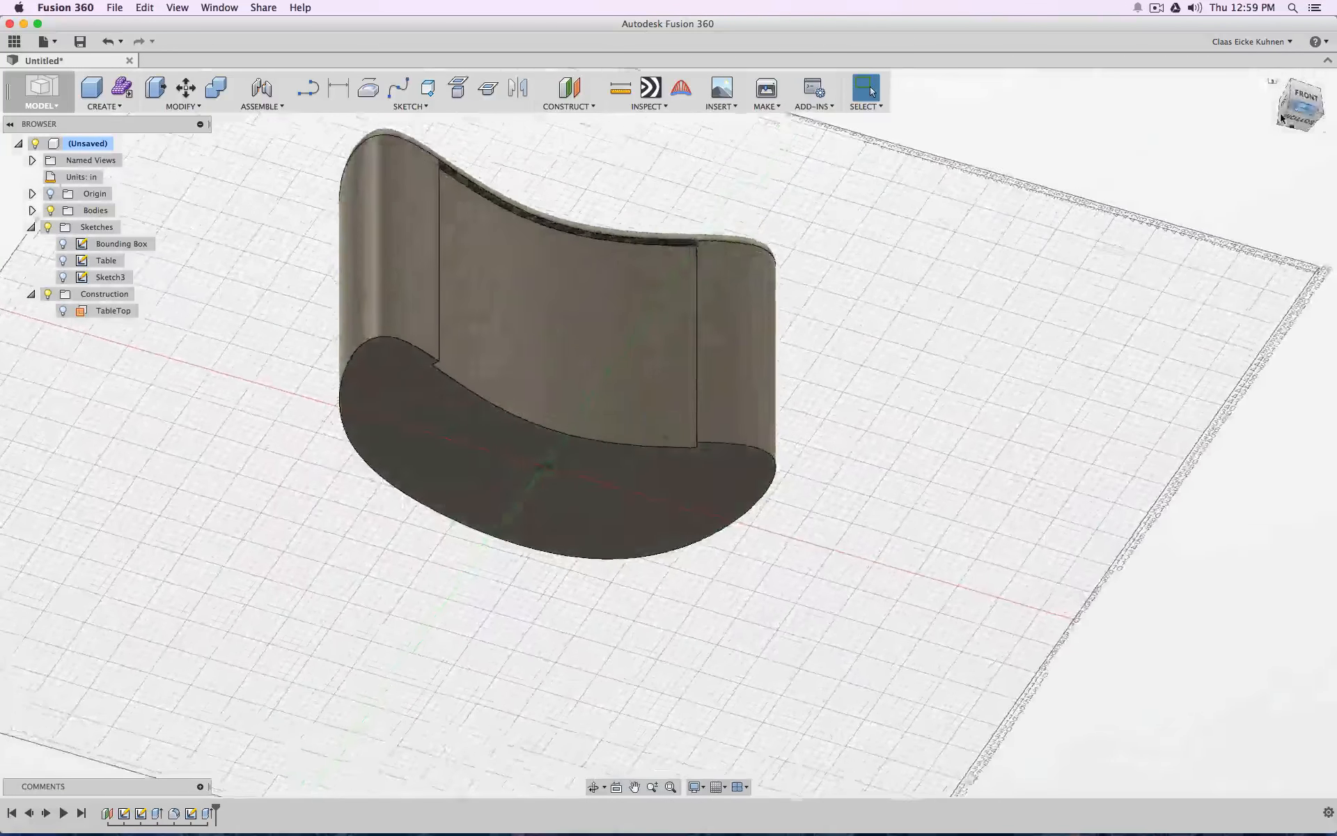
pyautogui.rightClick(209, 810)
pyautogui.click(261, 715)
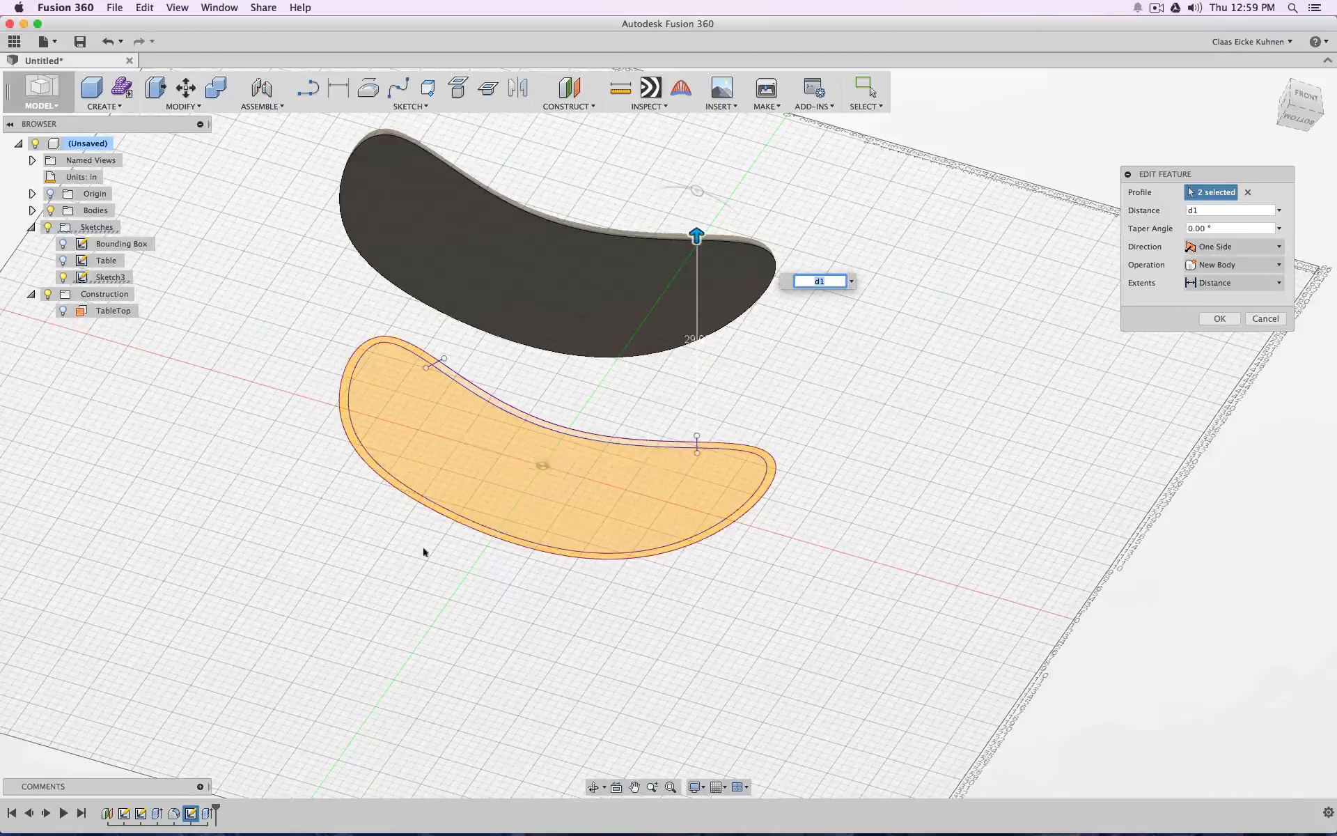
pyautogui.click(645, 479)
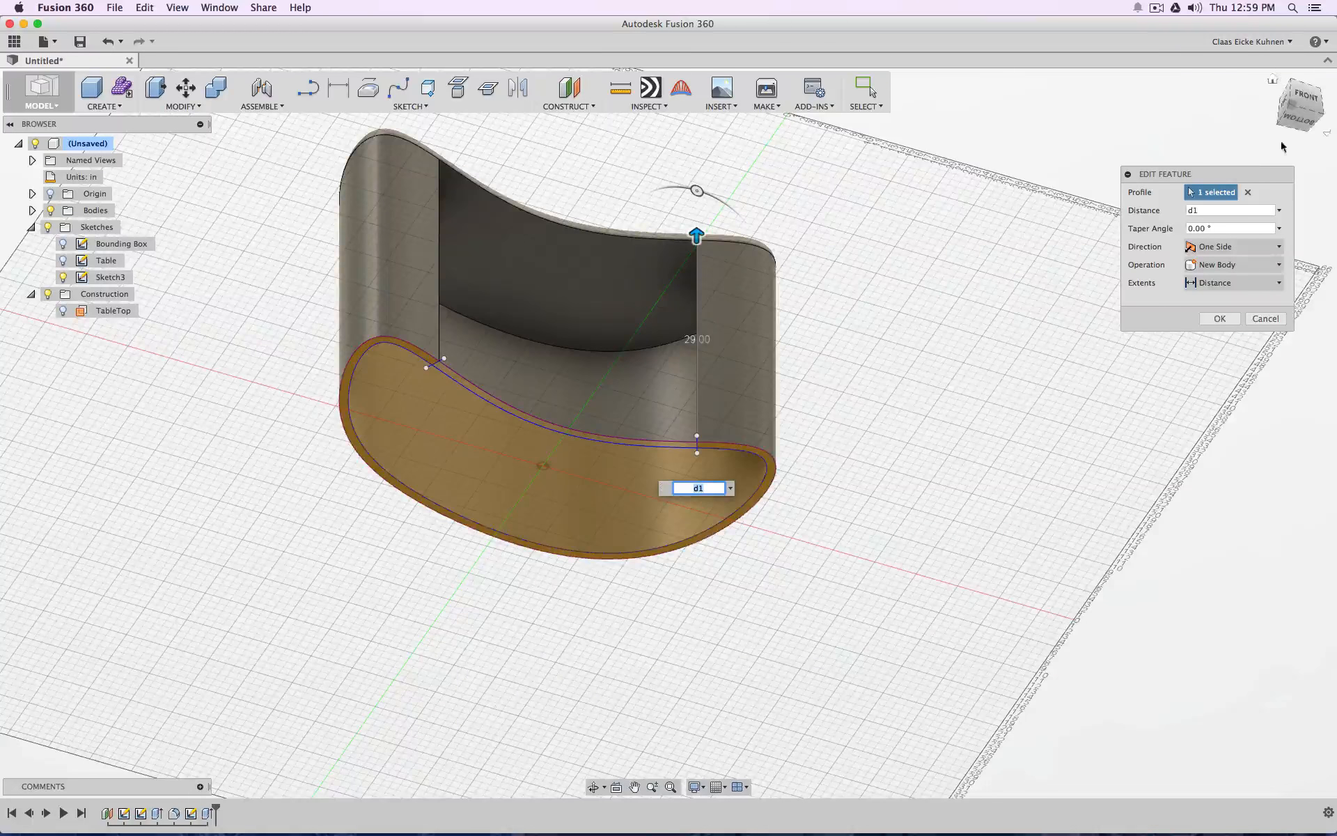
pyautogui.moveTo(1302, 117)
pyautogui.mouseDown()
pyautogui.moveTo(1300, 90)
pyautogui.moveTo(1296, 167)
pyautogui.moveTo(1296, 147)
pyautogui.mouseUp()
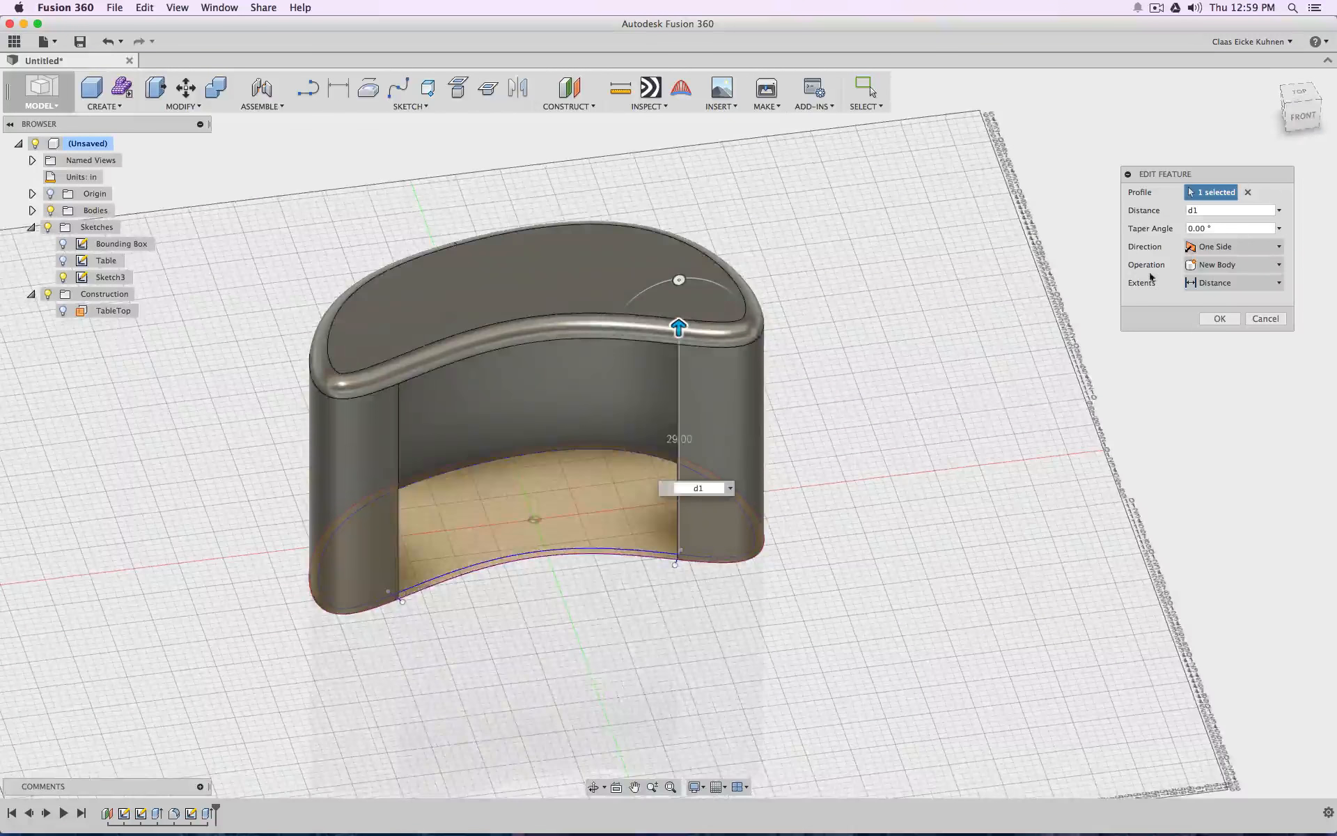
pyautogui.click(1220, 319)
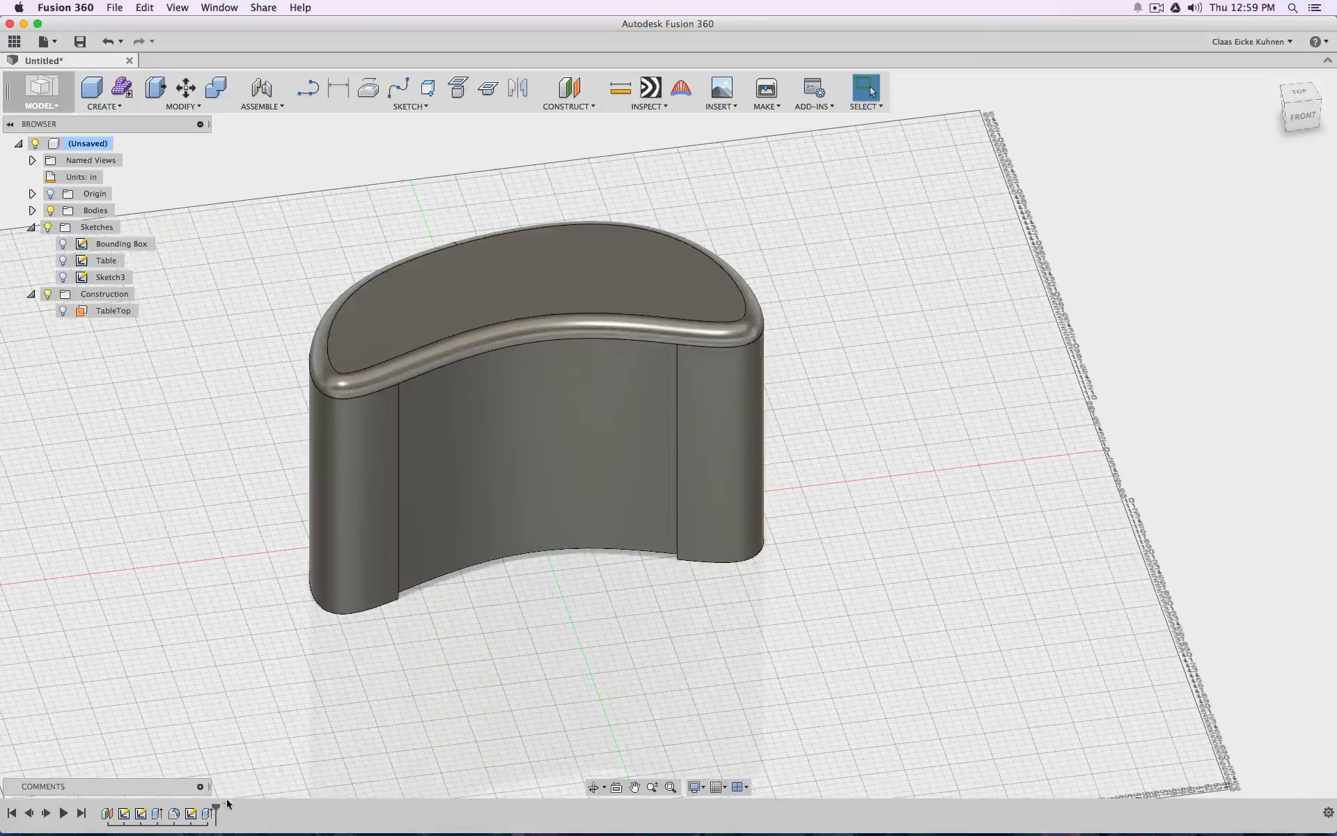
# Delete the base extrusion and show Sketch3 again
pyautogui.rightClick(207, 813)
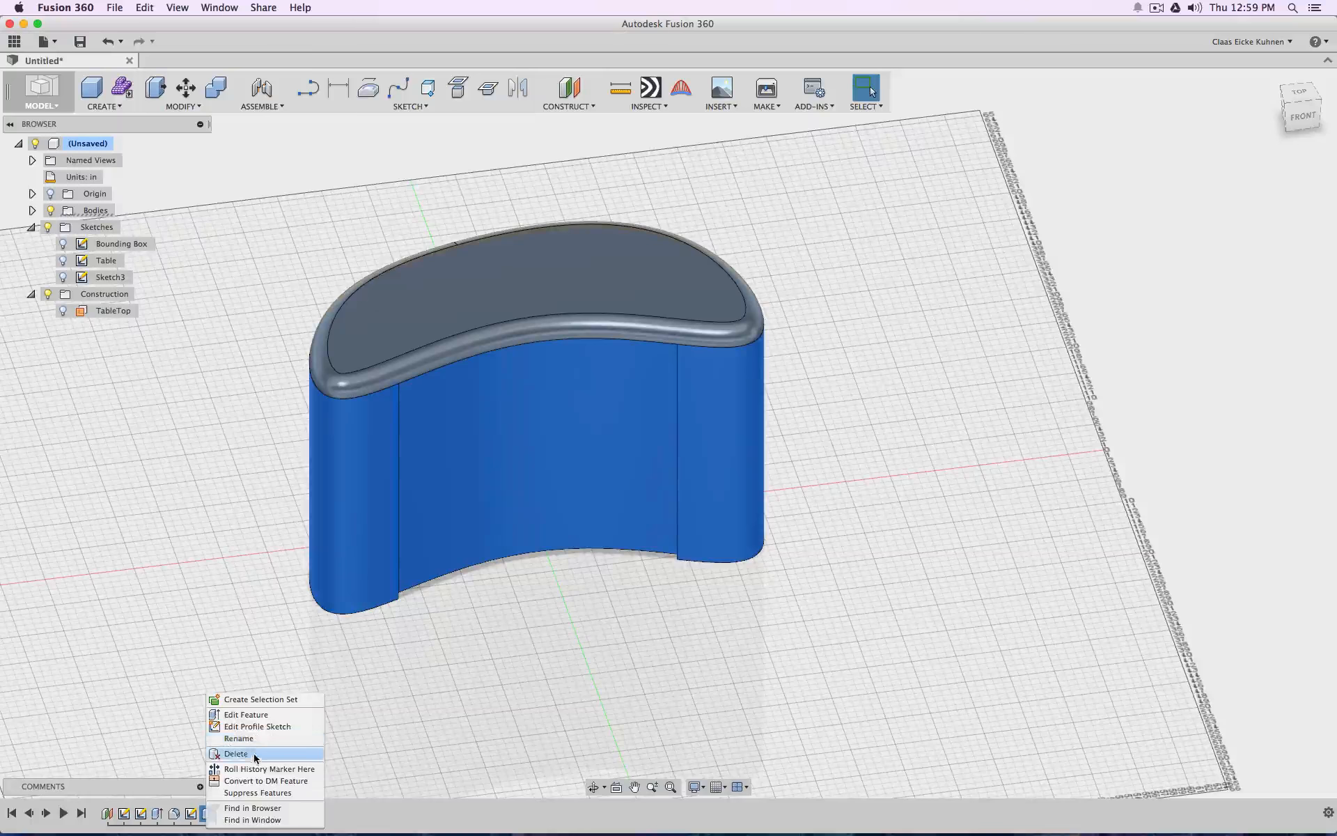
pyautogui.click(240, 753)
pyautogui.click(63, 276)
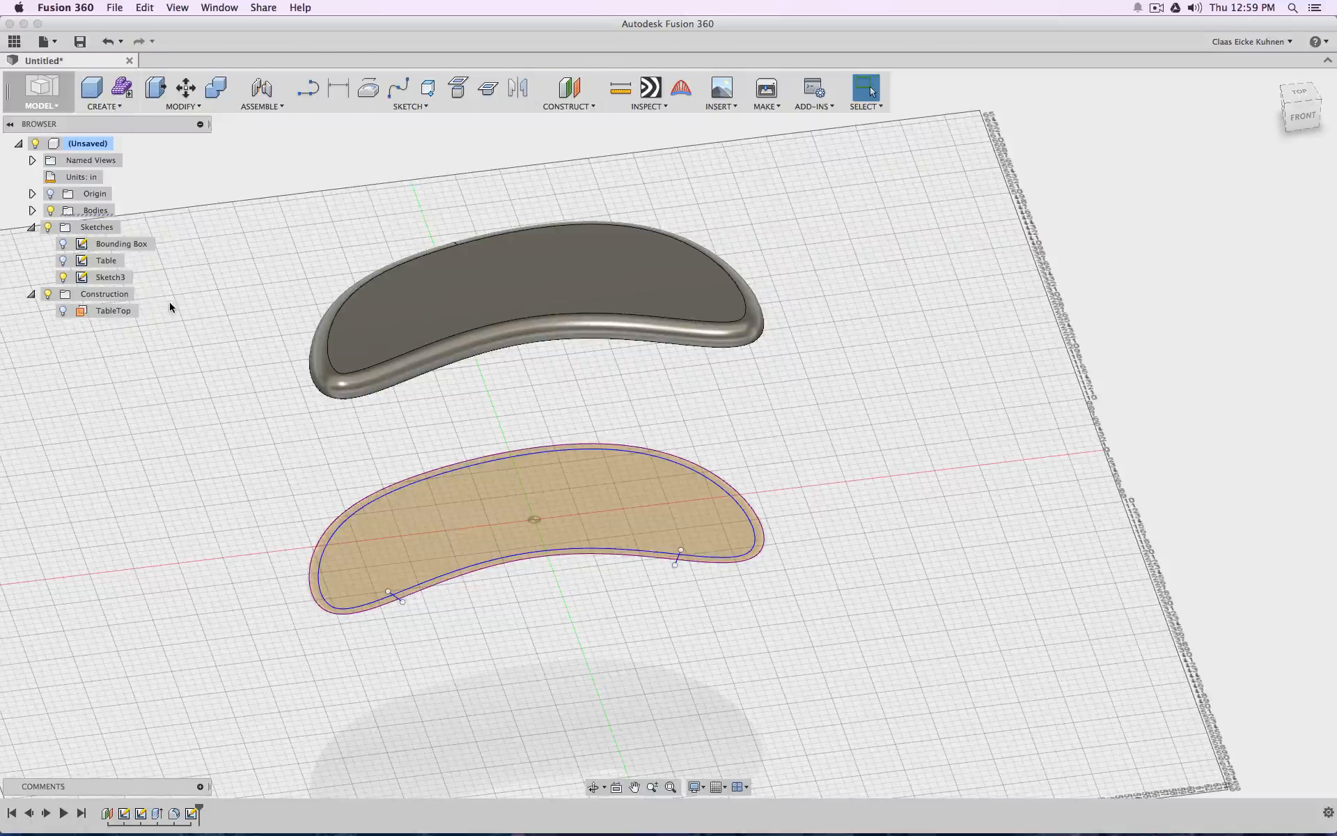
# Extrude the Sketch3 rim profile again, upward by distance d1 with the Join operation, and view the base from underneath
pyautogui.click(106, 108)
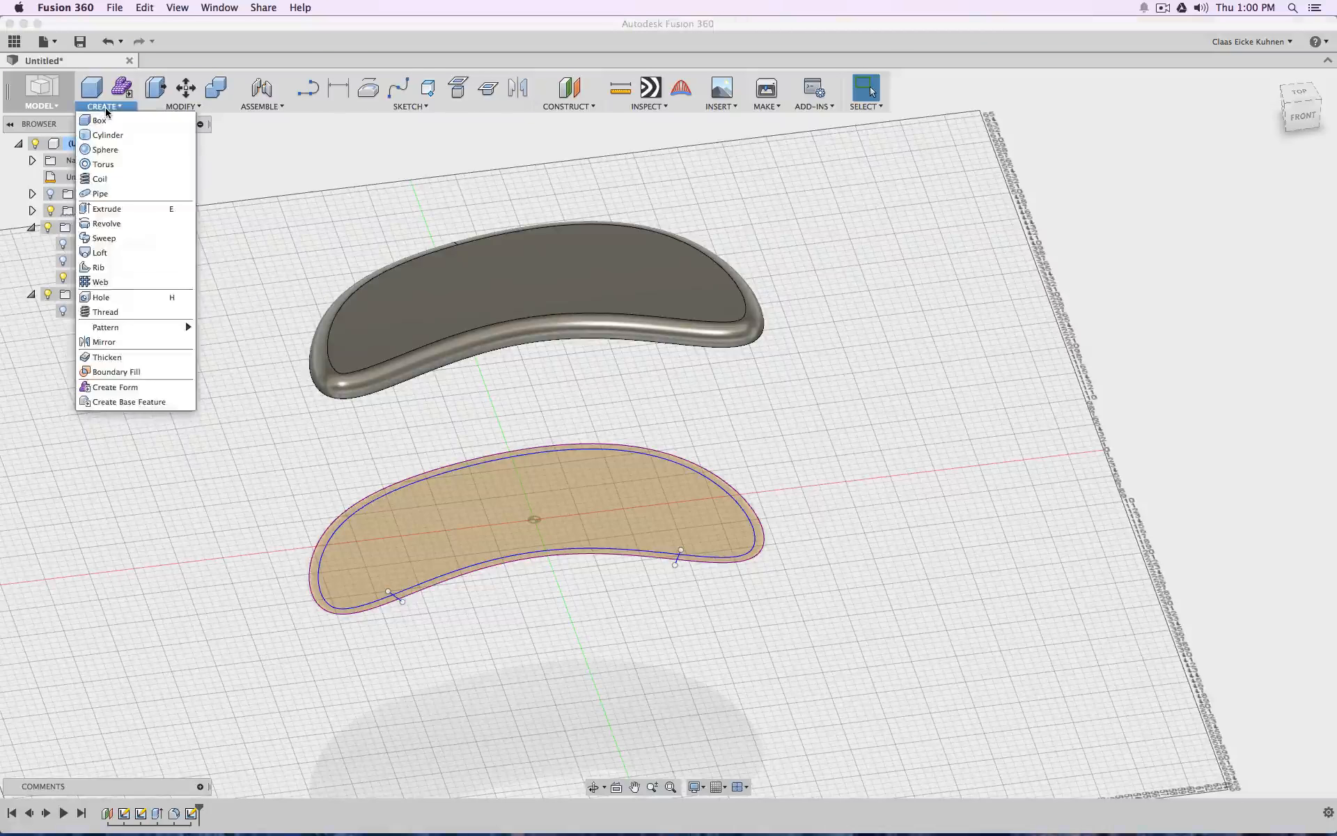
pyautogui.click(120, 212)
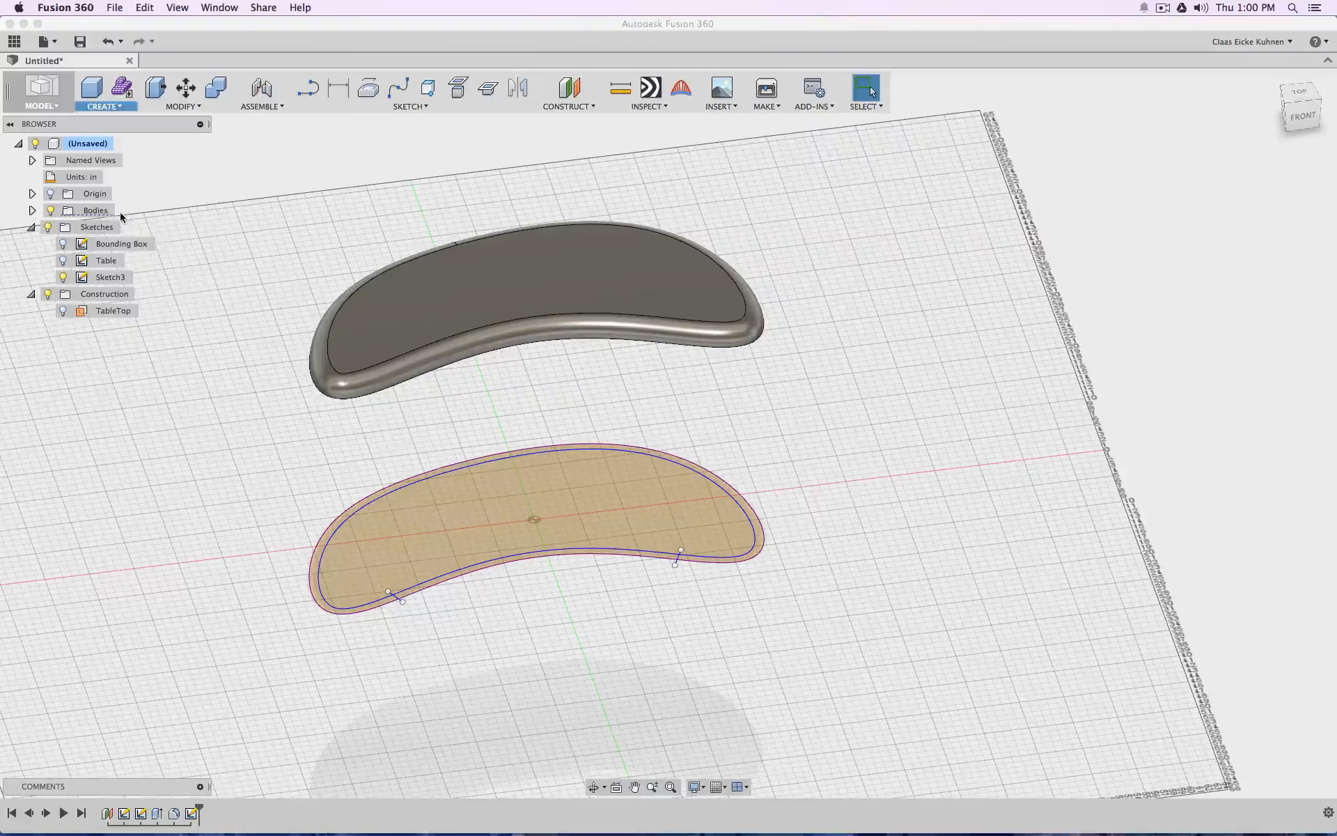
pyautogui.click(759, 549)
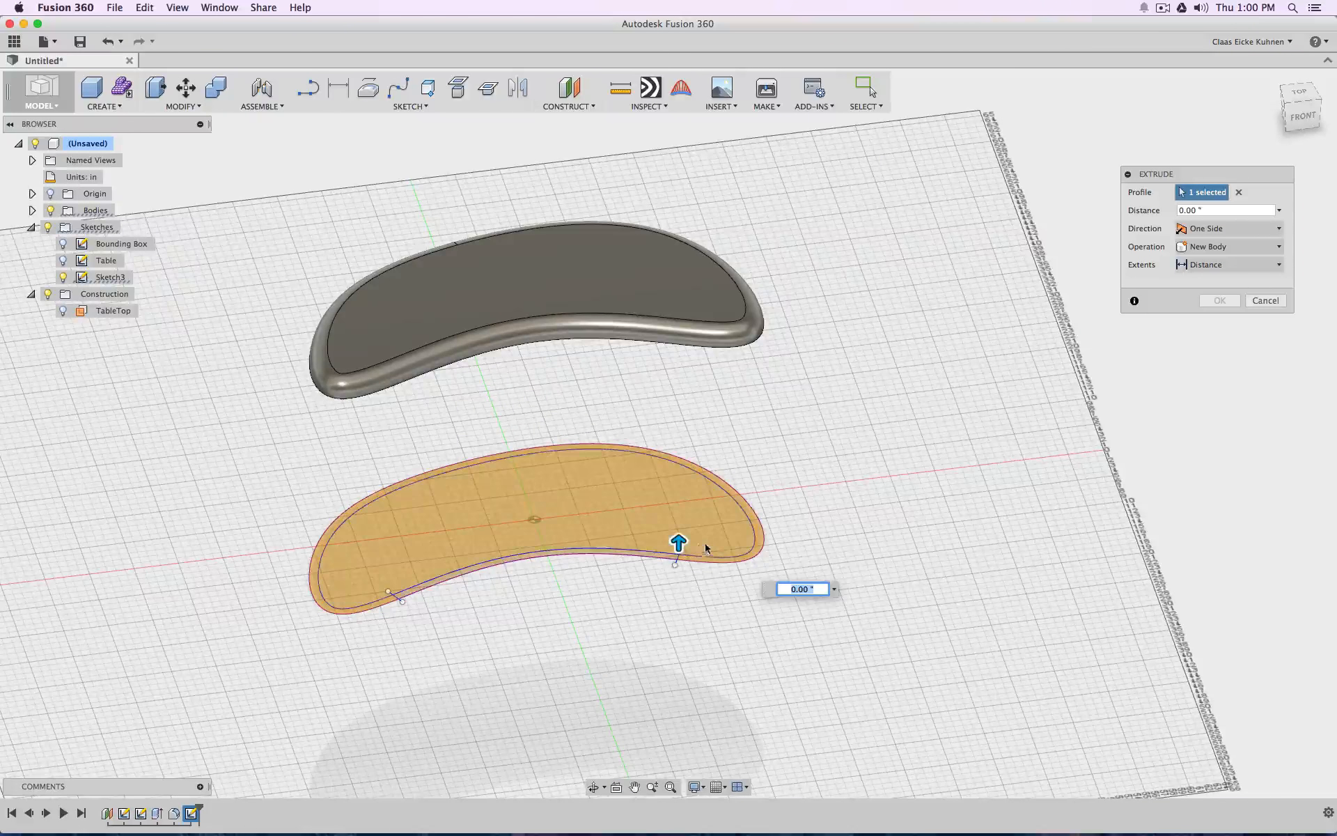
pyautogui.moveTo(679, 541); pyautogui.dragTo(679, 426)
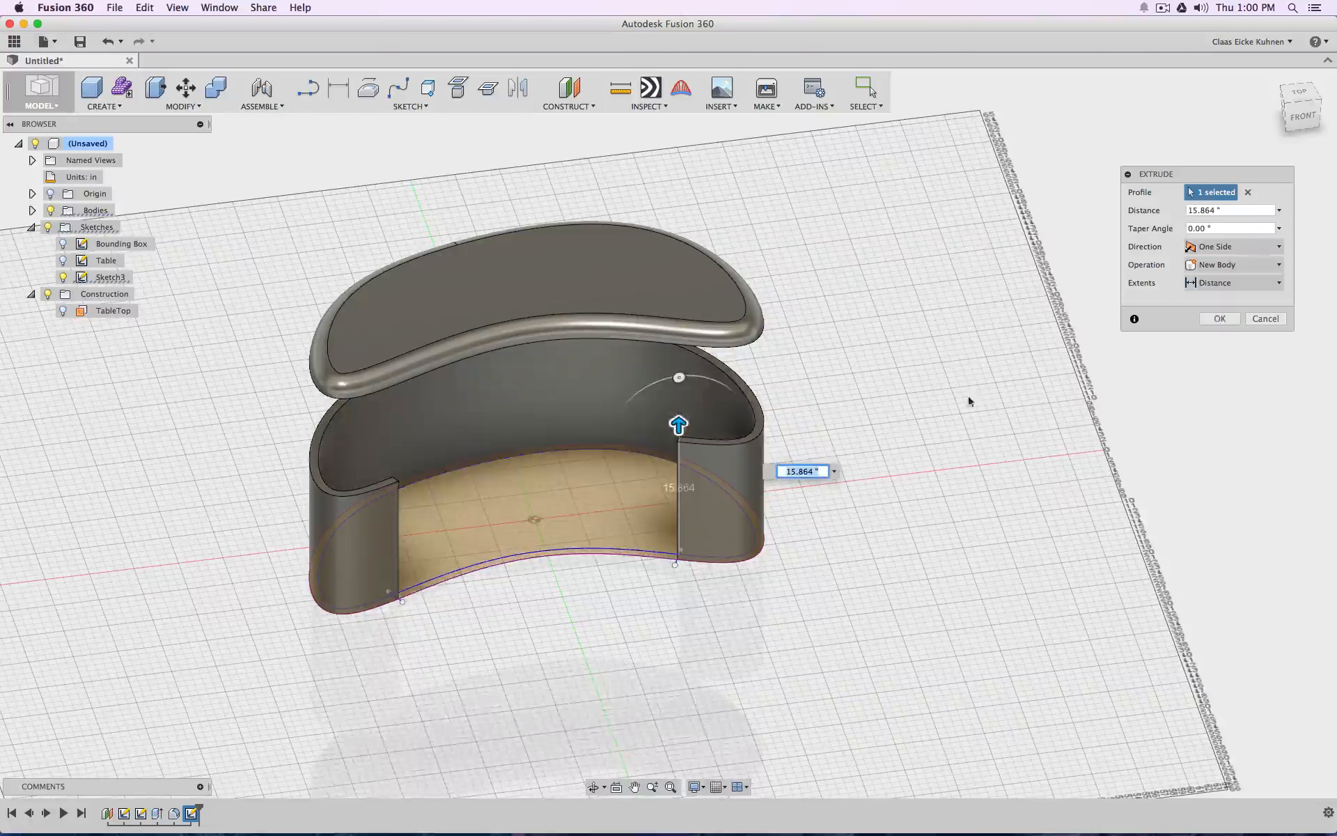
pyautogui.write('d1')
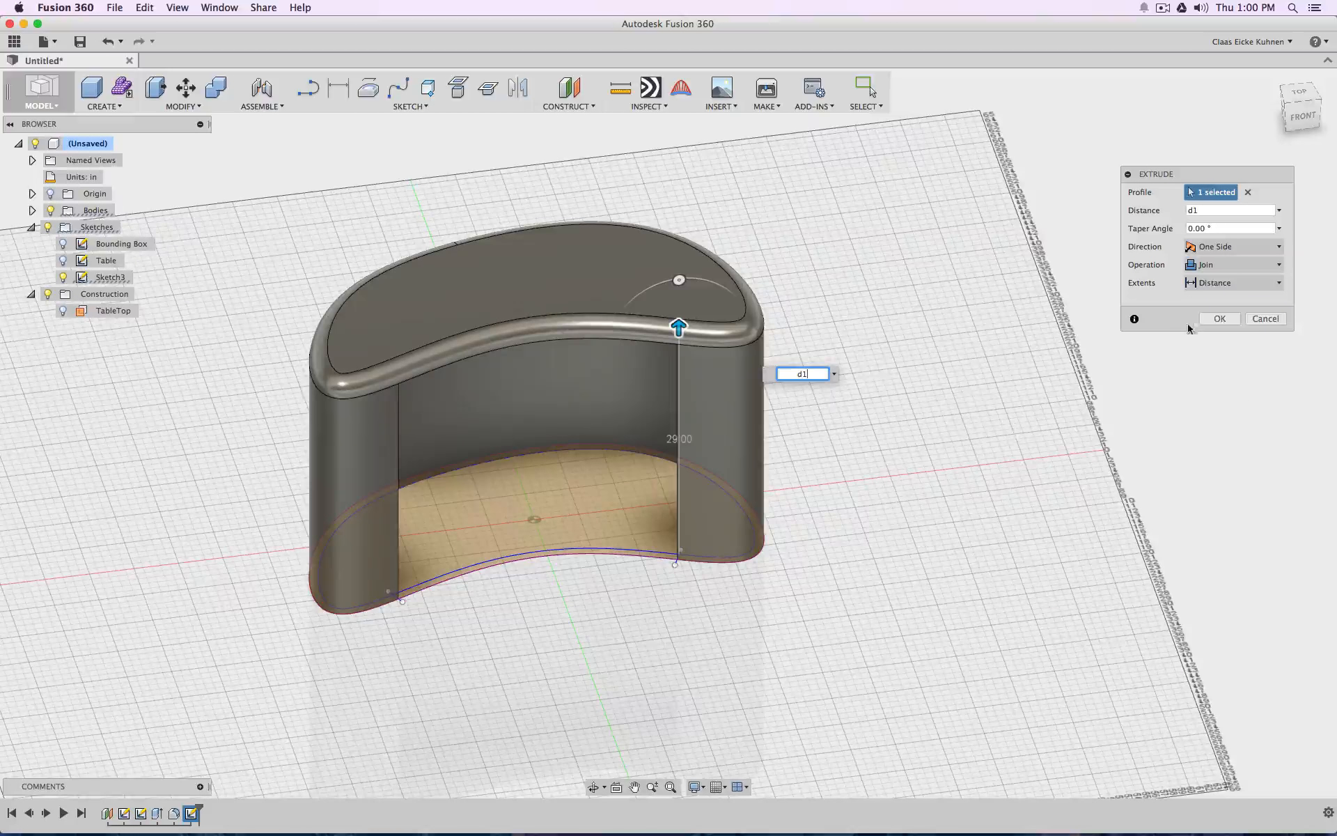
pyautogui.click(1217, 319)
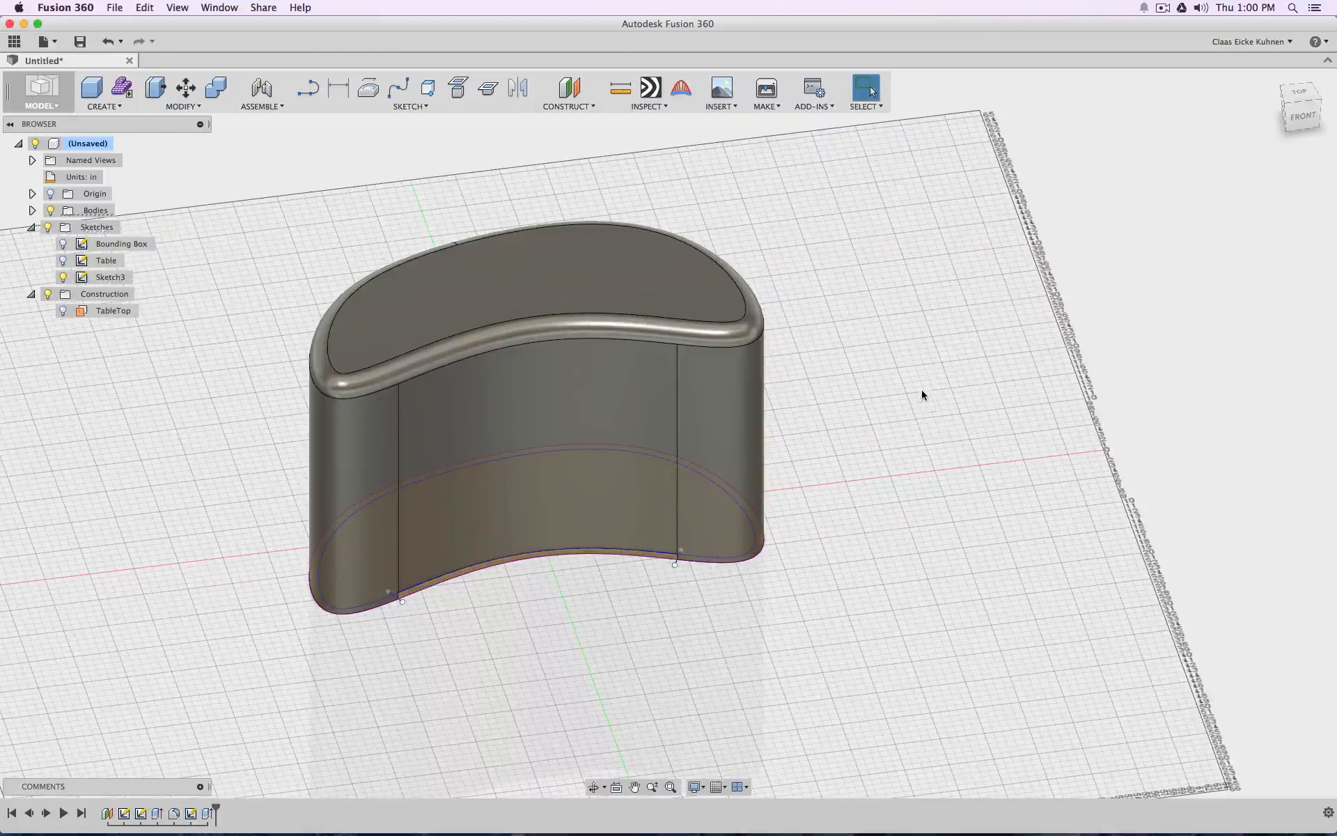
pyautogui.keyDown('shift'); pyautogui.moveTo(1184, 209); pyautogui.dragTo(1053, 353, button='middle'); pyautogui.keyUp('shift')
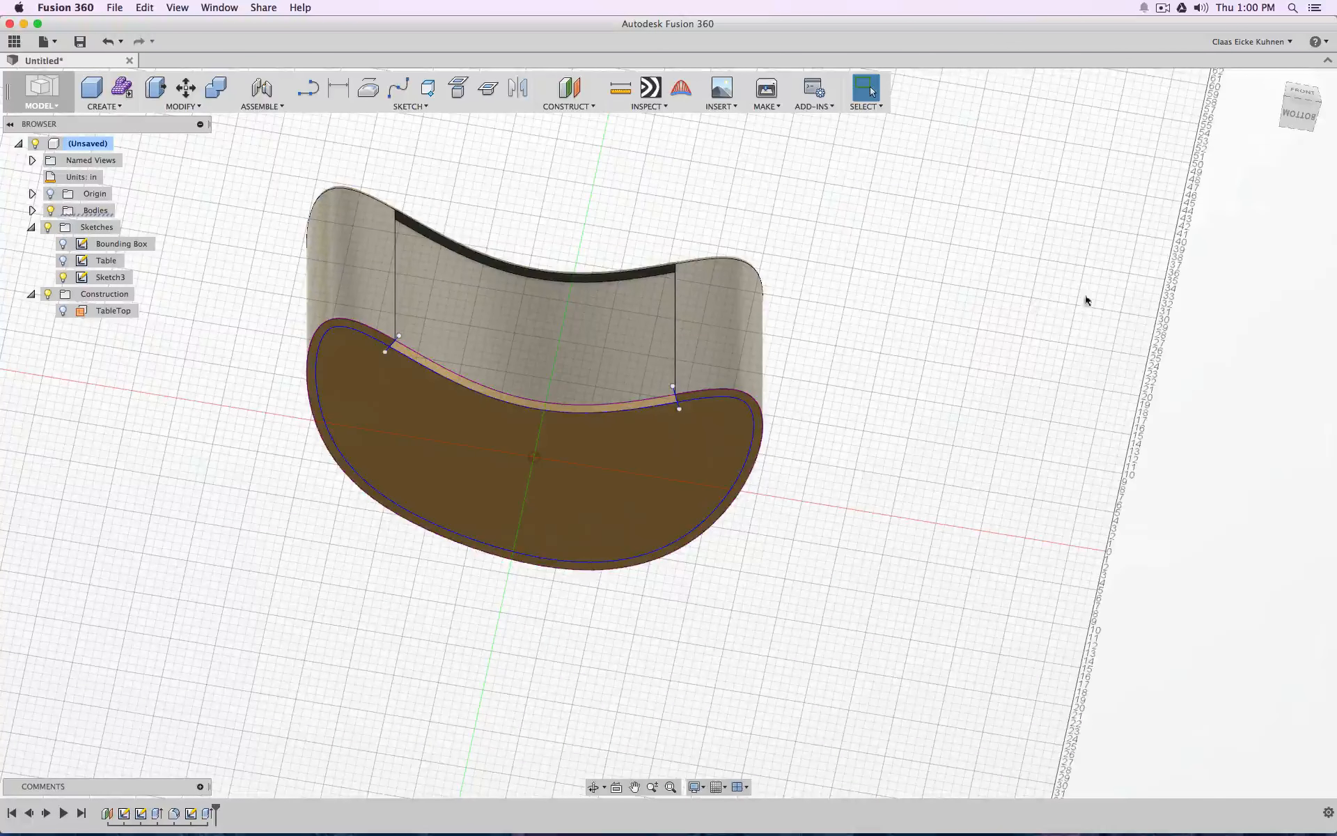
# Edit the base extrusion, clear its profiles, reselect a single profile for the open wall and set the operation to New Body
pyautogui.moveTo(1085, 301)
pyautogui.keyDown('shift'); pyautogui.mouseDown(button='middle')
pyautogui.moveTo(1031, 244)
pyautogui.moveTo(1121, 268)
pyautogui.moveTo(1170, 321)
pyautogui.moveTo(1190, 443)
pyautogui.moveTo(1174, 216)
pyautogui.moveTo(1076, 268)
pyautogui.moveTo(1062, 442)
pyautogui.mouseUp(button='middle'); pyautogui.keyUp('shift')
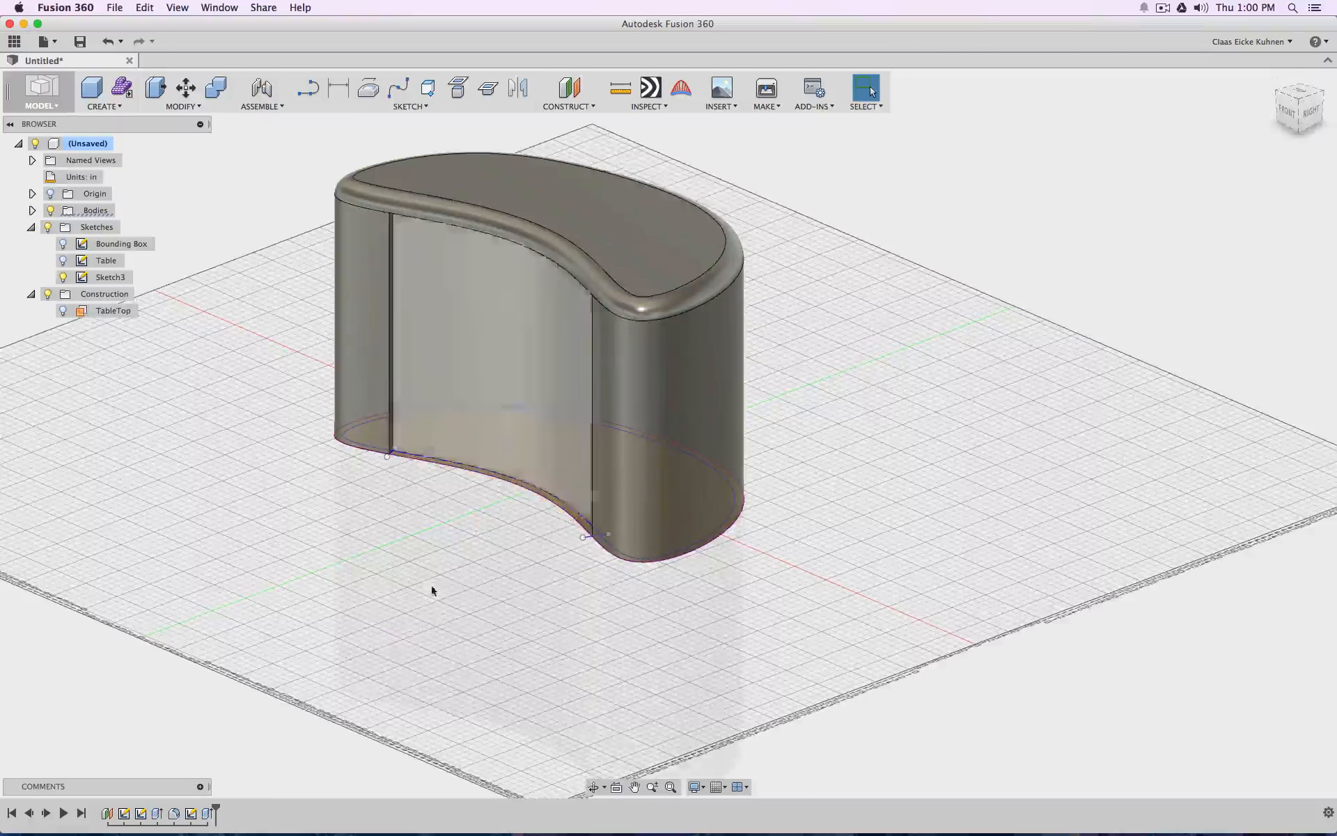
pyautogui.rightClick(209, 814)
pyautogui.click(247, 714)
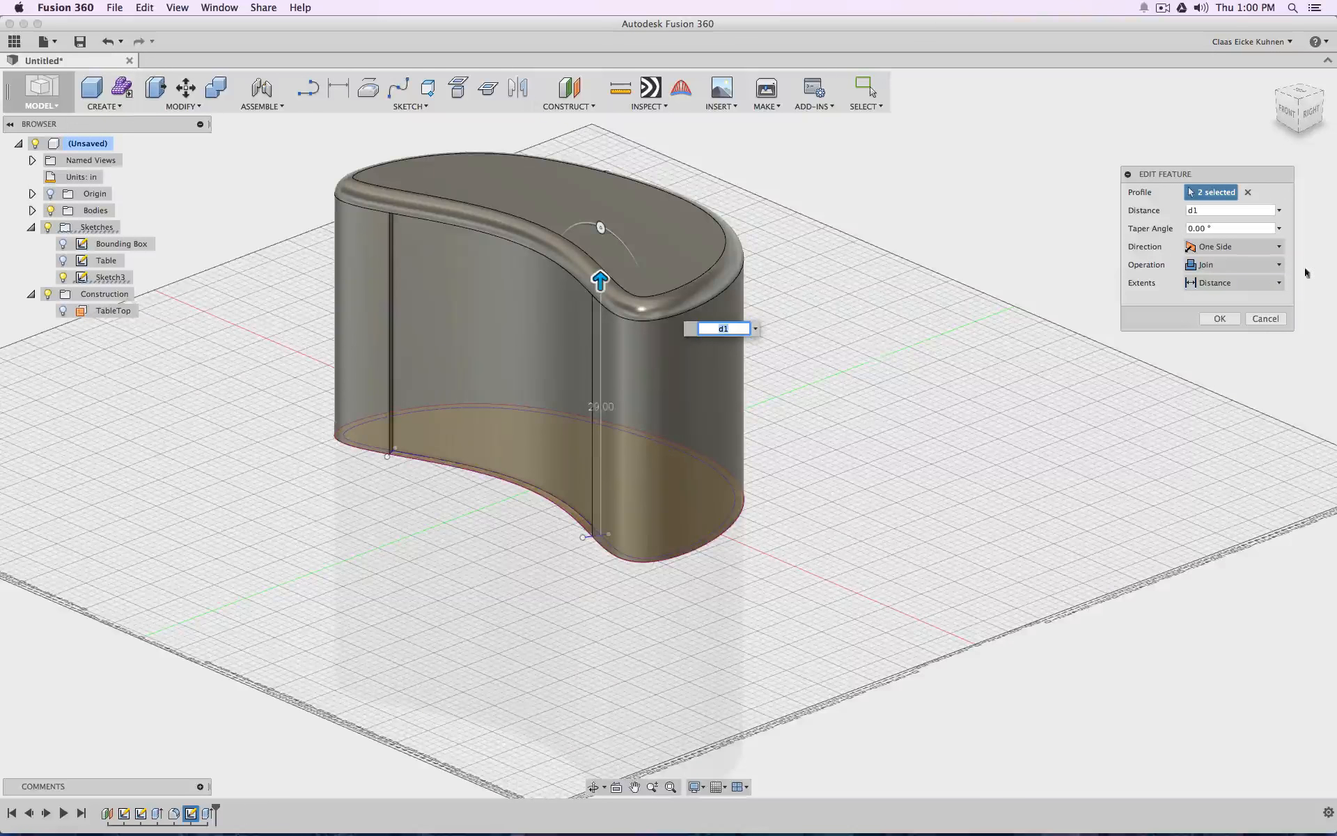
pyautogui.click(1248, 192)
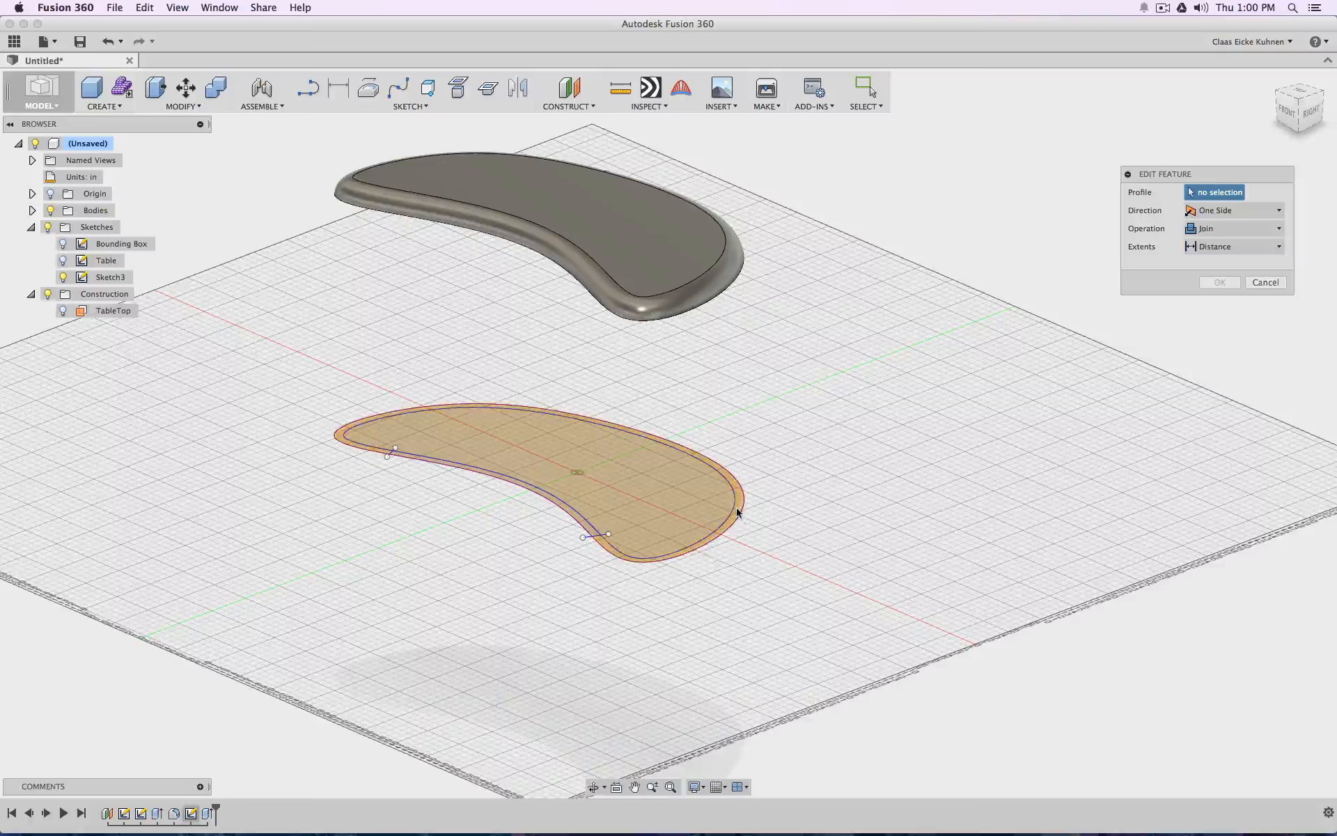
pyautogui.click(631, 501)
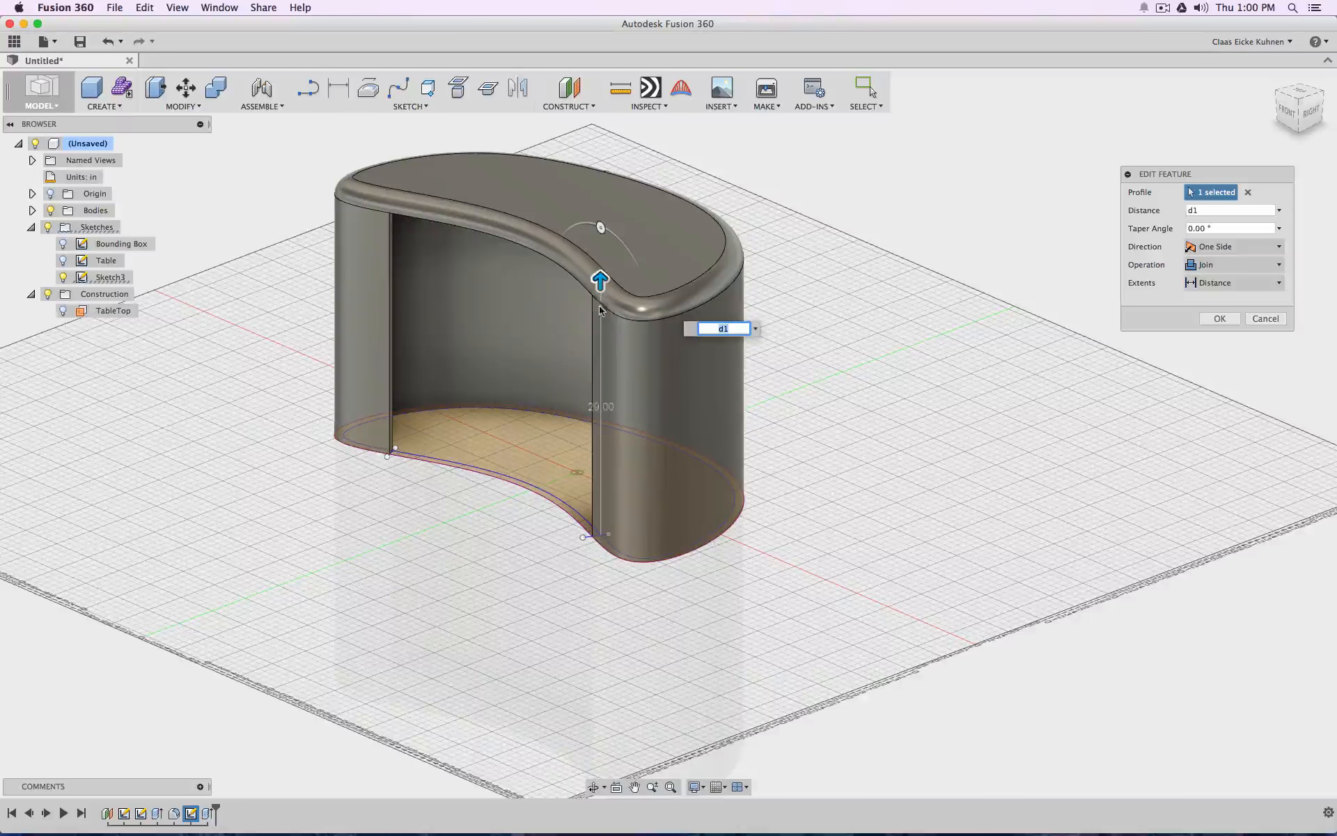
pyautogui.click(1233, 265)
pyautogui.click(1220, 326)
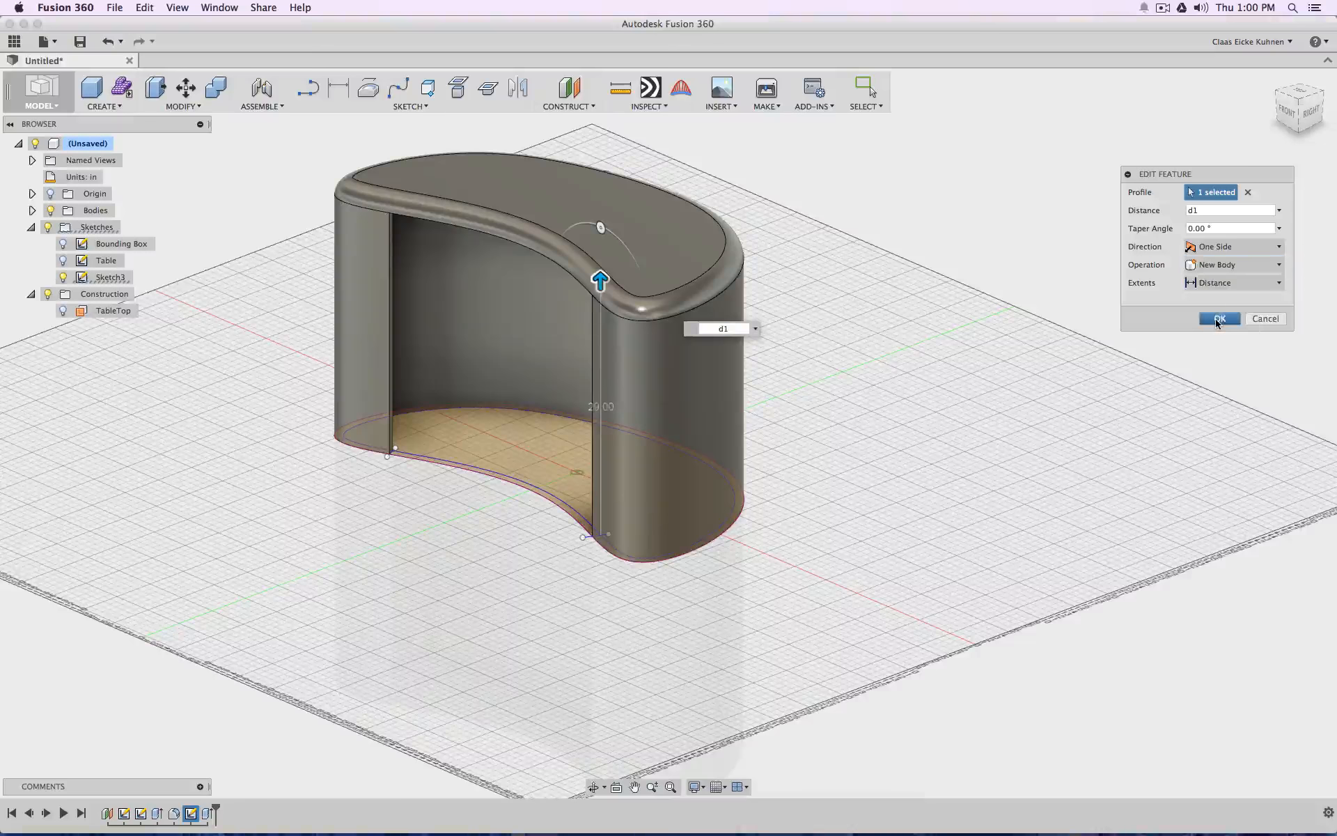
pyautogui.click(1219, 319)
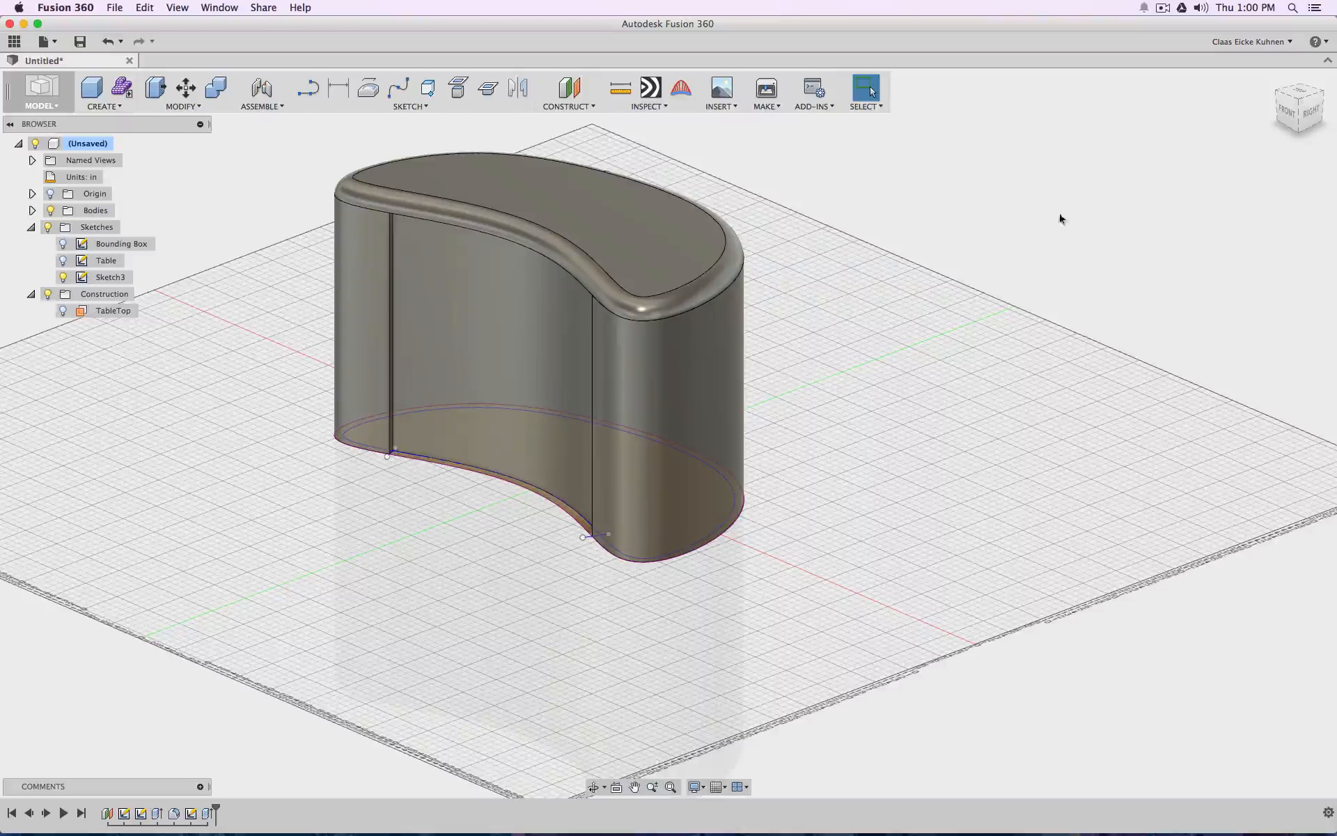
# Open Sketch3 for editing and break the link of the projected outer outline curve
pyautogui.doubleClick(192, 814)
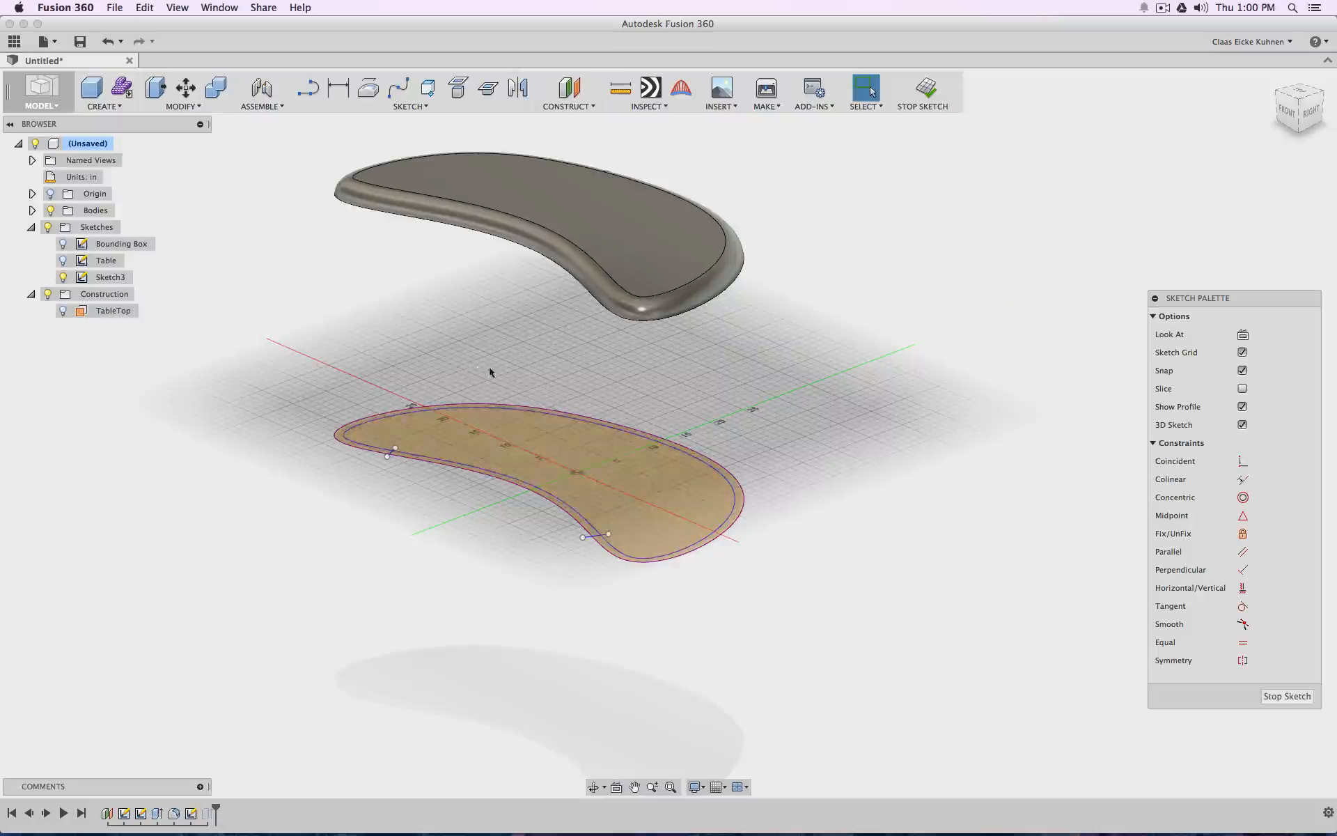
pyautogui.scroll(4, 558, 450)
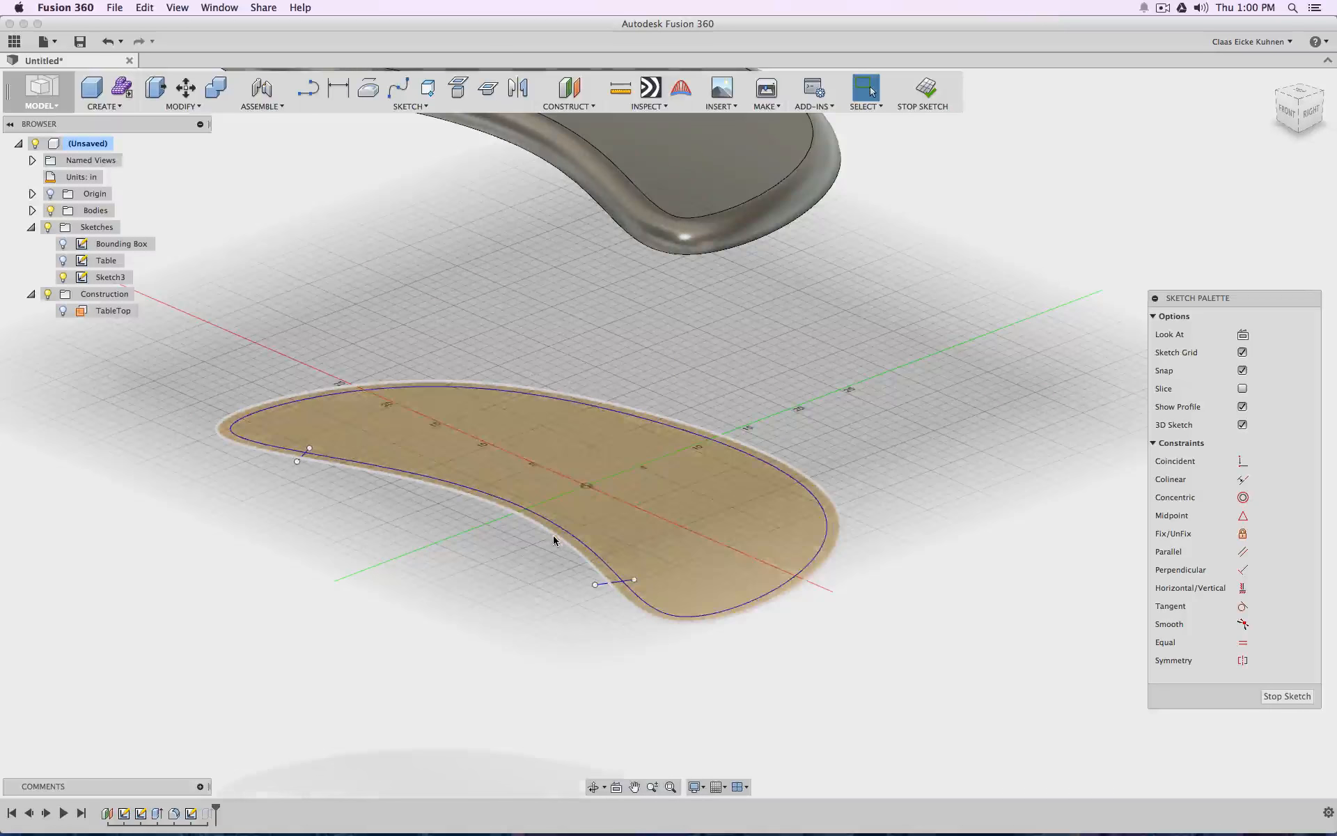
pyautogui.click(553, 536)
pyautogui.rightClick(553, 534)
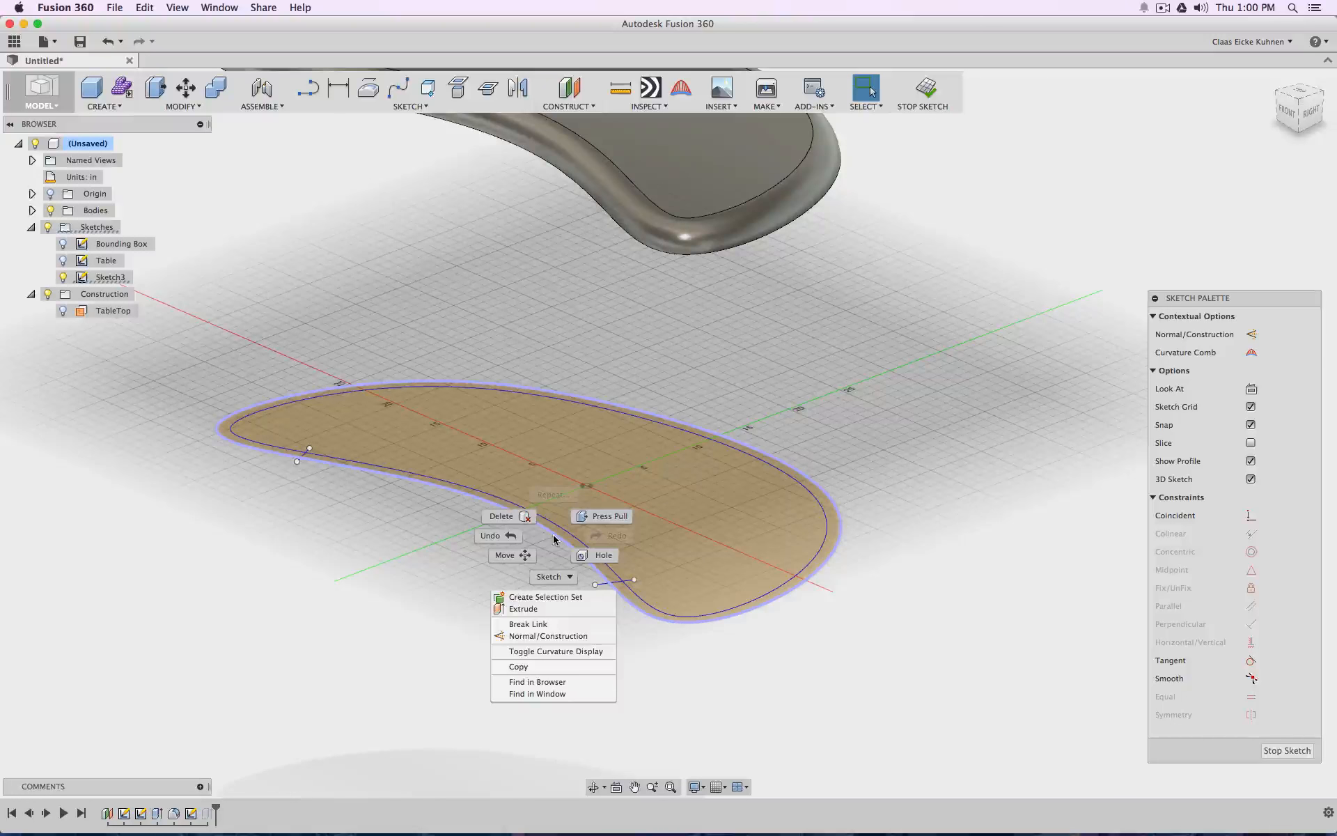
pyautogui.click(469, 597)
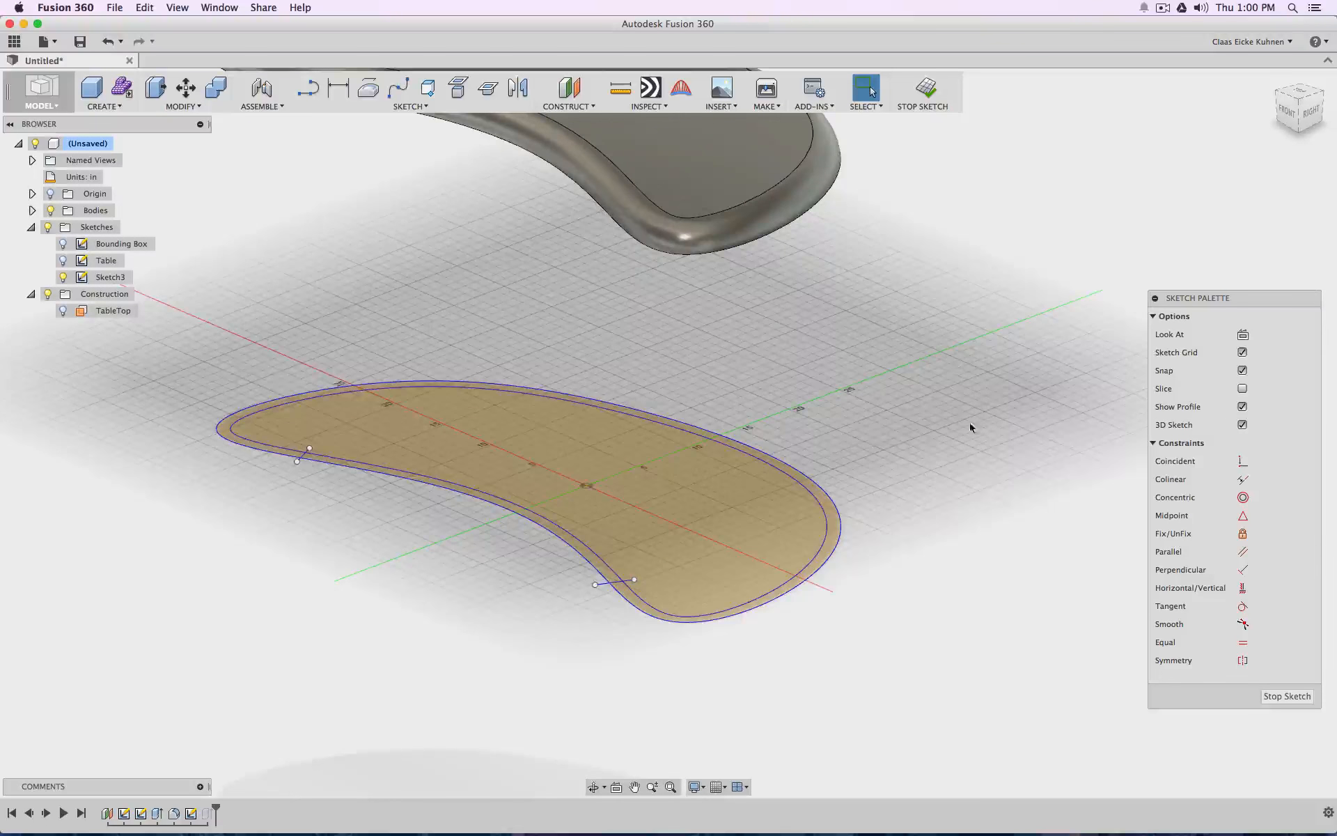
# Trim both outline curves between the two short crossing lines on the concave side and finish the sketch
pyautogui.scroll(-3, 668, 293)
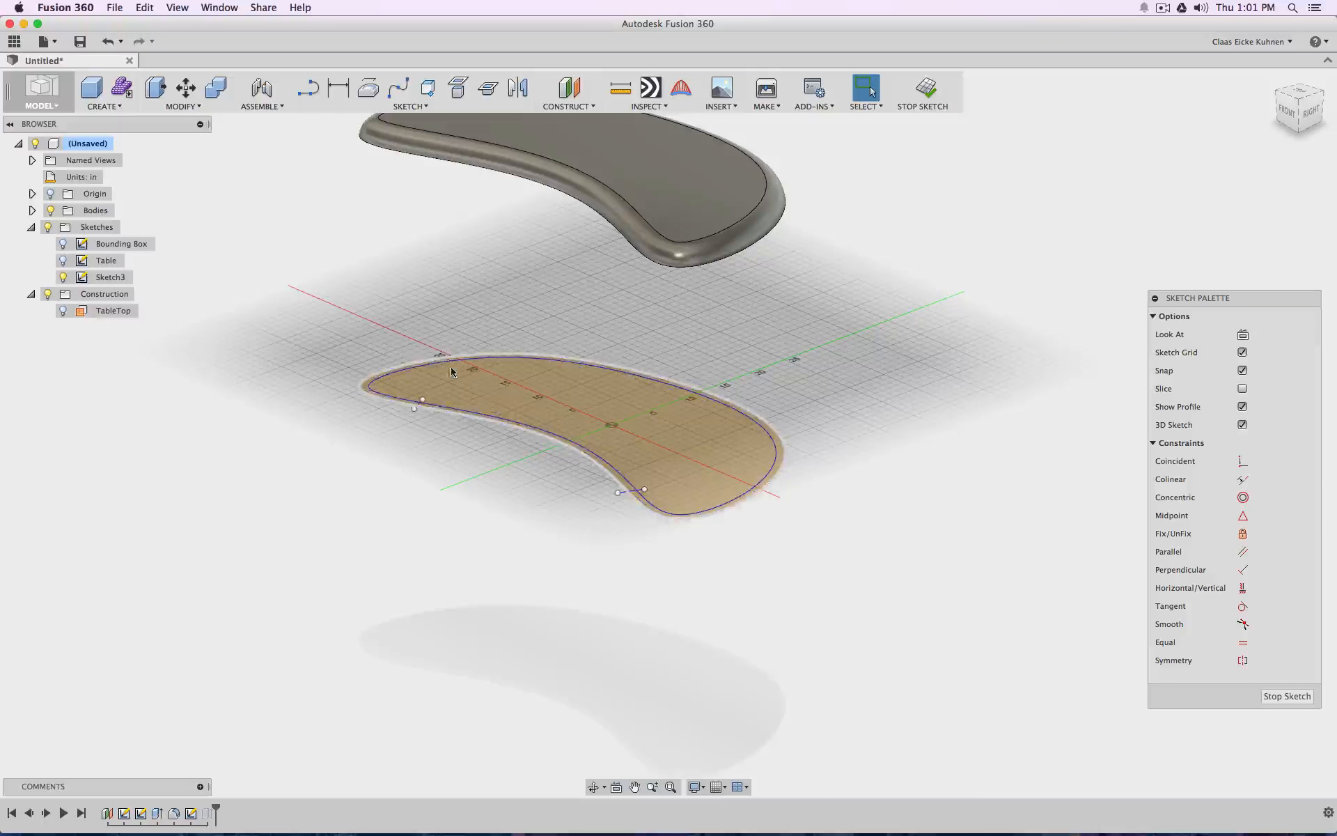
pyautogui.scroll(6, 426, 434)
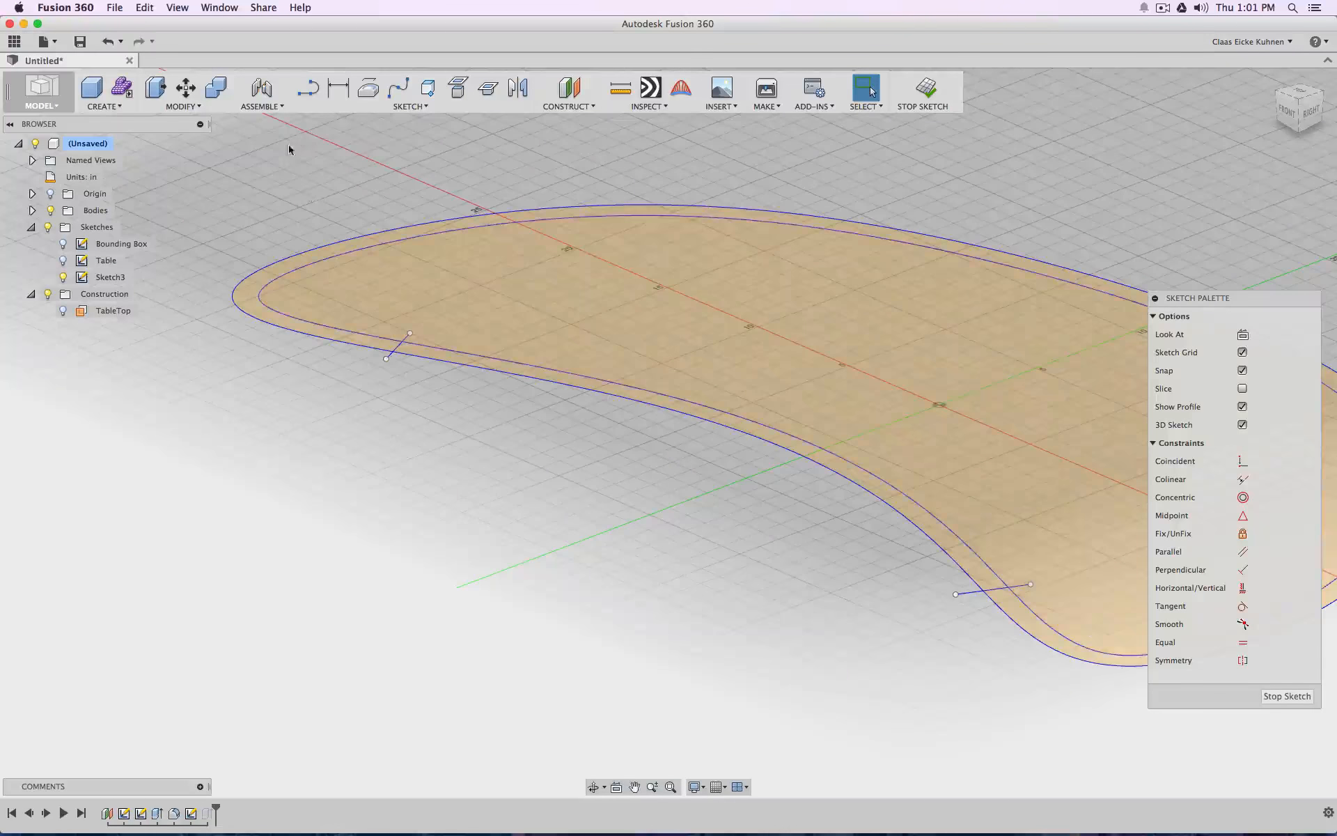
pyautogui.click(435, 106)
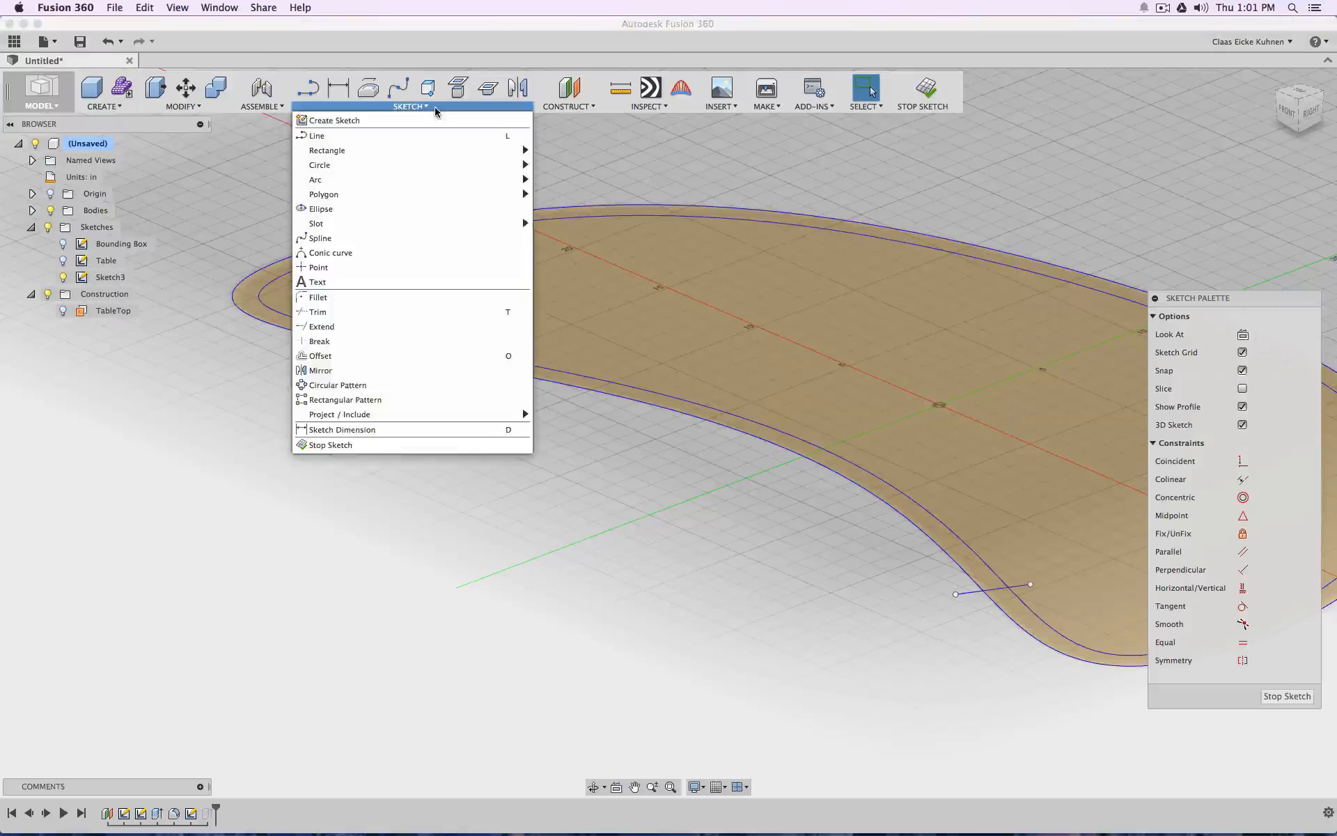
pyautogui.click(349, 312)
pyautogui.click(423, 359)
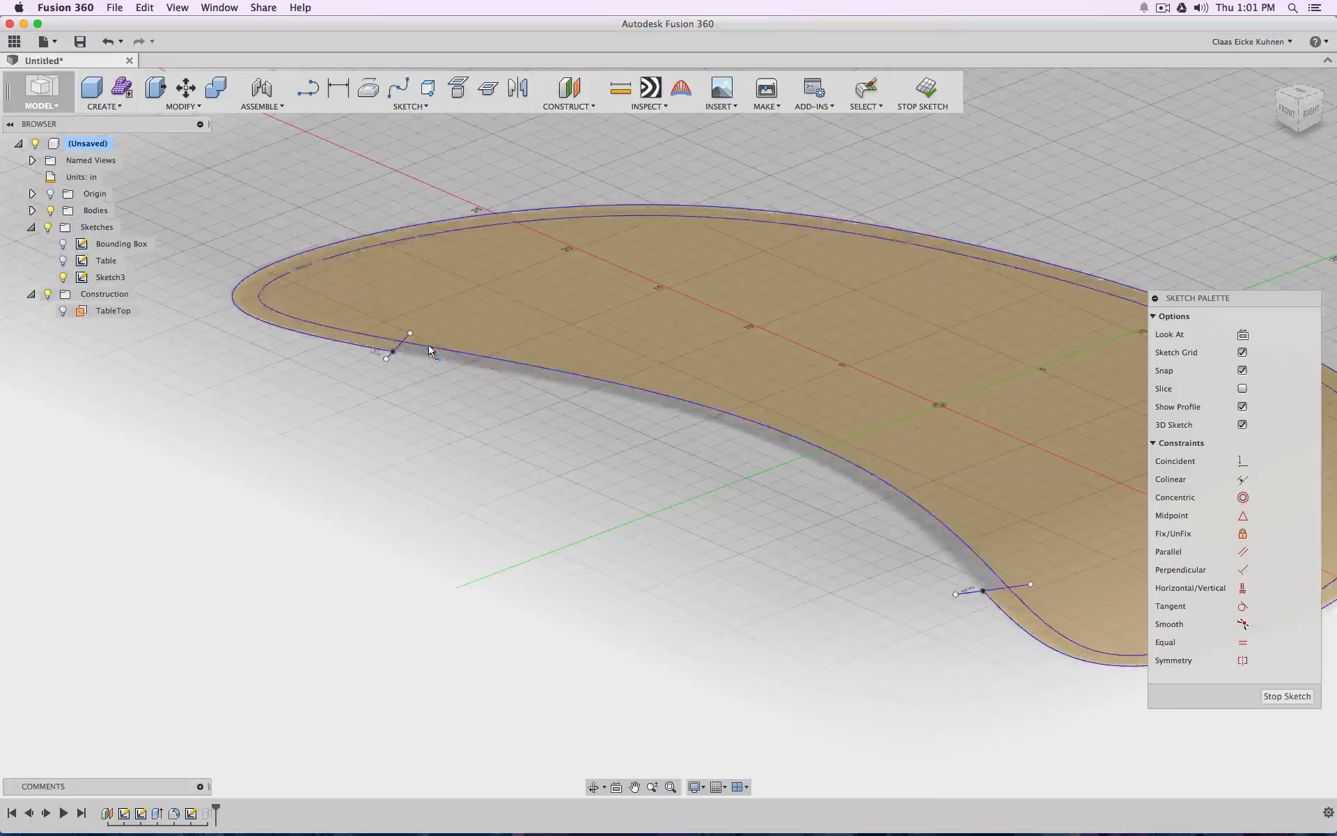
pyautogui.scroll(-4, 548, 382)
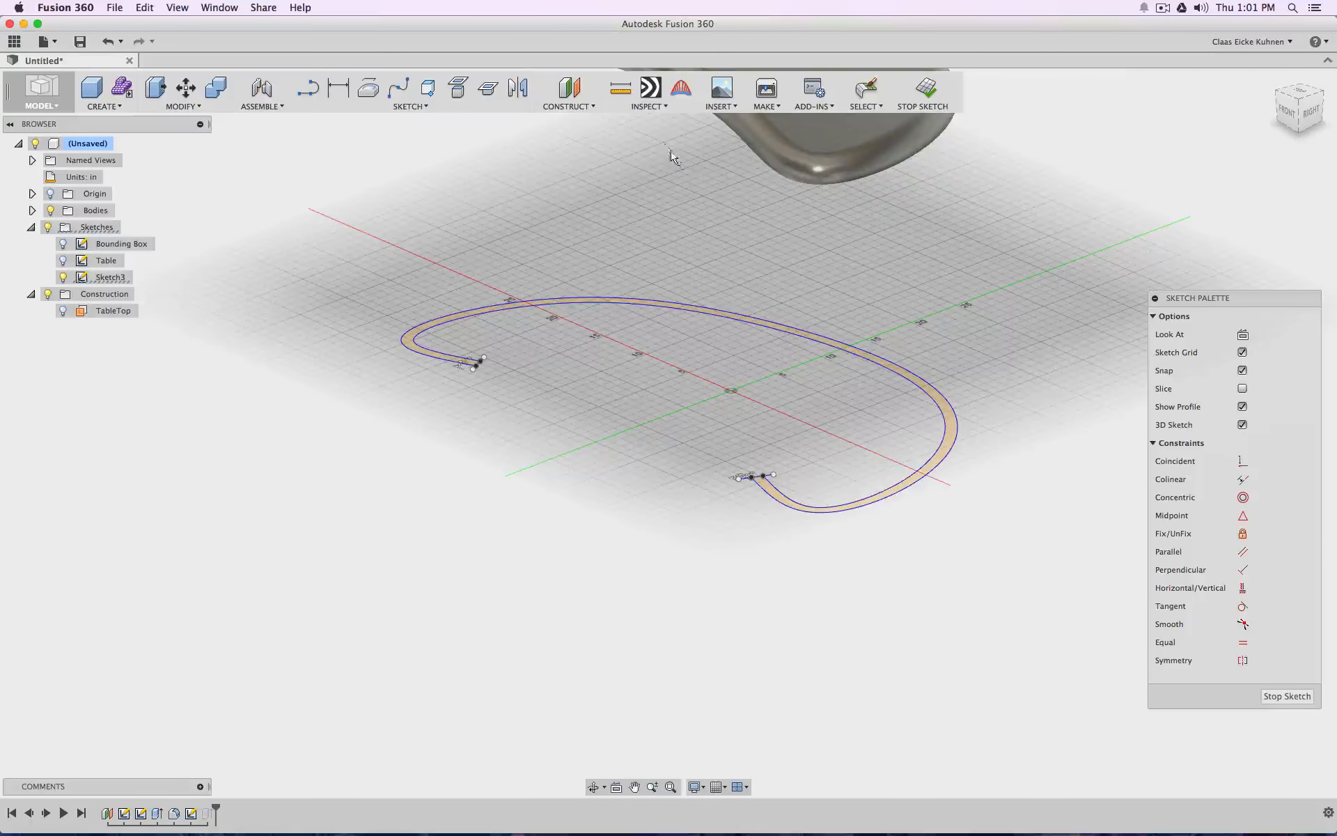
pyautogui.click(926, 89)
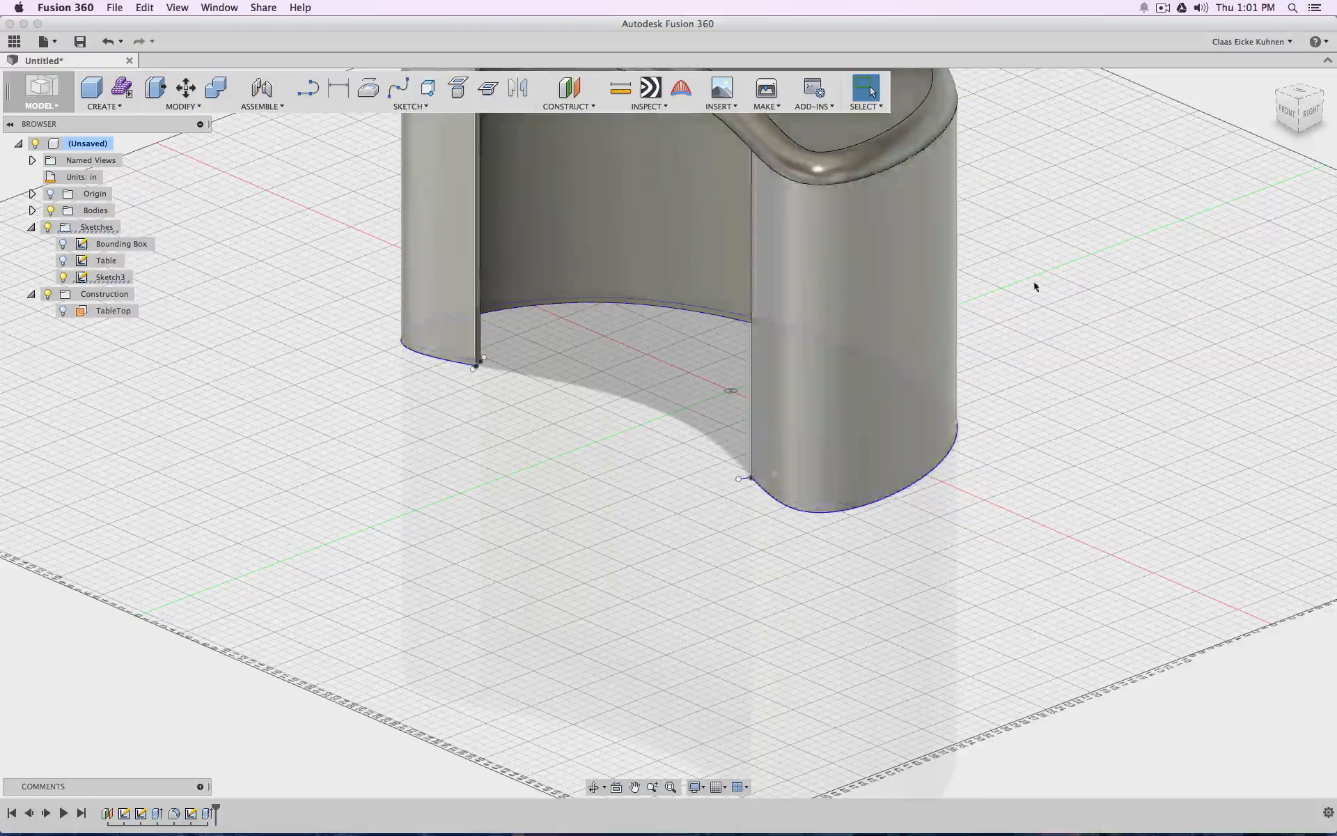
# Reopen Sketch3, rename it Side 1 and finish the sketch
pyautogui.moveTo(1304, 160); pyautogui.dragTo(1147, 310, button='middle')
pyautogui.moveTo(1308, 116)
pyautogui.mouseDown()
pyautogui.moveTo(1301, 35)
pyautogui.moveTo(1333, 58)
pyautogui.moveTo(1335, 97)
pyautogui.moveTo(1296, 132)
pyautogui.moveTo(1222, 94)
pyautogui.moveTo(885, 103)
pyautogui.moveTo(808, 196)
pyautogui.moveTo(825, 108)
pyautogui.moveTo(815, 28)
pyautogui.moveTo(835, 277)
pyautogui.mouseUp()
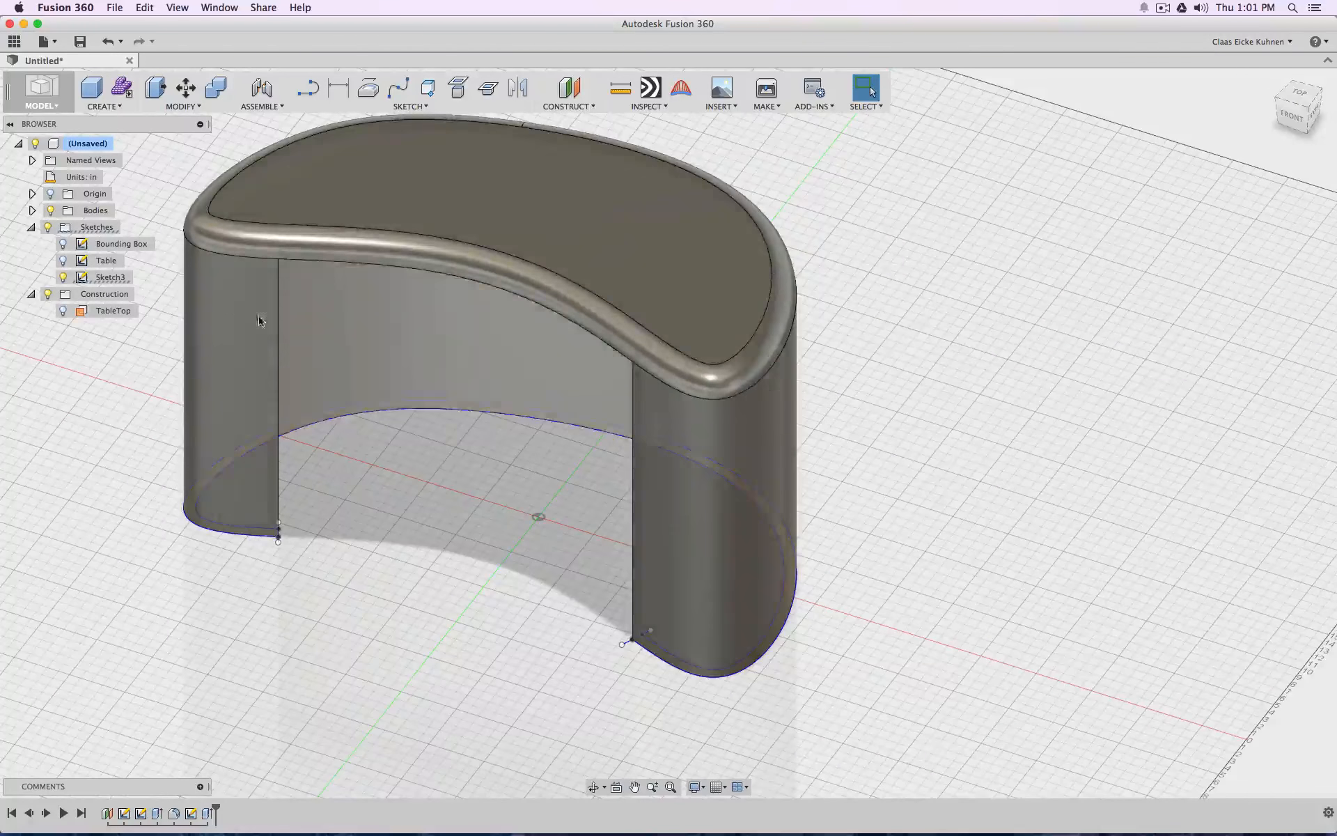
pyautogui.doubleClick(103, 278)
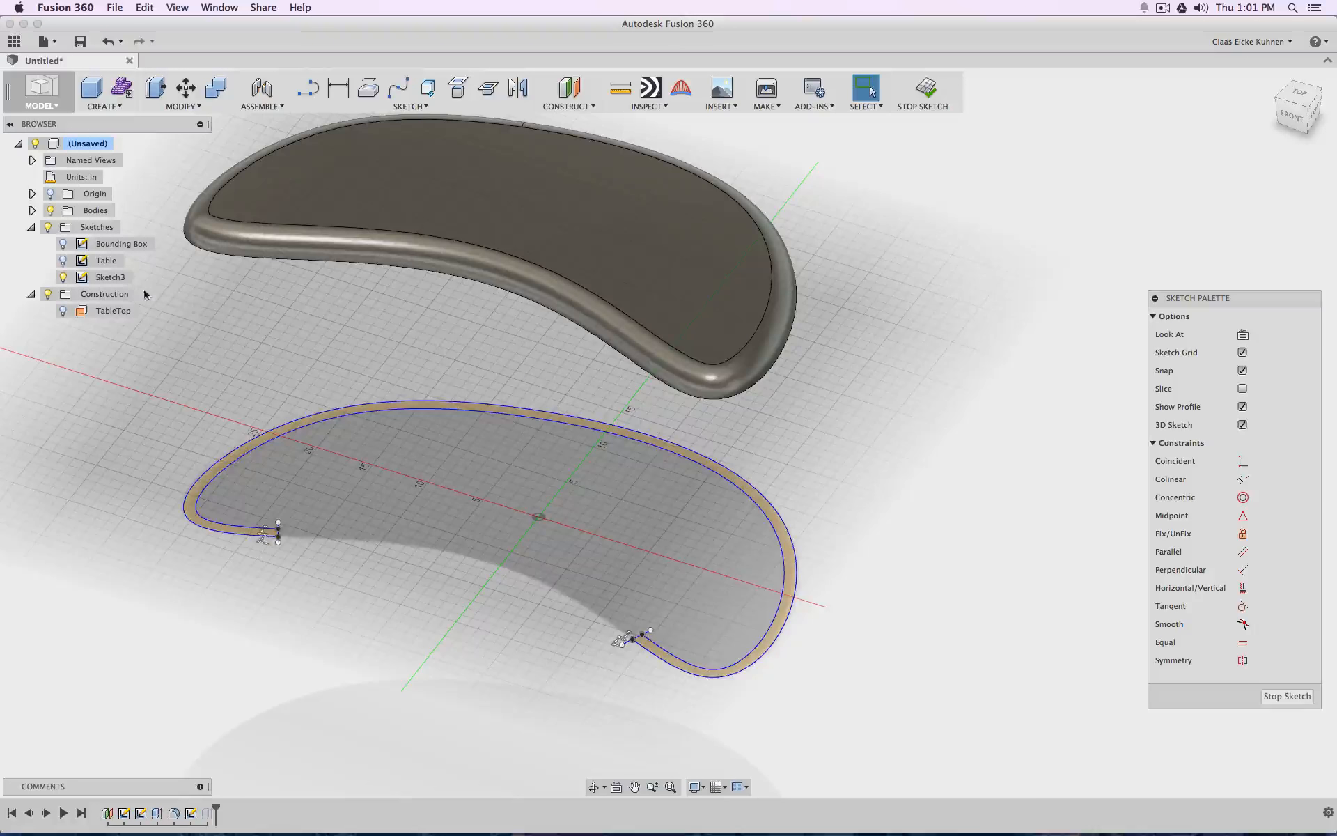
pyautogui.click(109, 279)
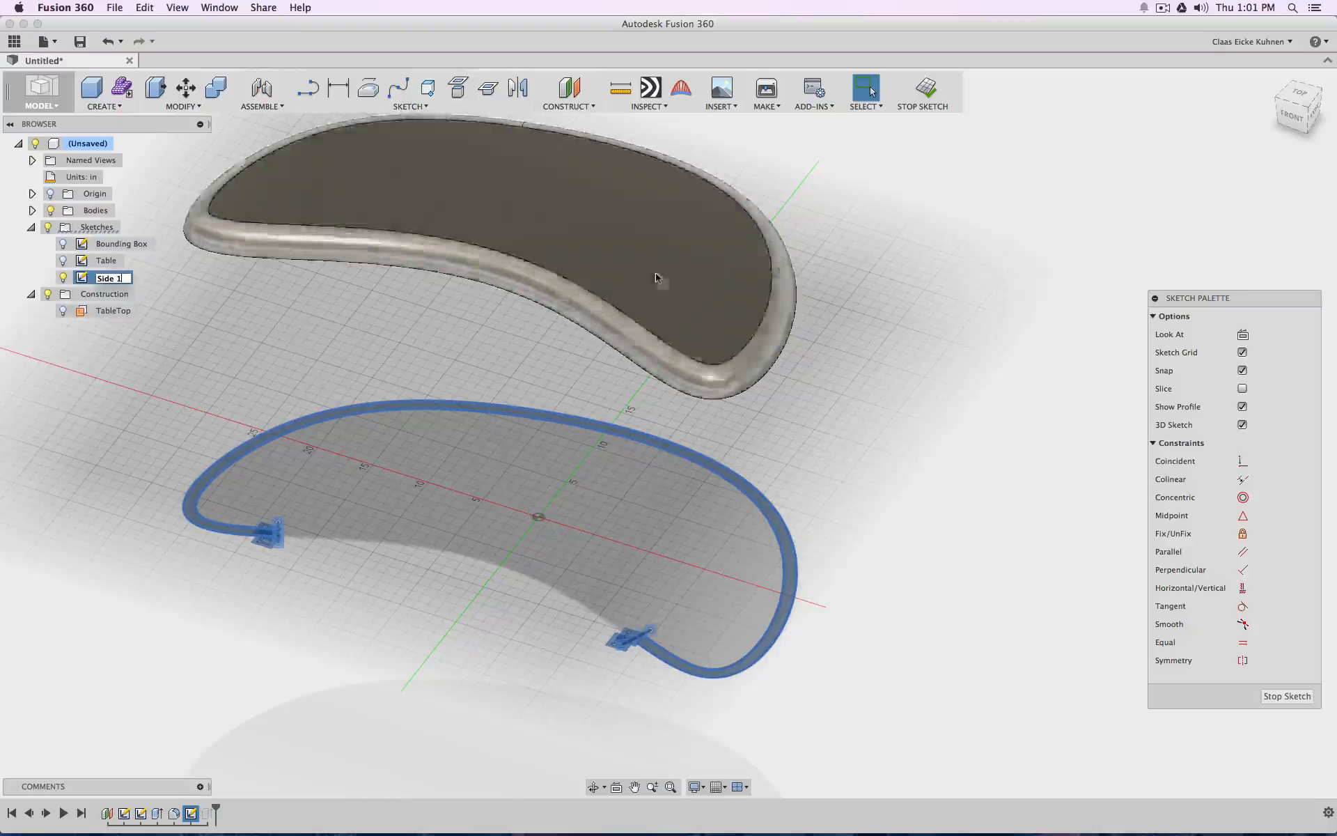
pyautogui.click(925, 96)
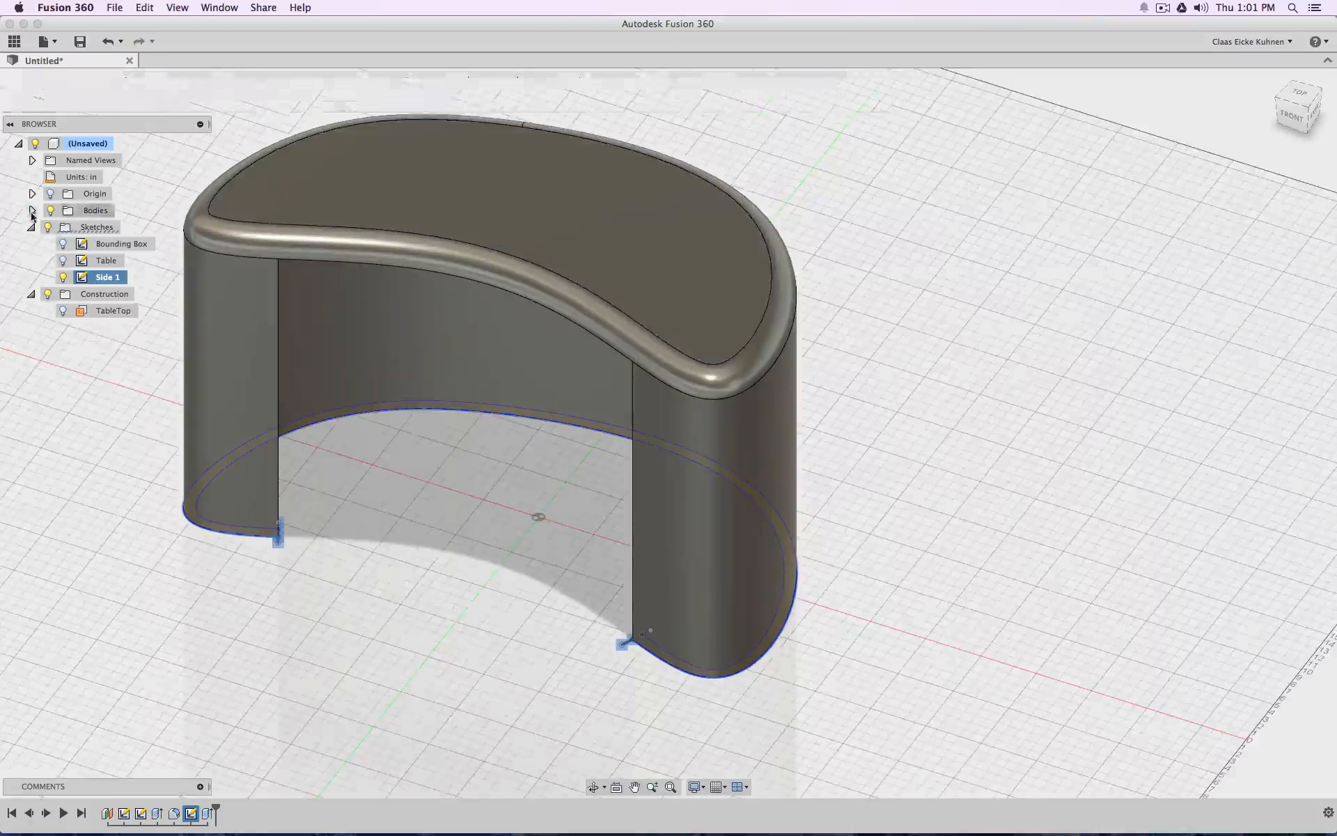
# Rename the wall body Side 1 and the tabletop body Top
pyautogui.click(32, 210)
pyautogui.click(108, 243)
pyautogui.click(101, 247)
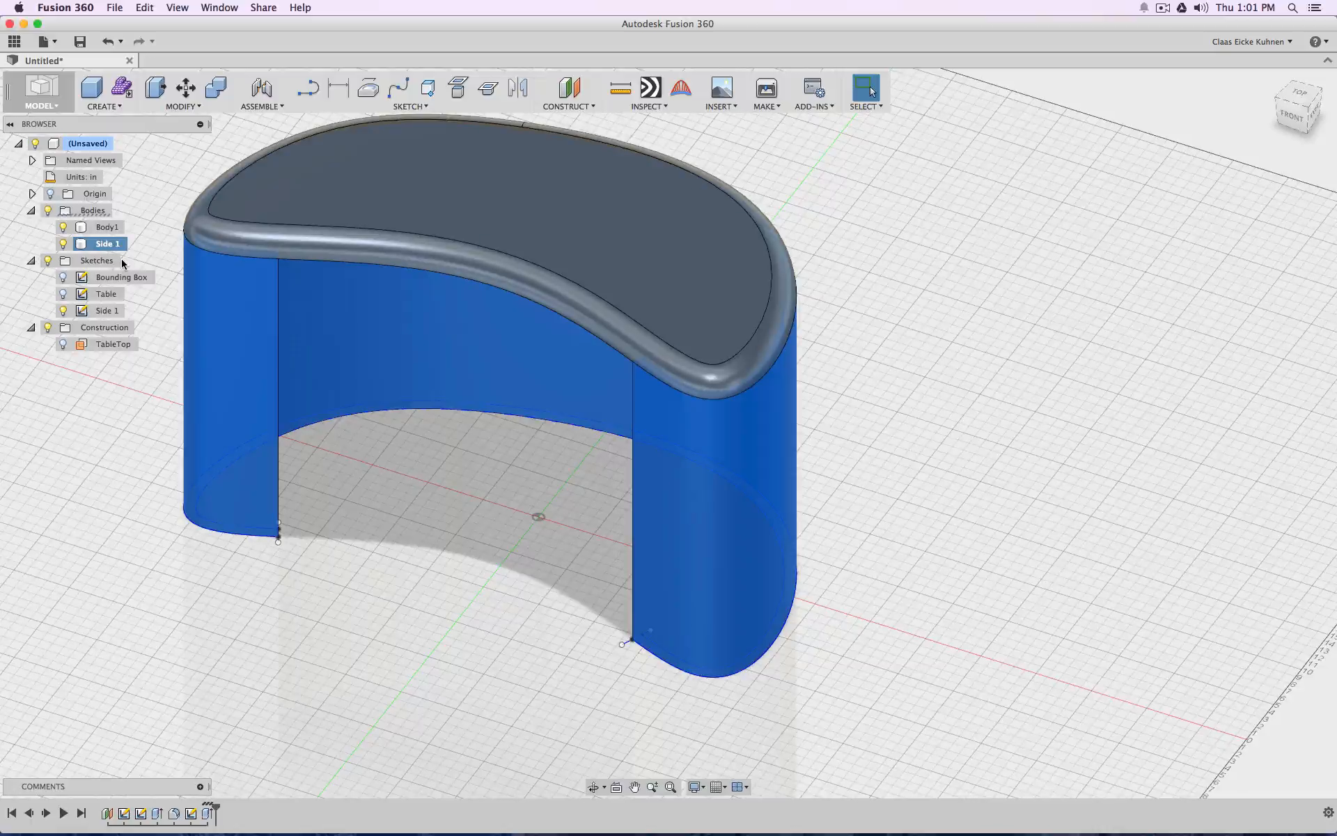
pyautogui.doubleClick(108, 227)
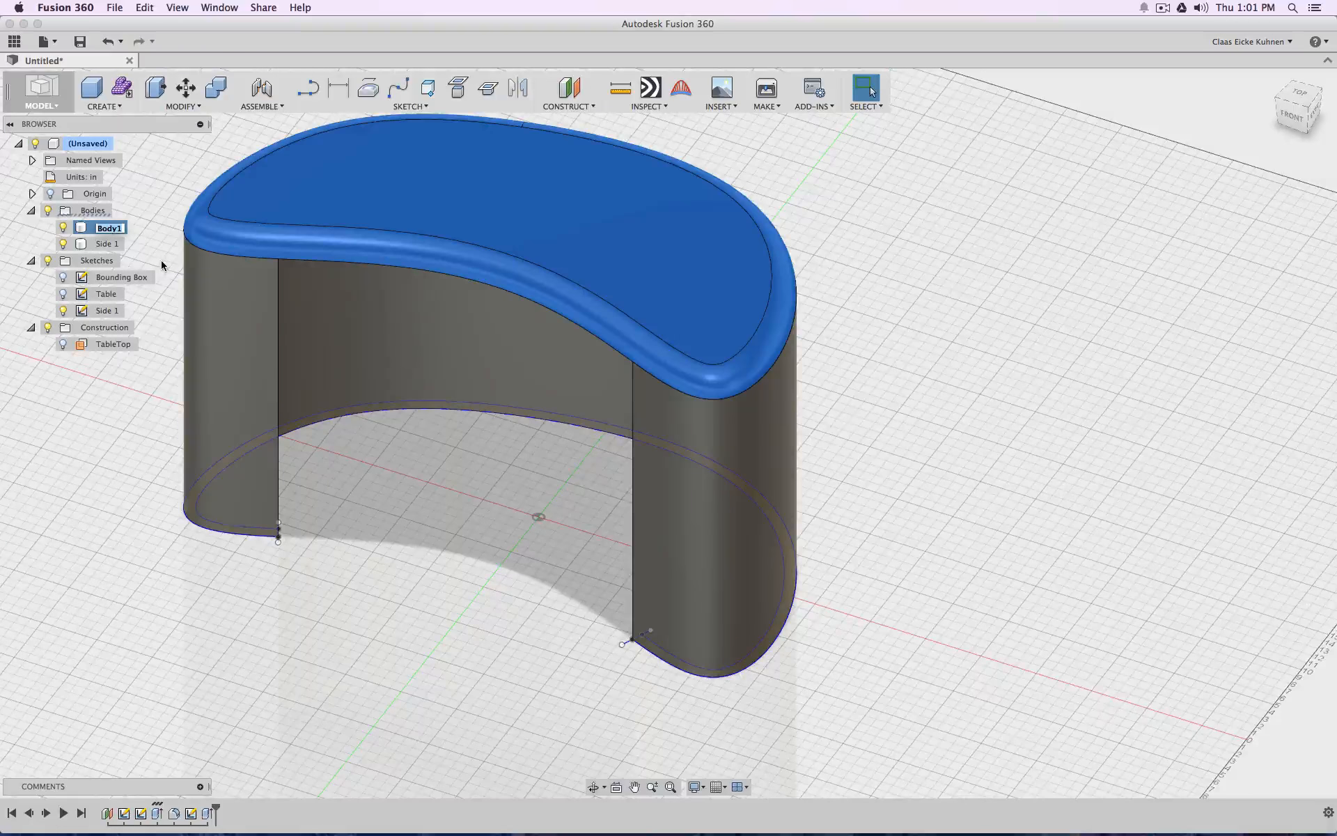
# Hide the Side 1 body and the Side 1 sketch, leaving only the tabletop shown
pyautogui.click(63, 243)
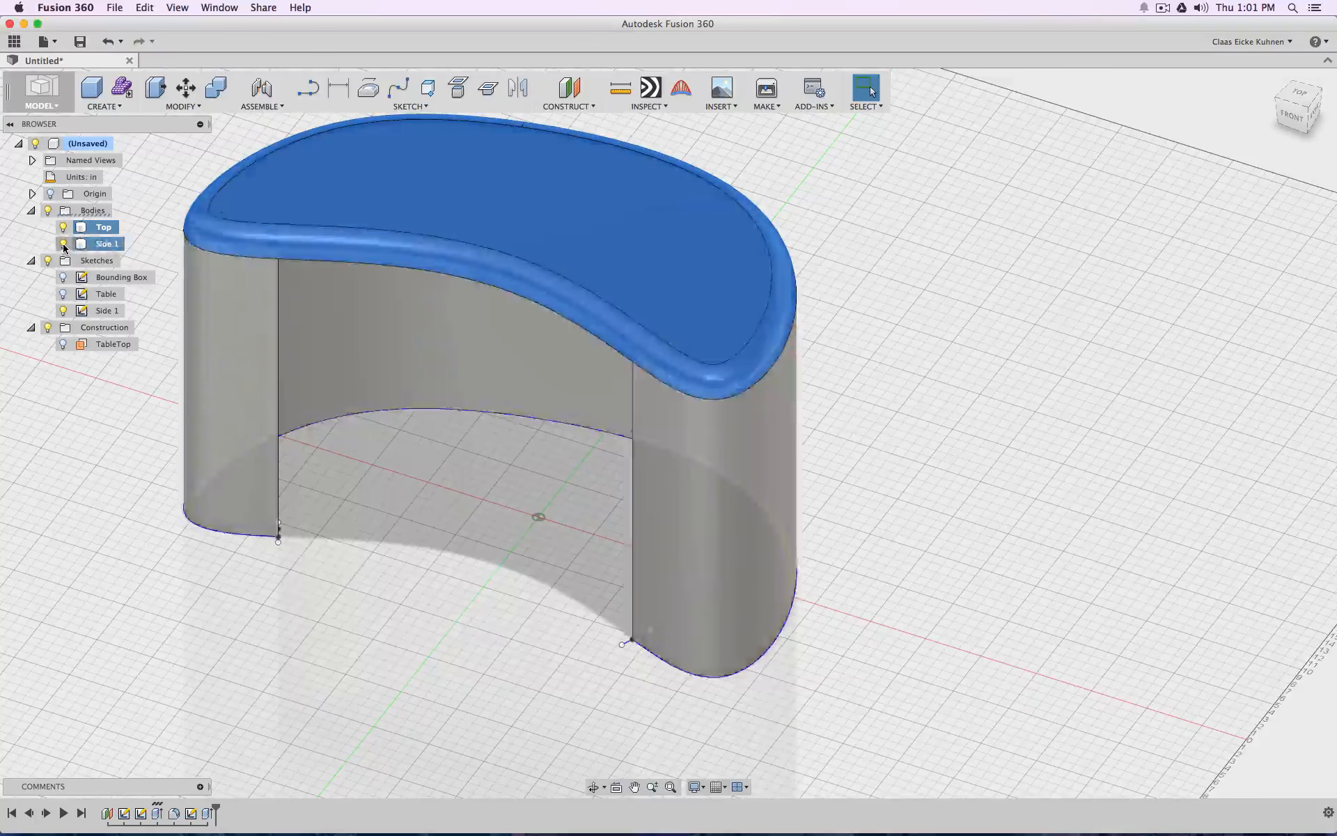
pyautogui.click(63, 310)
pyautogui.click(303, 582)
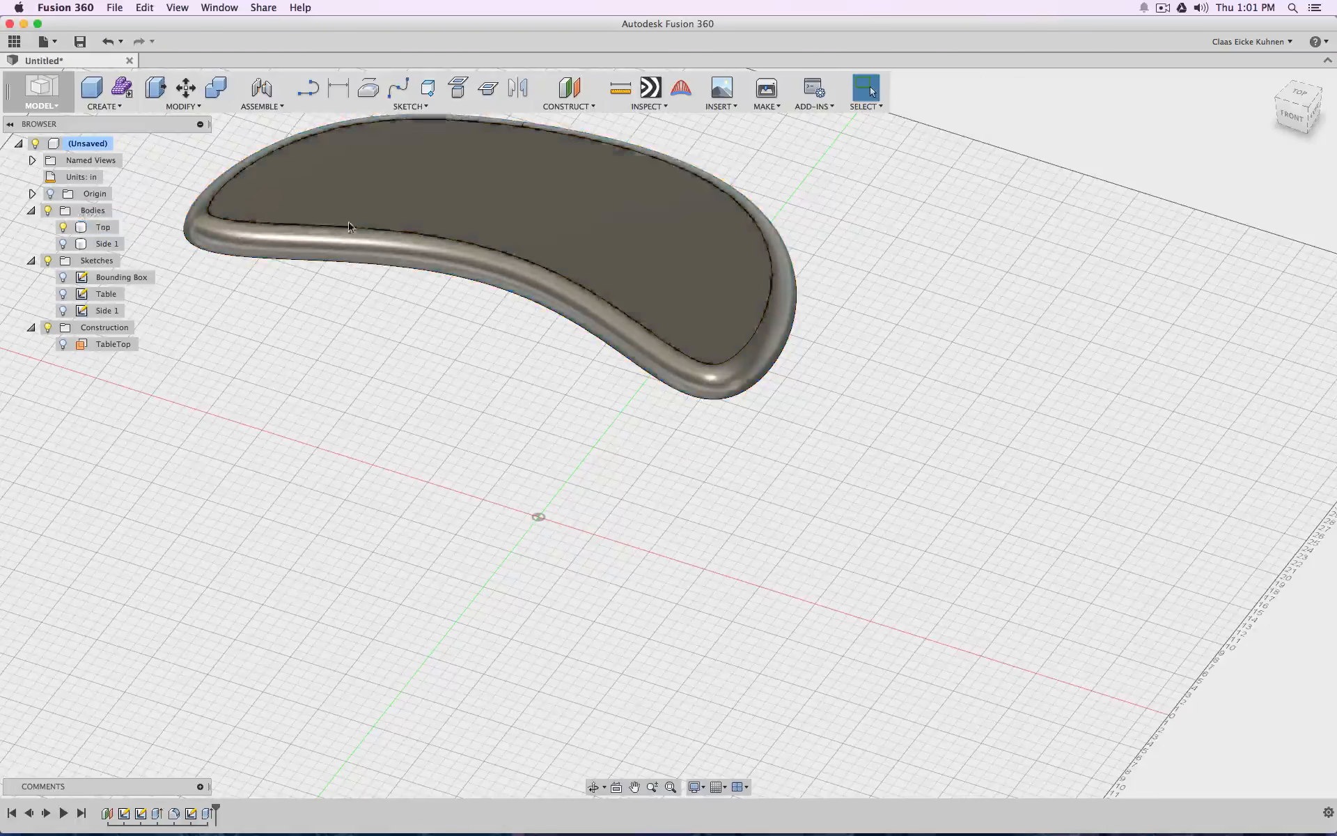
# Start a new sketch on the ground plane and project the tabletop's outer outline into it
pyautogui.click(308, 87)
pyautogui.click(618, 514)
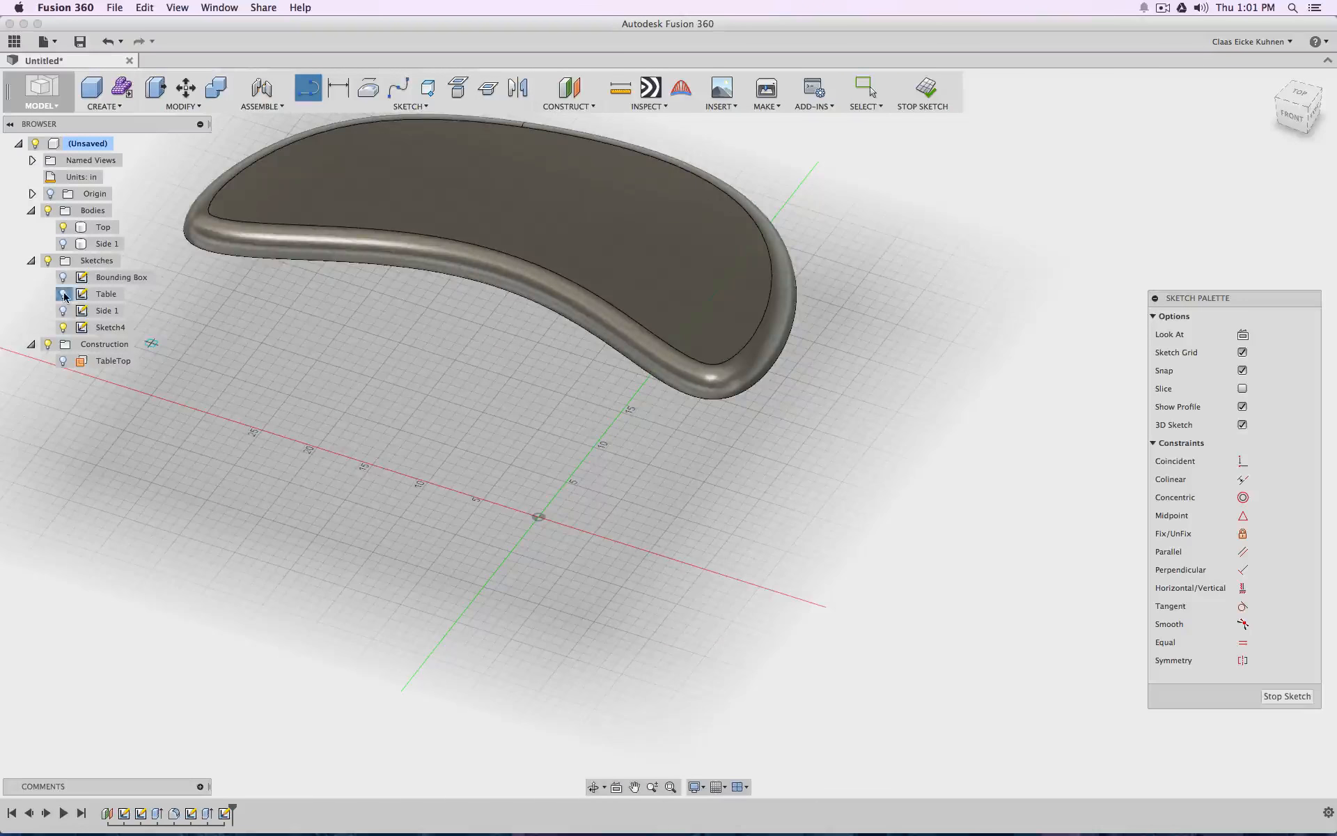
pyautogui.click(458, 87)
pyautogui.click(476, 291)
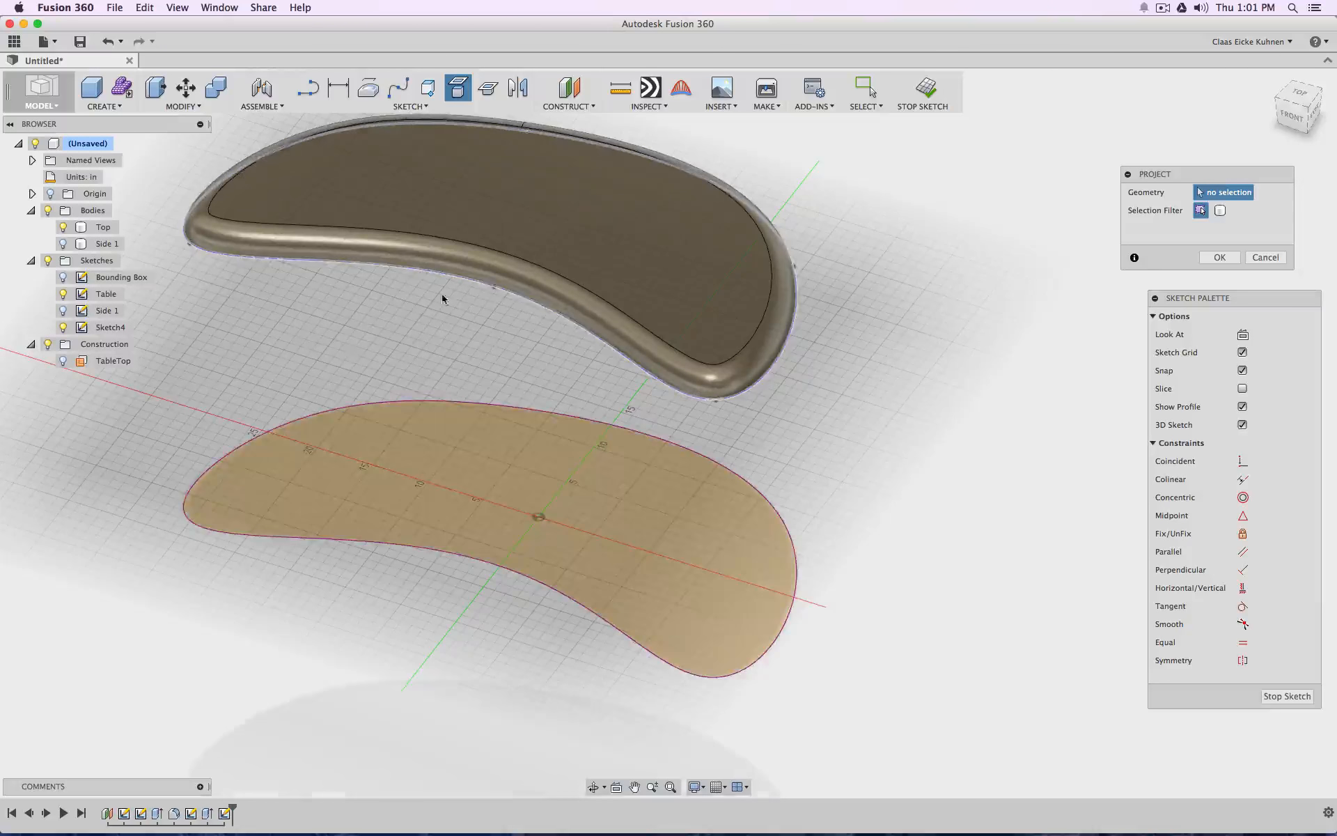
pyautogui.click(1218, 259)
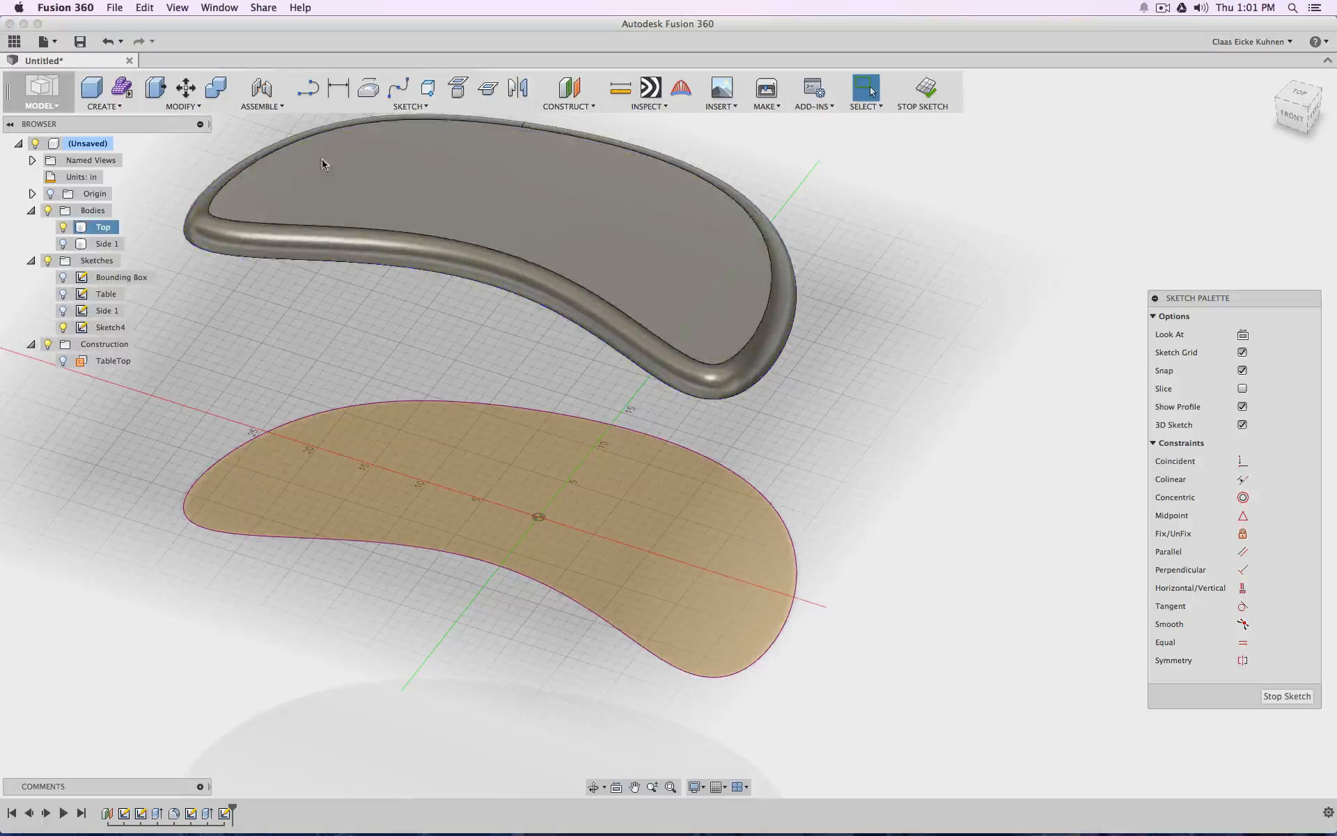
# Offset the projected tabletop outline inward by 0.5 in
pyautogui.click(410, 105)
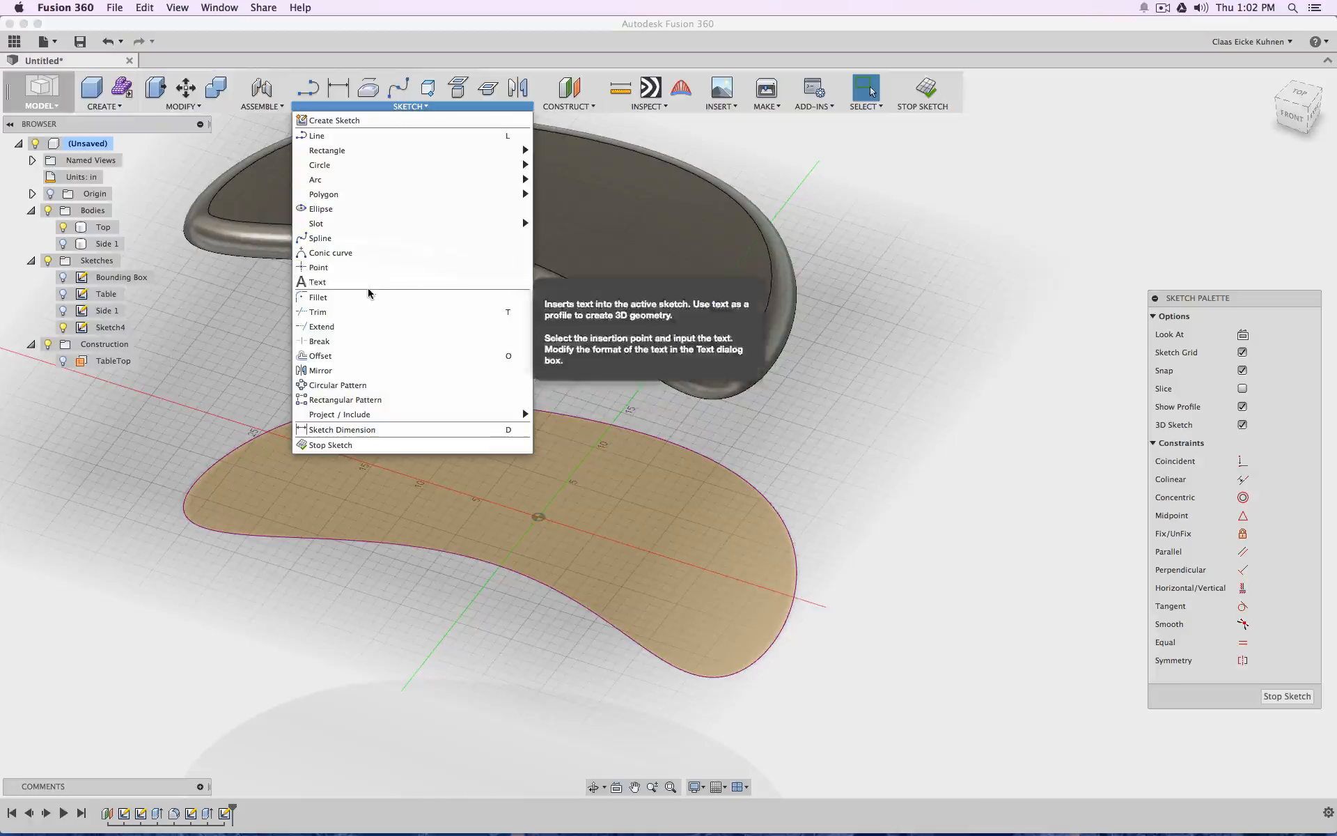
pyautogui.click(343, 355)
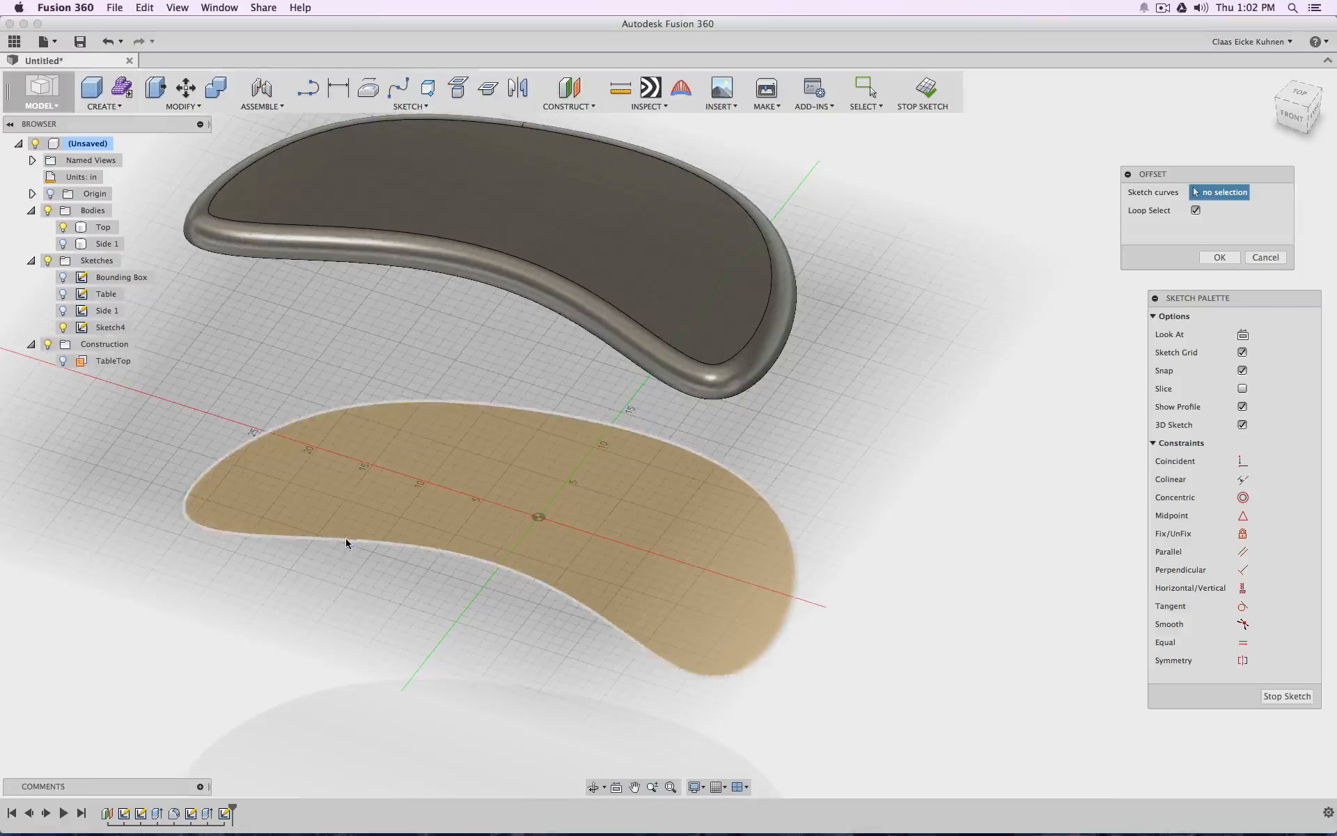
pyautogui.click(345, 537)
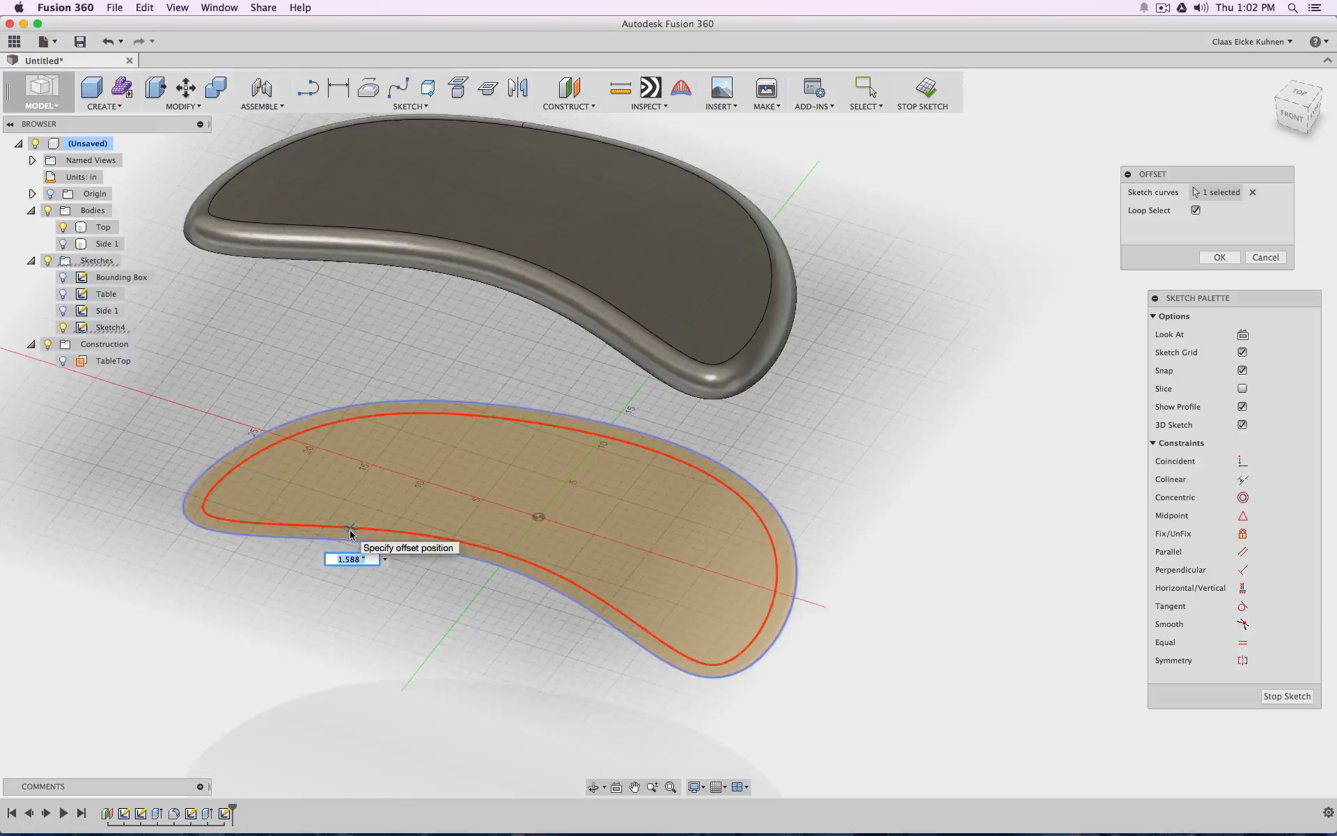
pyautogui.write('.5')
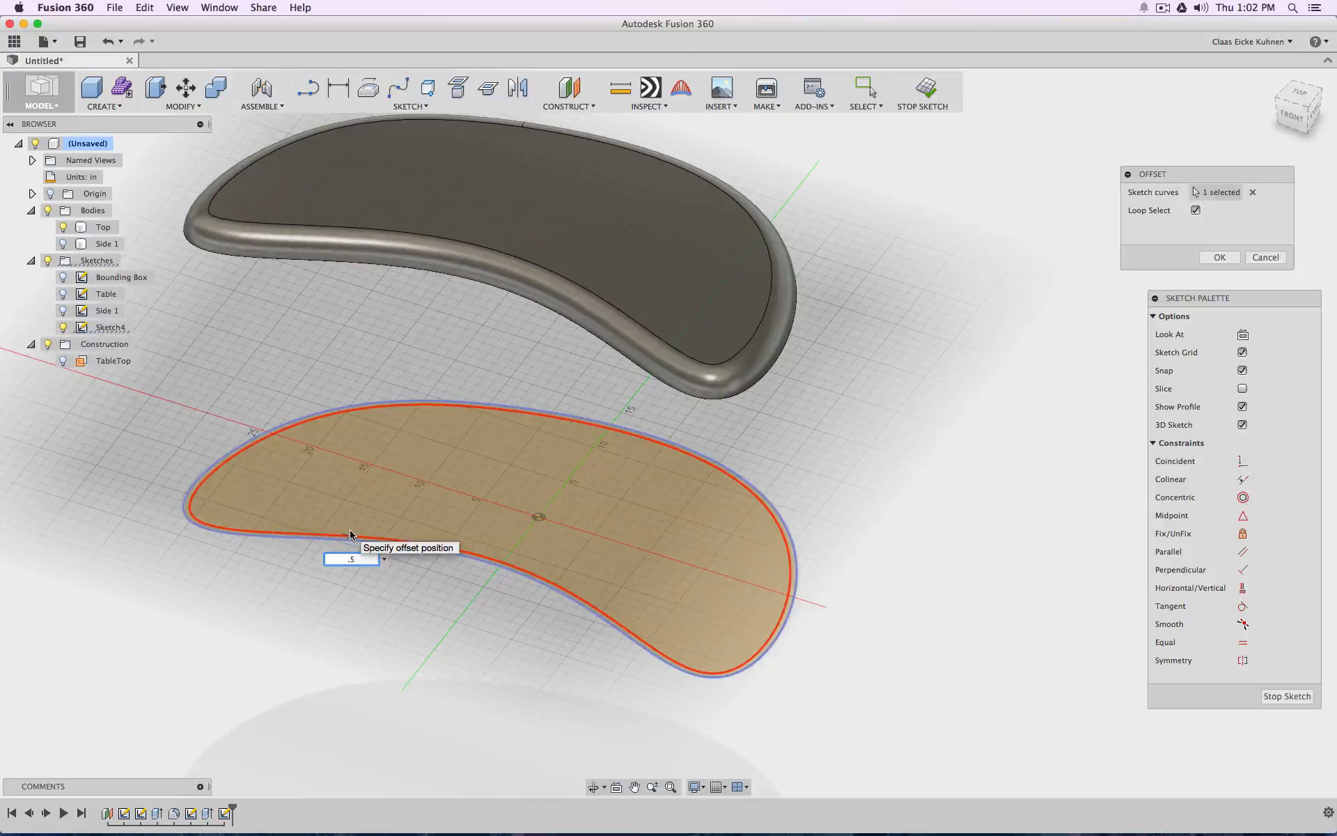
pyautogui.press('Return')
# Offset the inner offset curve inward again by 1 in
pyautogui.rightClick(338, 355)
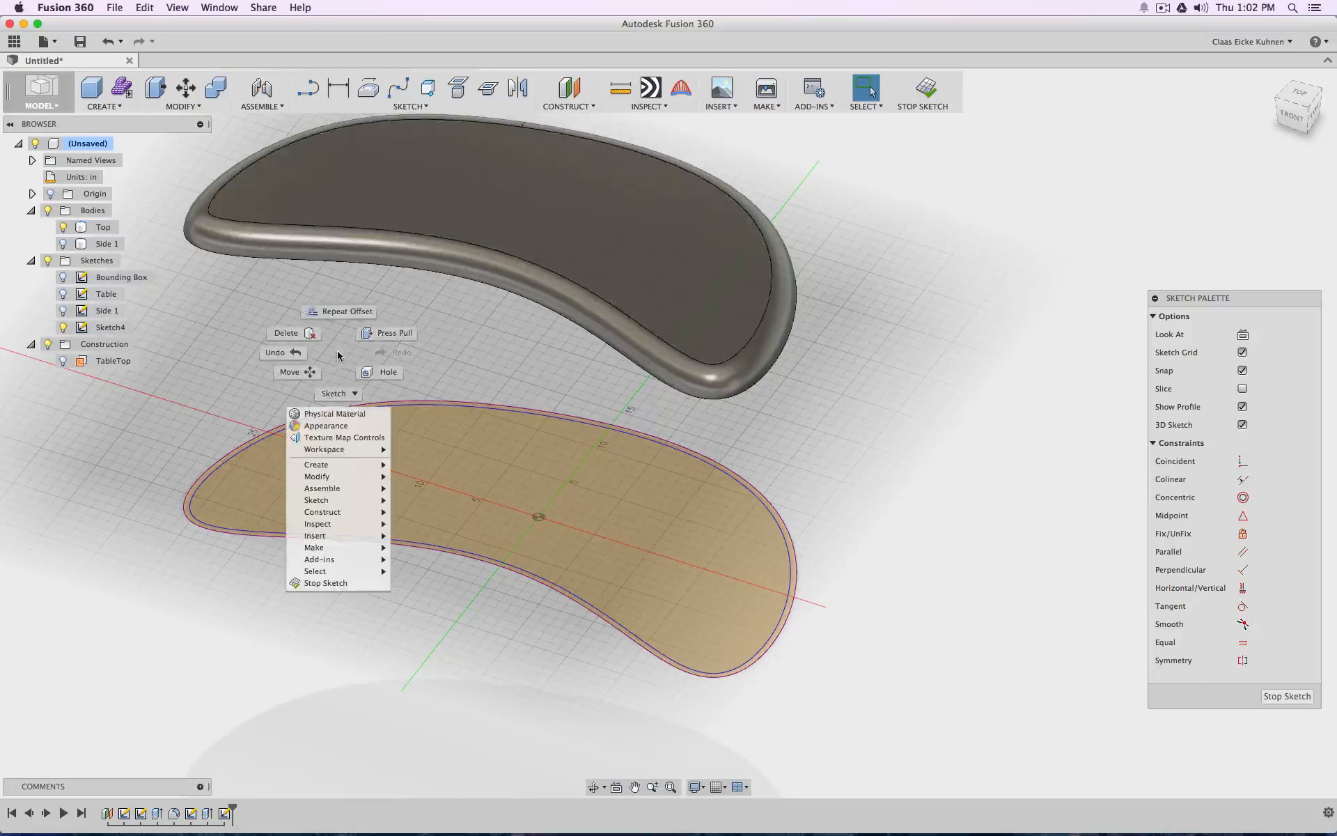
pyautogui.click(344, 311)
pyautogui.click(374, 525)
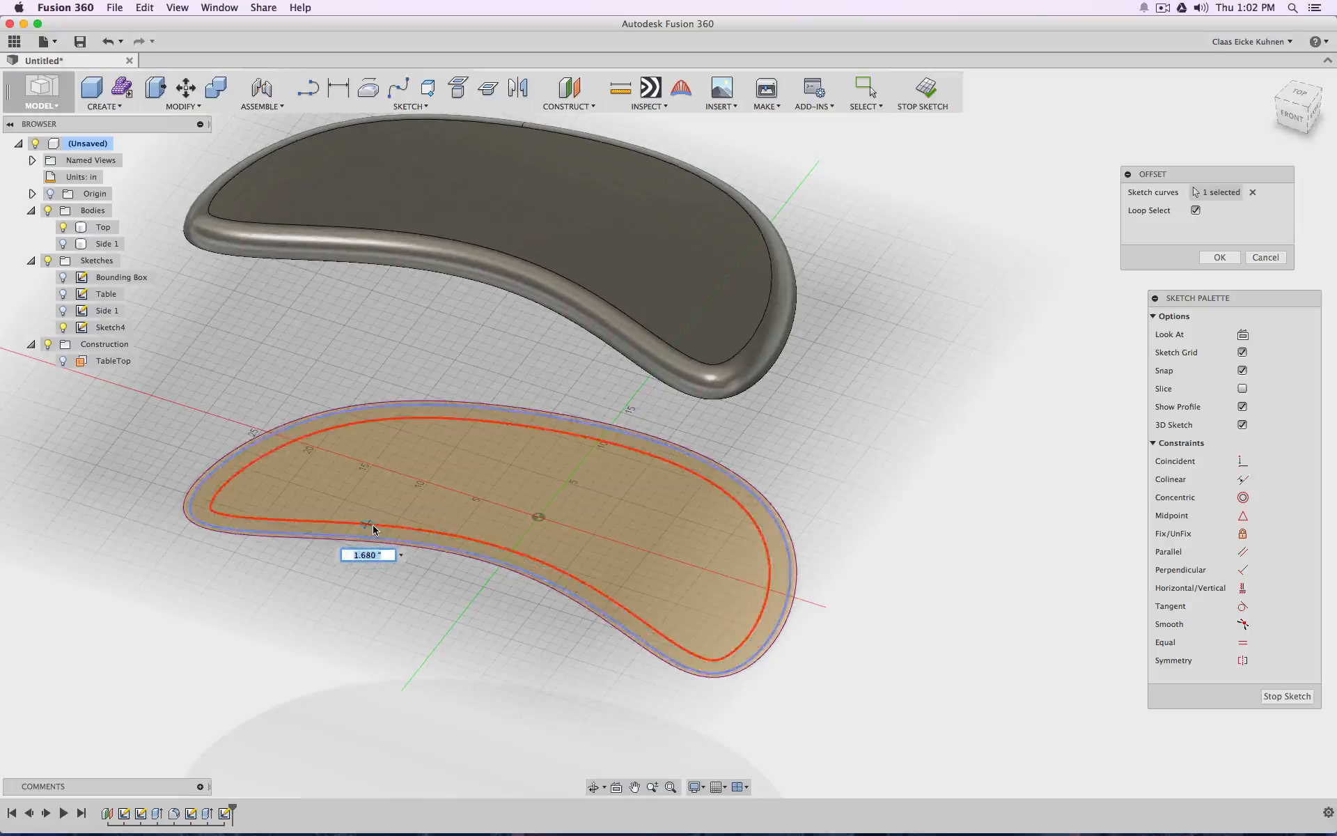
pyautogui.write('1')
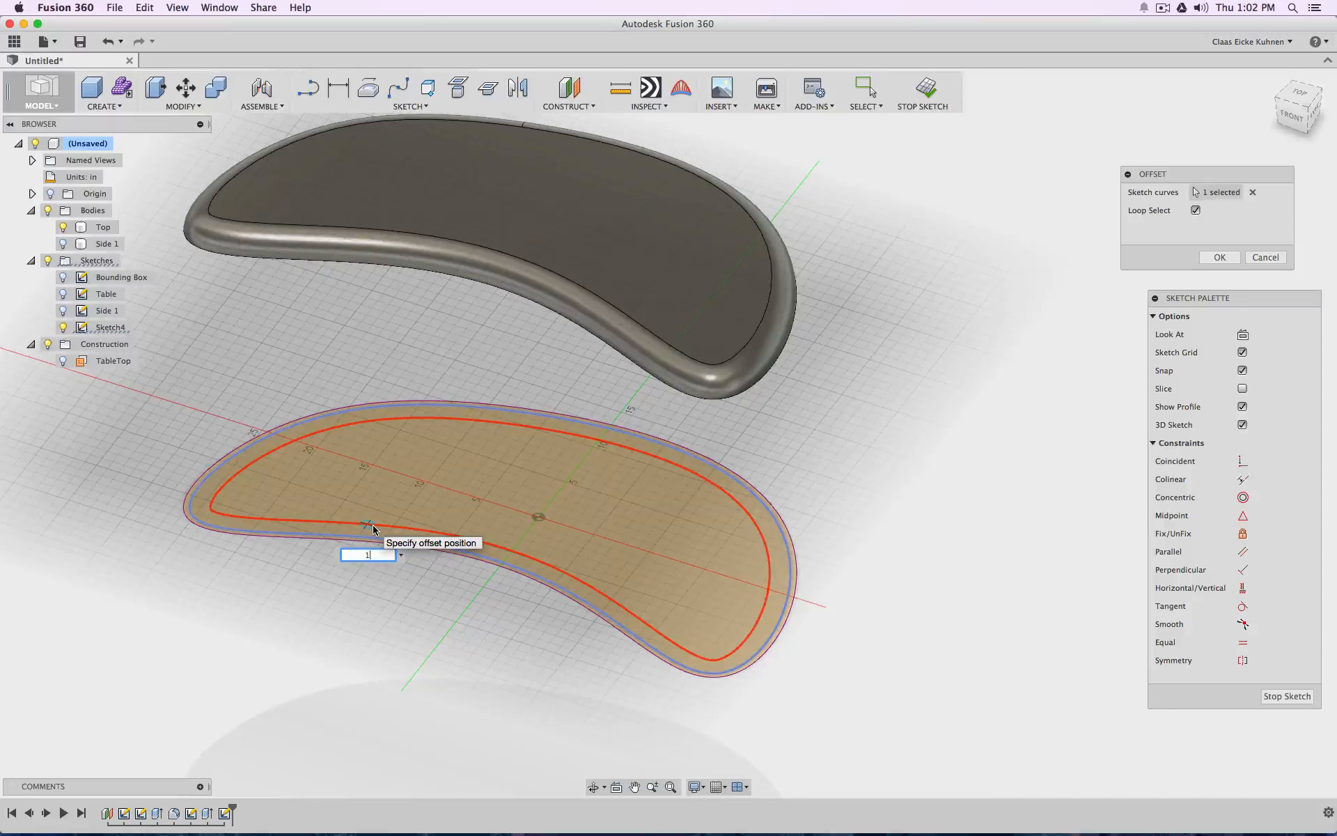
pyautogui.press('Return')
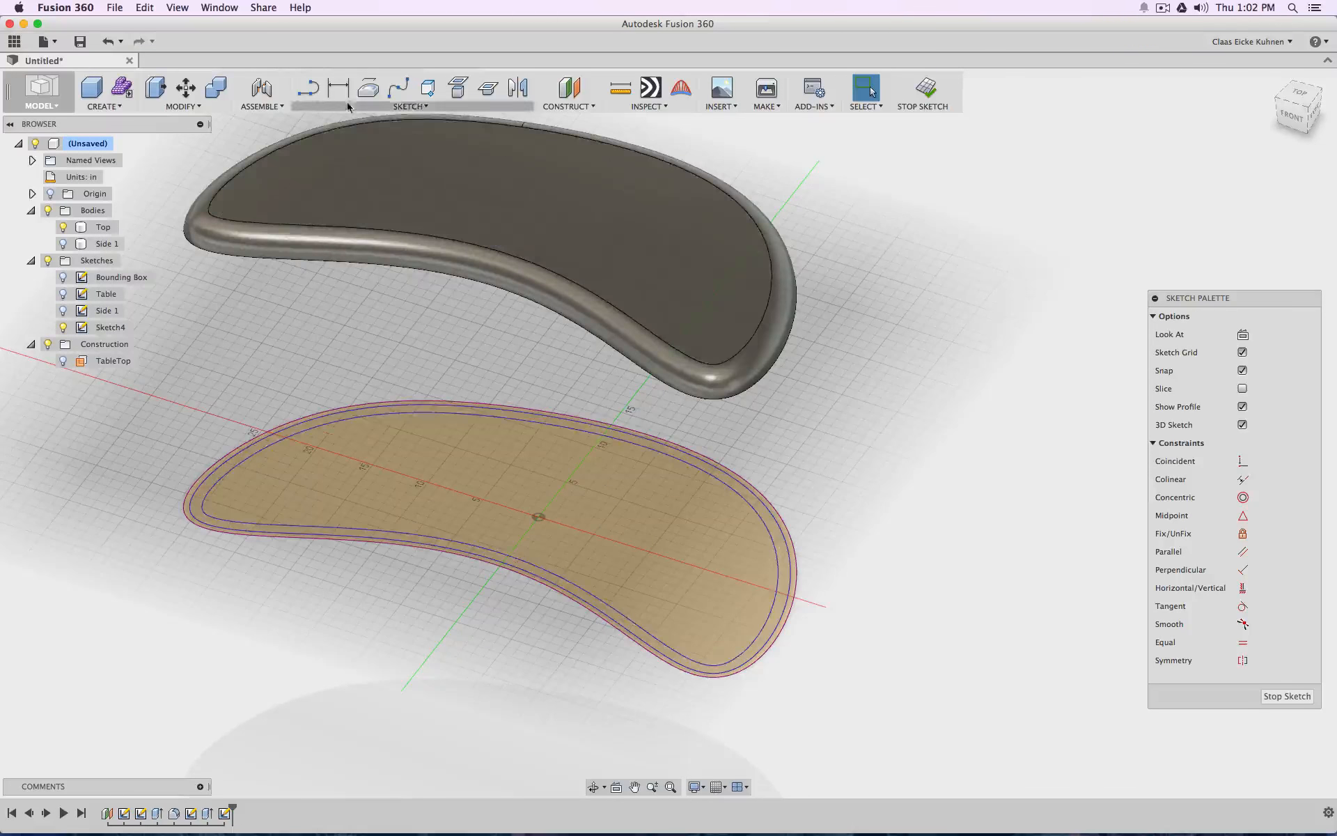
# Show the Side 1 sketch and trace its short wall-end line at the narrow end of the outline with the Line tool
pyautogui.click(309, 87)
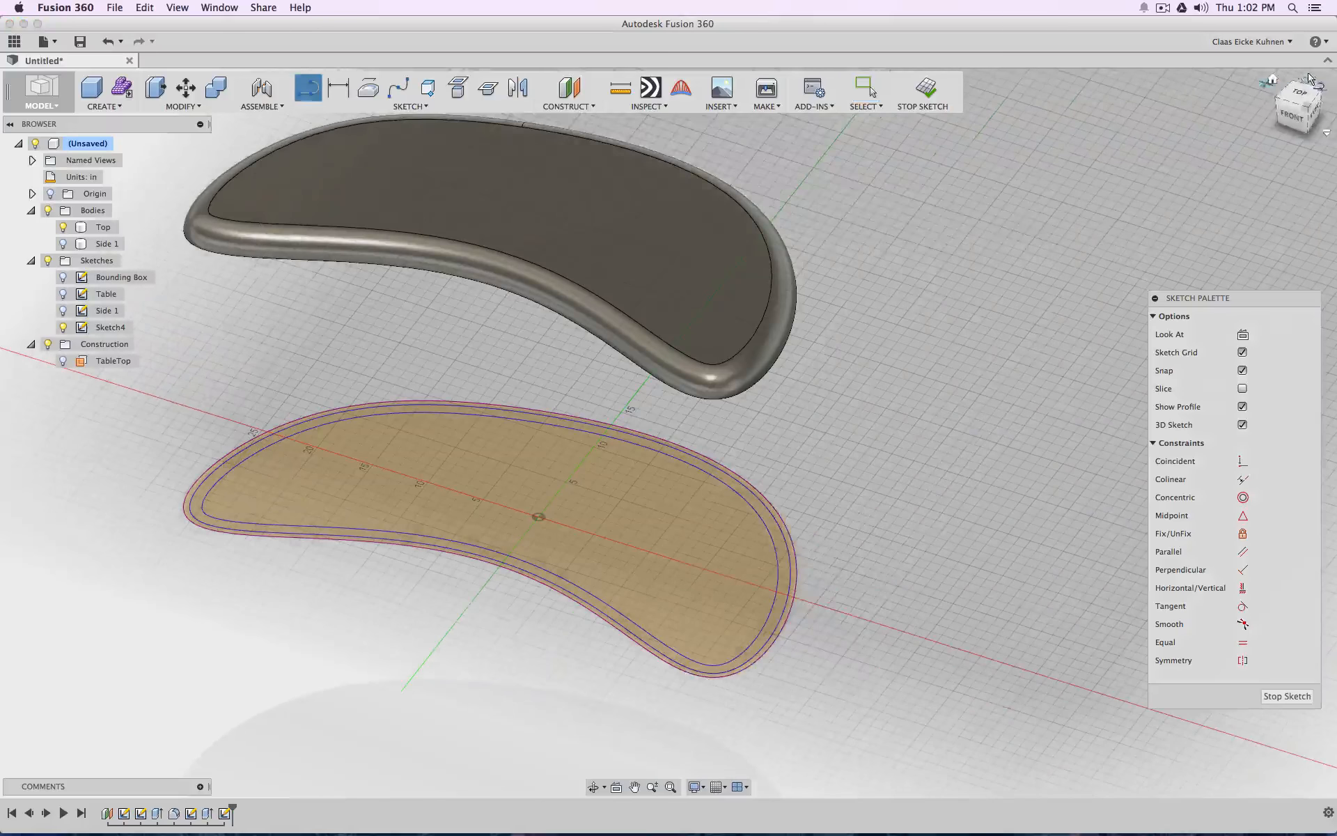
pyautogui.click(64, 312)
pyautogui.scroll(8, 252, 535)
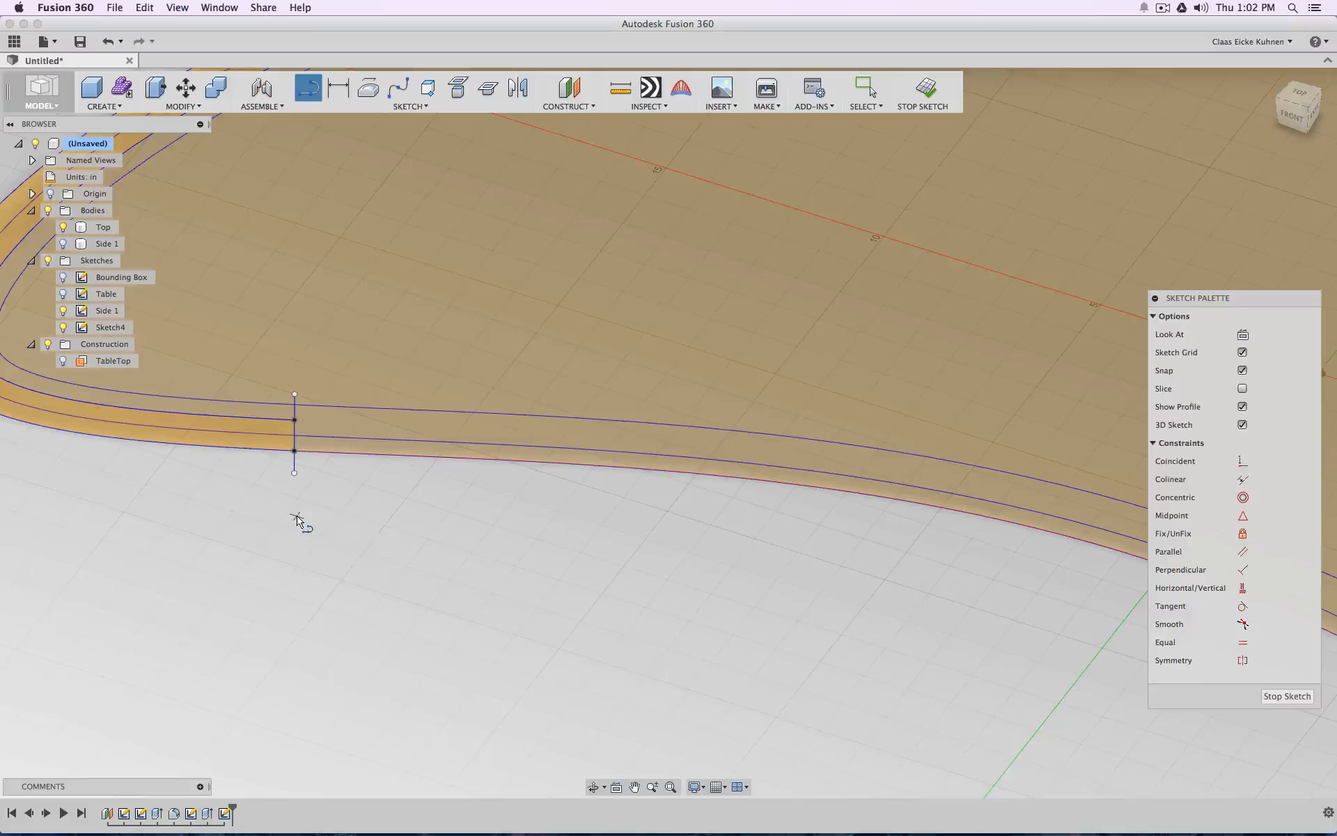
pyautogui.click(295, 472)
pyautogui.scroll(-3, 403, 553)
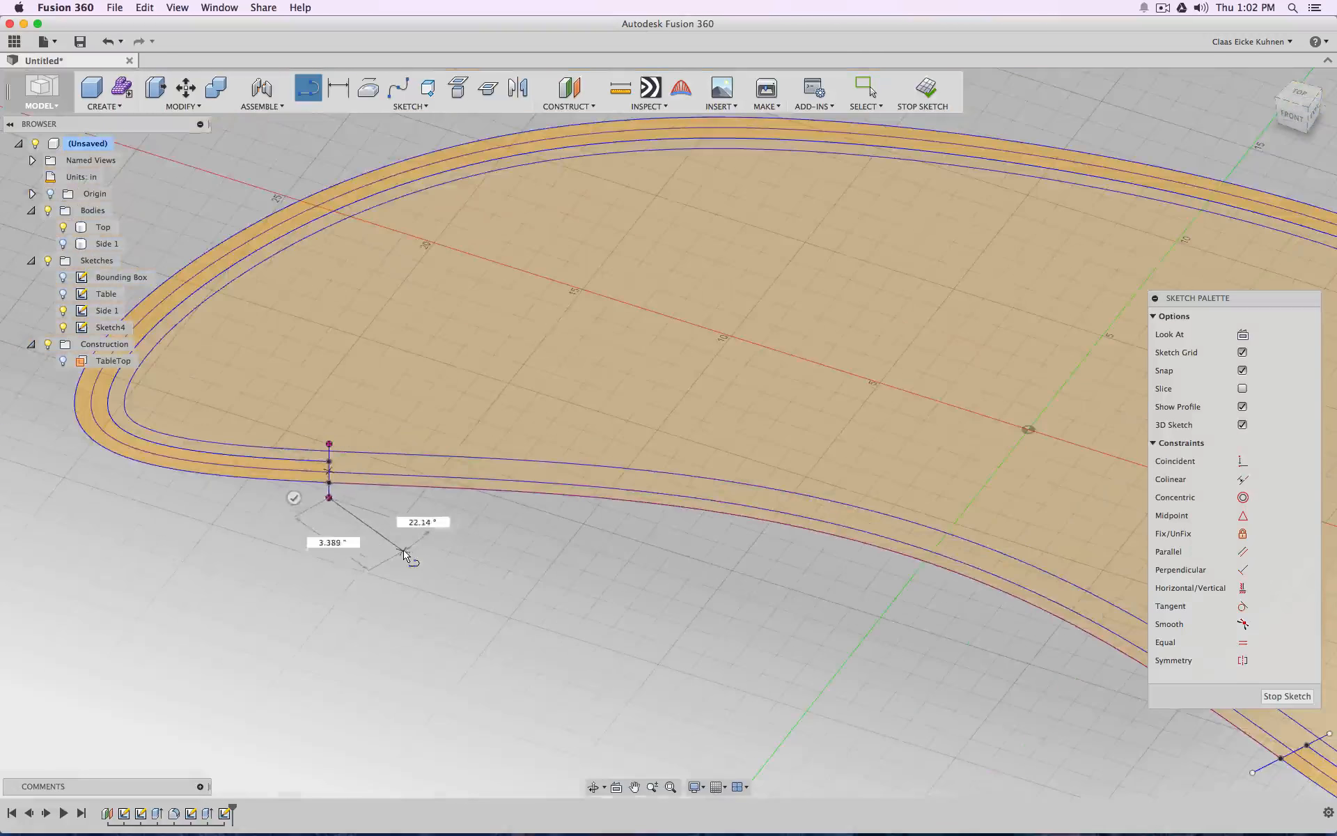
pyautogui.click(293, 498)
# Project the Side 1 sketch's short wall-end line at the wide end into the current sketch
pyautogui.moveTo(1037, 743); pyautogui.dragTo(358, 541, button='middle')
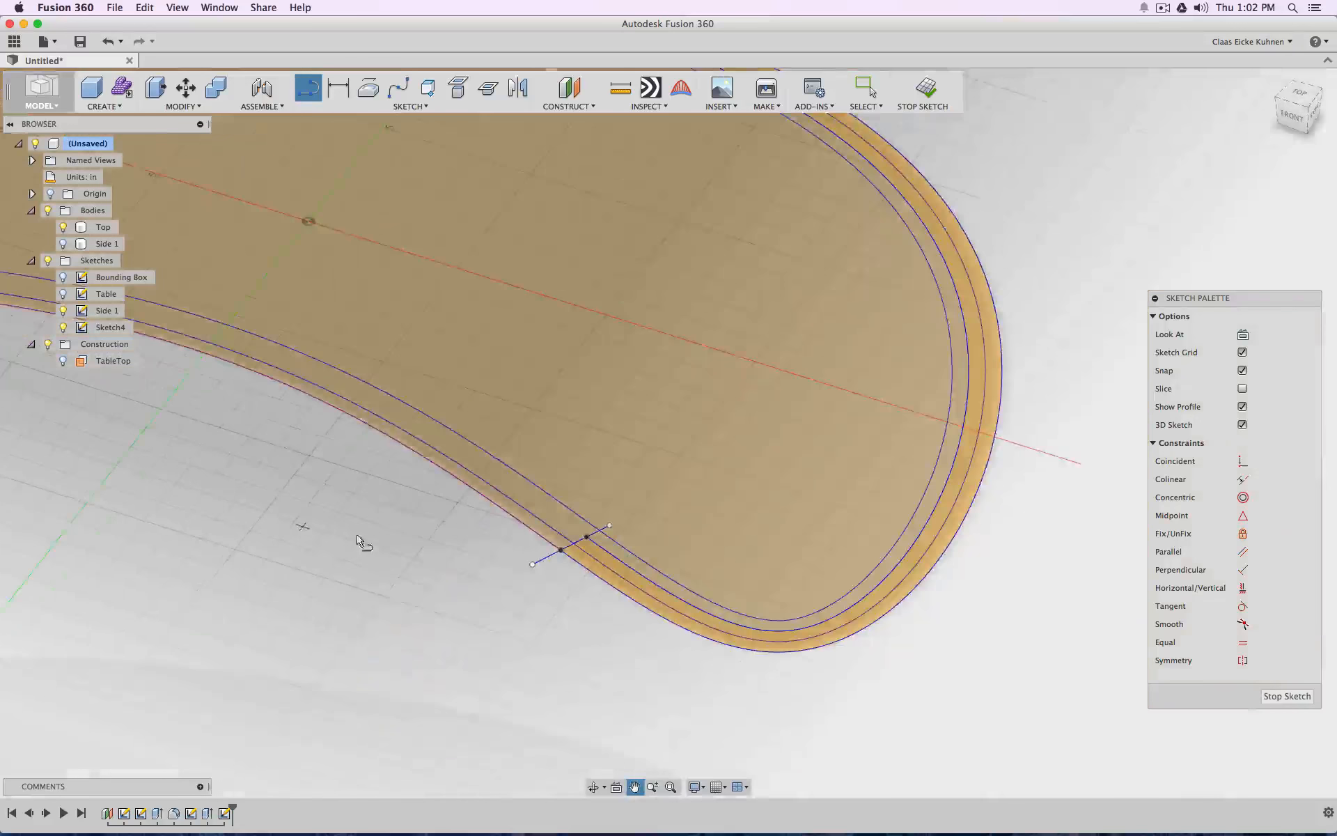
pyautogui.scroll(5, 669, 564)
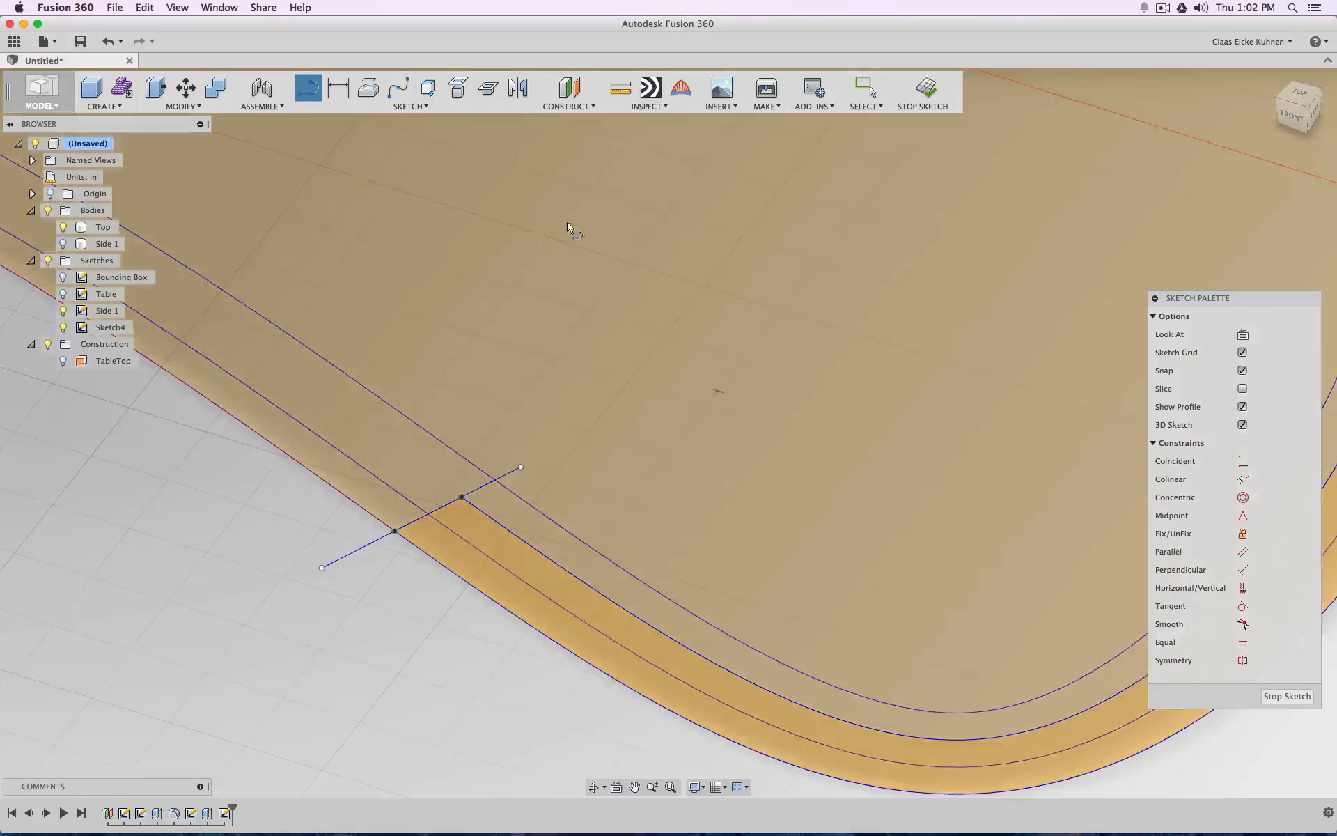
pyautogui.click(458, 90)
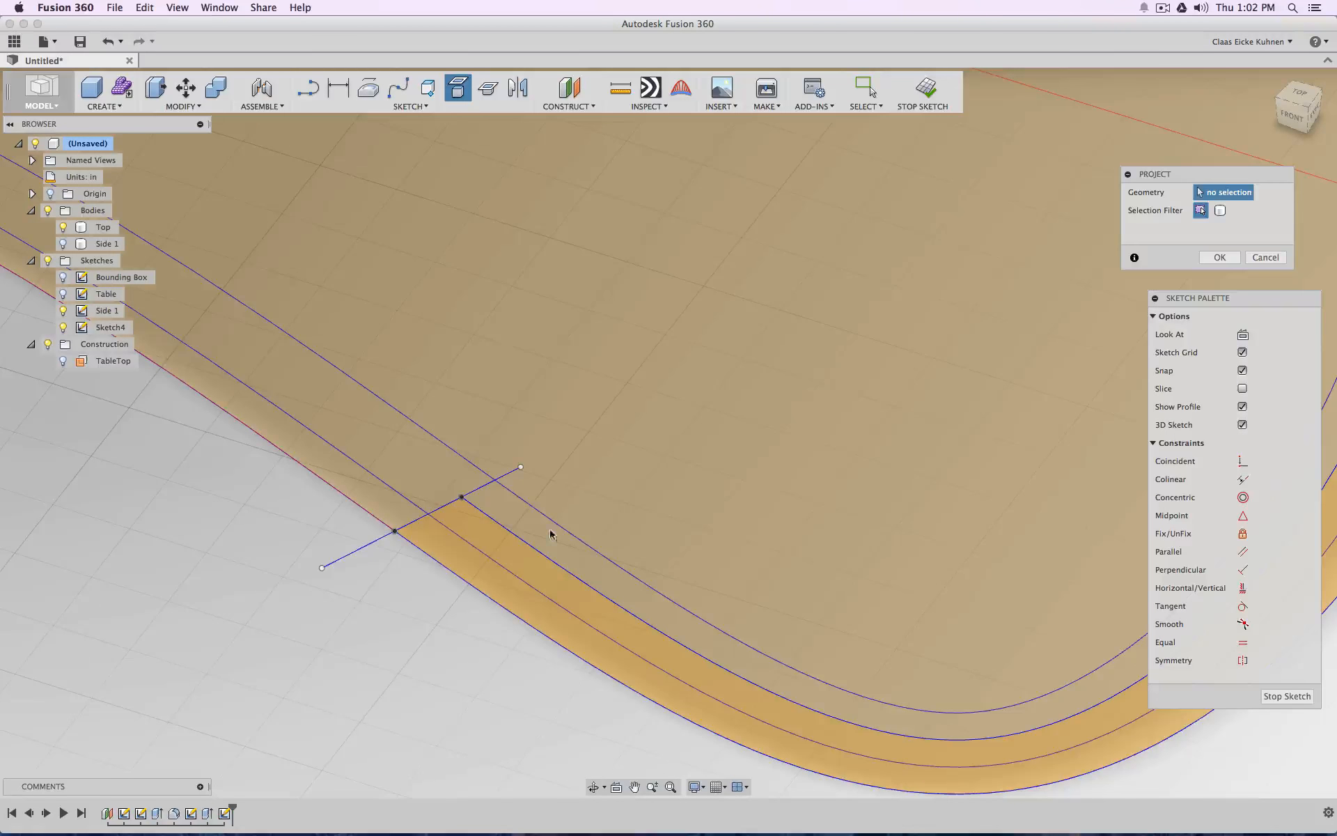
pyautogui.scroll(-5, 414, 555)
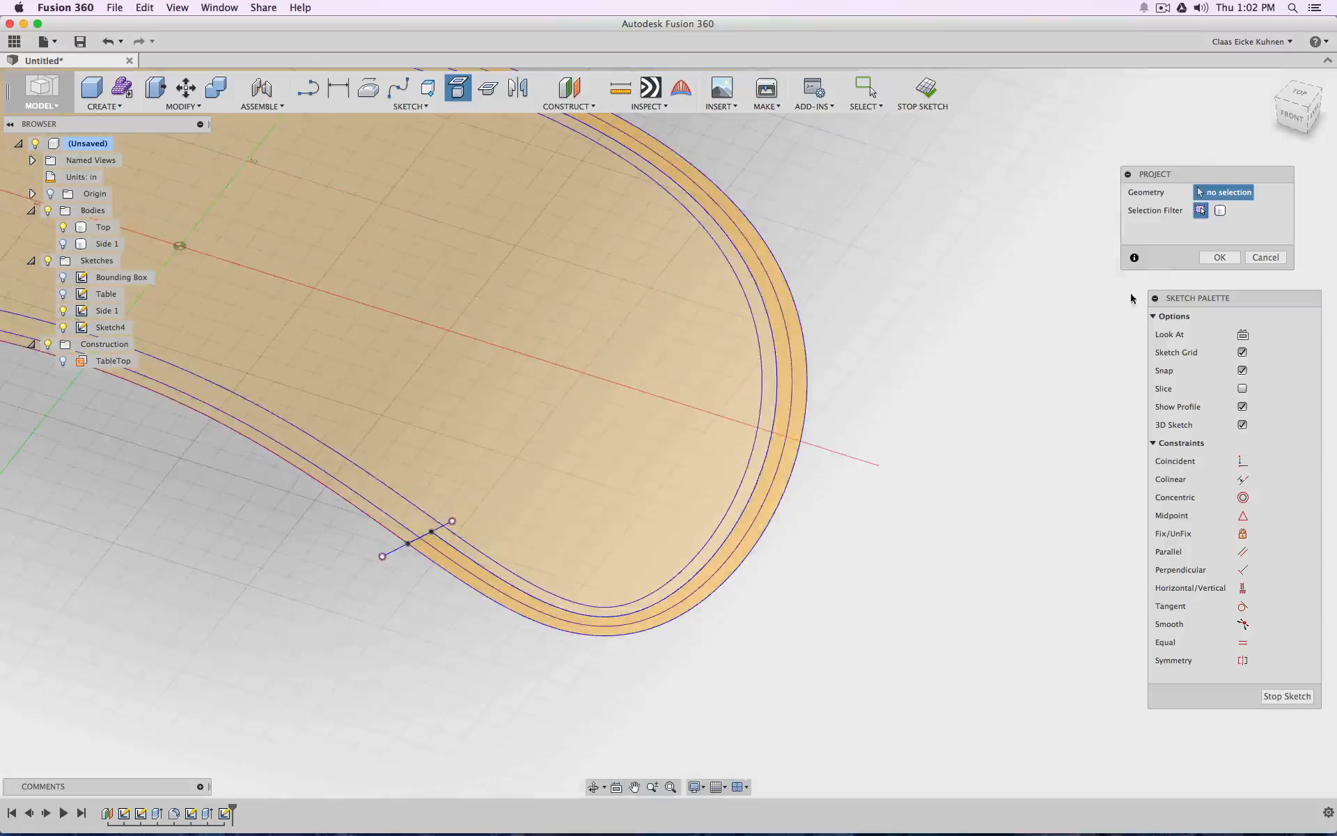
pyautogui.click(1214, 260)
pyautogui.scroll(-5, 512, 402)
pyautogui.moveTo(379, 379); pyautogui.dragTo(587, 386, button='middle')
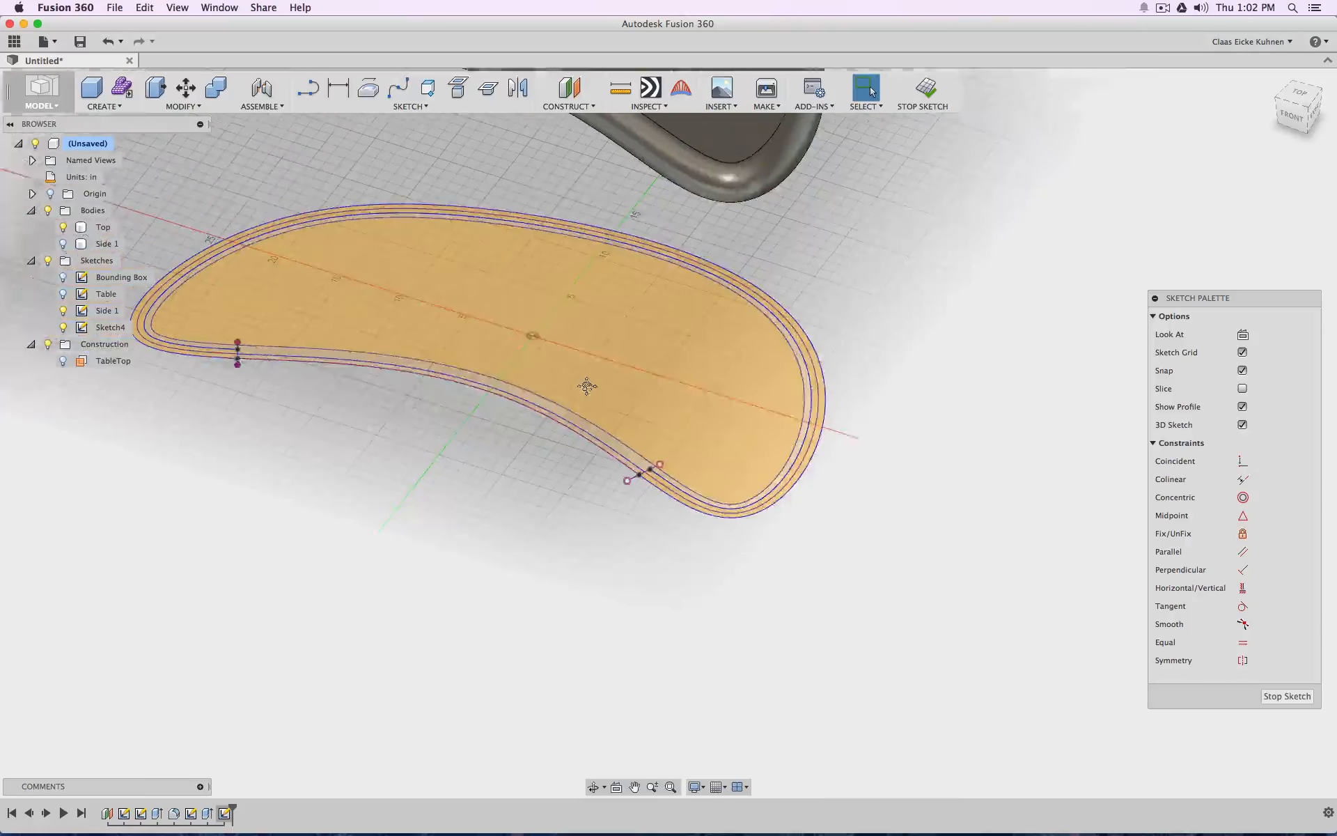
# Delete the traced line at the narrow end together with its two leftover endpoints
pyautogui.scroll(10, 248, 370)
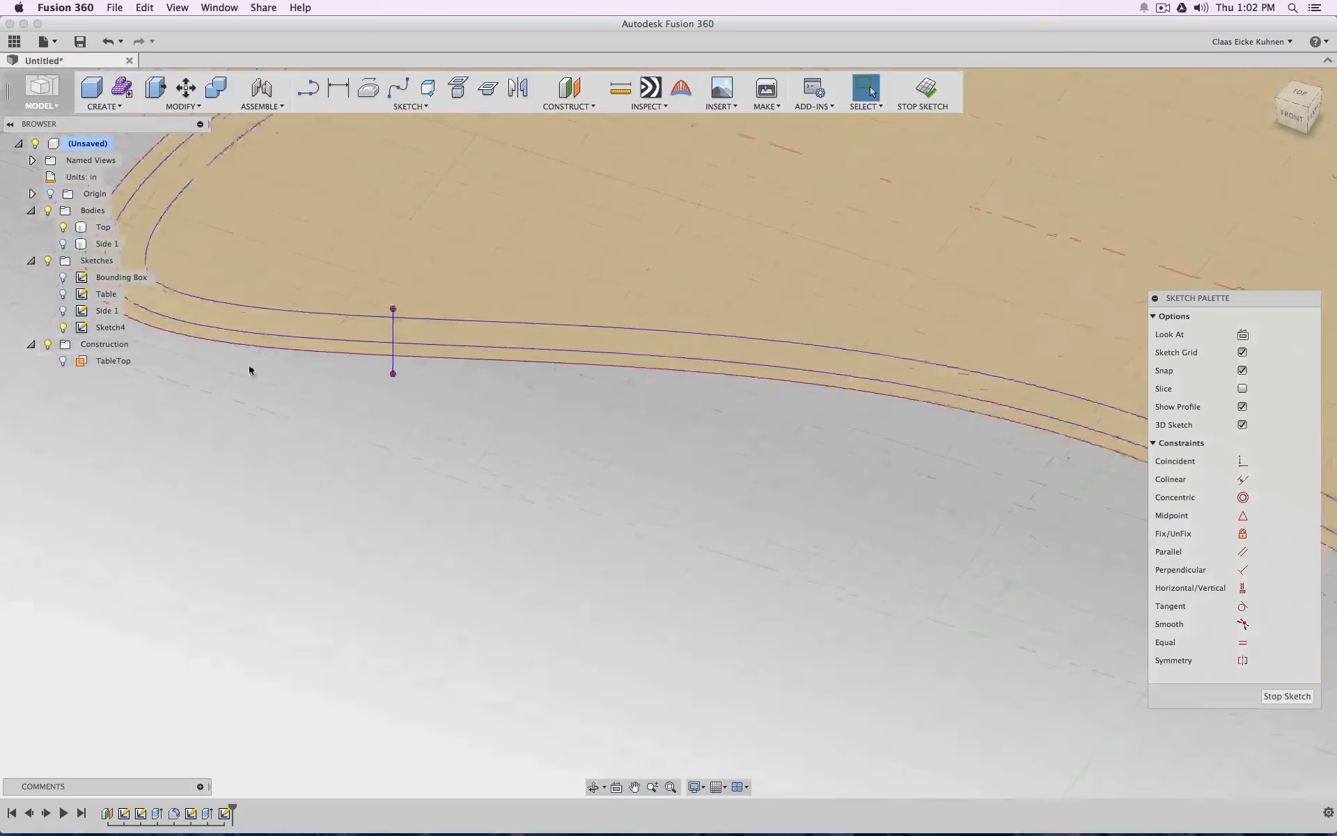
pyautogui.press('Delete')
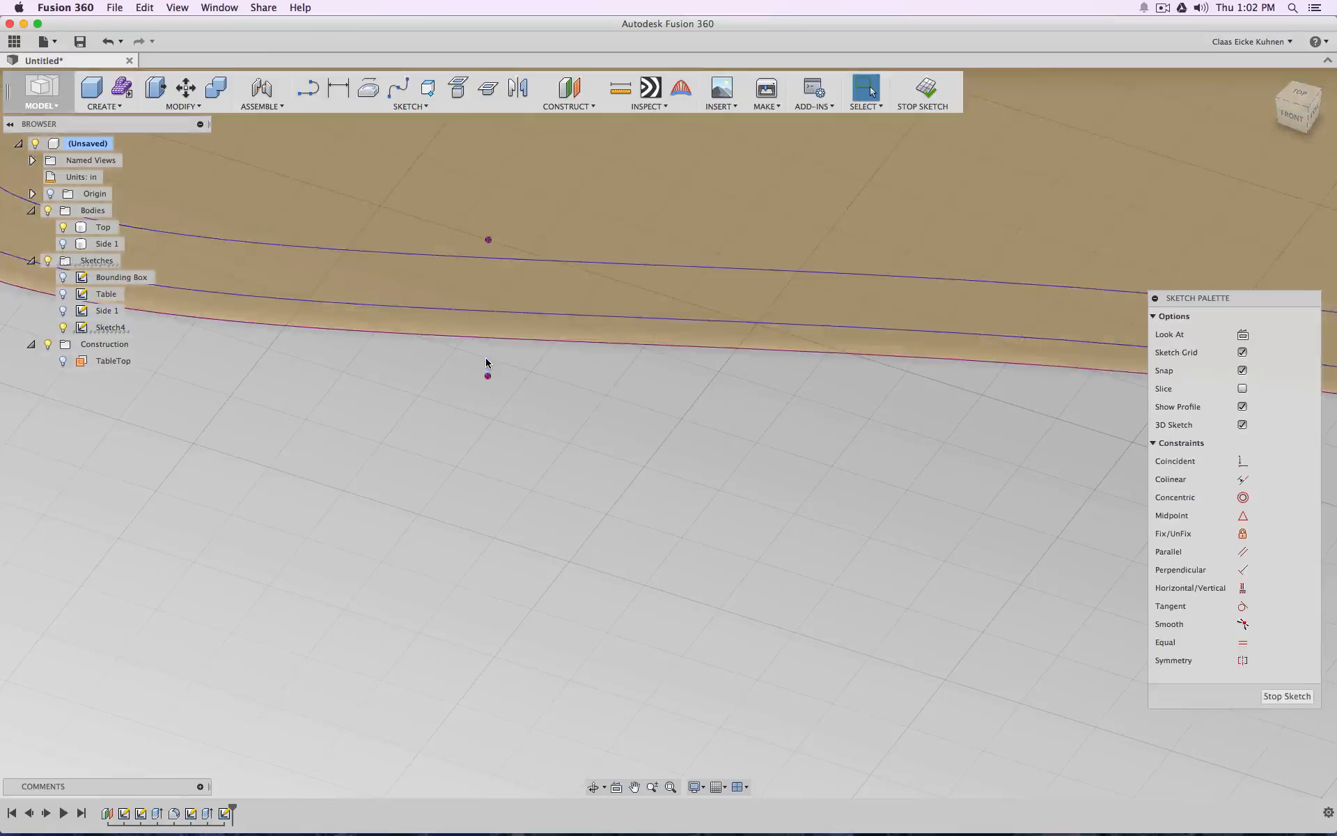
pyautogui.click(489, 377)
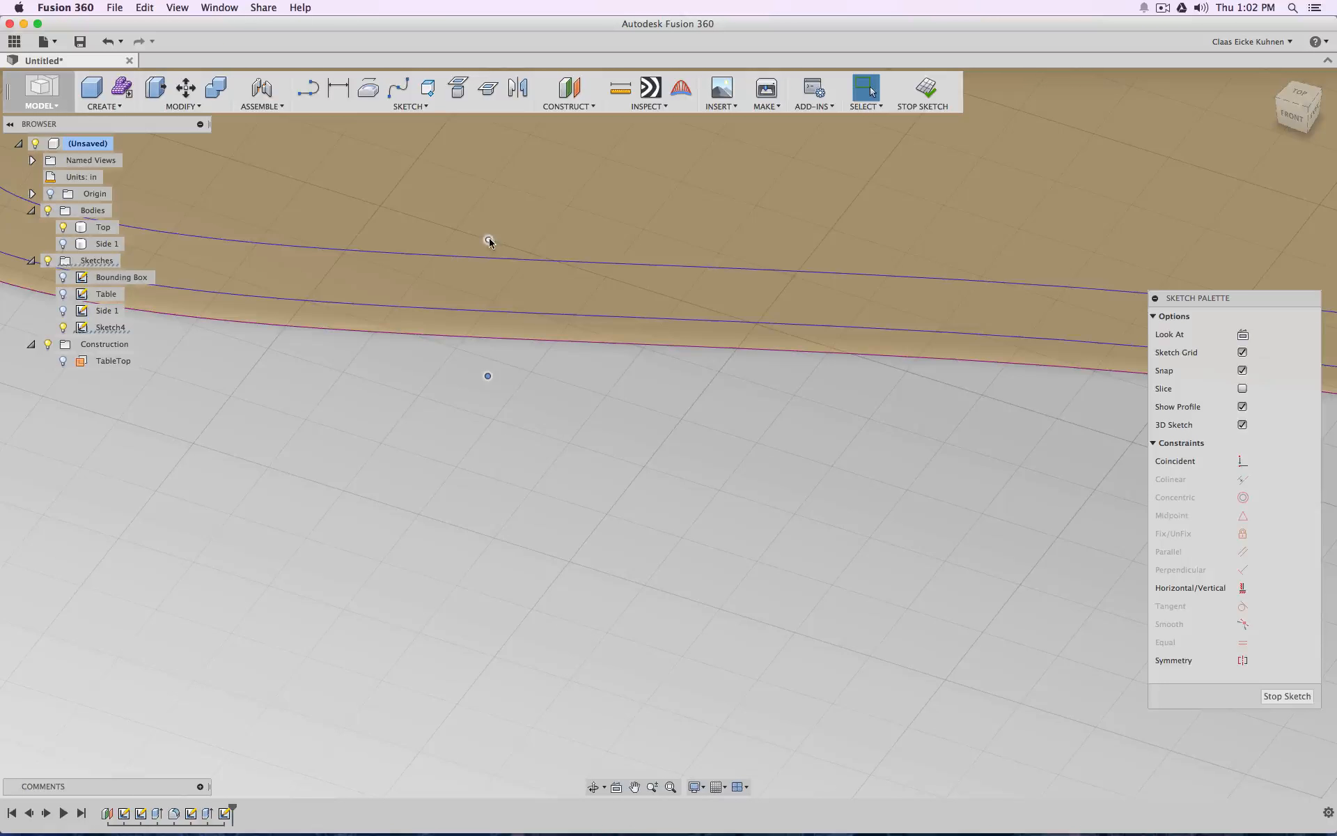
pyautogui.press('Delete')
# Show the Side 1 sketch again and project its narrow-end line into the current sketch
pyautogui.click(63, 315)
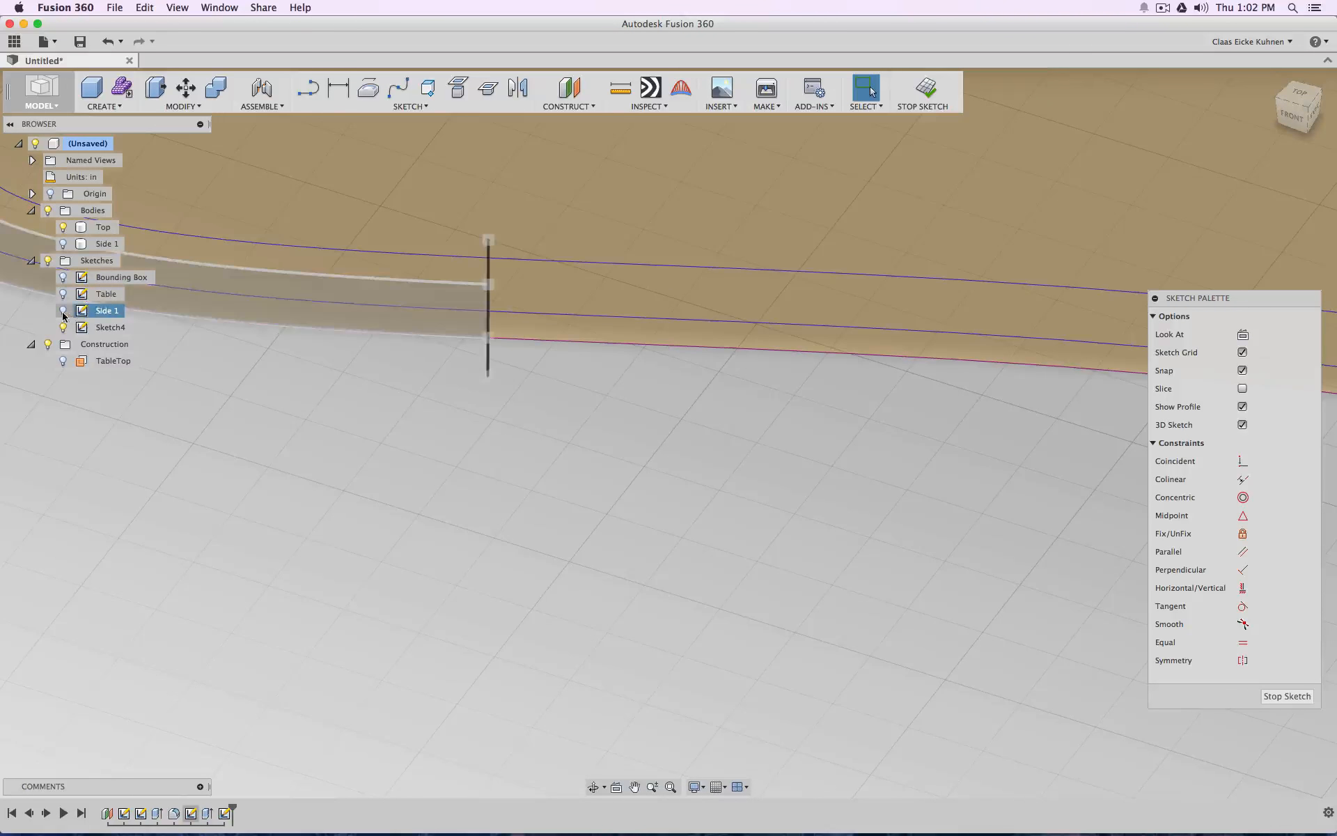
pyautogui.click(462, 94)
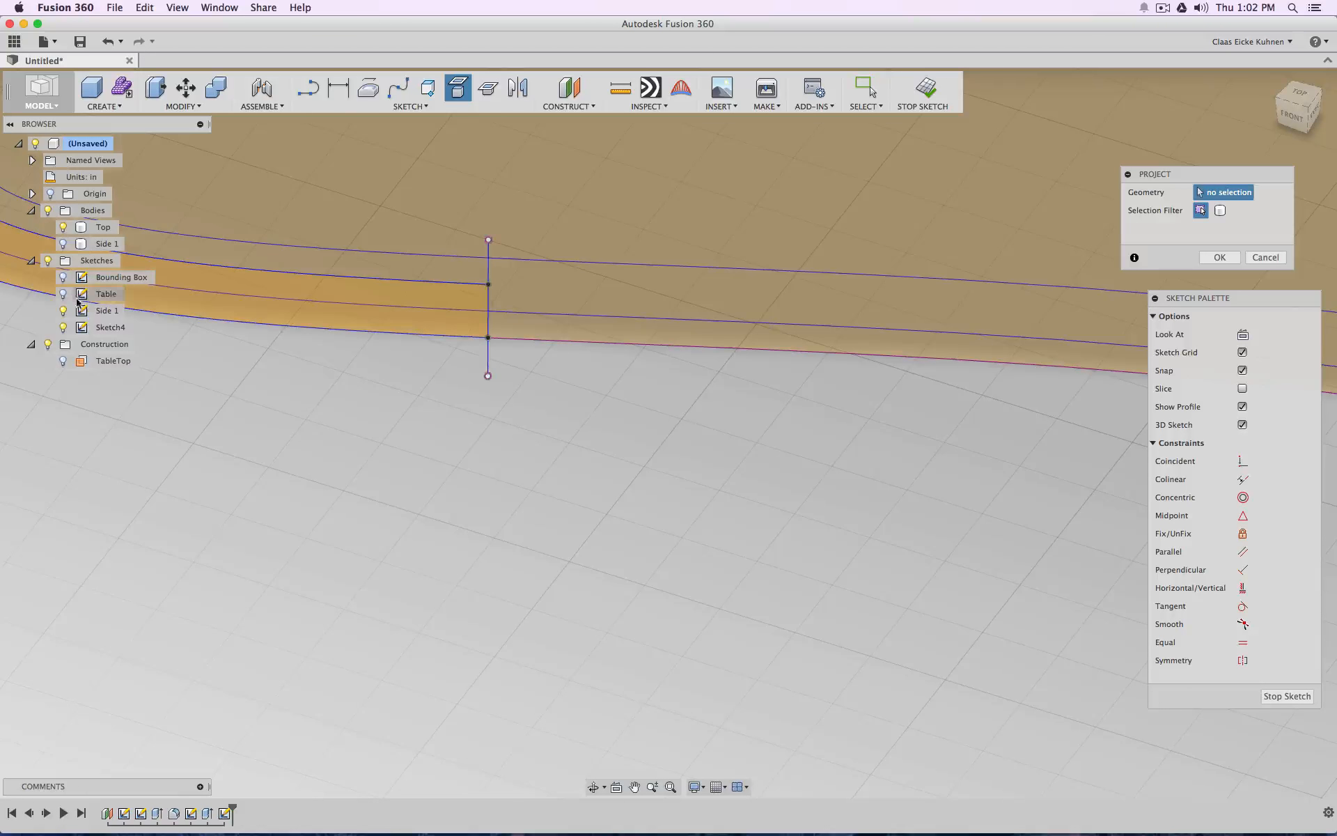
pyautogui.click(1217, 258)
# Break the links of both projected wall-end lines so they can be edited independently of Side 1
pyautogui.scroll(-10, 476, 492)
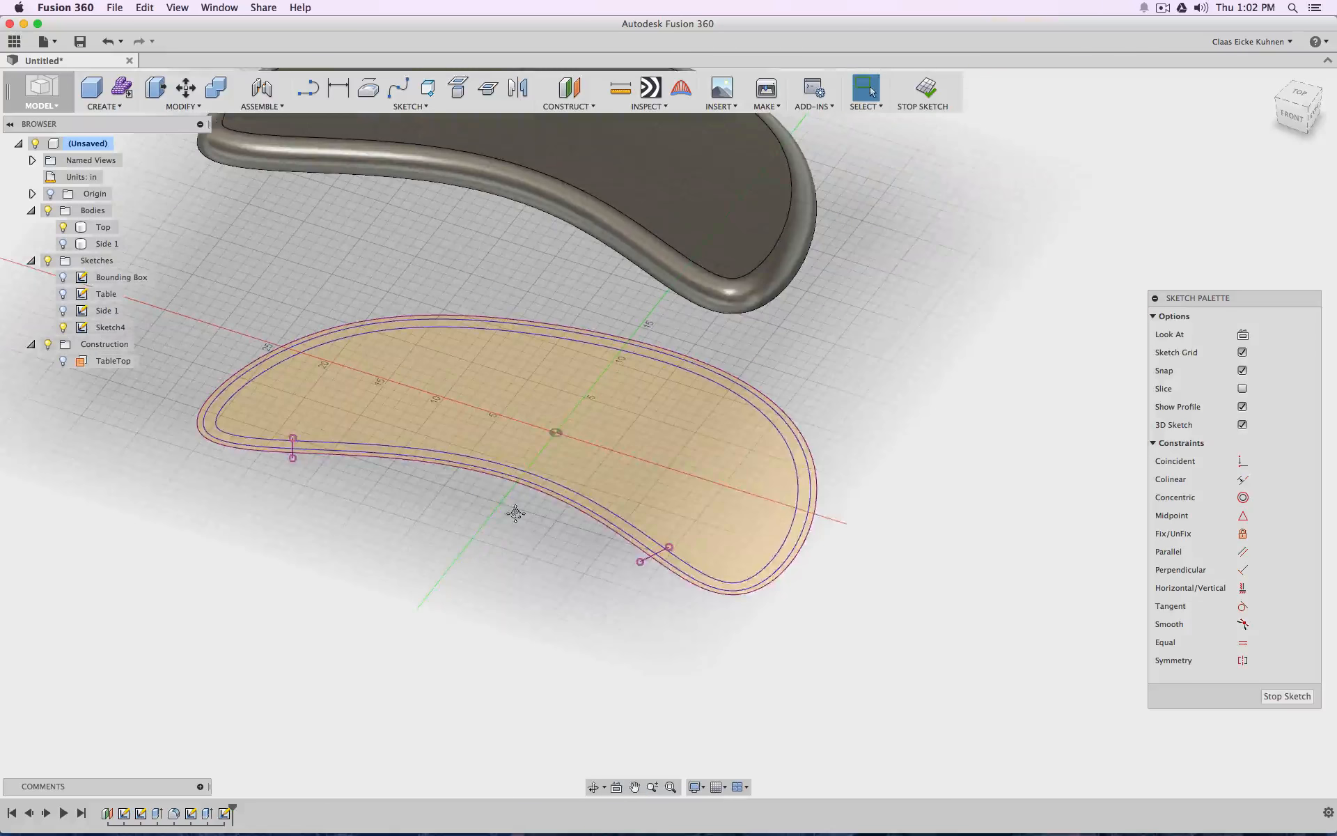
pyautogui.moveTo(515, 514)
pyautogui.mouseDown(button='middle')
pyautogui.moveTo(690, 535)
pyautogui.moveTo(770, 524)
pyautogui.mouseUp(button='middle')
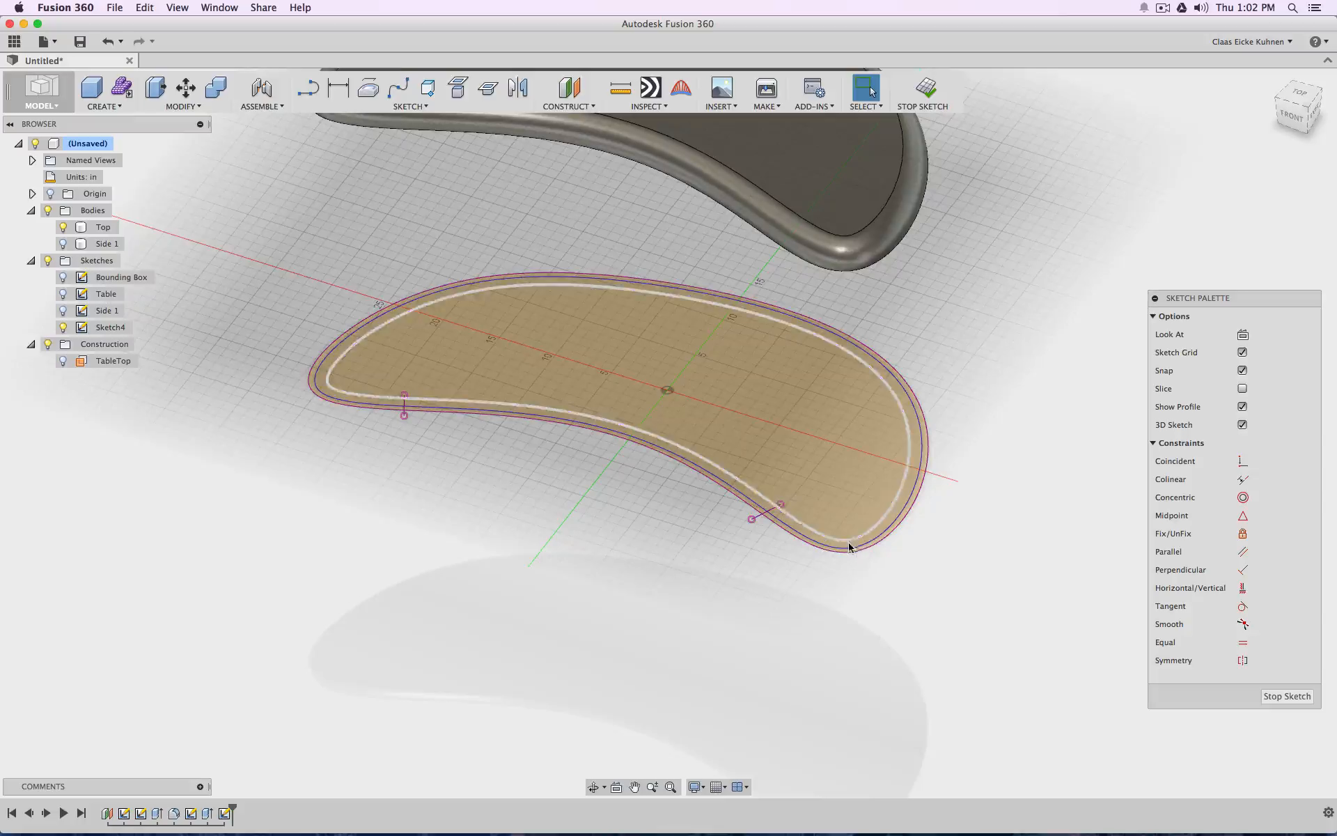
pyautogui.scroll(5, 829, 543)
pyautogui.click(628, 481)
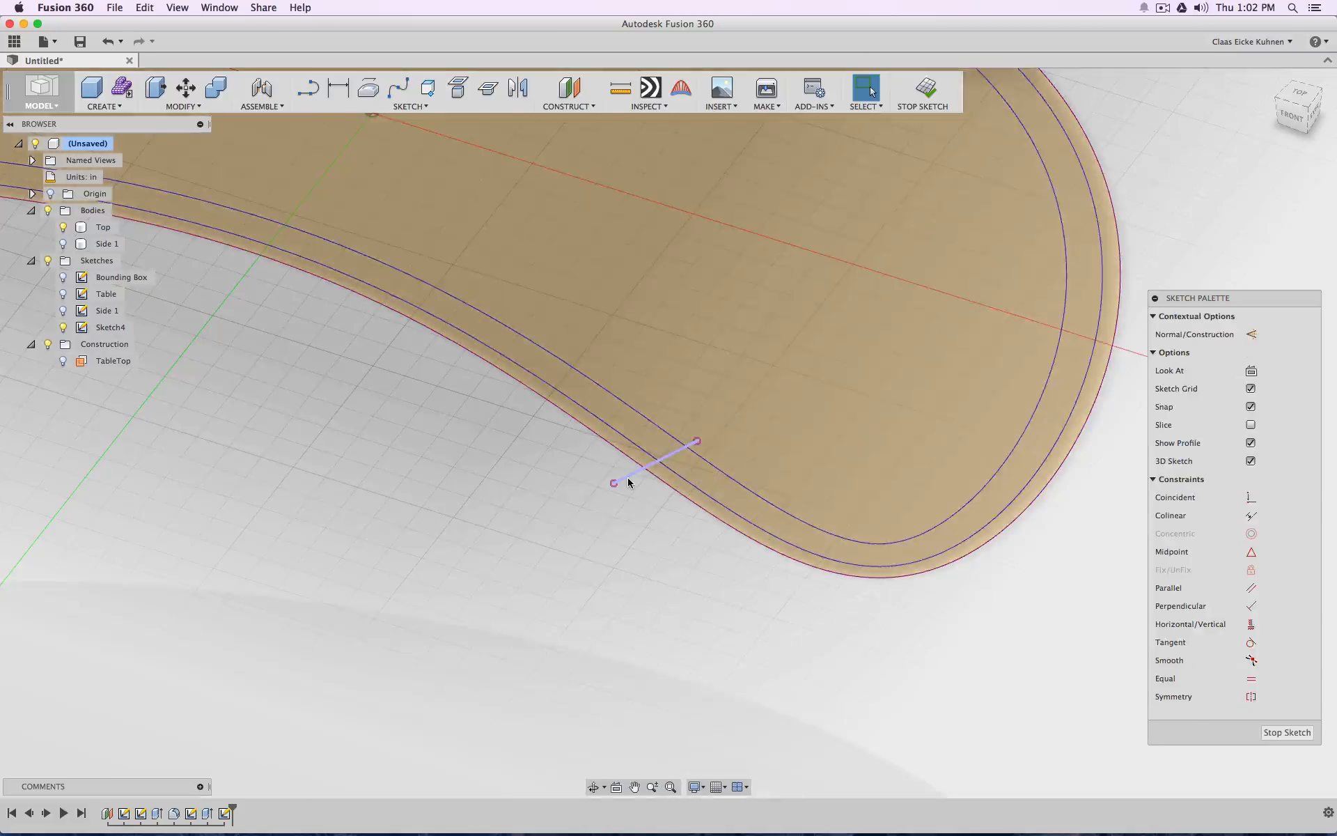
pyautogui.rightClick(629, 480)
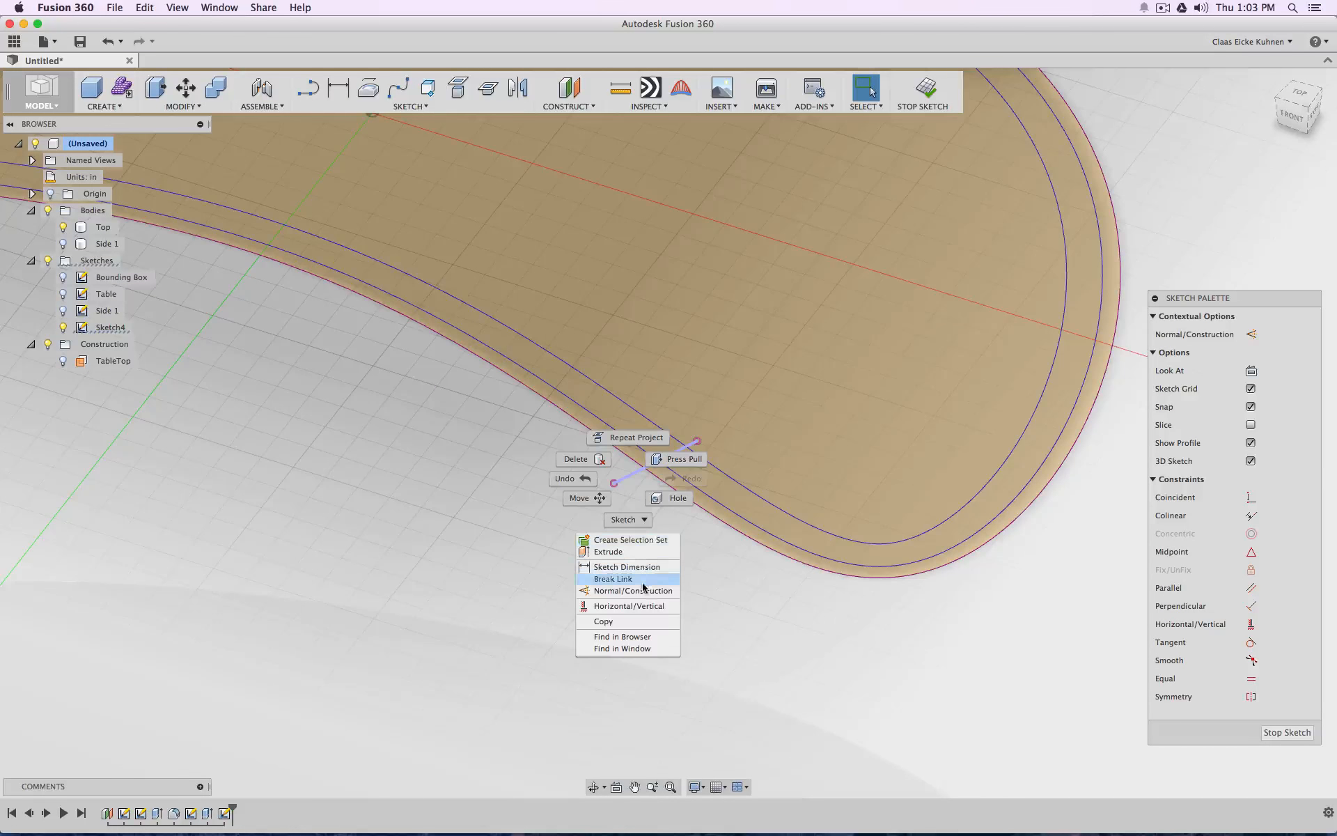
pyautogui.click(665, 582)
pyautogui.moveTo(409, 488); pyautogui.dragTo(1048, 627, button='middle')
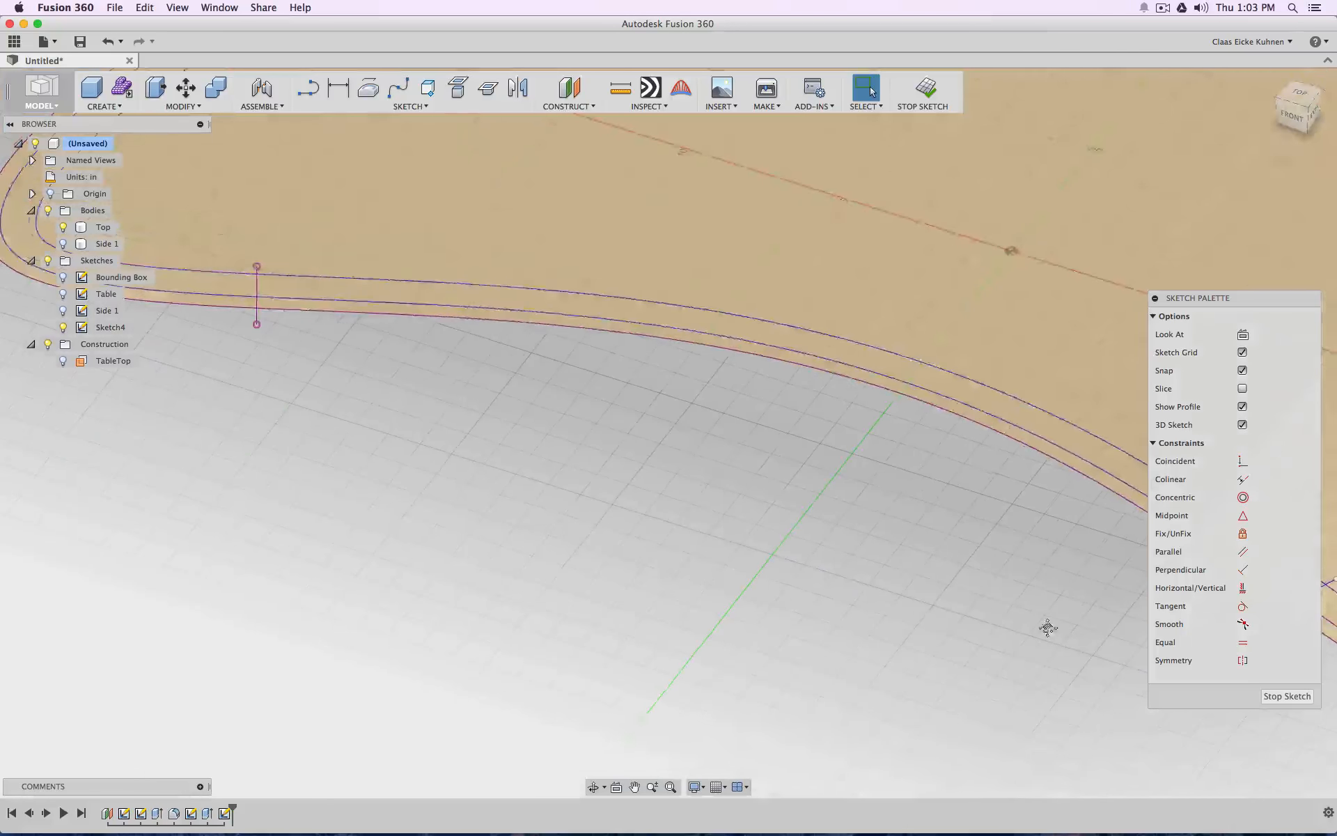
pyautogui.click(256, 320)
pyautogui.rightClick(257, 319)
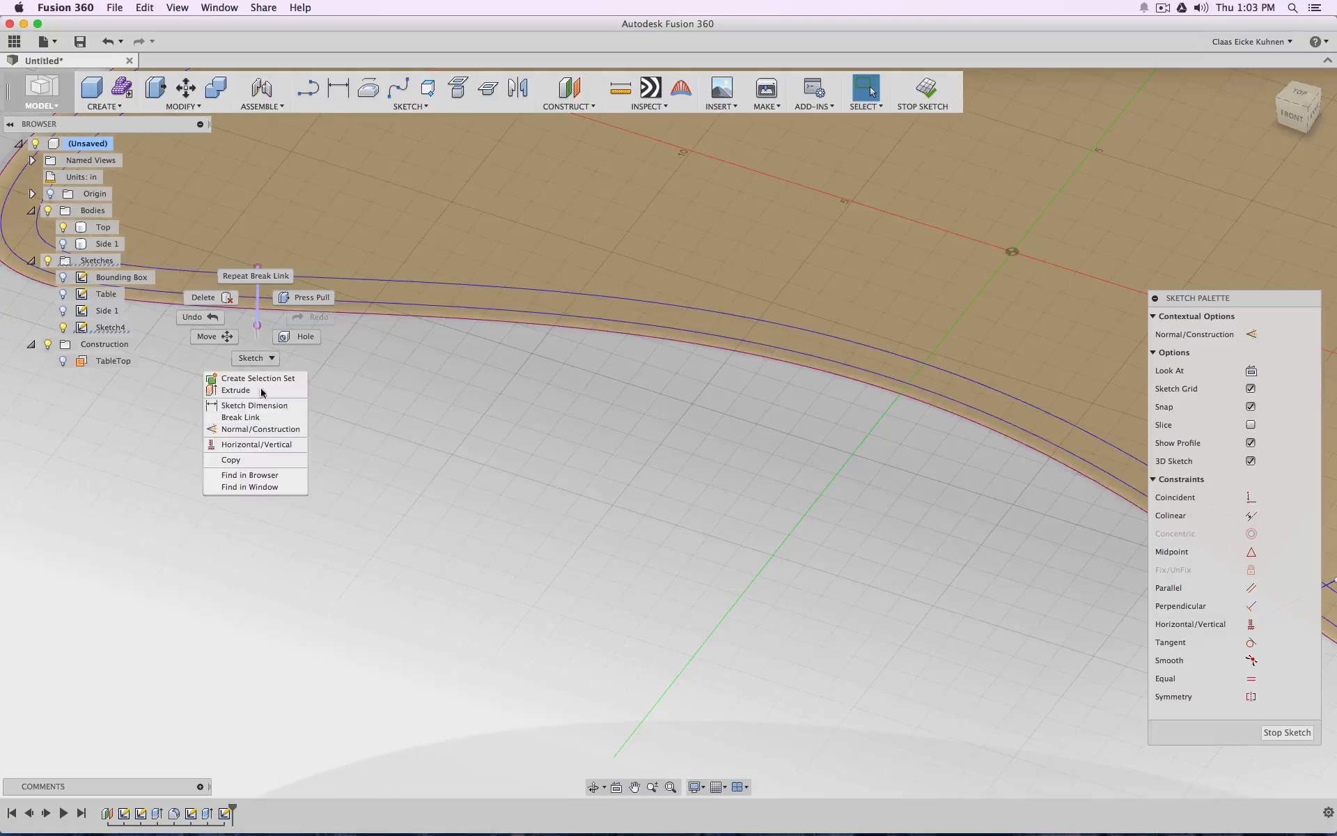
pyautogui.click(259, 418)
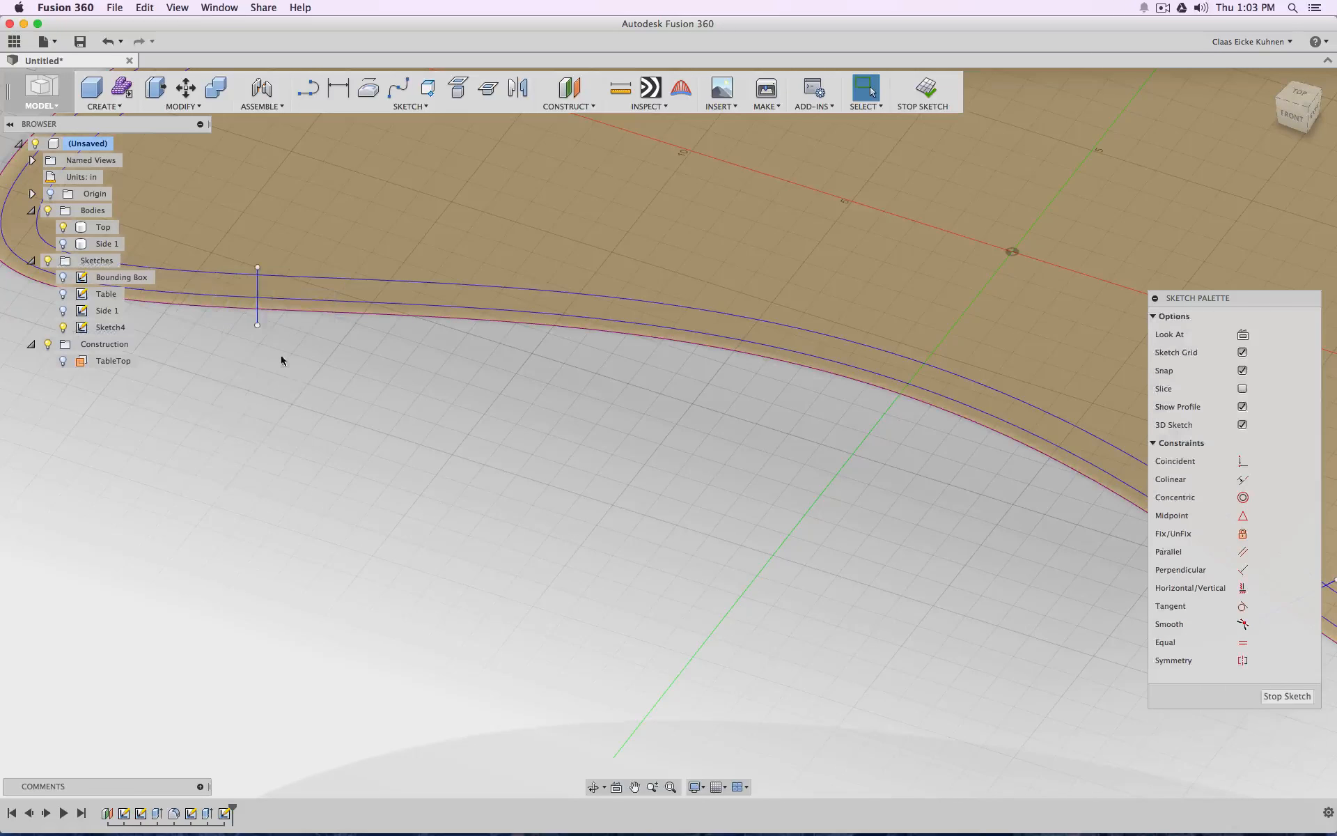
# Move the narrow-end line a short way along the concave side toward the middle and adjust its outer endpoint
pyautogui.moveTo(256, 314); pyautogui.dragTo(282, 317)
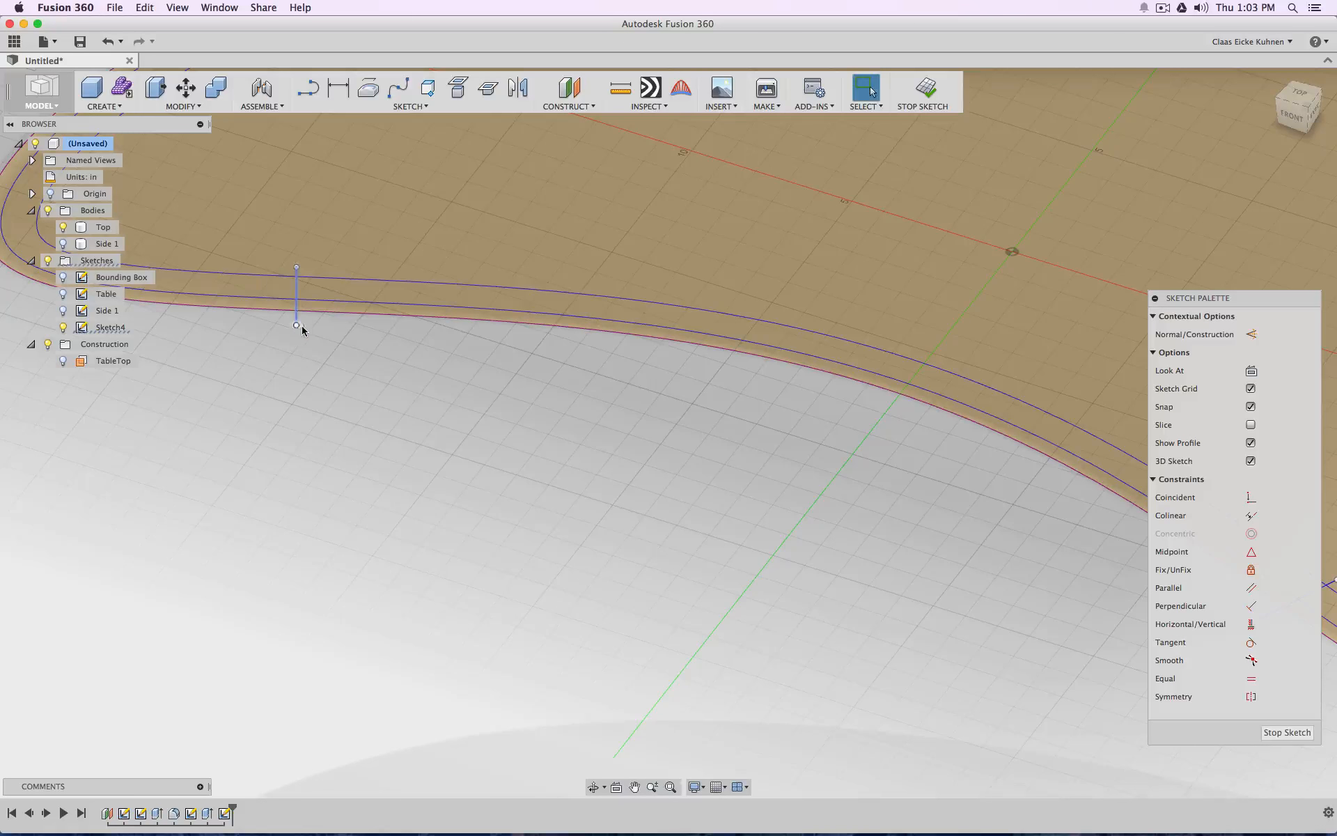
pyautogui.click(299, 324)
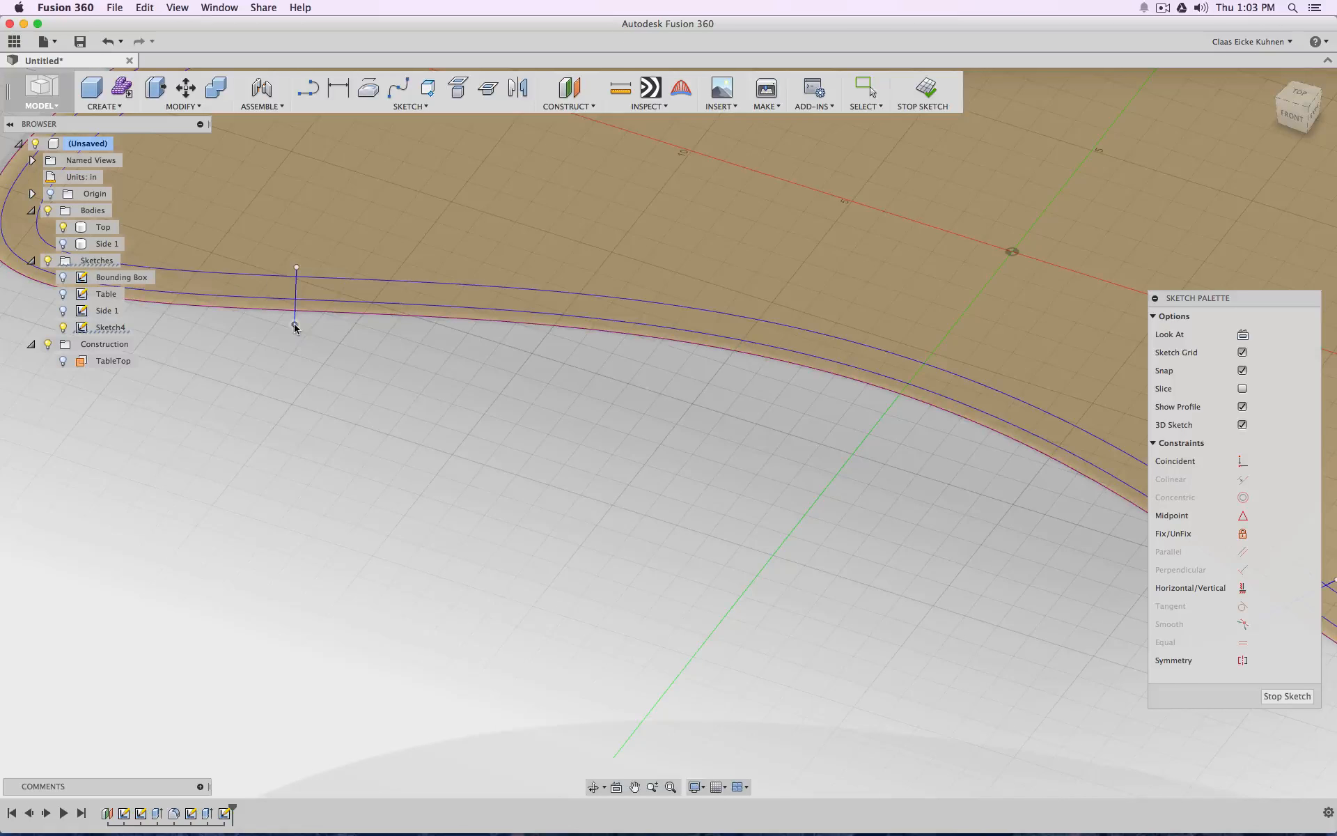
pyautogui.scroll(5, 555, 474)
pyautogui.moveTo(555, 475); pyautogui.dragTo(418, 548, button='middle')
pyautogui.scroll(-4, 649, 558)
pyautogui.scroll(-6, 649, 561)
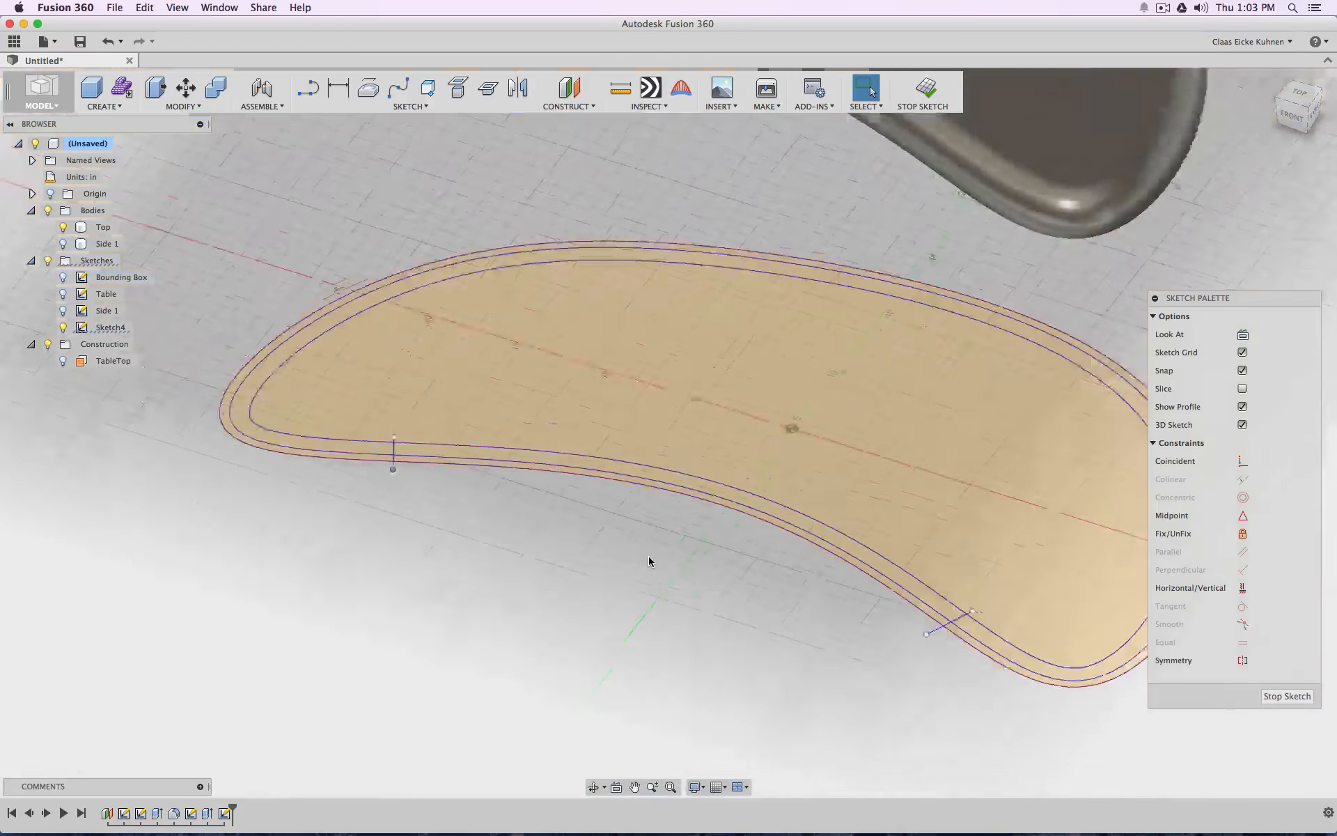
pyautogui.moveTo(613, 530); pyautogui.dragTo(462, 507, button='middle')
# Finish the sketch, try extruding the open wall band about 10.3 in as a new body, and undo the extrusion
pyautogui.click(926, 88)
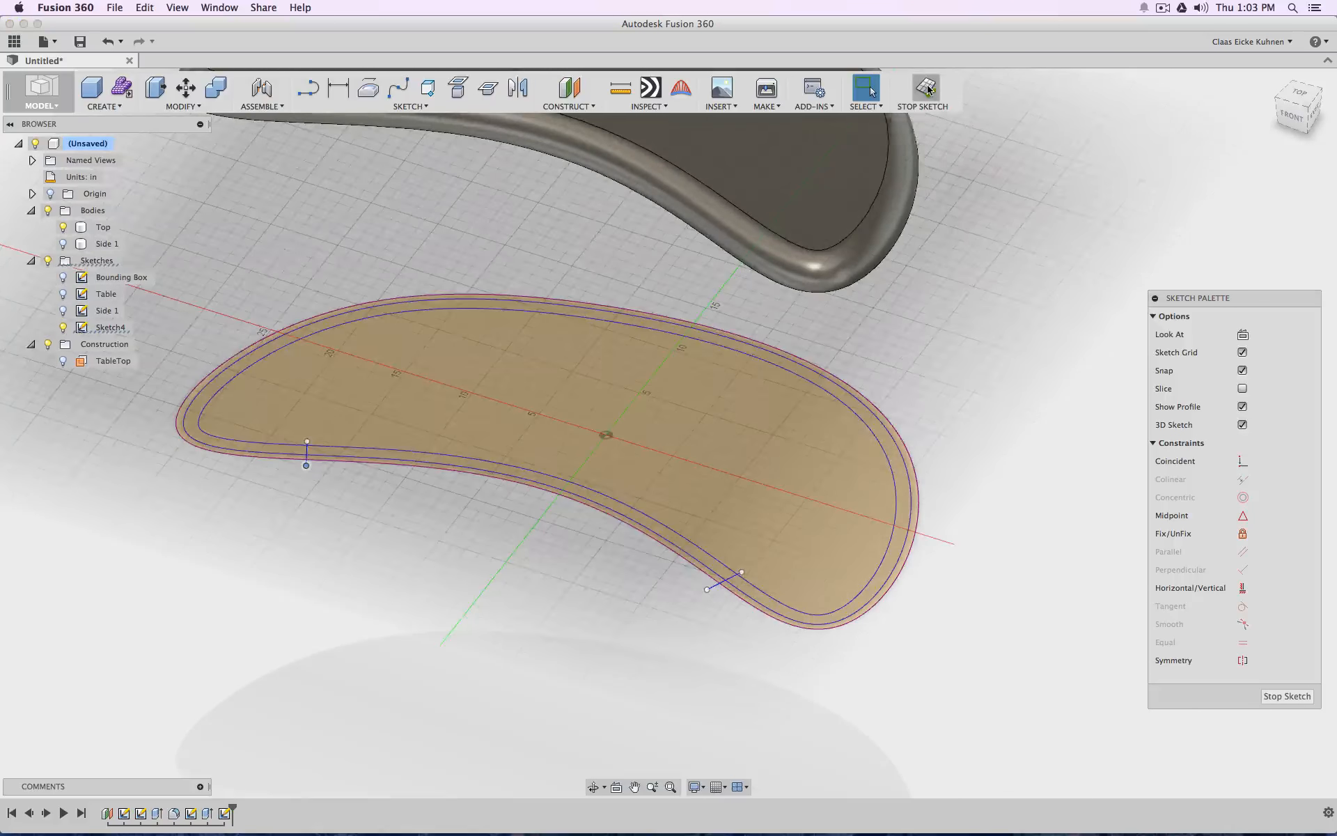
pyautogui.click(116, 108)
pyautogui.click(115, 207)
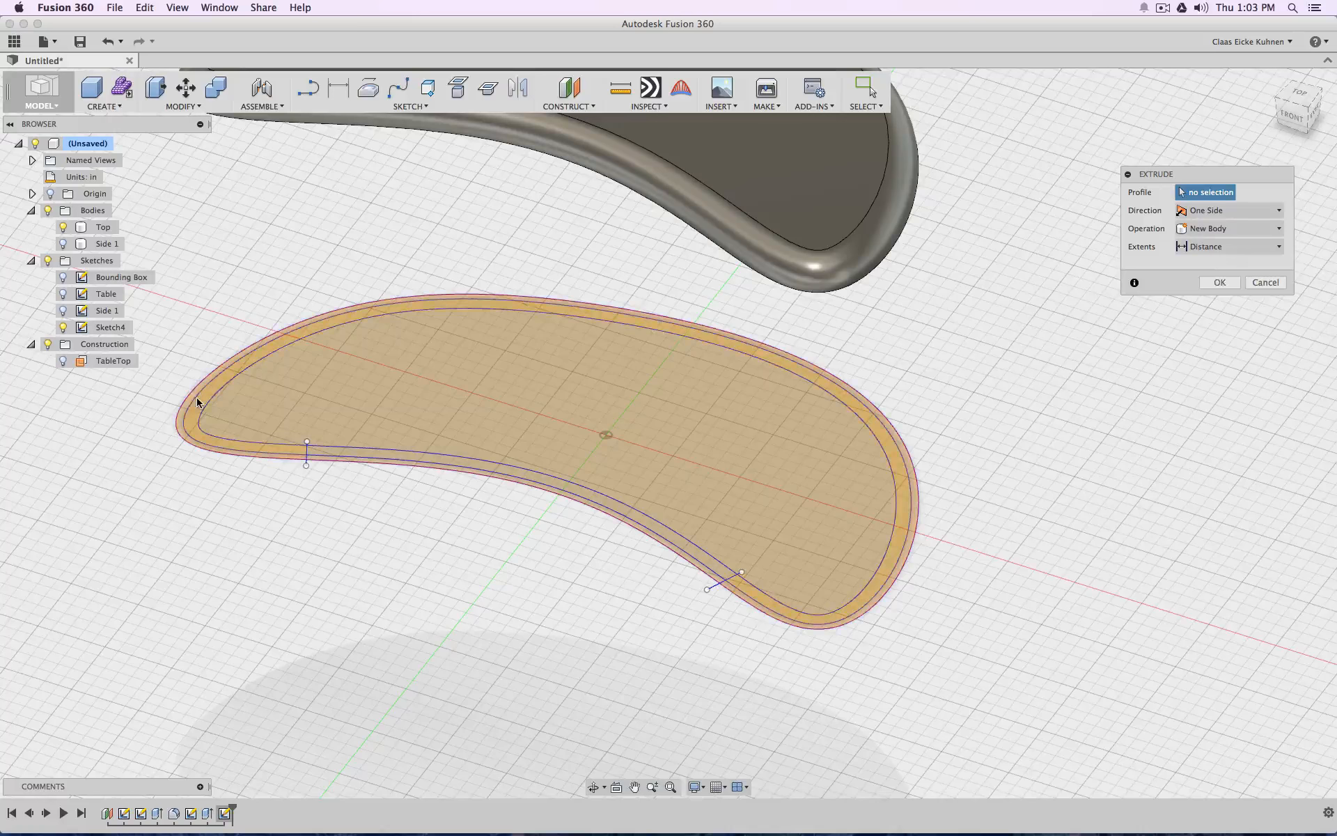
pyautogui.click(517, 362)
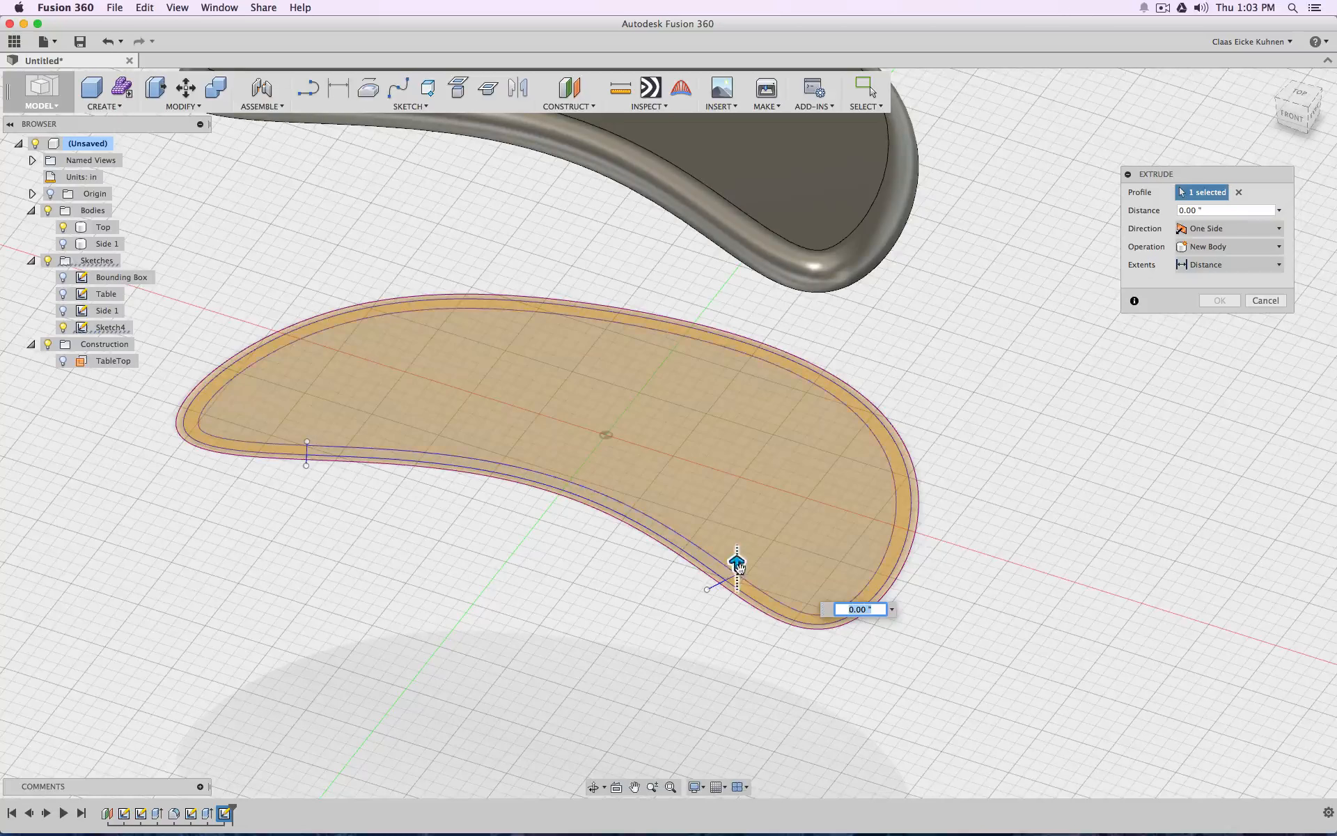
pyautogui.moveTo(737, 562); pyautogui.dragTo(737, 443)
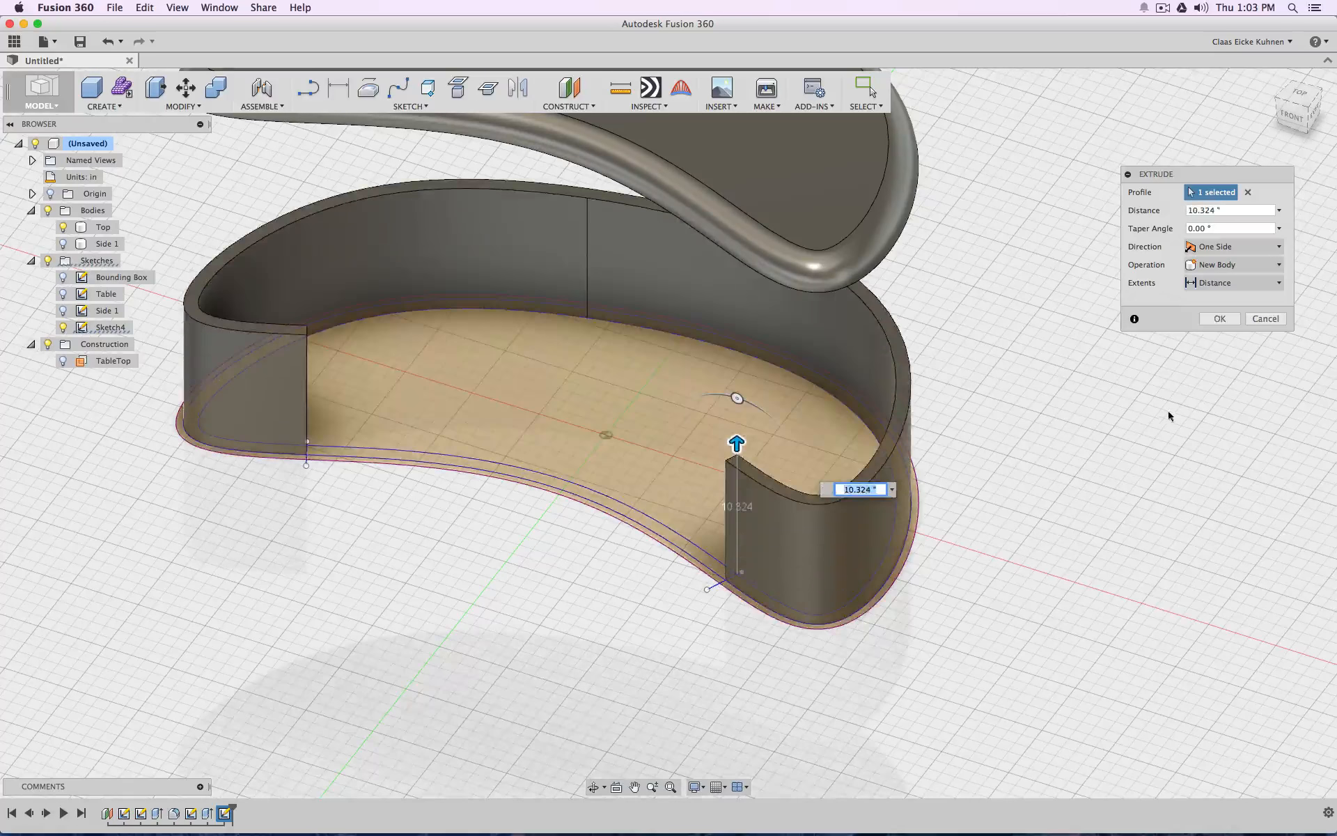
pyautogui.click(1217, 322)
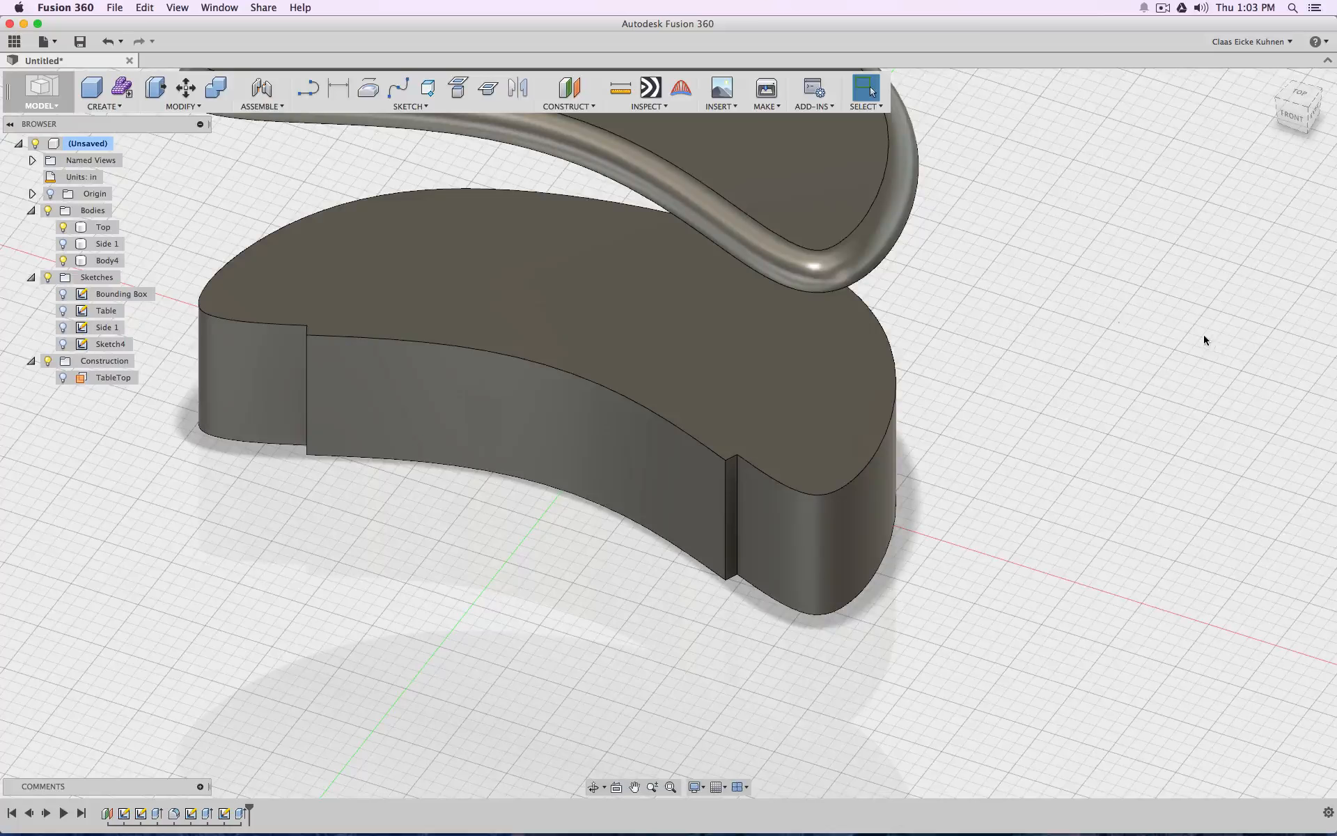
pyautogui.press('super+z')
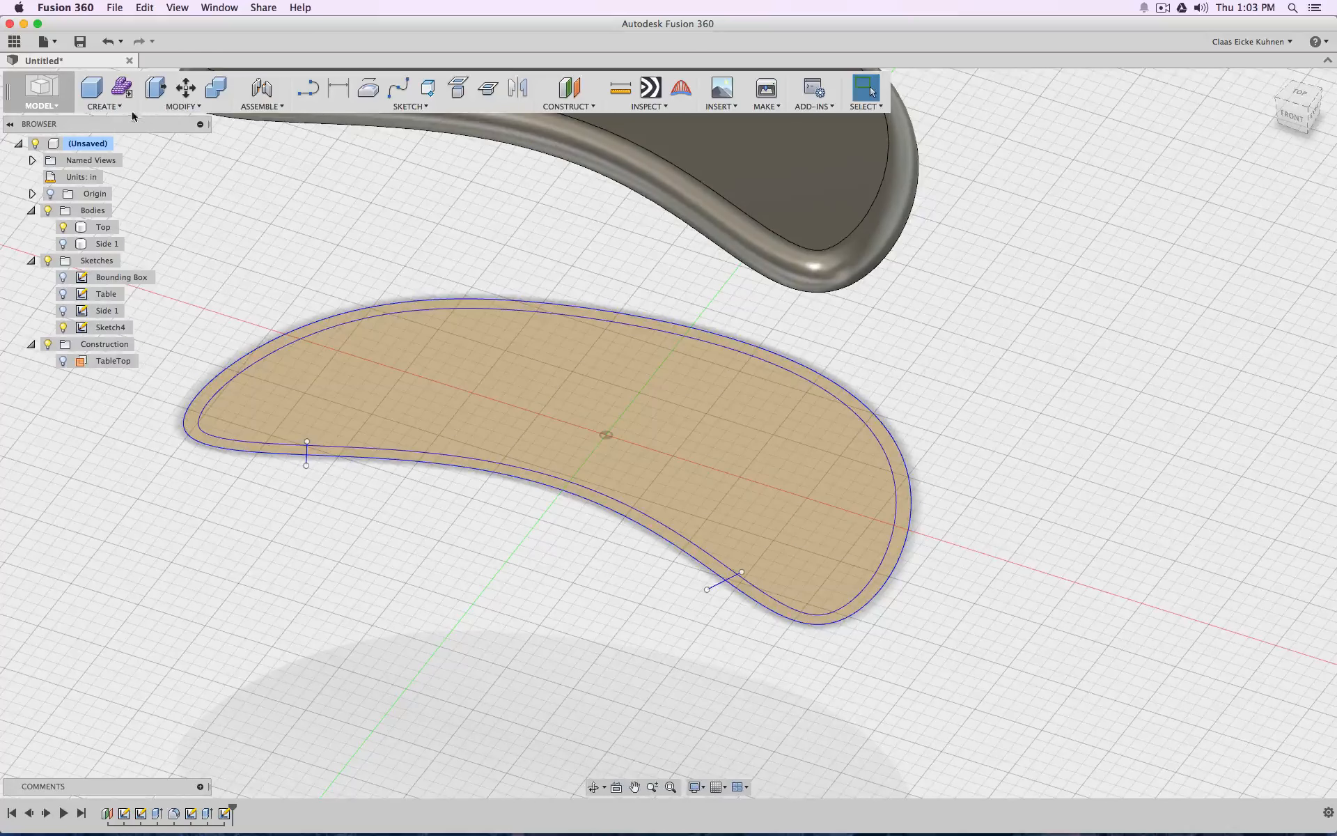
# Extrude the wall band profile between the two remaining outlines about 9.3 in upward as a new body
pyautogui.click(105, 107)
pyautogui.click(108, 210)
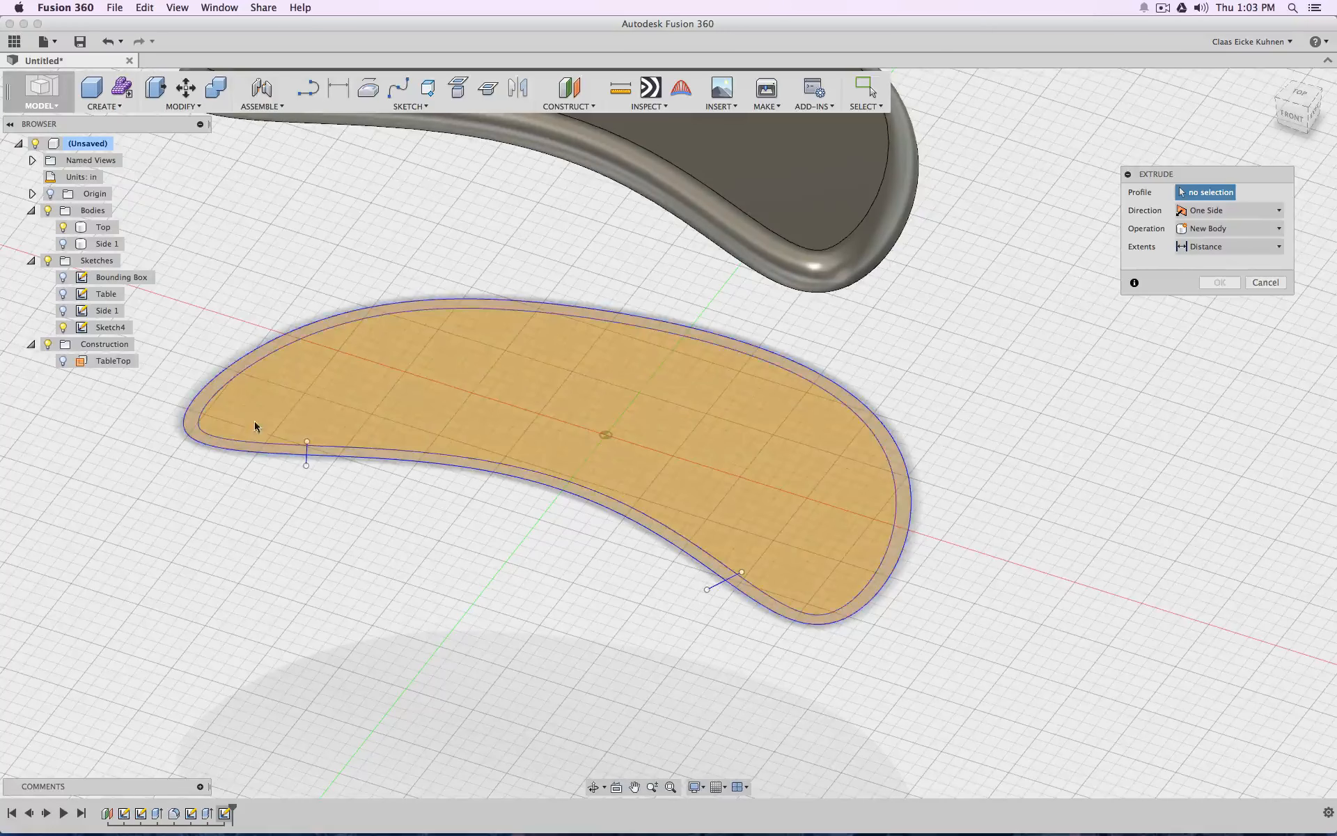
pyautogui.click(257, 448)
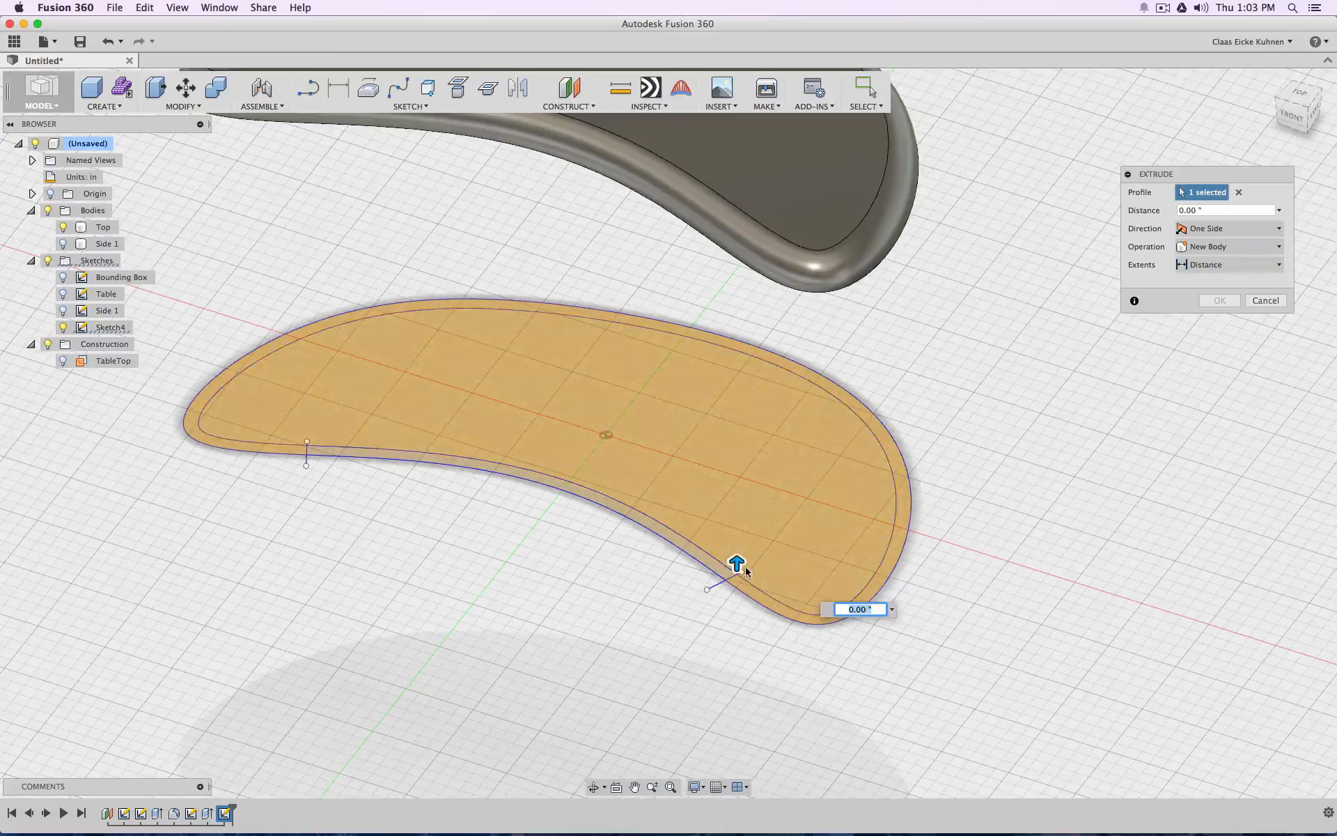
pyautogui.moveTo(737, 561); pyautogui.dragTo(737, 462)
pyautogui.press('Return')
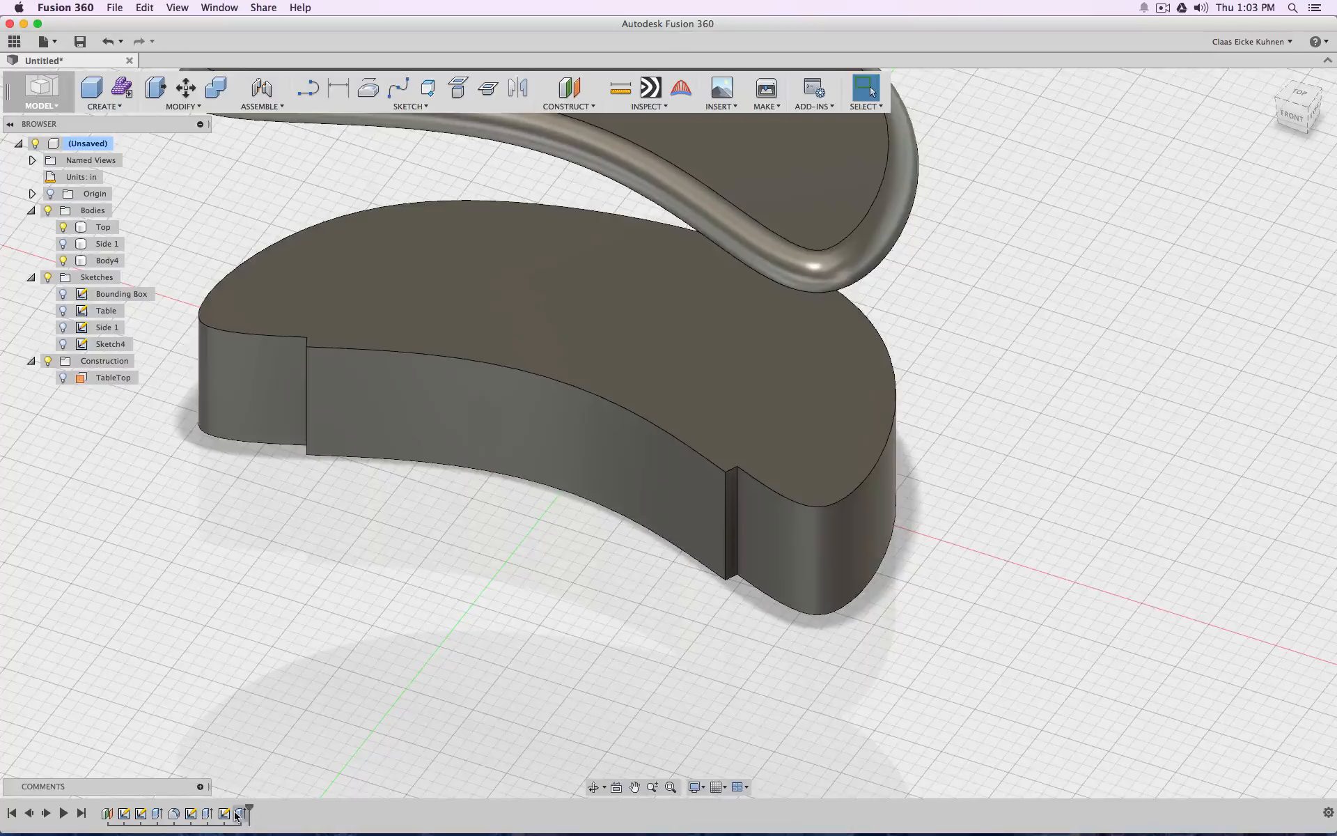
# Check the new extrusion's settings without changing them, and reopen its sketch, Sketch4, for editing
pyautogui.doubleClick(239, 813)
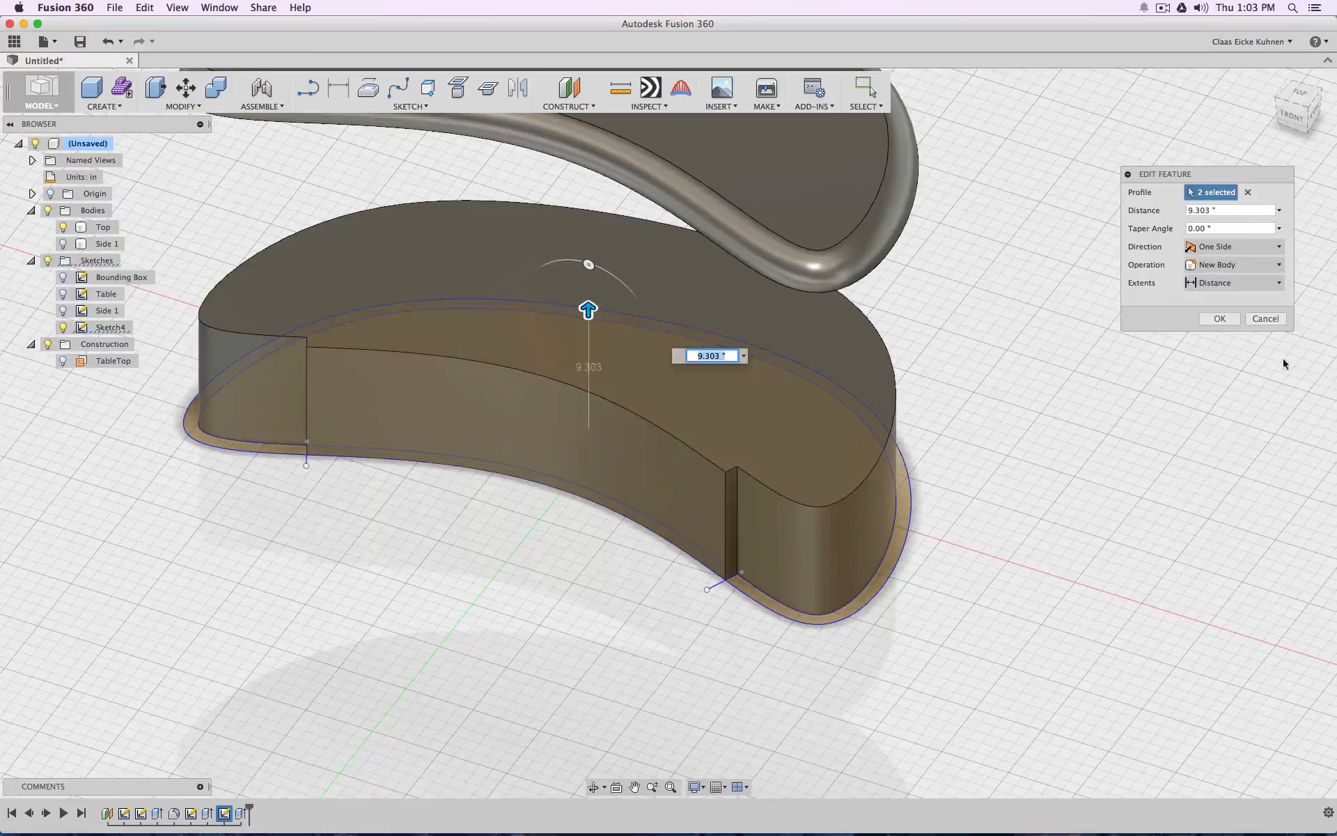
pyautogui.click(1270, 321)
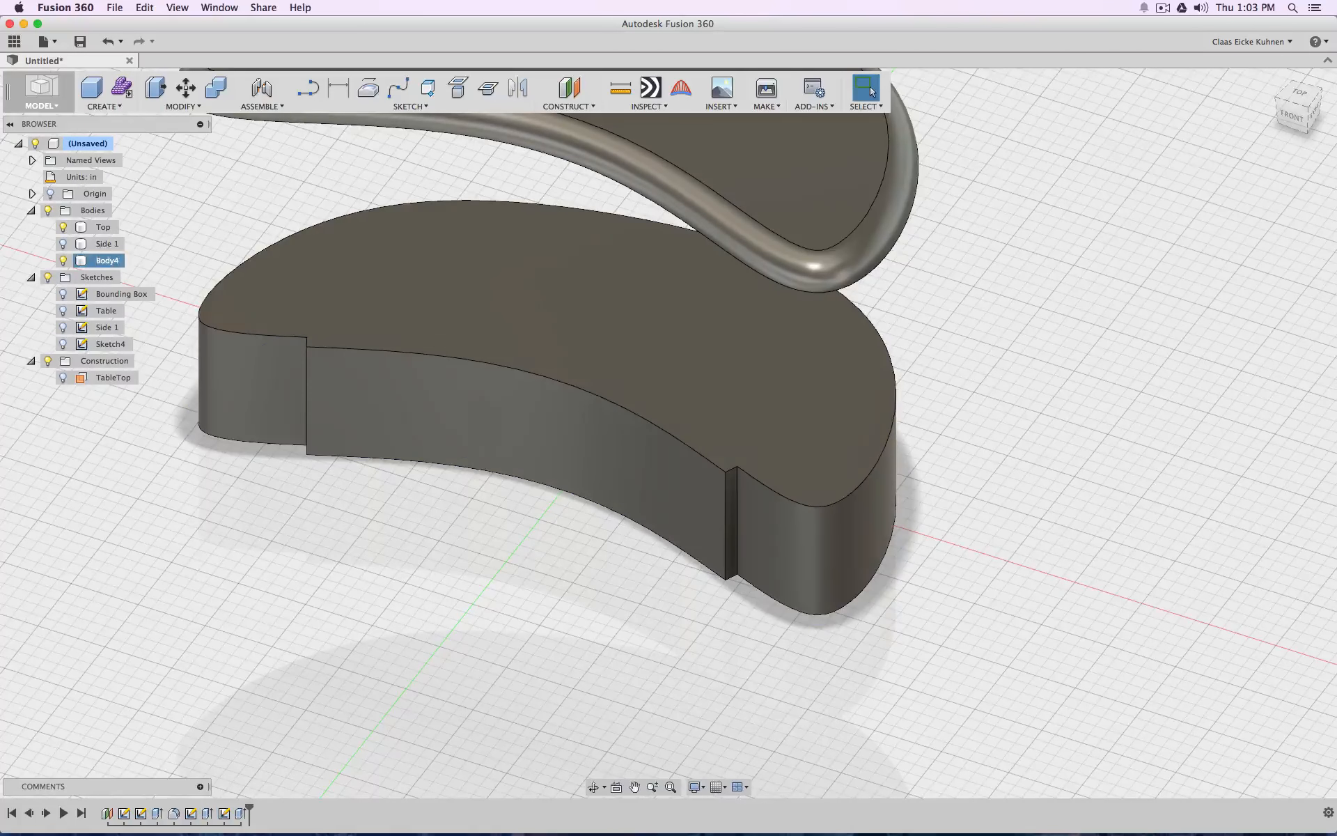
pyautogui.doubleClick(87, 345)
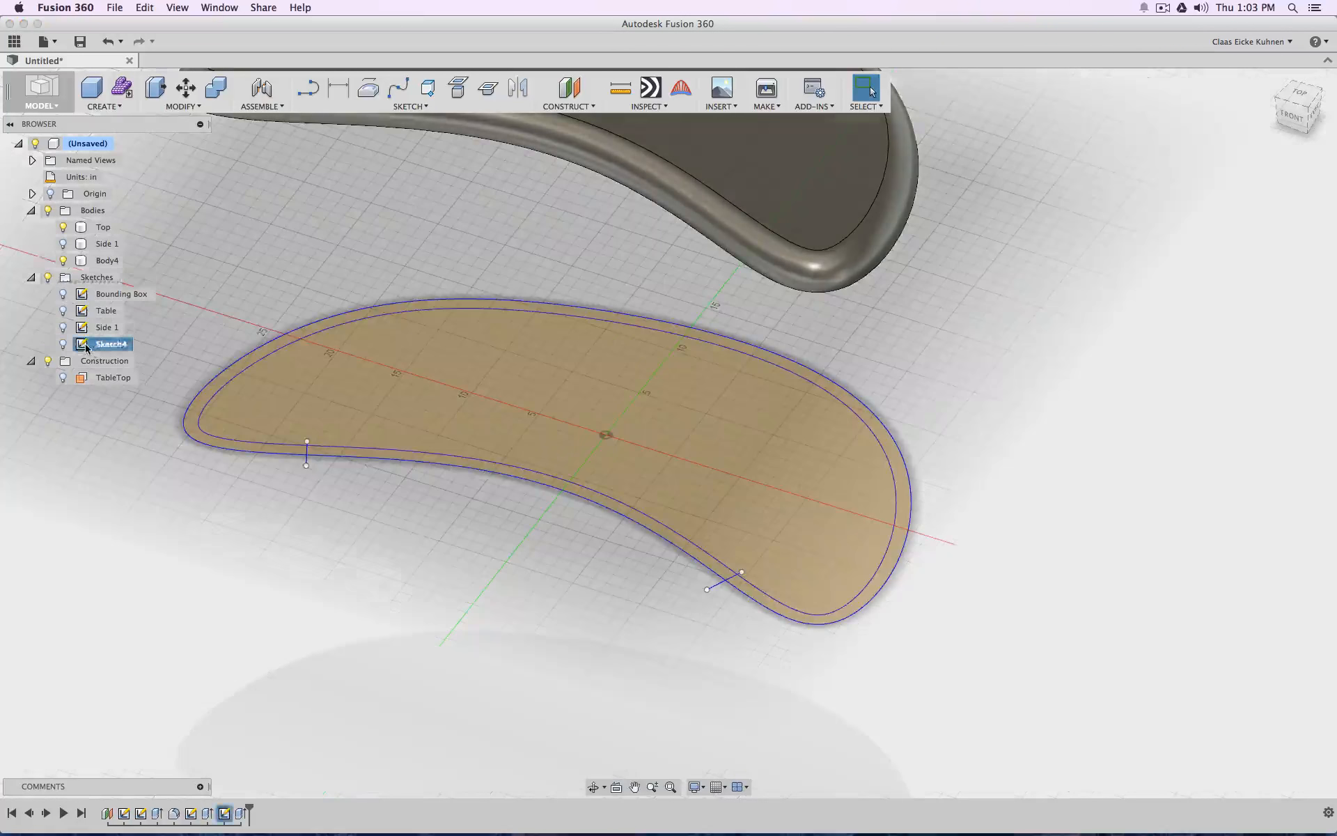
# Trim the inner and outer outlines on the concave side between the two end lines and finish the sketch
pyautogui.click(442, 108)
pyautogui.click(426, 312)
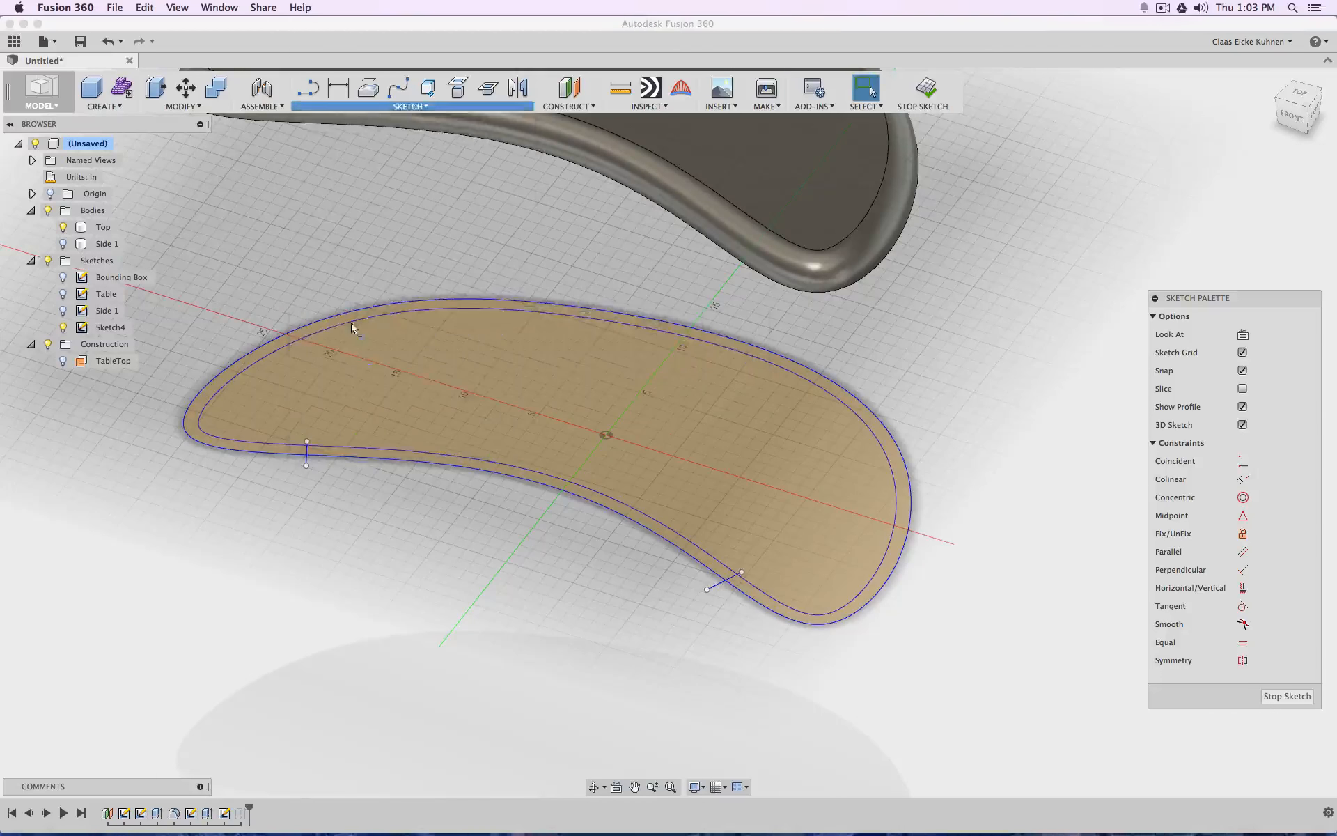
pyautogui.click(360, 447)
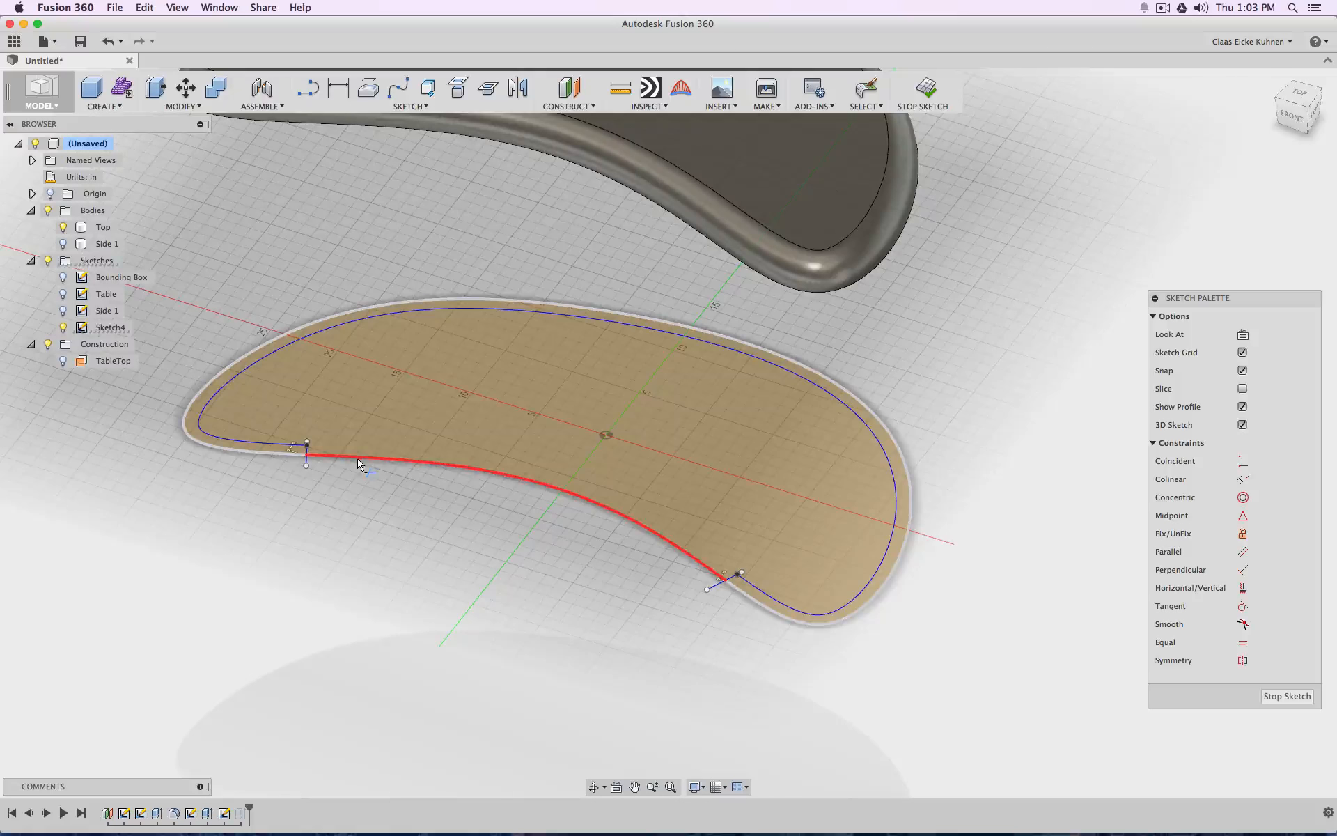
pyautogui.click(359, 463)
pyautogui.click(935, 94)
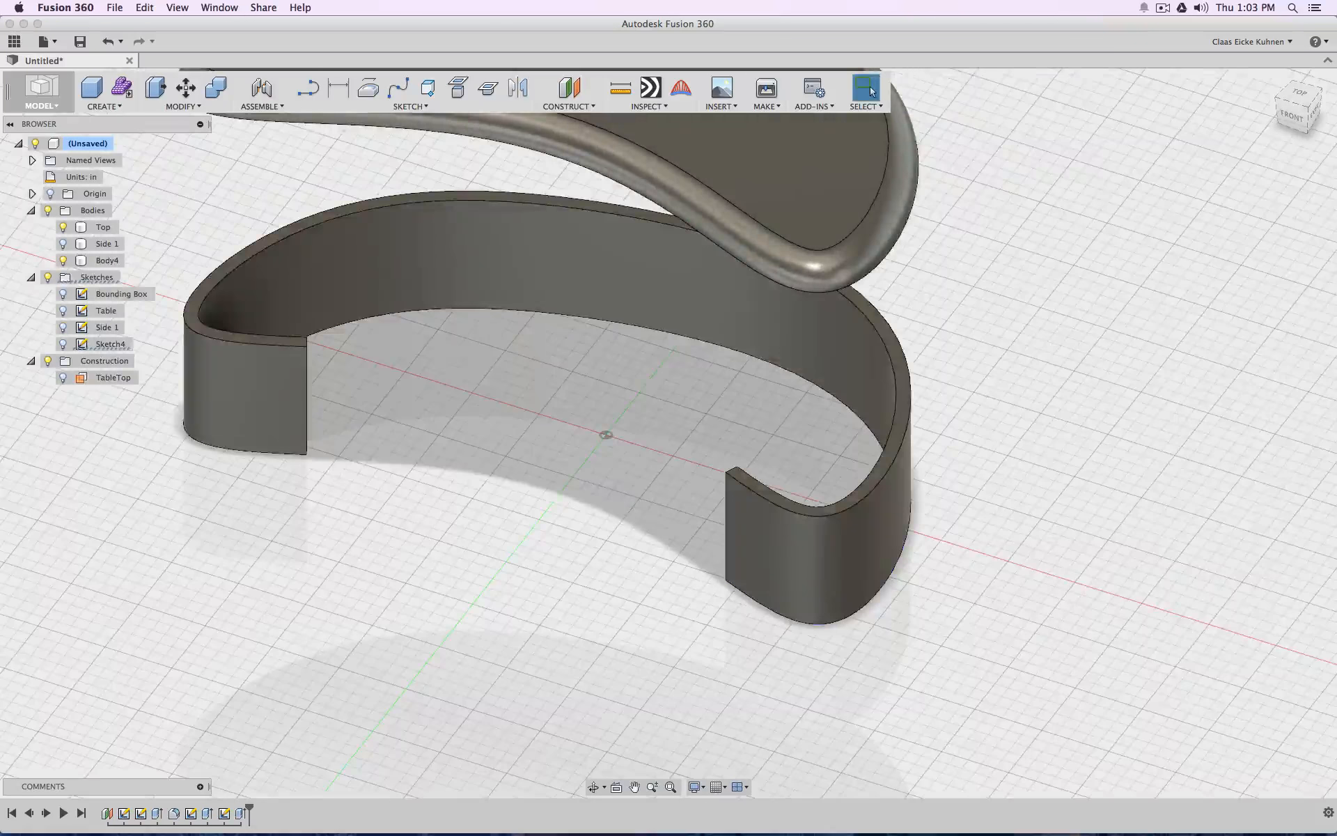
# Increase the wall band's extrusion distance so the wall reaches the underside of the tabletop
pyautogui.doubleClick(240, 814)
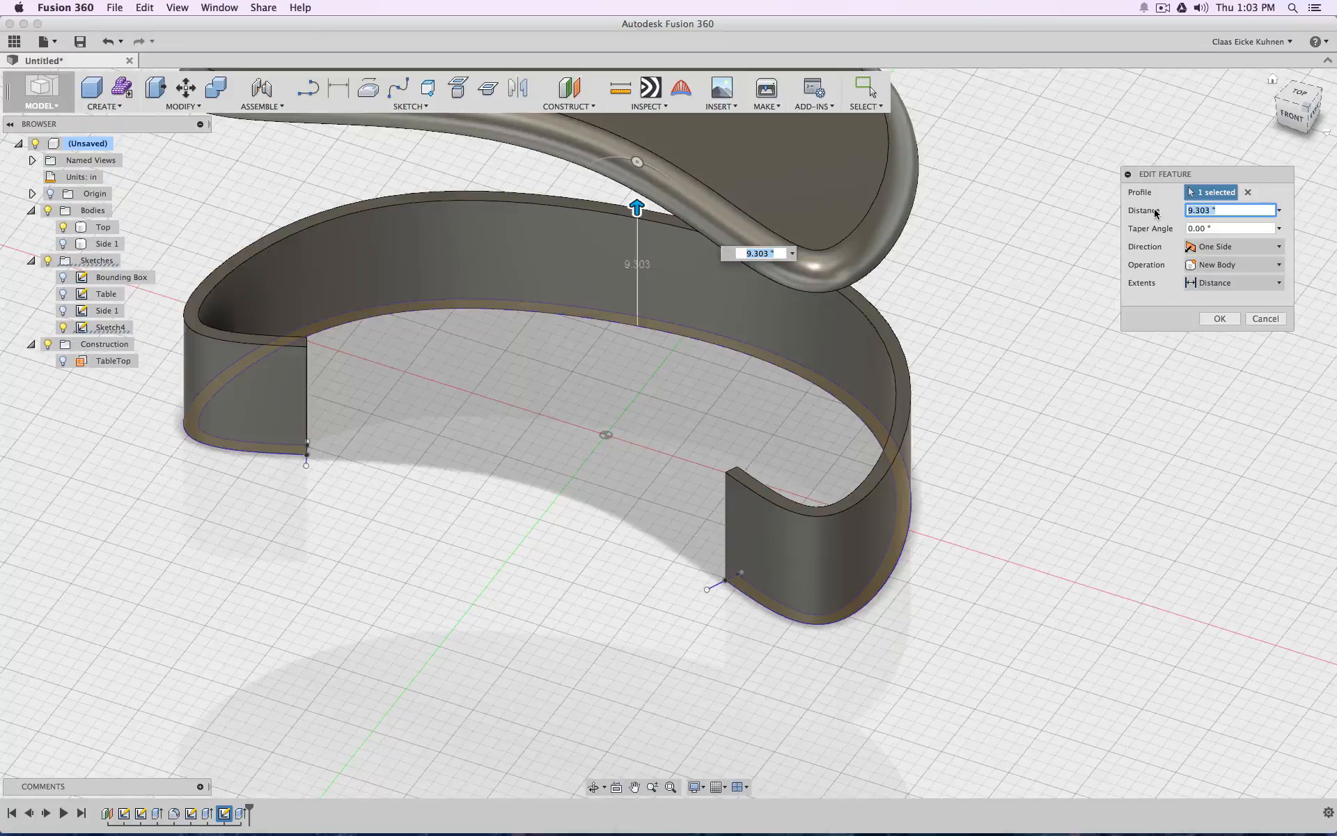
pyautogui.click(1228, 317)
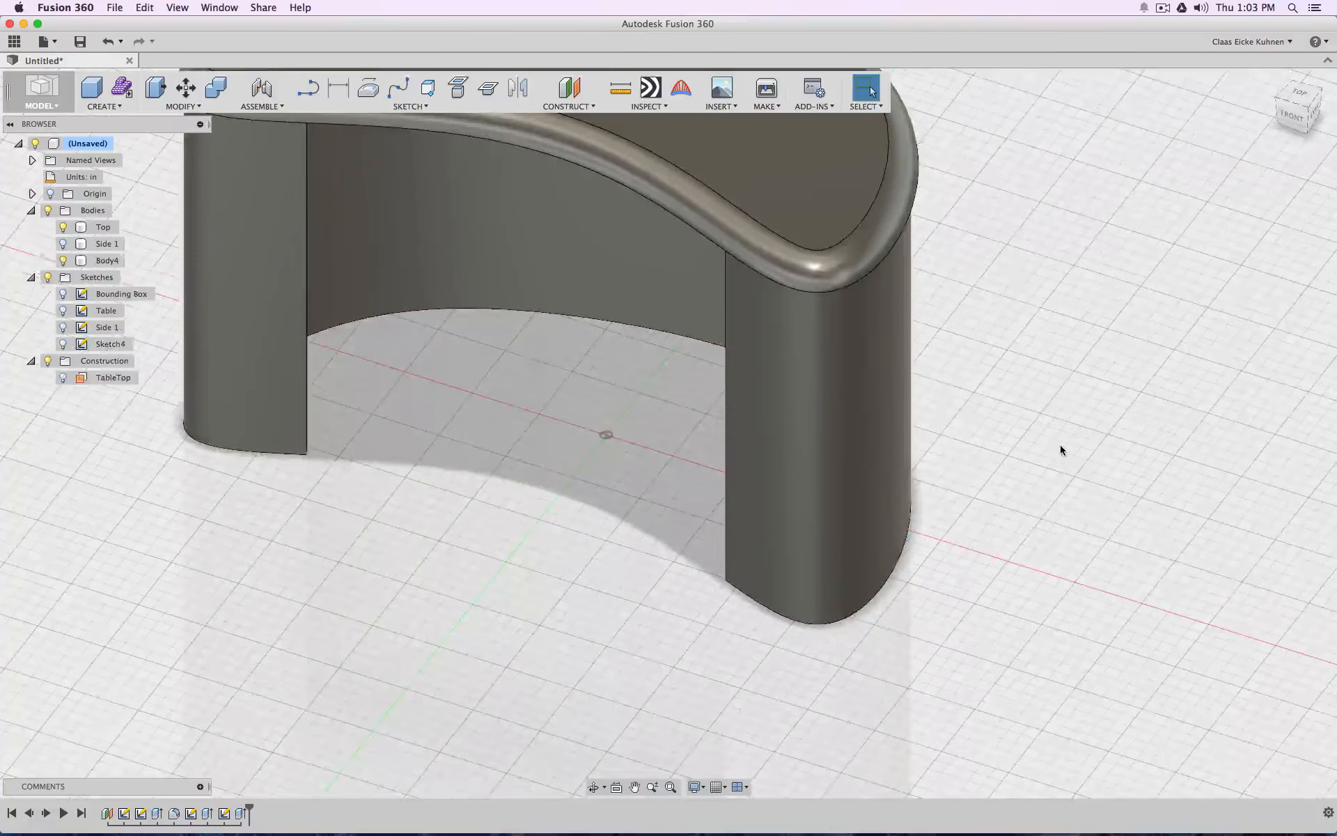
# Fillet the tabletop's lower outer edge with a constant radius of 0.1 in
pyautogui.scroll(-5, 1060, 447)
pyautogui.moveTo(1293, 115)
pyautogui.mouseDown()
pyautogui.moveTo(1290, 78)
pyautogui.moveTo(1240, 42)
pyautogui.moveTo(1203, 40)
pyautogui.moveTo(1010, 91)
pyautogui.moveTo(958, 122)
pyautogui.moveTo(902, 98)
pyautogui.moveTo(911, 41)
pyautogui.mouseUp()
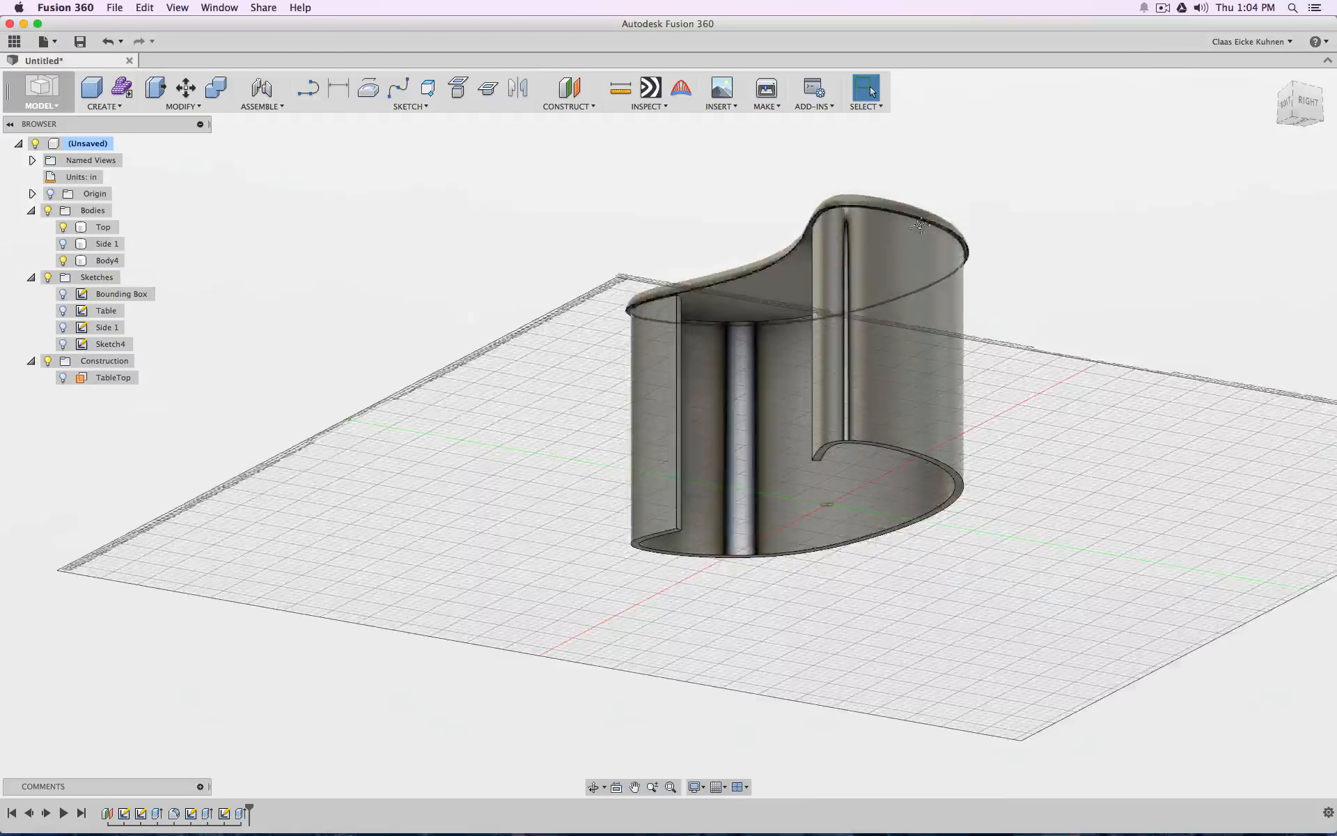
pyautogui.moveTo(916, 235); pyautogui.dragTo(834, 355, button='middle')
pyautogui.scroll(5, 836, 360)
pyautogui.scroll(3, 836, 359)
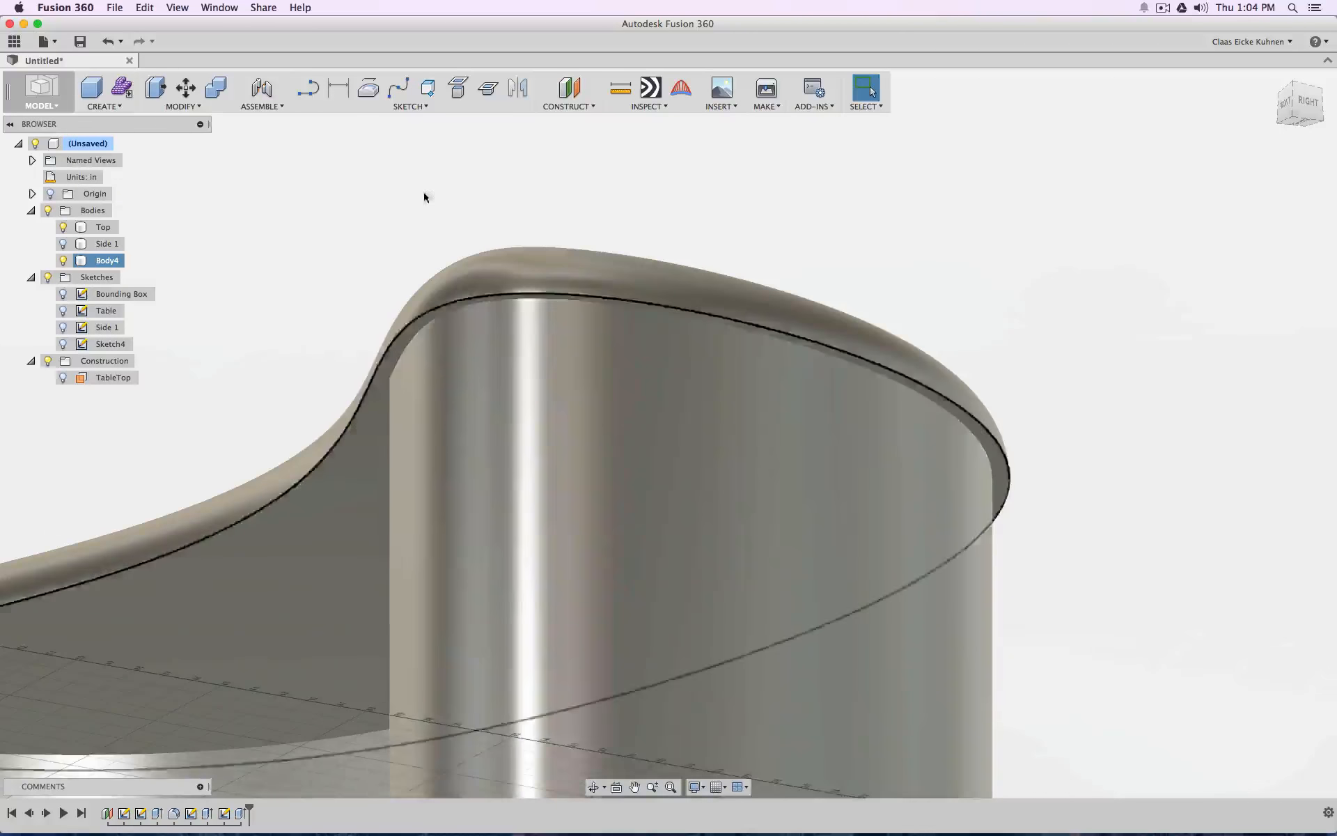
pyautogui.click(177, 108)
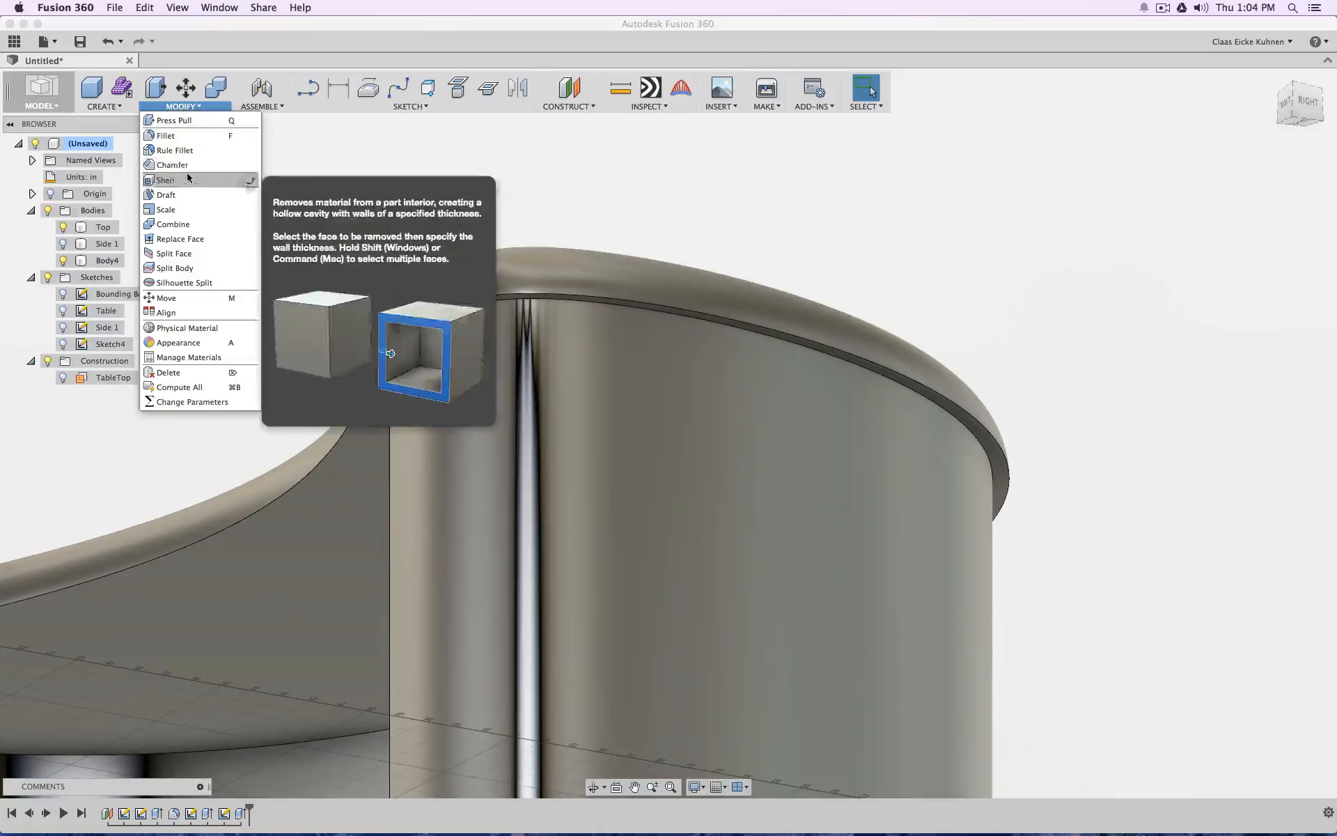
pyautogui.click(171, 135)
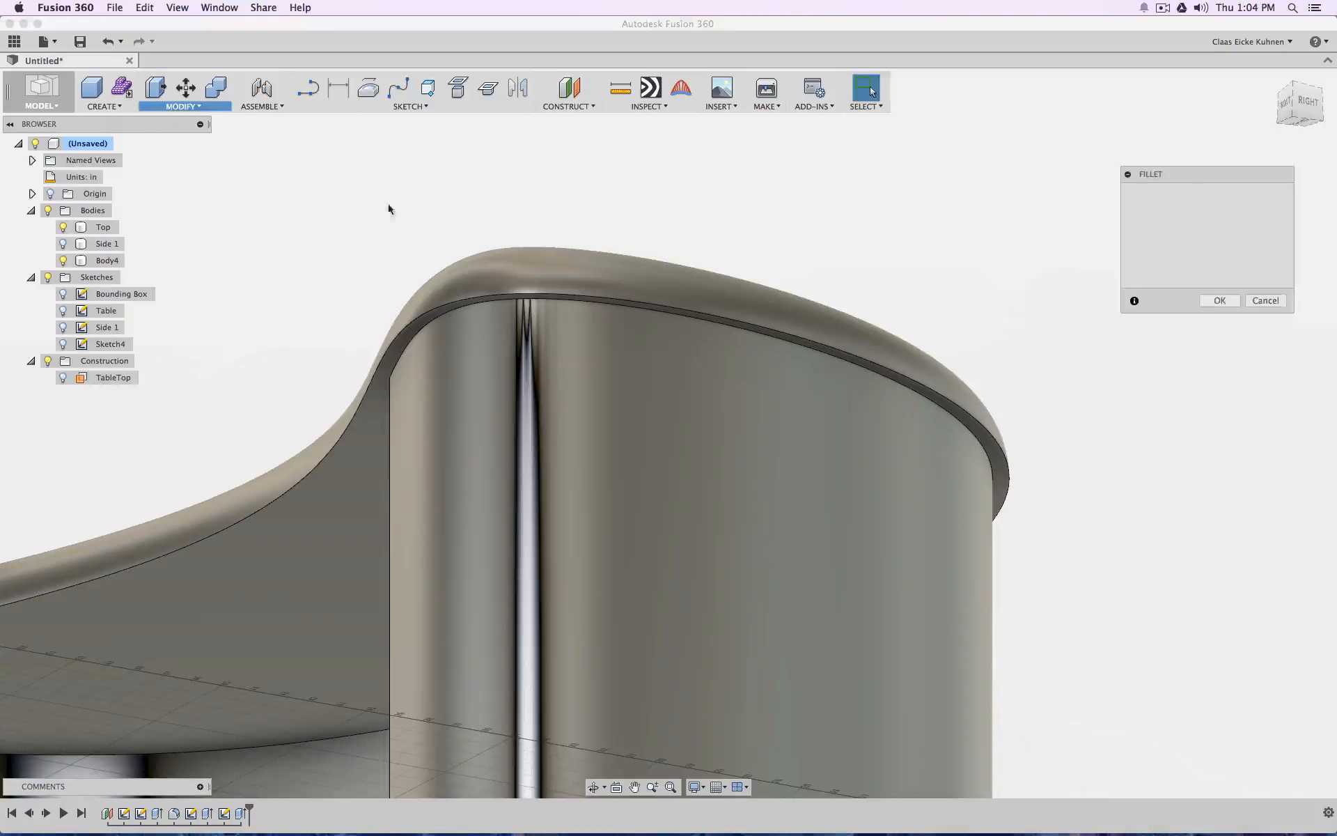
pyautogui.click(543, 295)
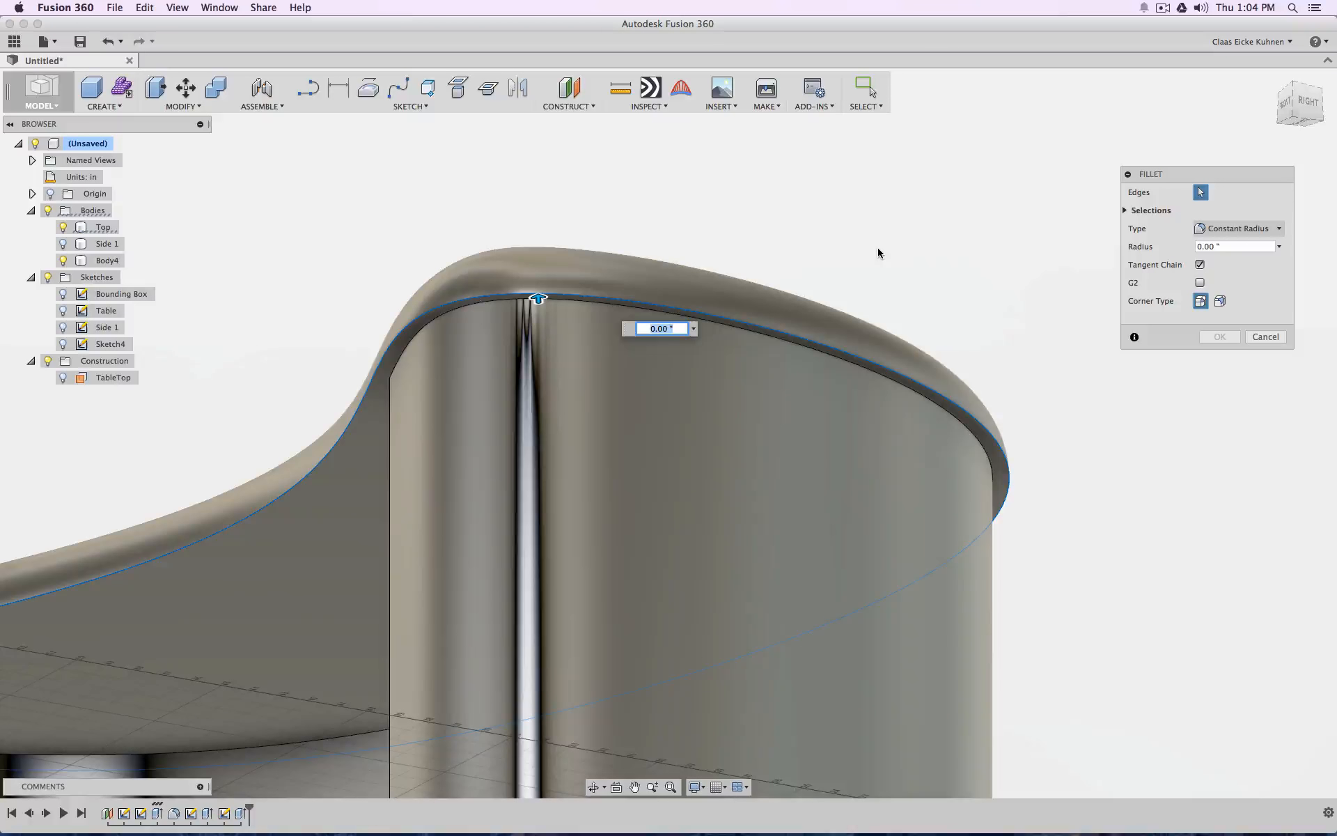
pyautogui.click(1253, 247)
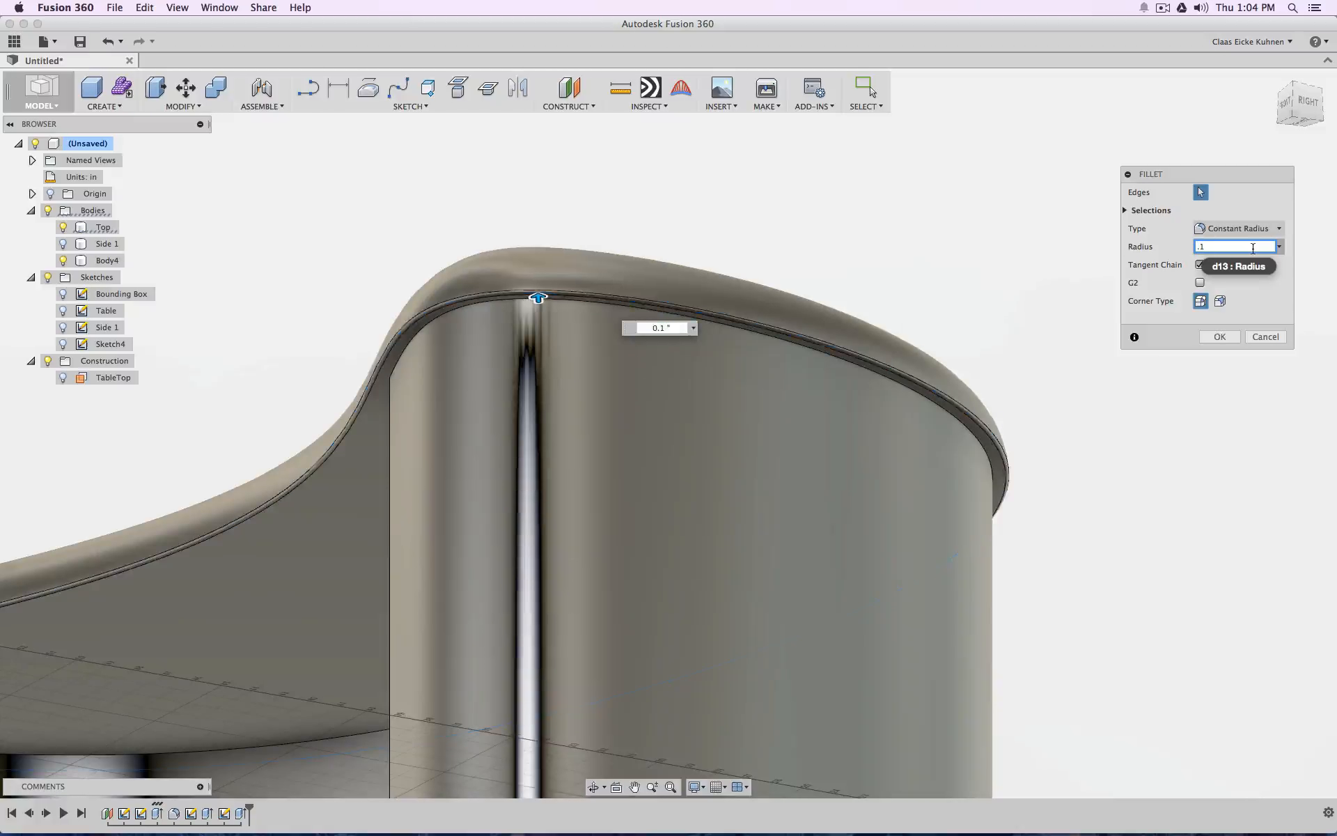
pyautogui.click(1219, 337)
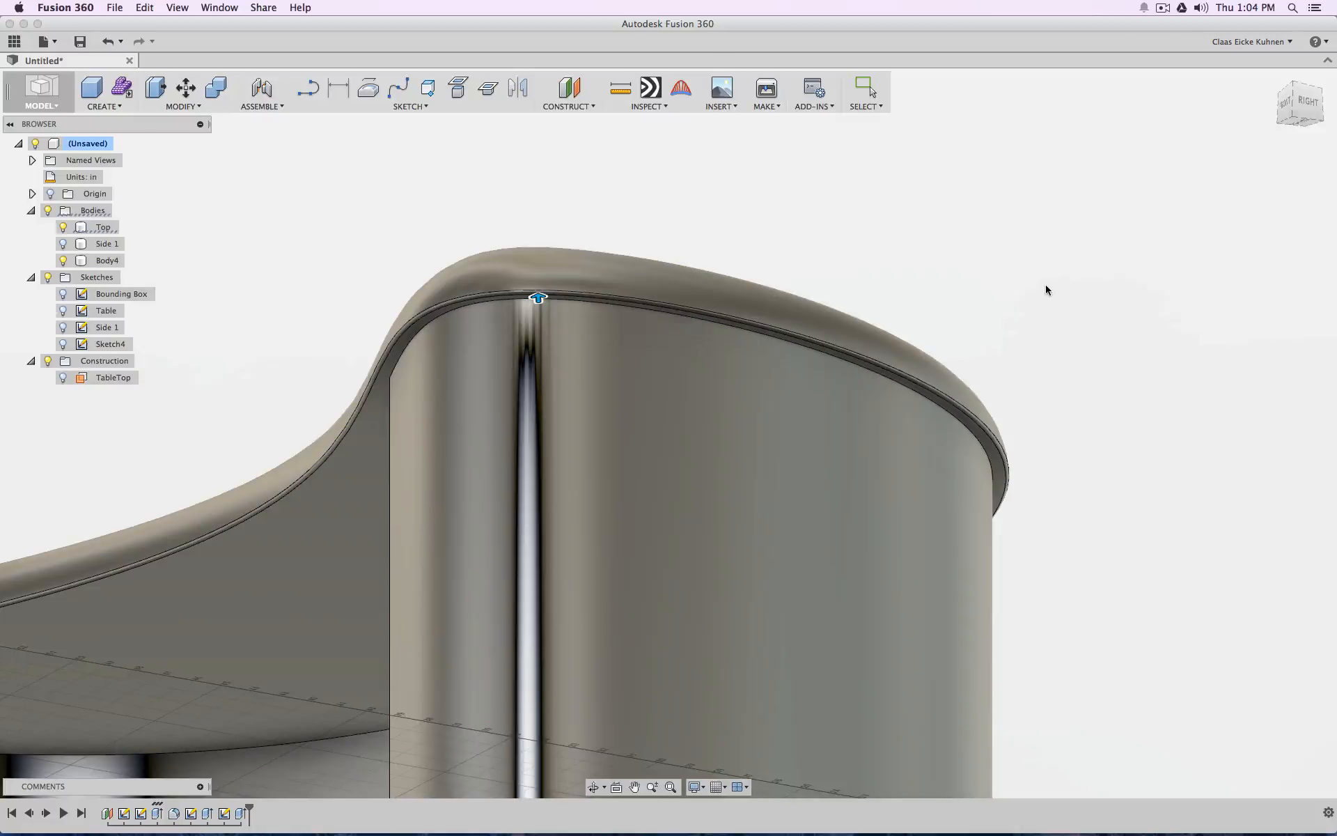
# Reopen Sketch4 for editing, hide the Top body, and look at the sketch from the top
pyautogui.scroll(-5, 1046, 284)
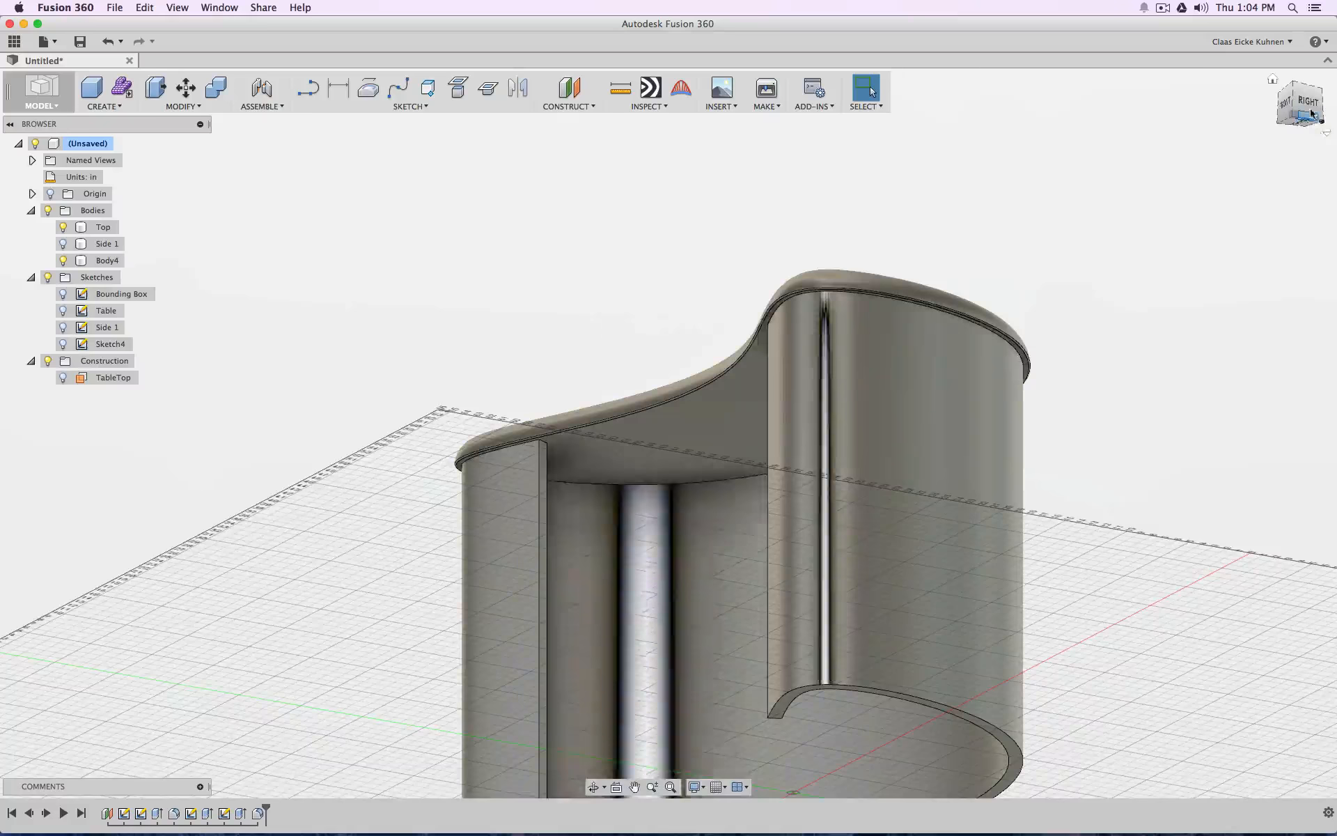
pyautogui.moveTo(1311, 119); pyautogui.dragTo(1301, 165)
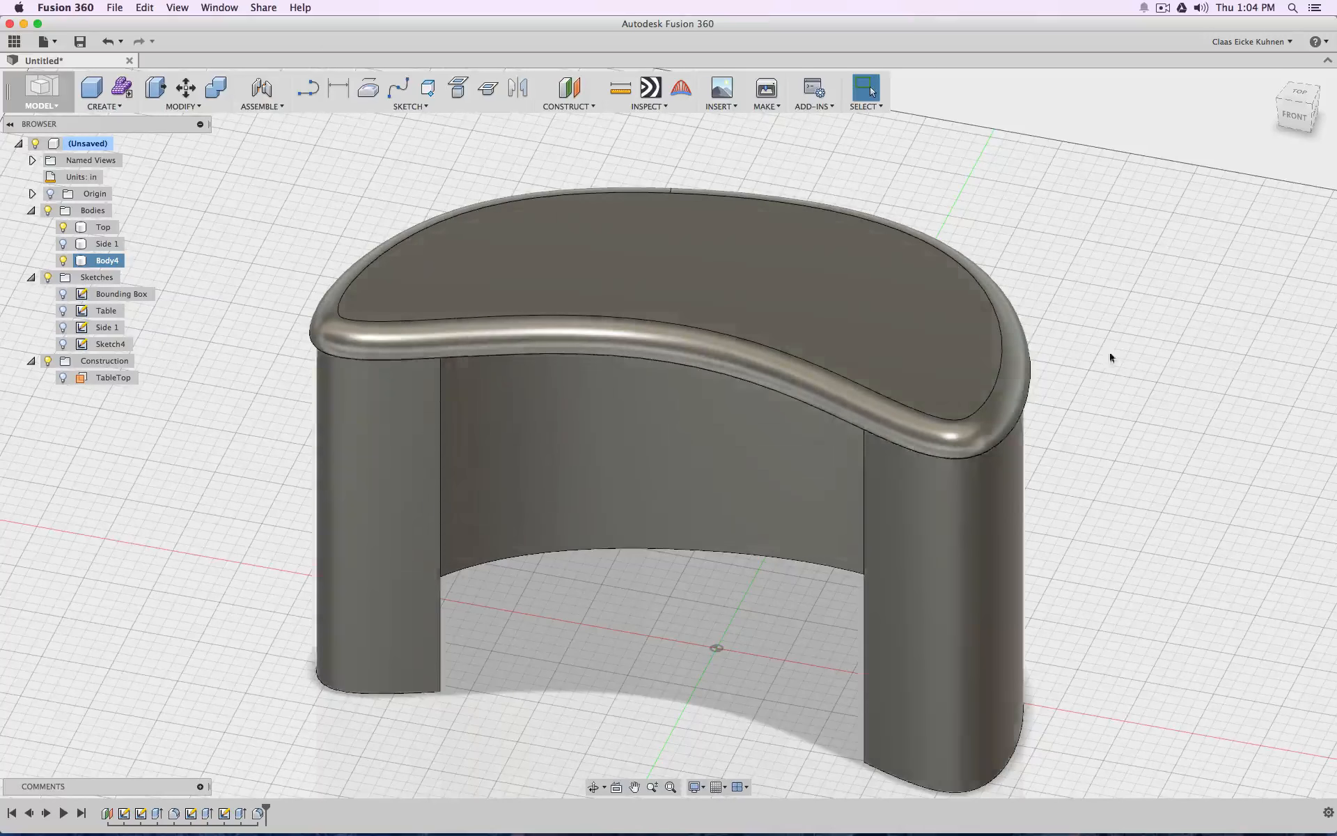
pyautogui.scroll(-4, 1140, 319)
pyautogui.moveTo(1305, 118)
pyautogui.mouseDown()
pyautogui.moveTo(1208, 121)
pyautogui.moveTo(1184, 148)
pyautogui.moveTo(1328, 132)
pyautogui.moveTo(1276, 111)
pyautogui.moveTo(1276, 48)
pyautogui.mouseUp()
pyautogui.keyDown('shift'); pyautogui.moveTo(487, 139); pyautogui.dragTo(484, 348, button='middle'); pyautogui.keyUp('shift')
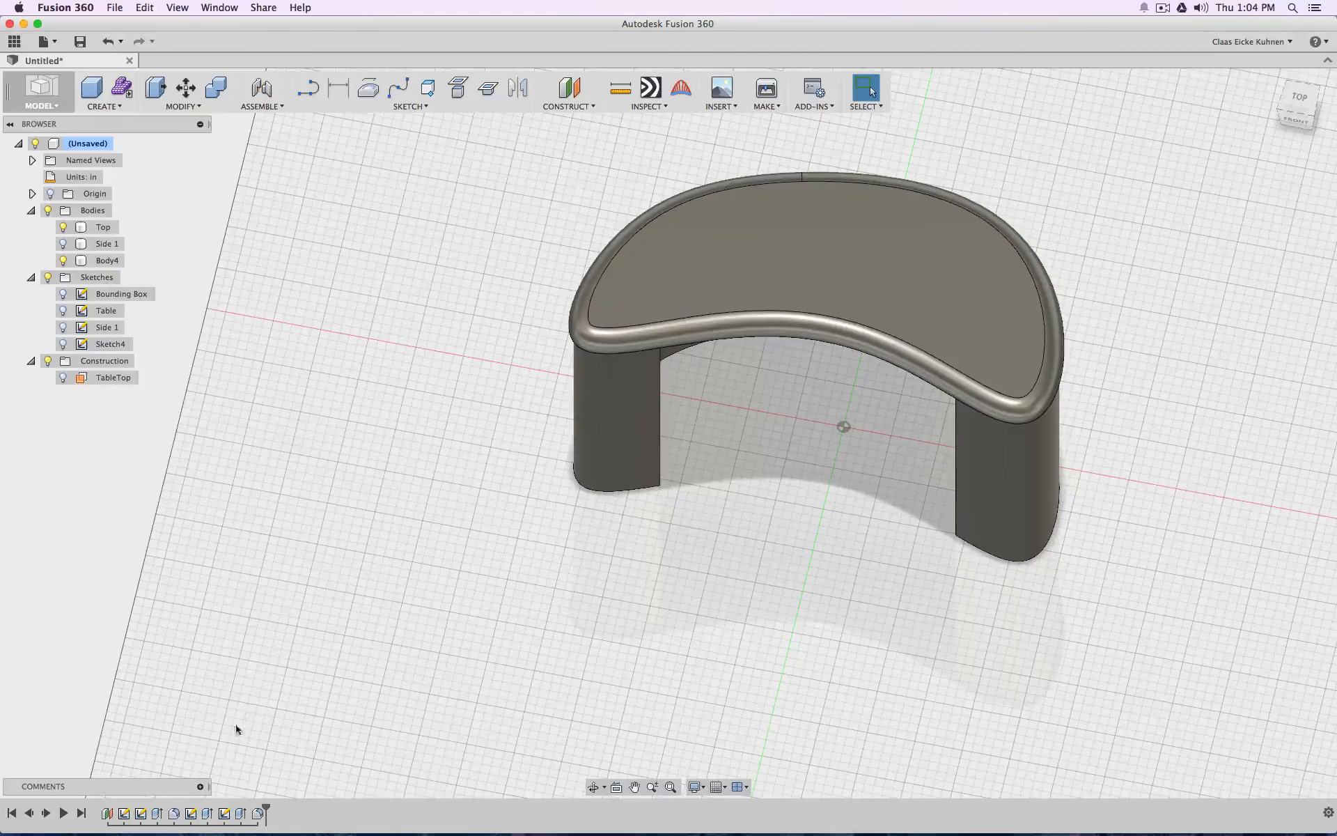
pyautogui.doubleClick(225, 812)
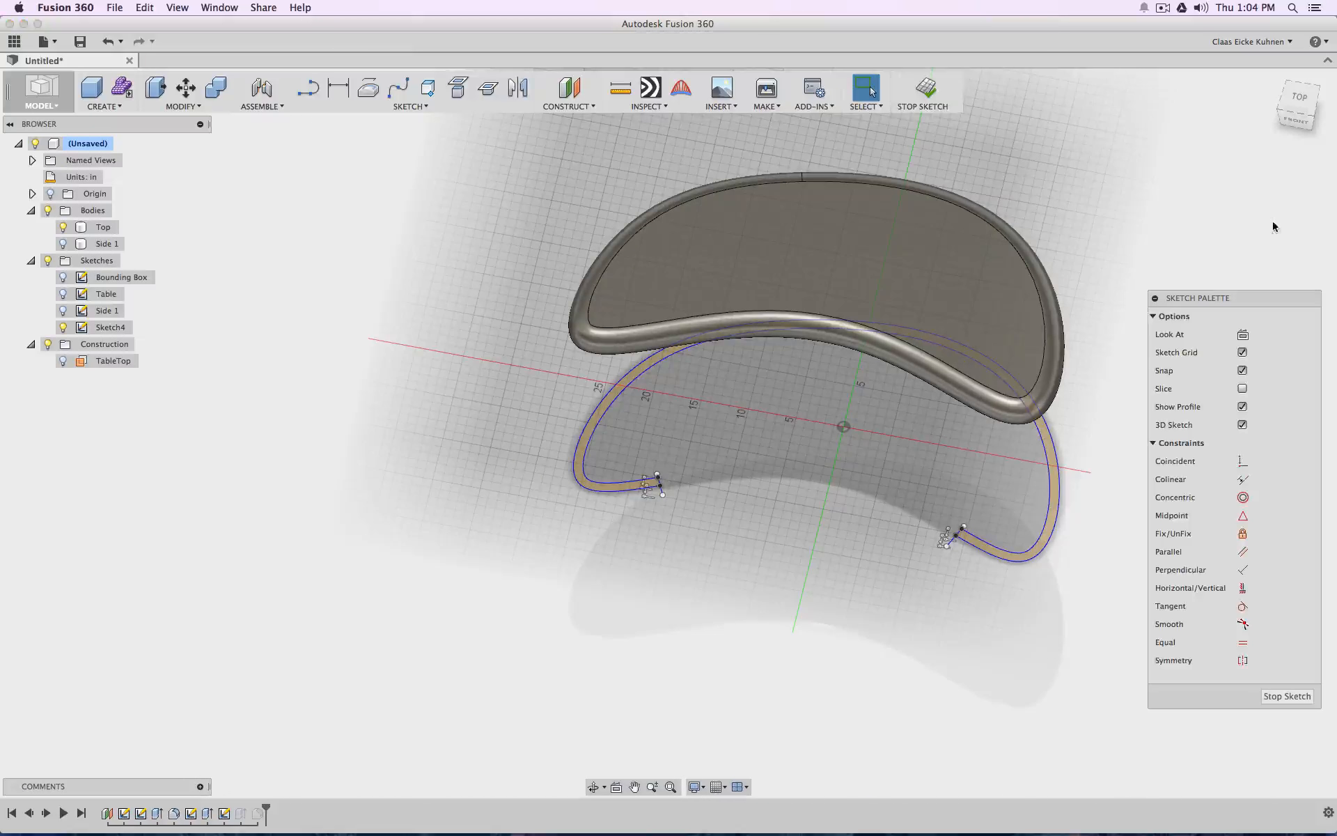
pyautogui.click(62, 228)
pyautogui.click(1298, 97)
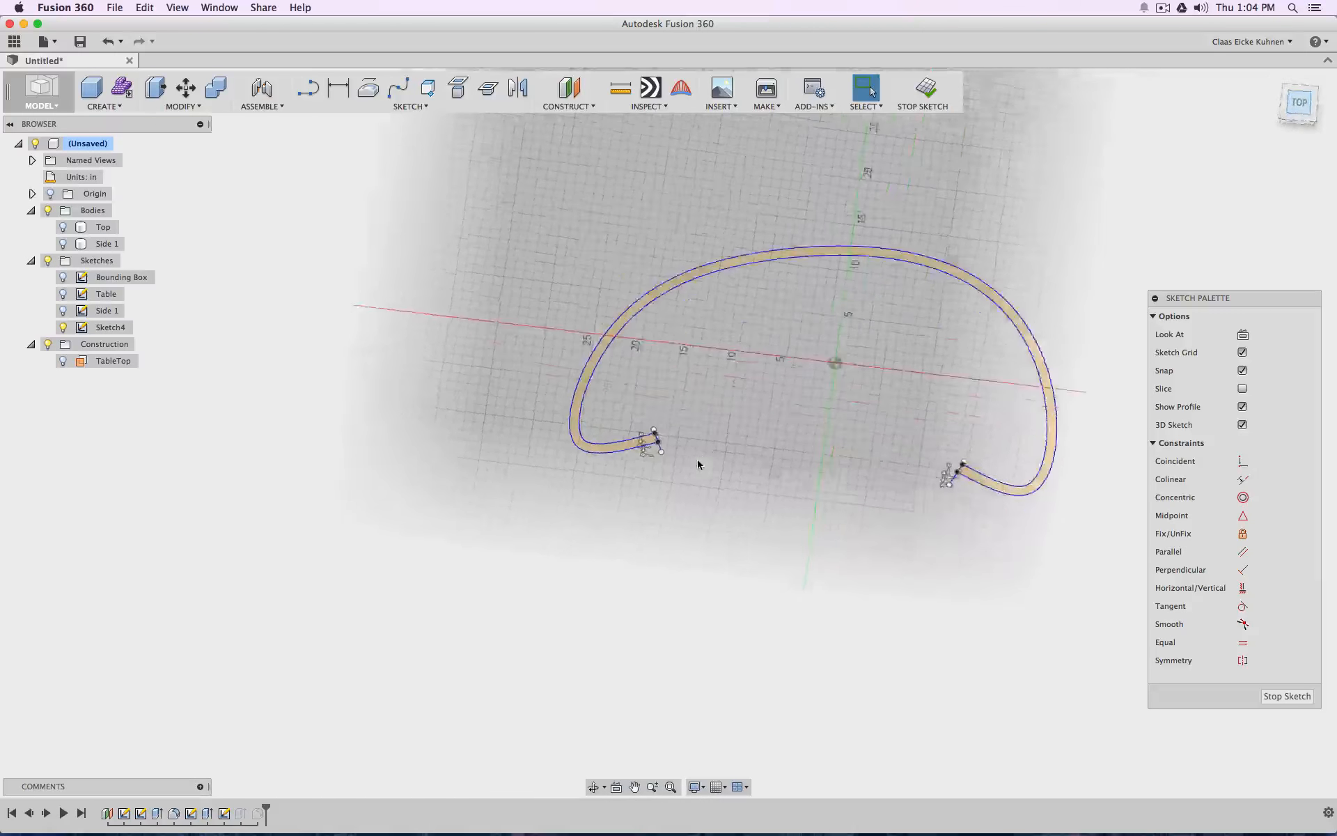
# Free the left end line of the wall profile from its coincident constraints and move its outer endpoint to make it vertical
pyautogui.scroll(10, 665, 356)
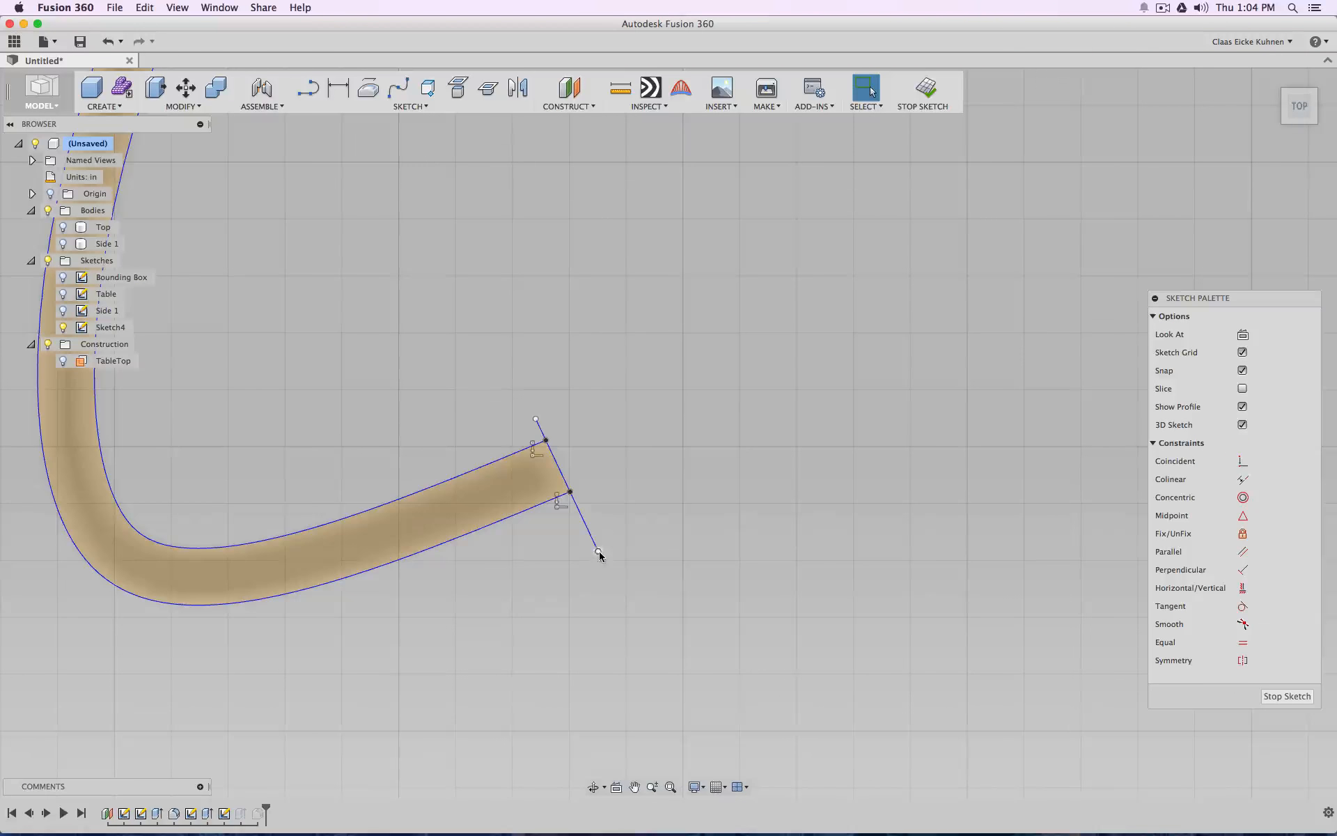
pyautogui.moveTo(598, 552); pyautogui.dragTo(592, 542)
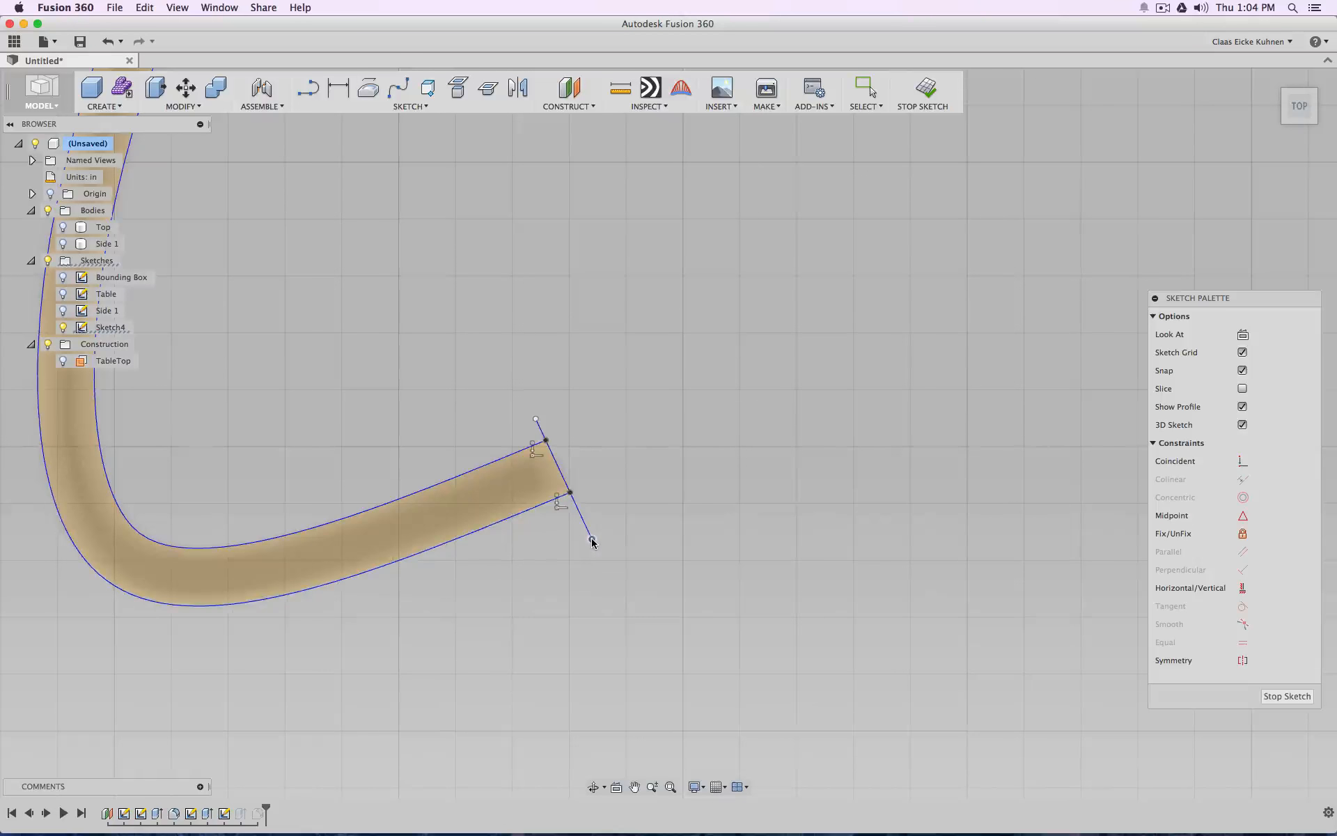
pyautogui.press('Escape')
pyautogui.click(560, 503)
pyautogui.press('Delete')
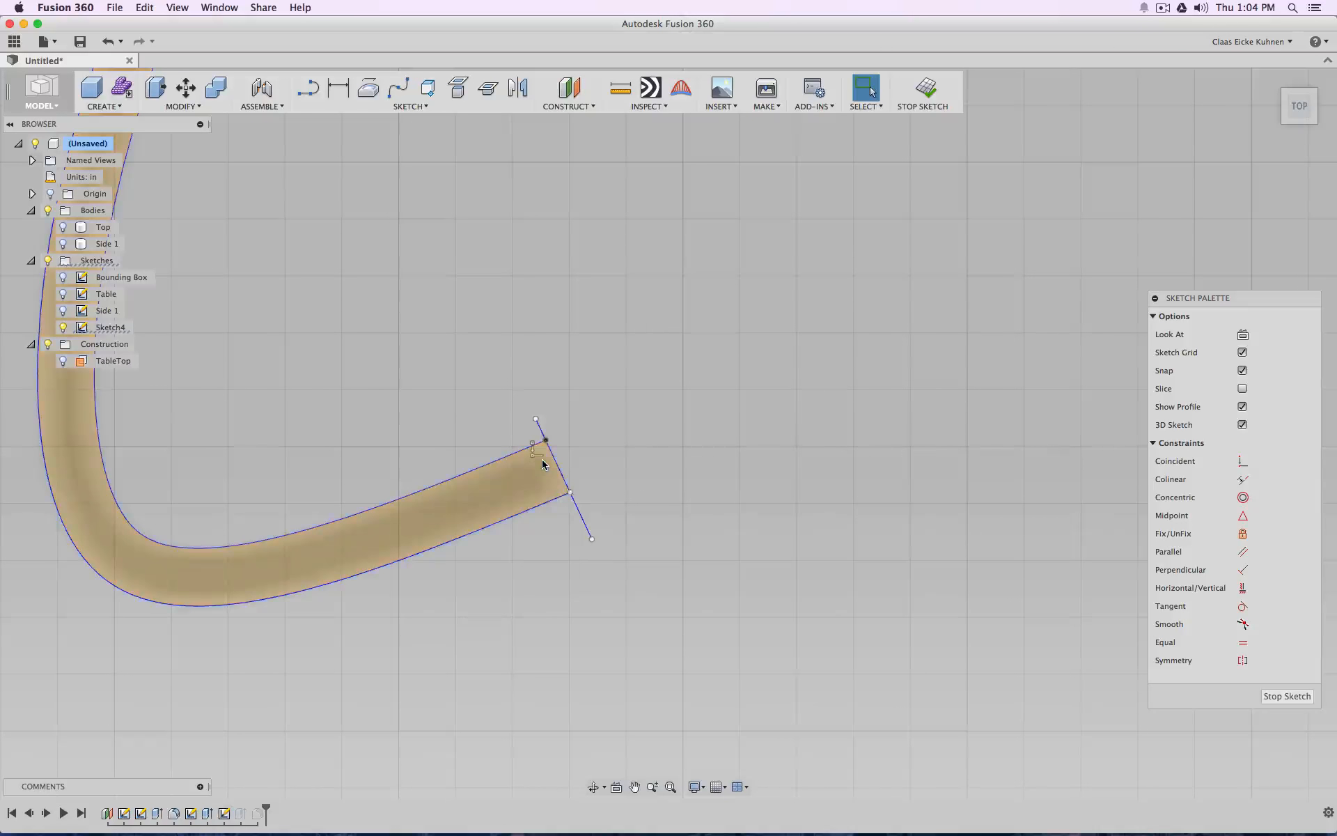
pyautogui.moveTo(591, 539); pyautogui.dragTo(531, 541)
# Delete the coincident constraints on the right end line, move its outer endpoint to make it vertical, and finish the sketch
pyautogui.scroll(-4, 774, 436)
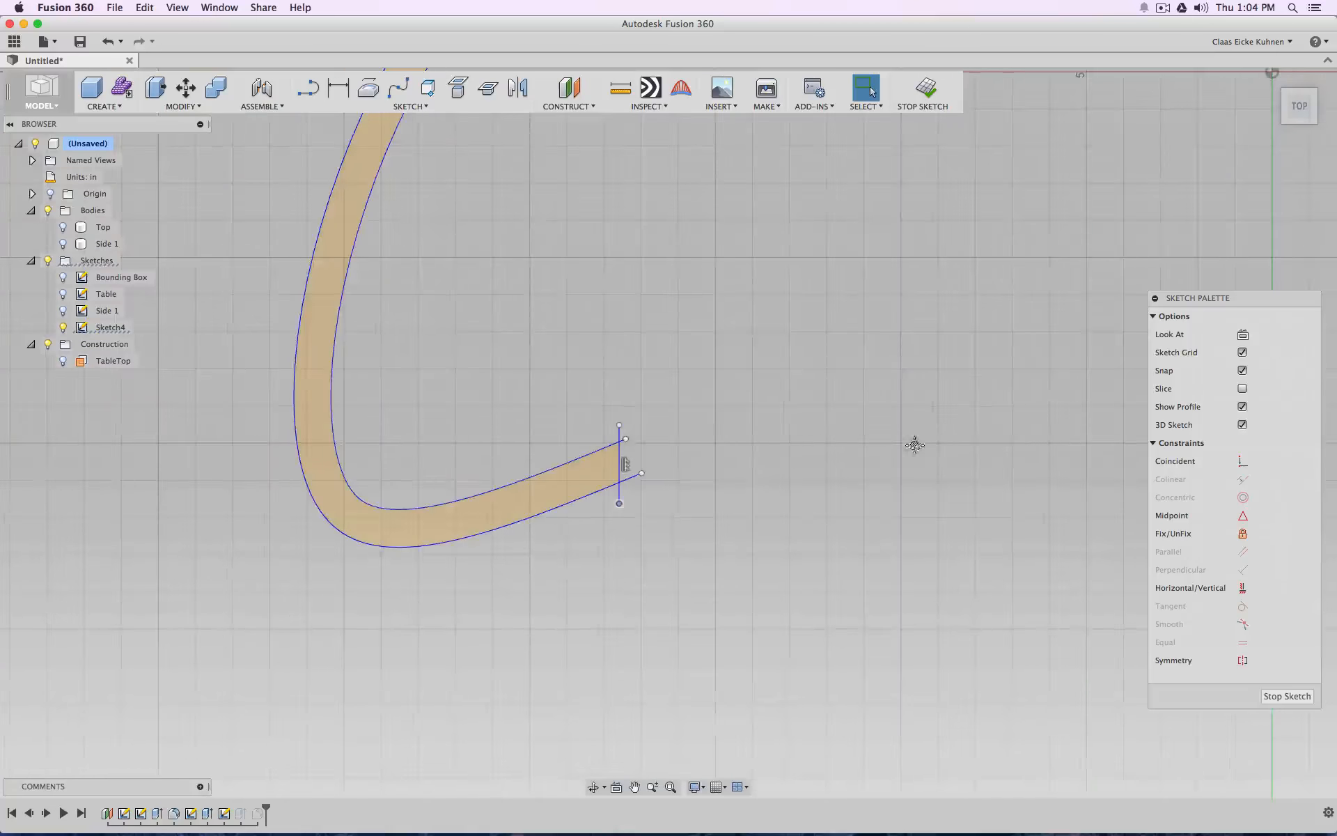
pyautogui.moveTo(917, 445); pyautogui.dragTo(463, 458, button='middle')
pyautogui.scroll(-5, 753, 477)
pyautogui.moveTo(876, 464); pyautogui.dragTo(361, 441, button='middle')
pyautogui.scroll(-1, 558, 457)
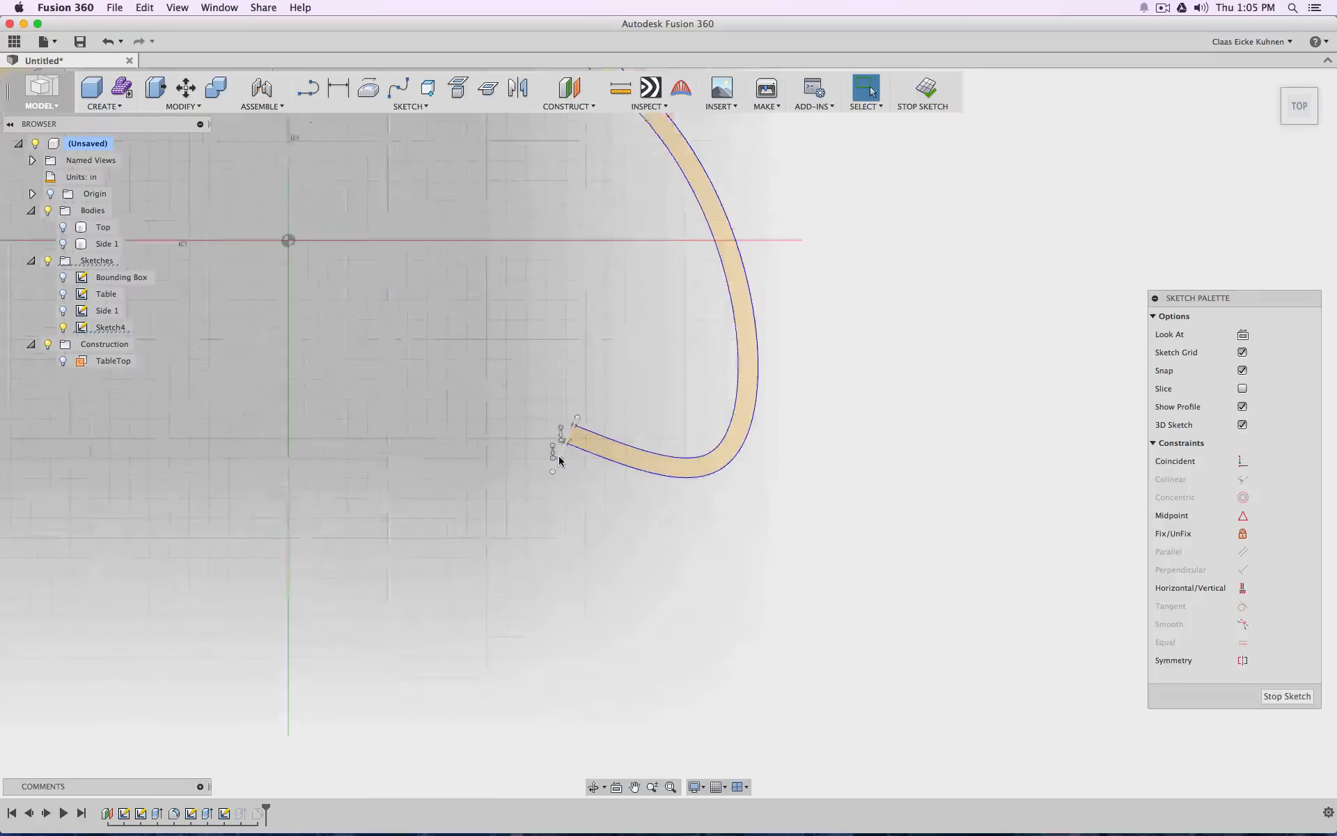
pyautogui.scroll(6, 559, 457)
pyautogui.click(572, 404)
pyautogui.press('Delete')
pyautogui.click(556, 440)
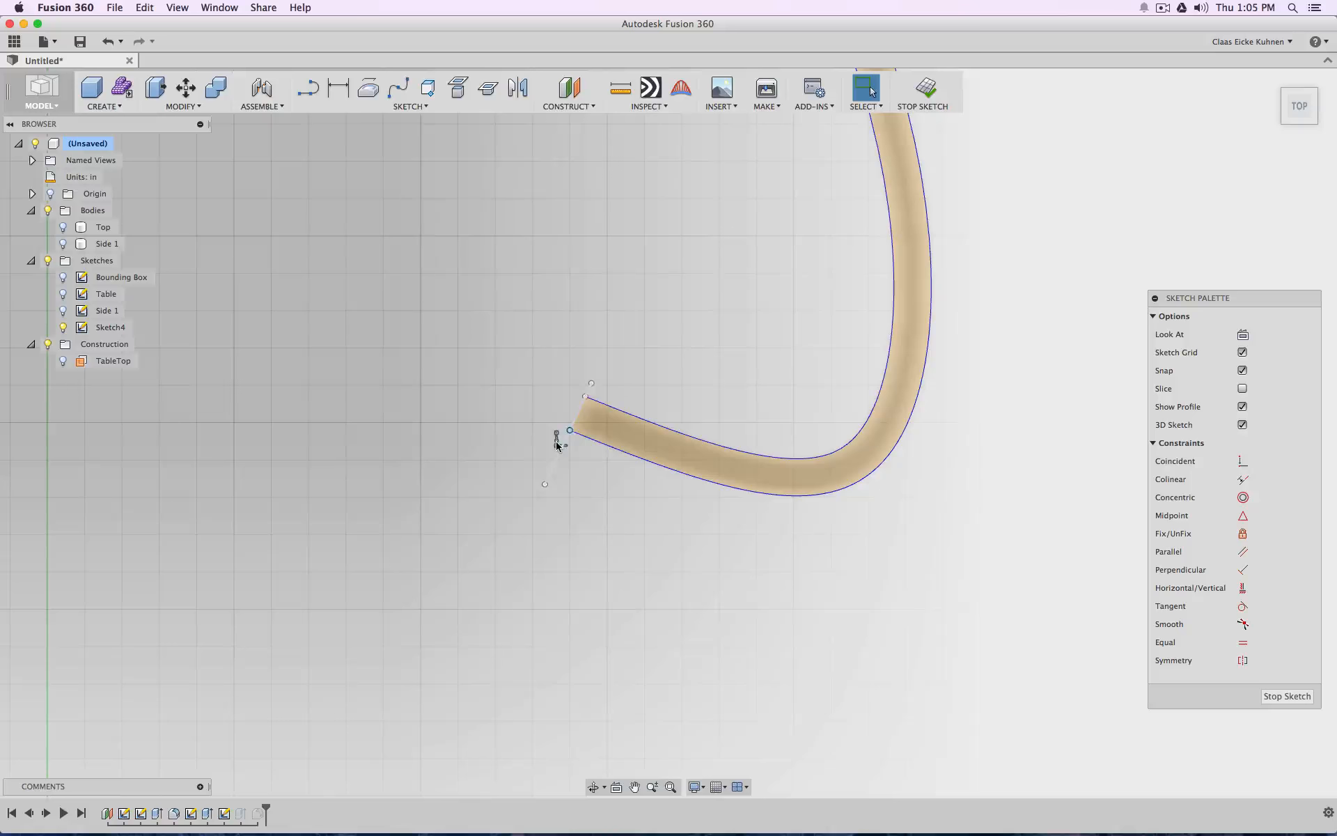
pyautogui.press('Delete')
pyautogui.moveTo(546, 486); pyautogui.dragTo(594, 483)
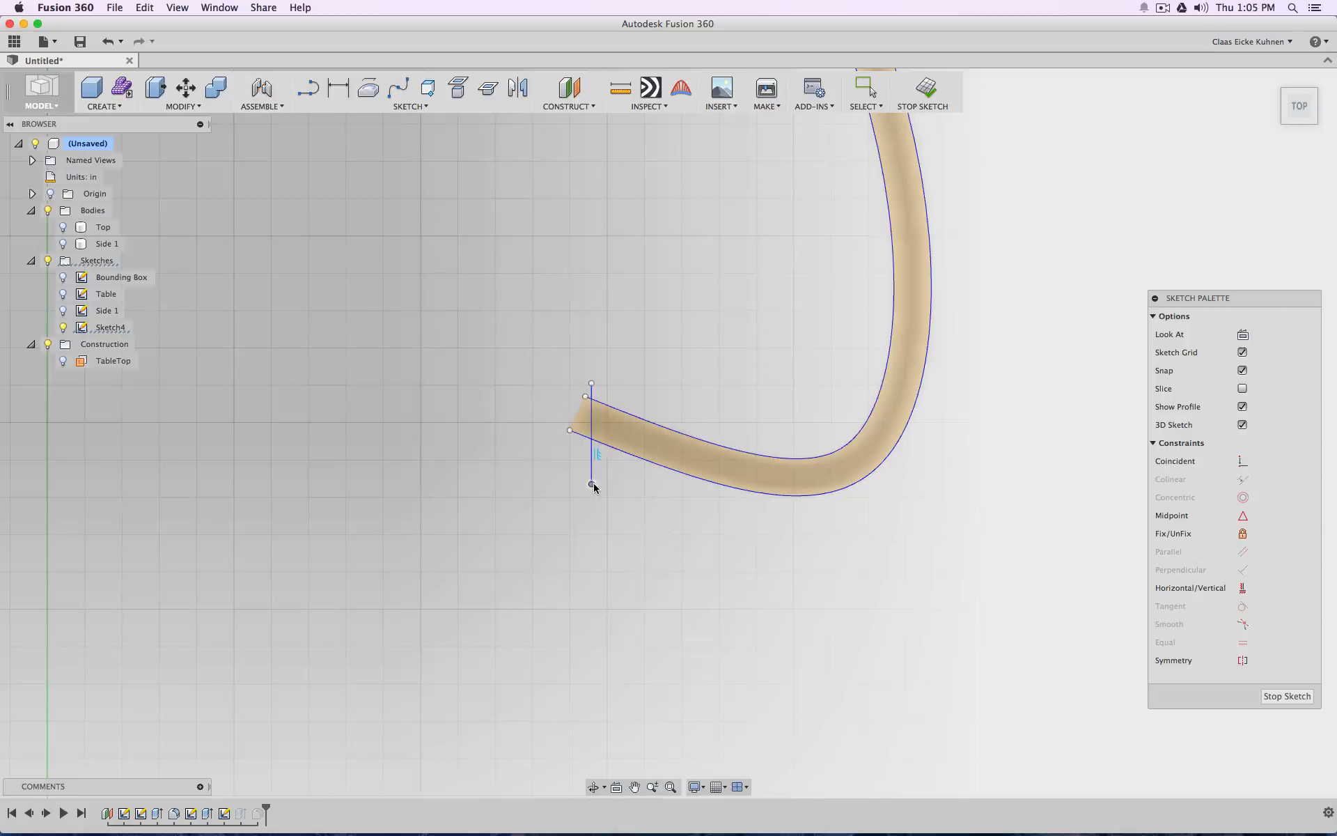
pyautogui.scroll(-6, 478, 466)
pyautogui.click(916, 97)
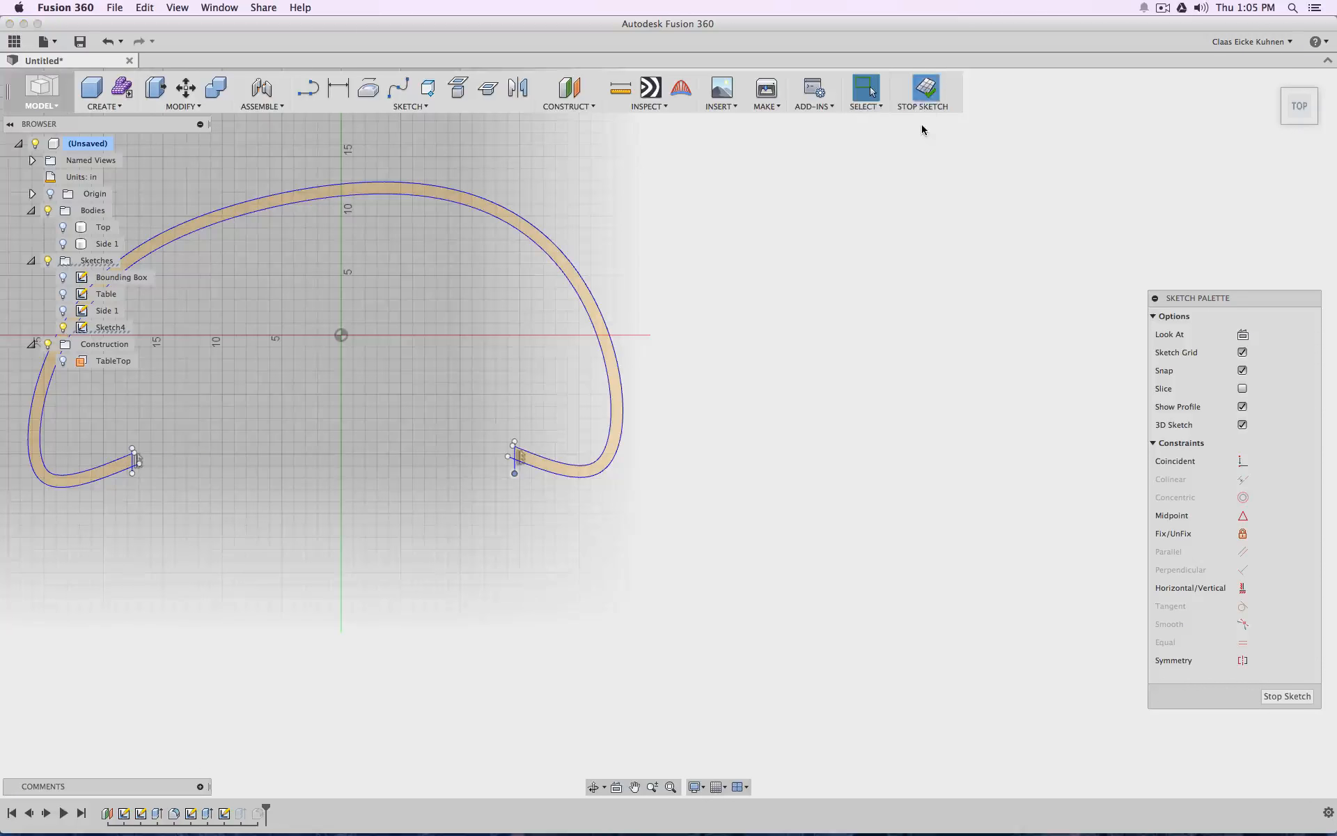
# Rename Sketch4 as Side 2
pyautogui.moveTo(1295, 118)
pyautogui.mouseDown()
pyautogui.moveTo(1305, 69)
pyautogui.moveTo(1289, 117)
pyautogui.mouseUp()
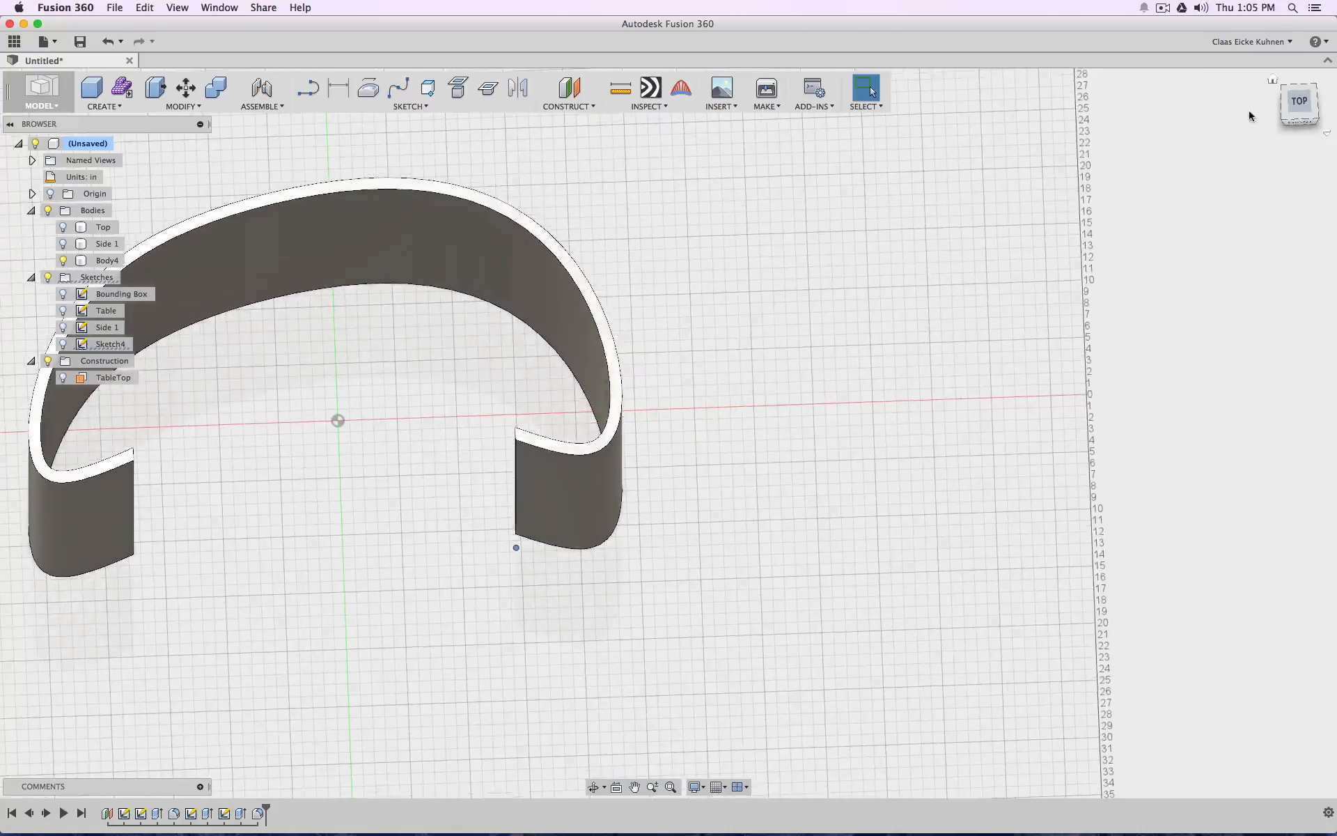
pyautogui.click(406, 232)
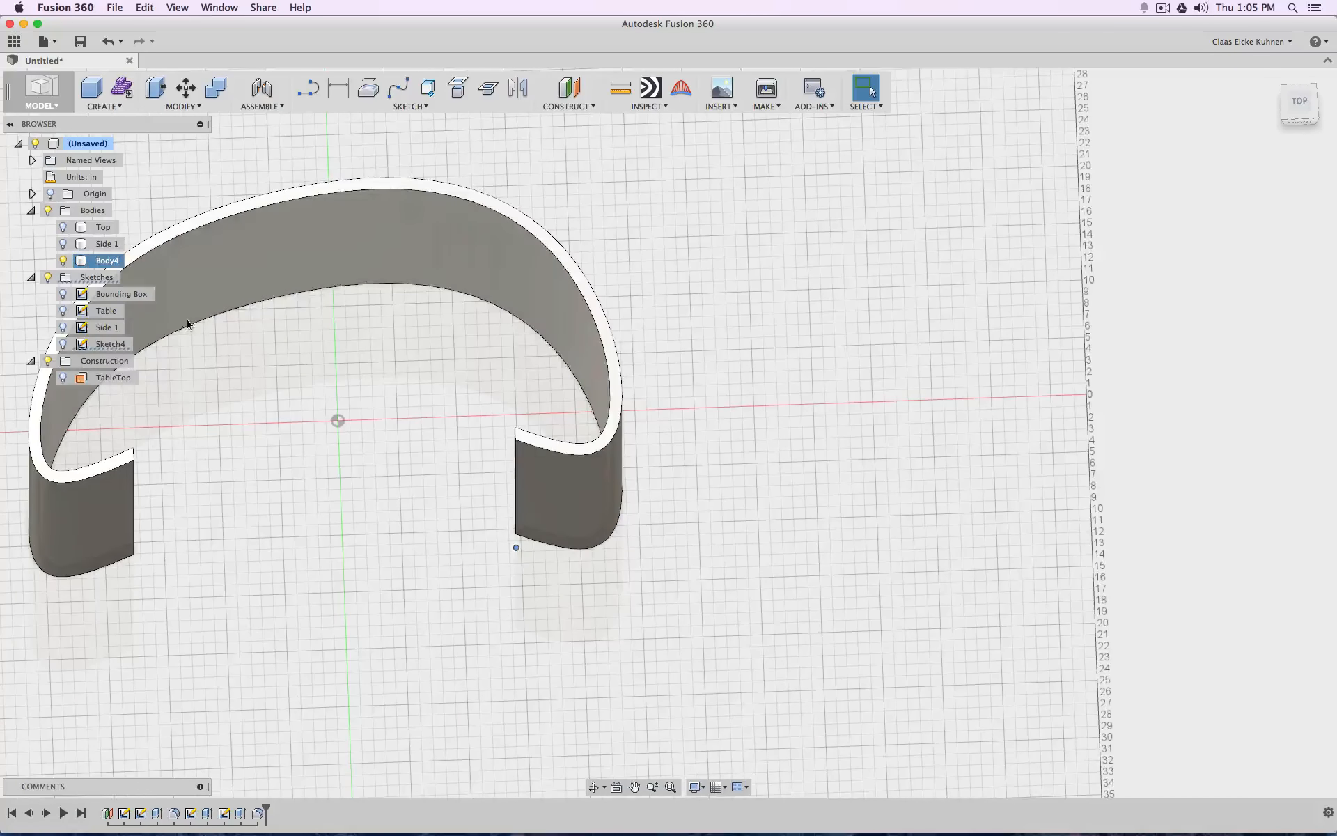
pyautogui.click(111, 344)
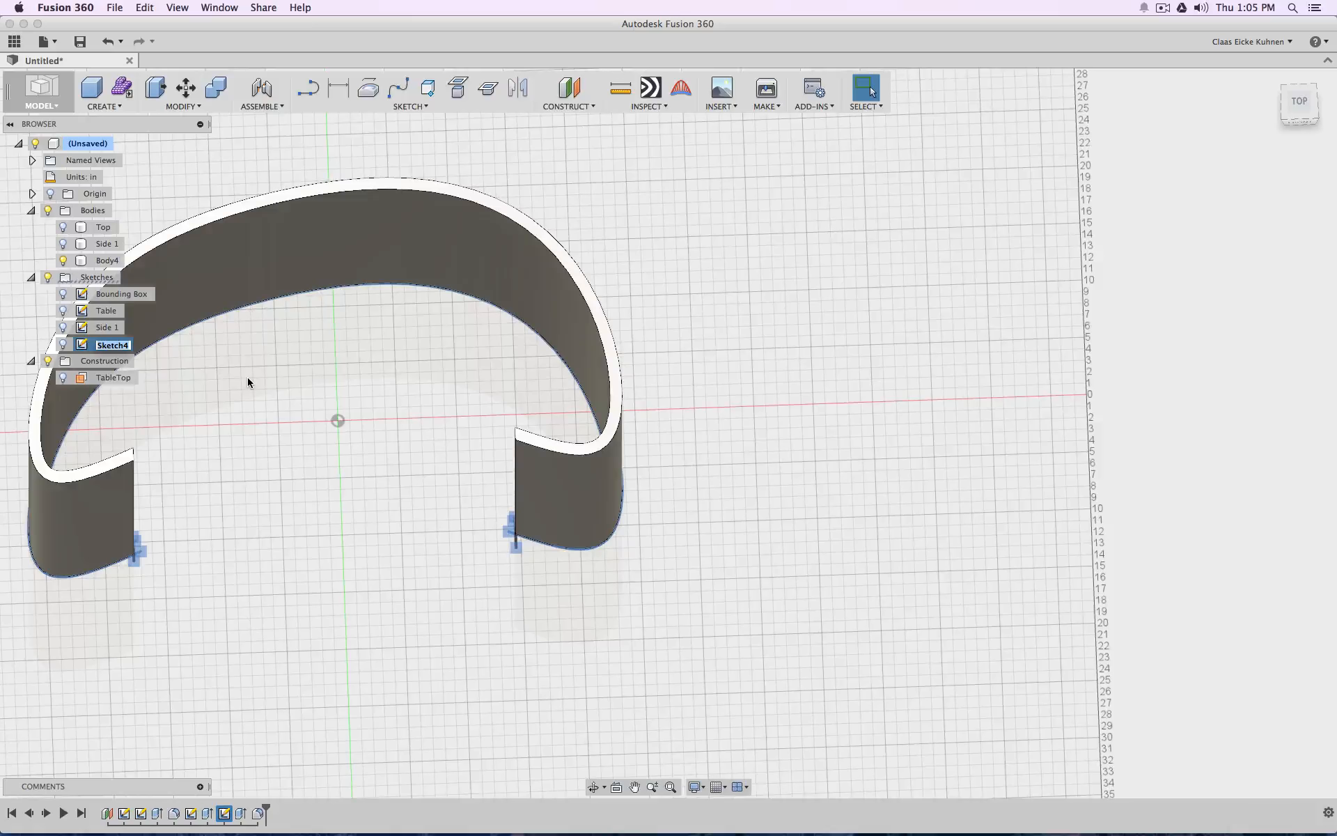
pyautogui.write('Side 2')
pyautogui.click(788, 222)
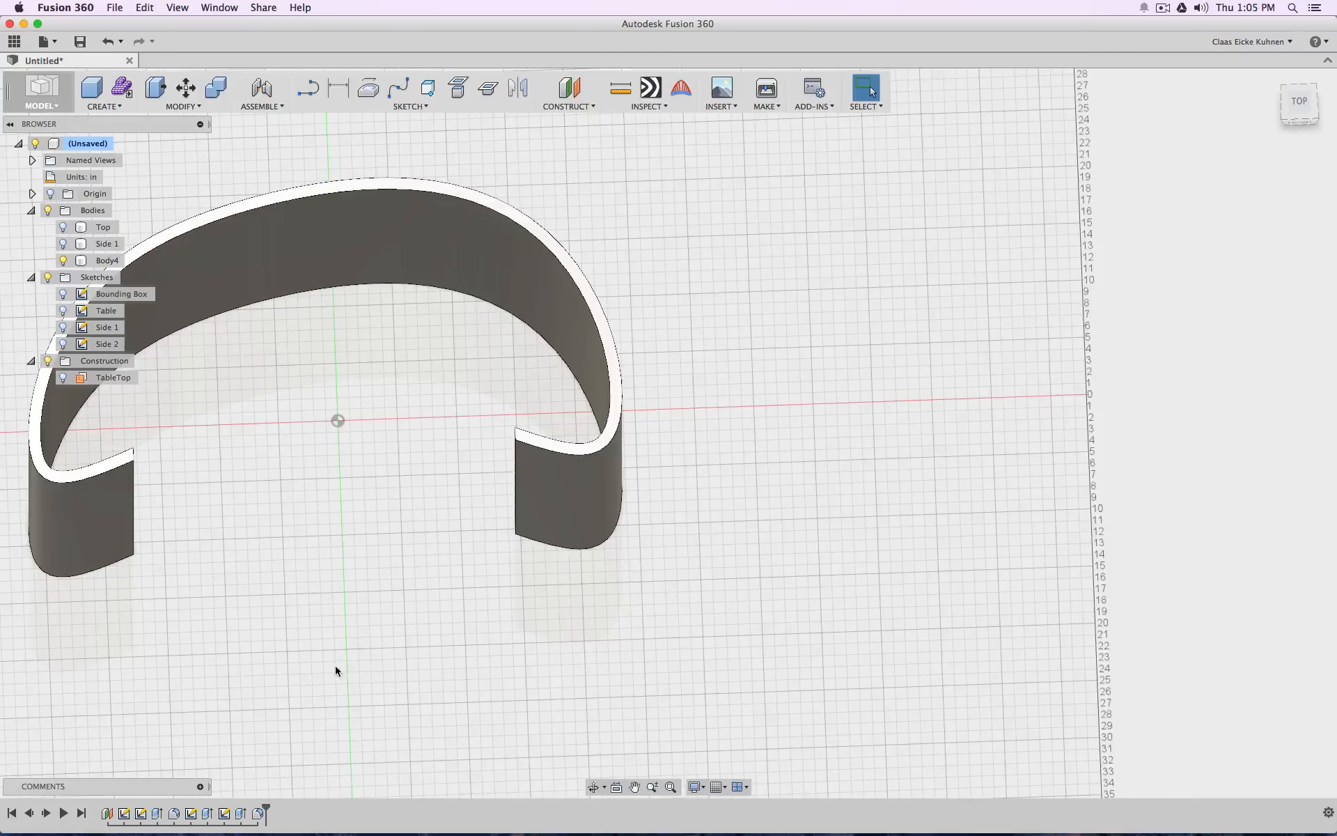
# Reopen the Side 2 sketch, extend both vertical end lines inward to near the horizontal axis, and nudge the right line slightly outward
pyautogui.click(63, 344)
pyautogui.doubleClick(83, 349)
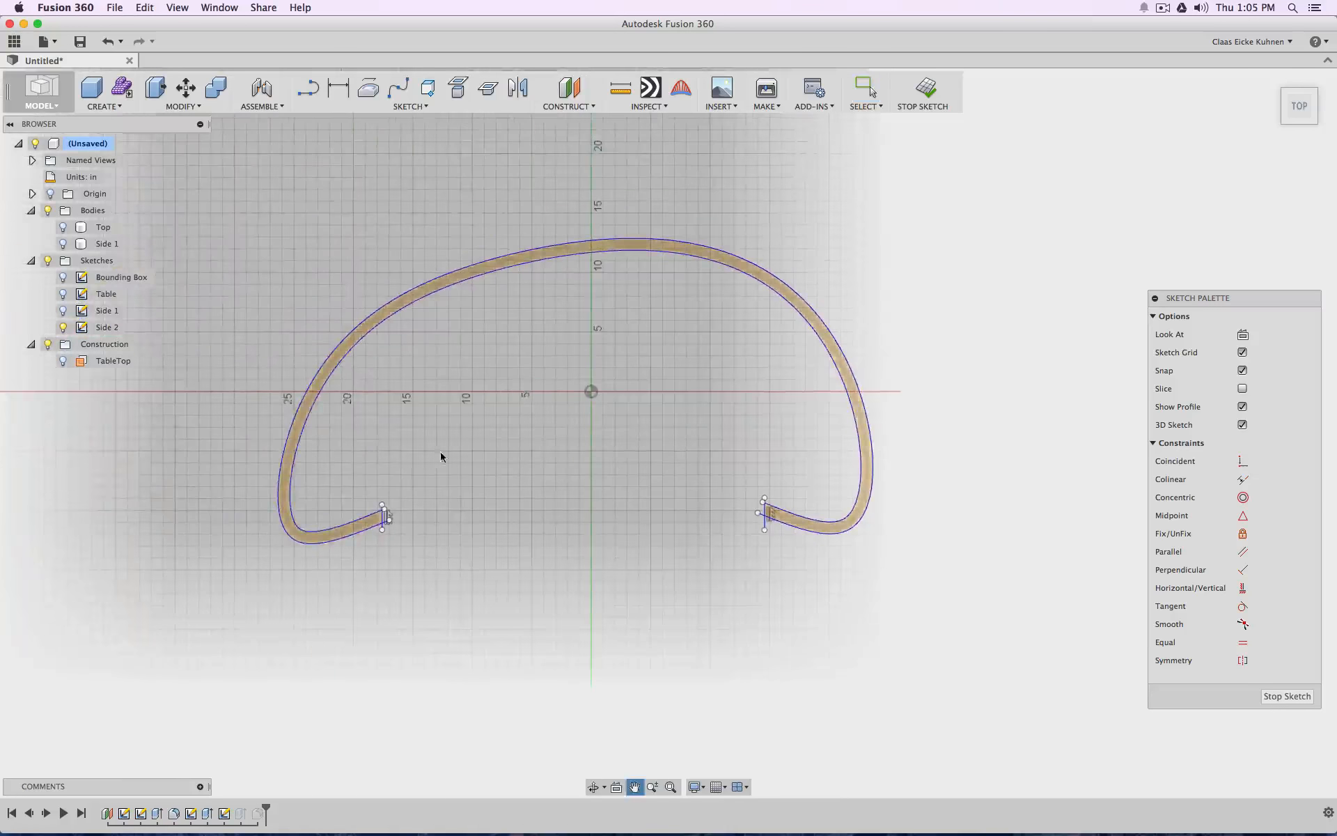
pyautogui.scroll(5, 420, 478)
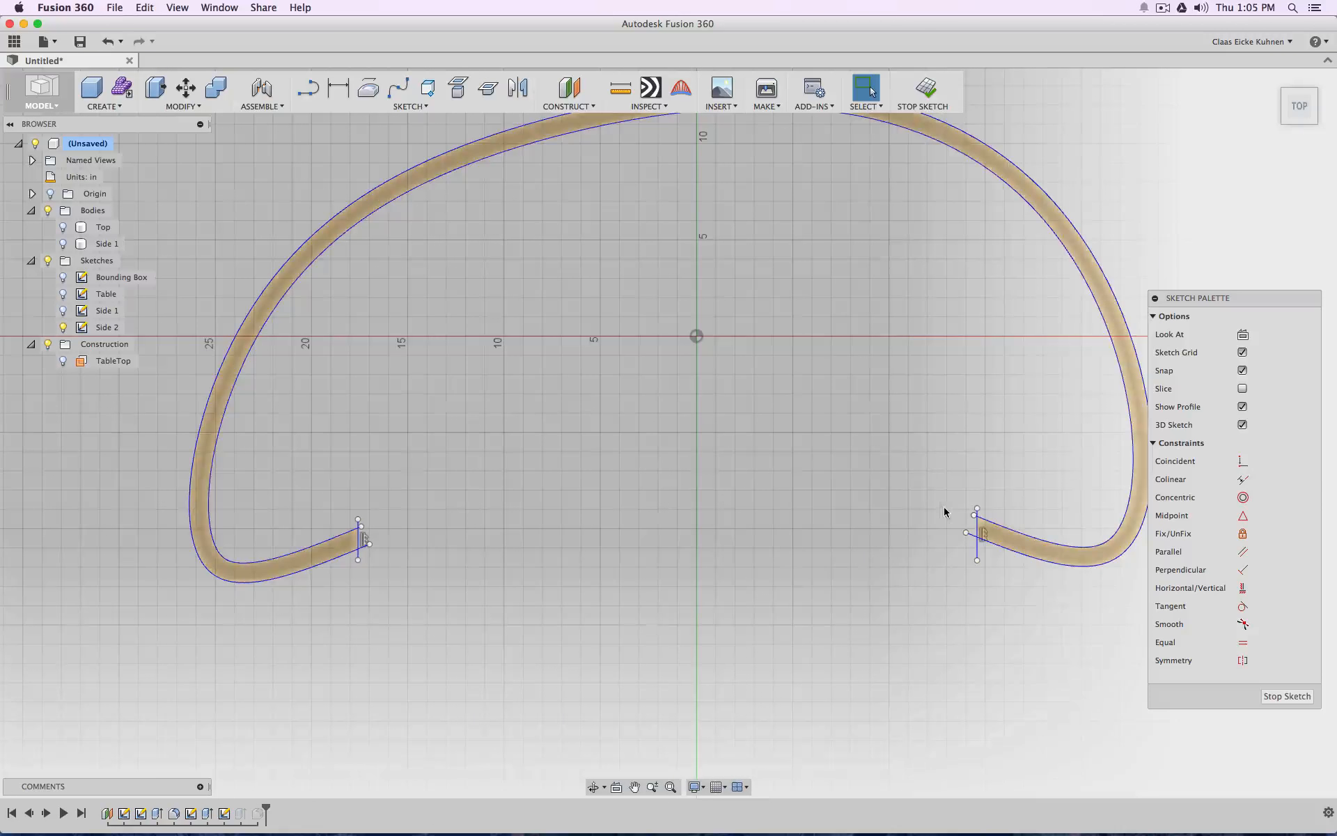
pyautogui.click(978, 511)
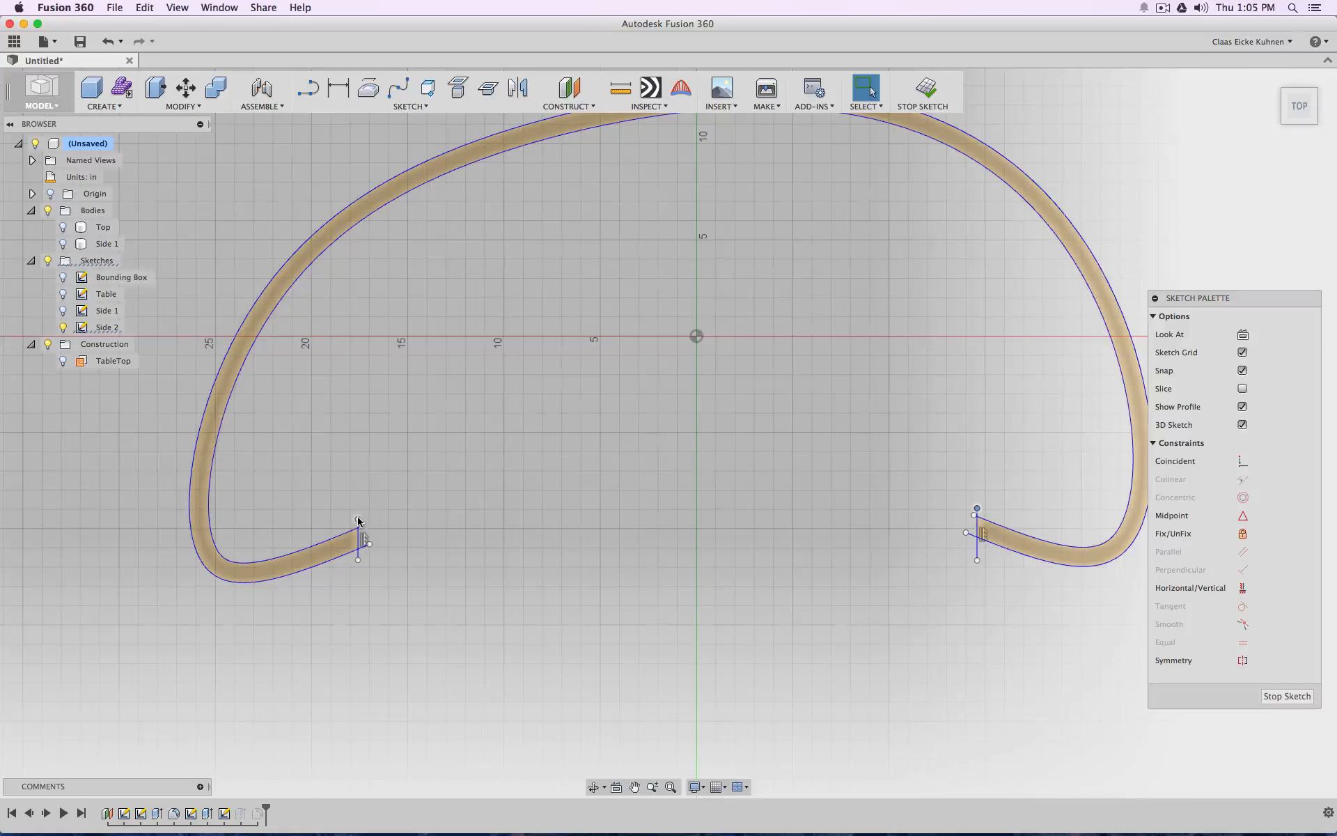
pyautogui.moveTo(358, 521); pyautogui.dragTo(358, 331)
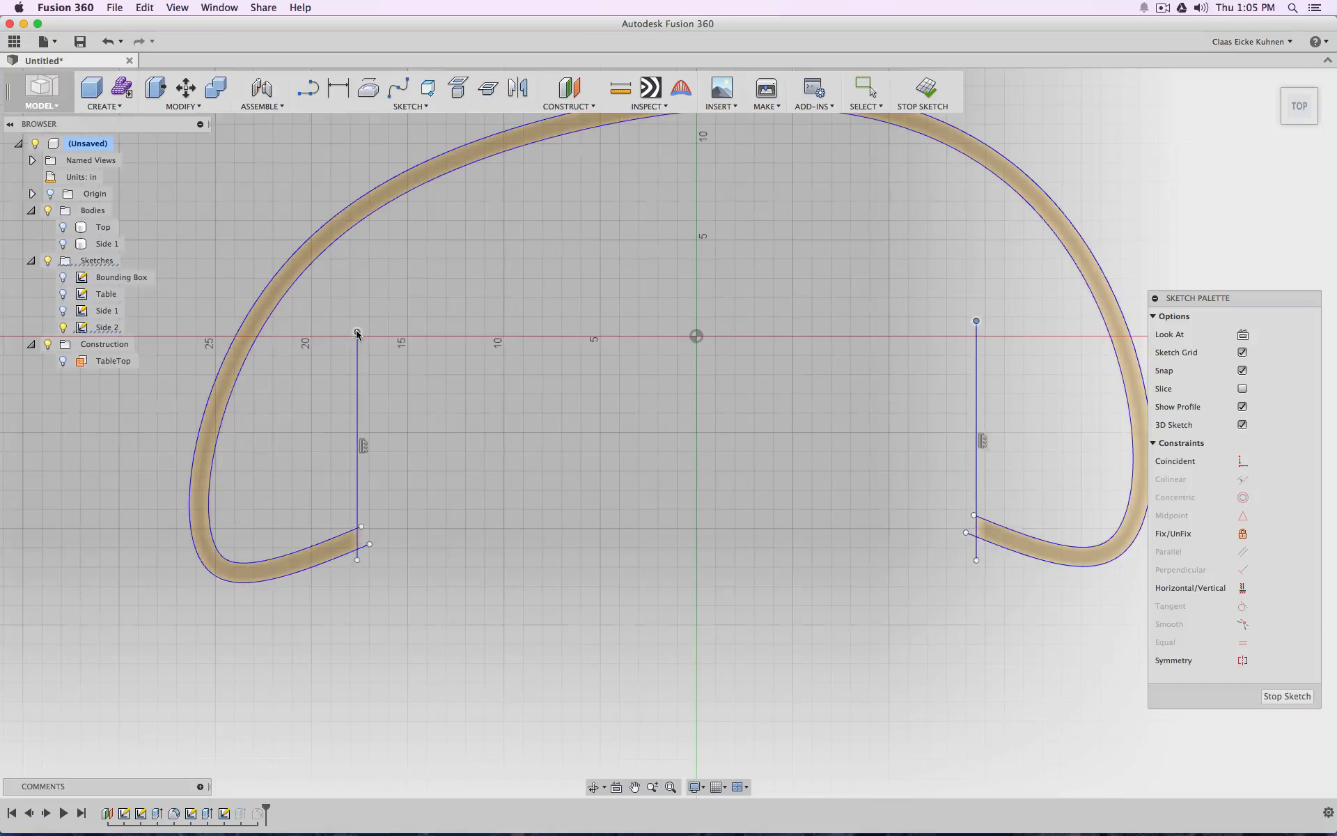
pyautogui.click(819, 466)
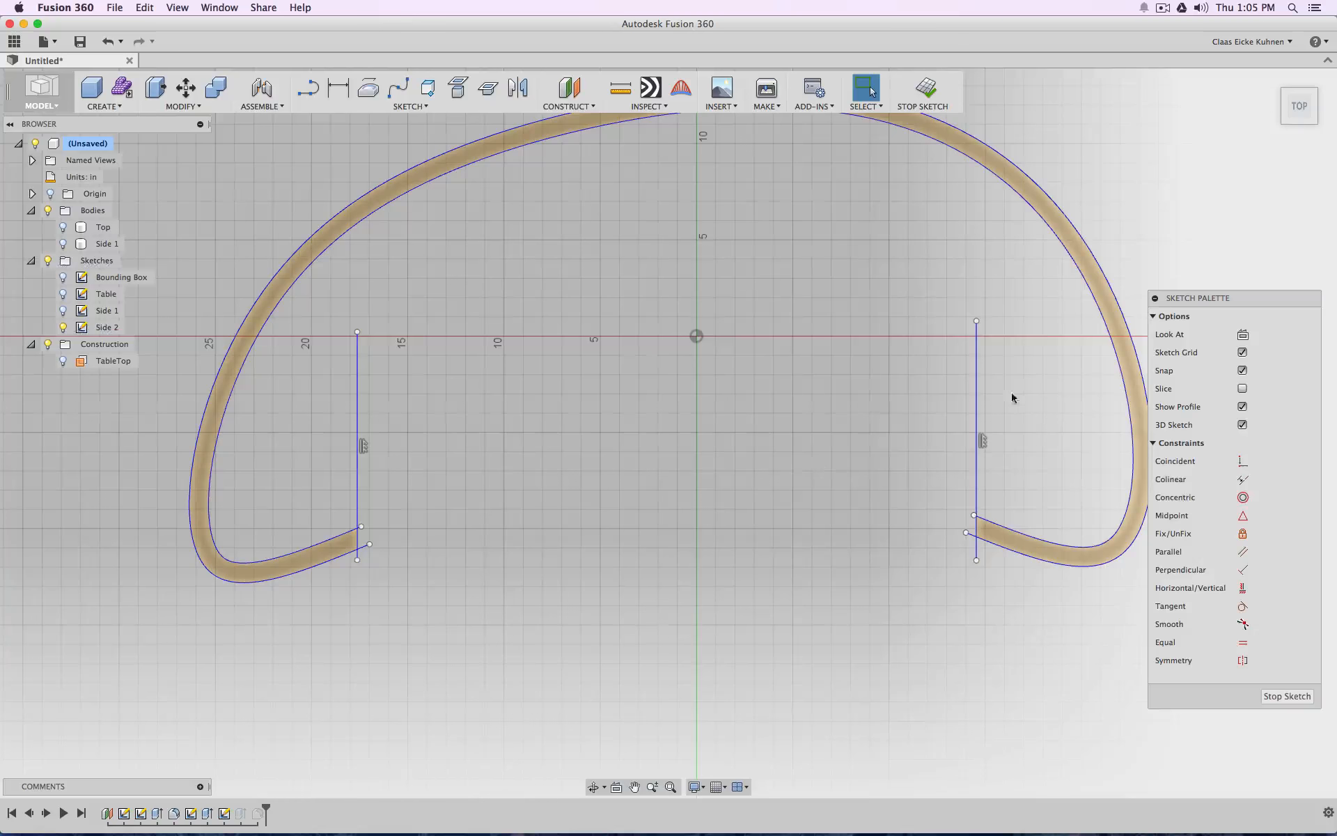
pyautogui.click(977, 379)
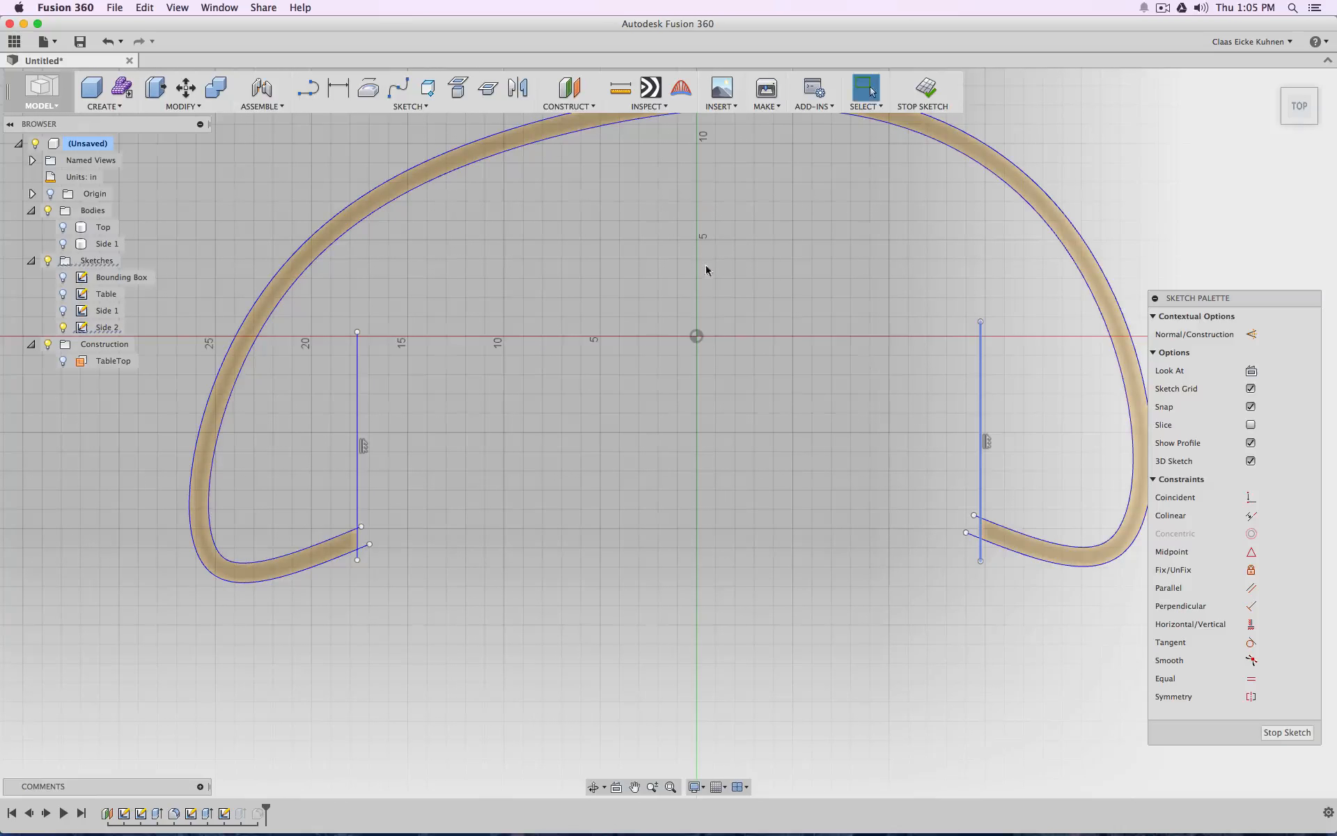
# Try joining the inner ends of the two vertical end lines with a straight line, and delete that line
pyautogui.click(308, 87)
pyautogui.click(358, 332)
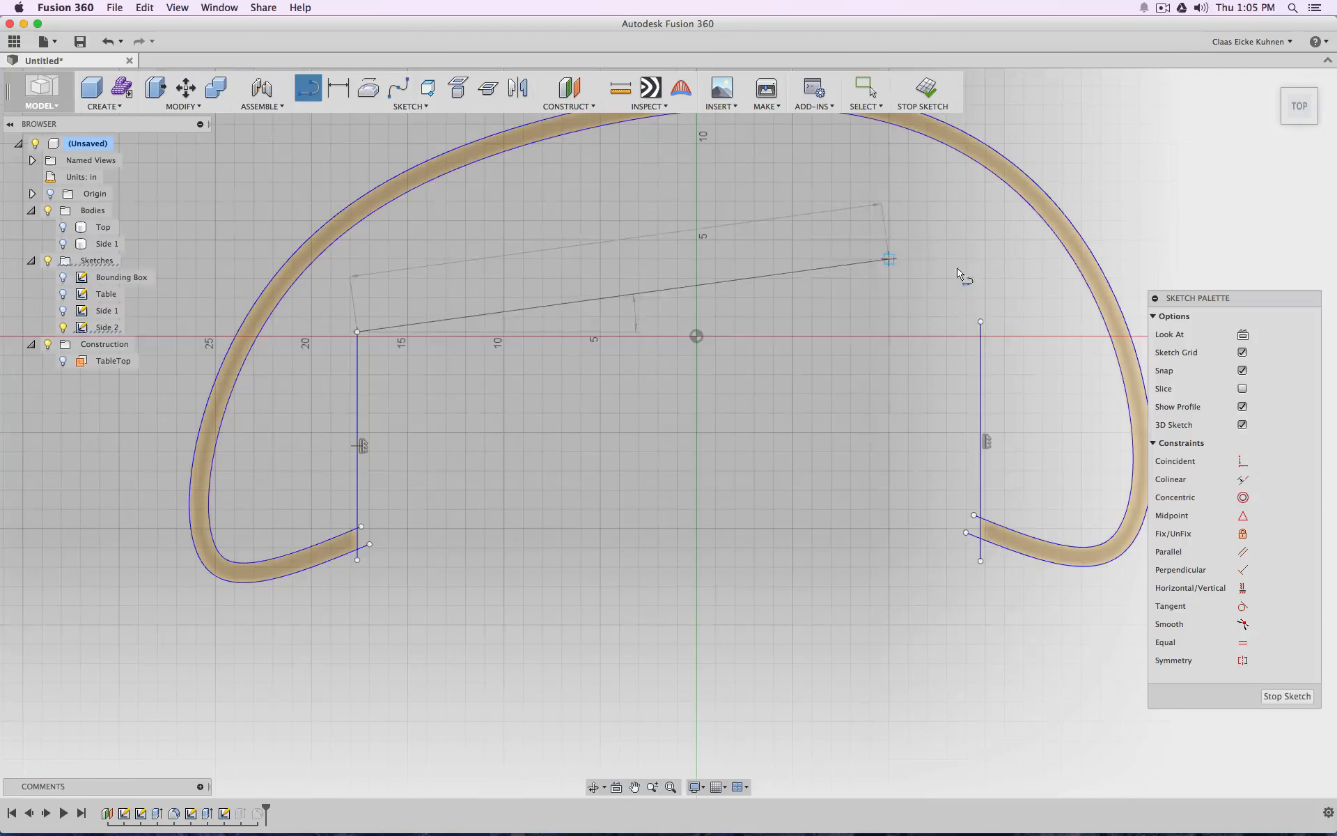
pyautogui.click(980, 323)
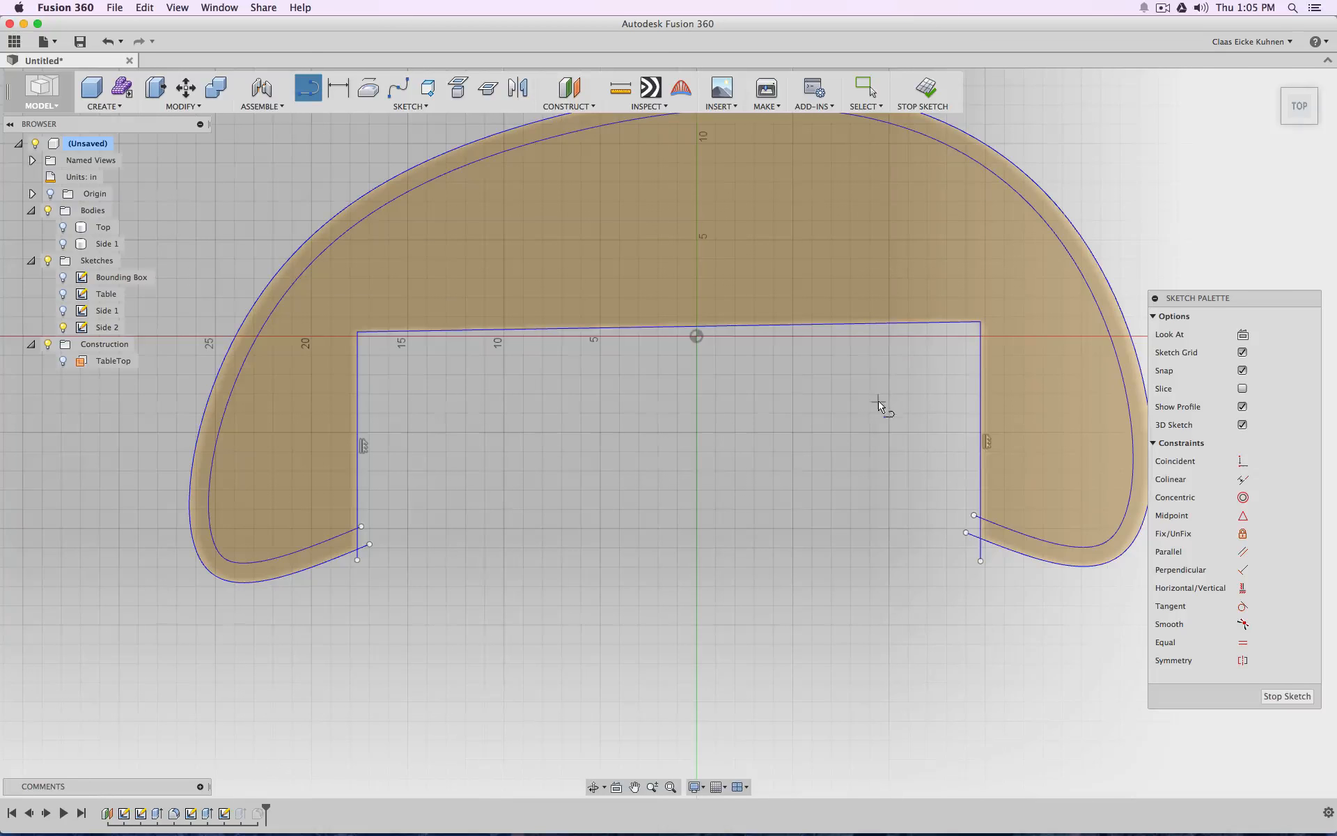
pyautogui.press('Escape')
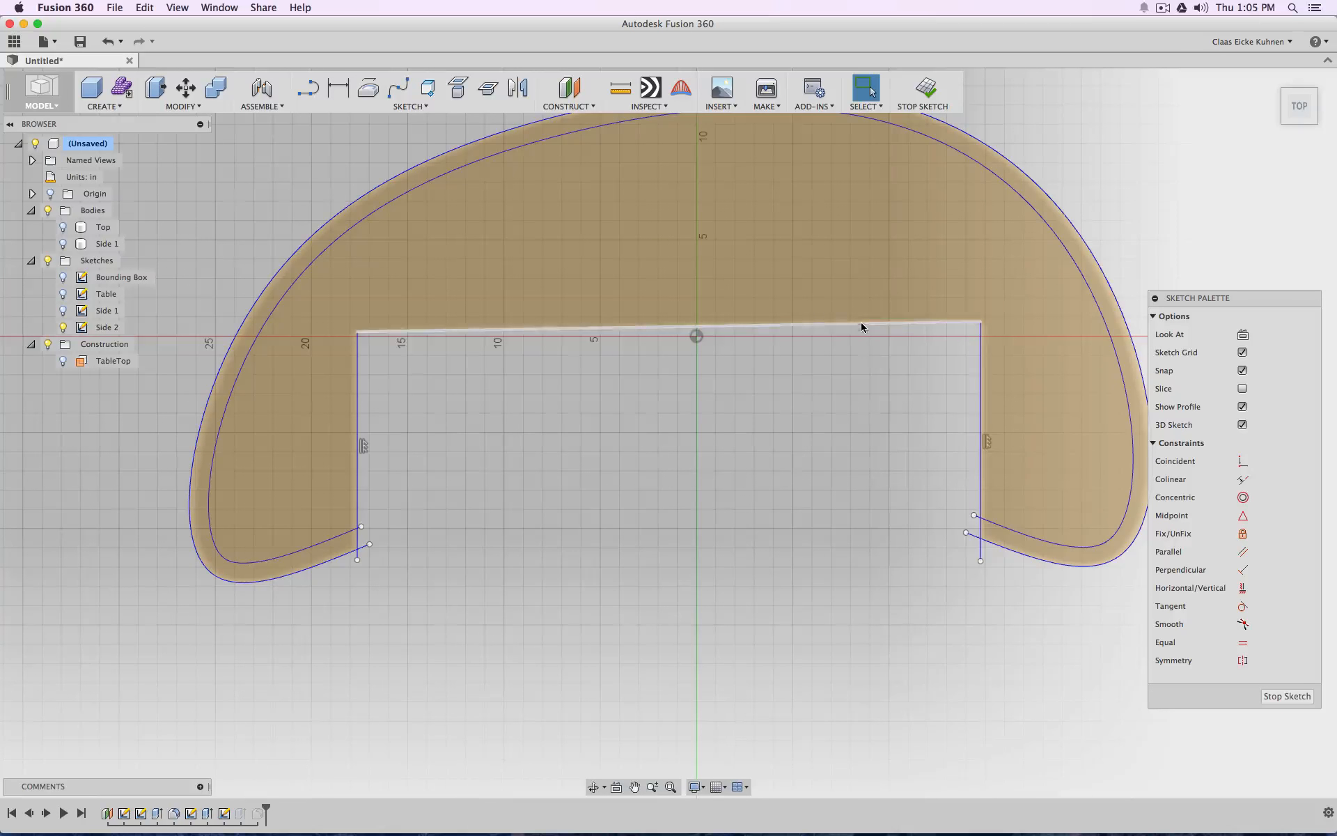
pyautogui.click(861, 325)
pyautogui.press('Delete')
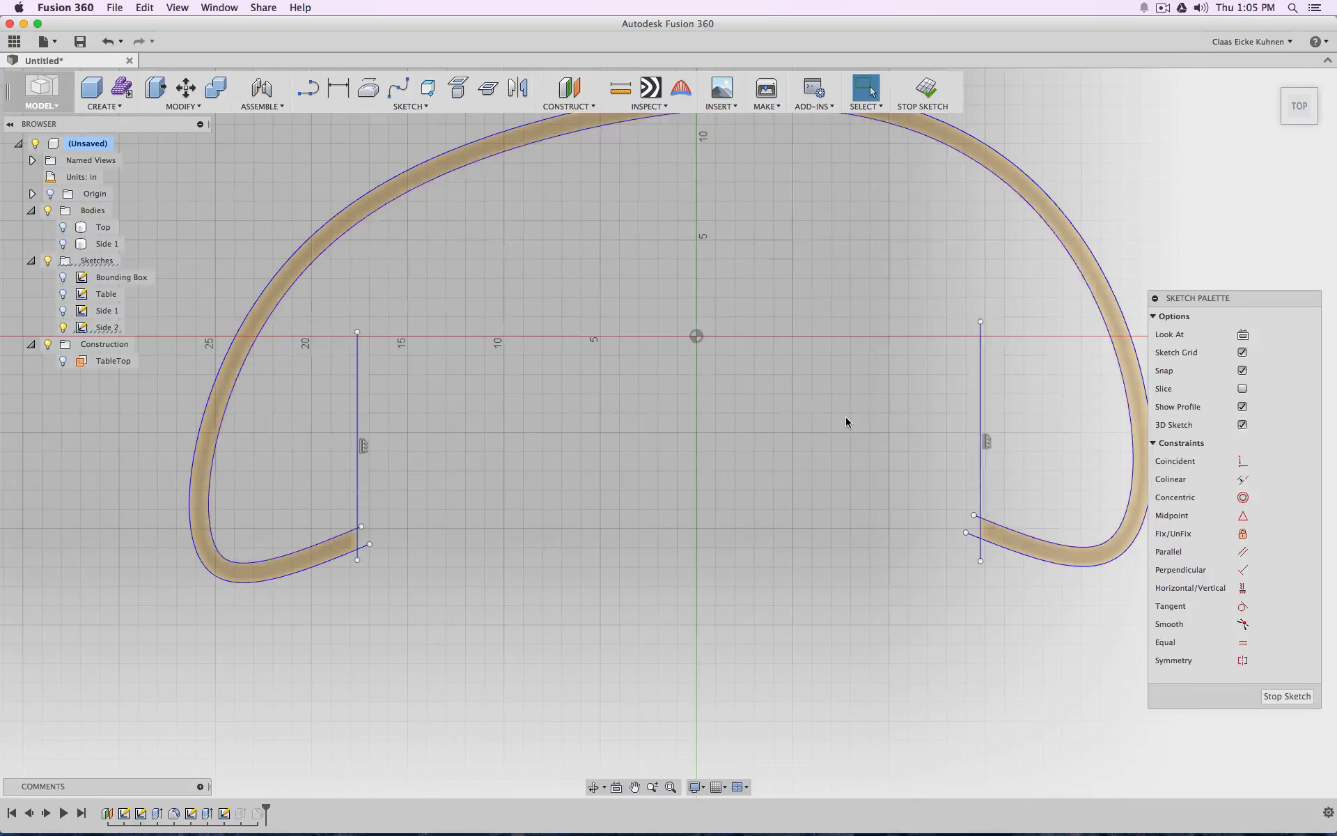
# Shorten both vertical end lines so they extend only slightly past the wall profile's inner edge, and finish the Side 2 sketch
pyautogui.moveTo(311, 296)
pyautogui.mouseDown()
pyautogui.moveTo(546, 354)
pyautogui.moveTo(1021, 345)
pyautogui.moveTo(984, 396)
pyautogui.moveTo(982, 494)
pyautogui.mouseUp()
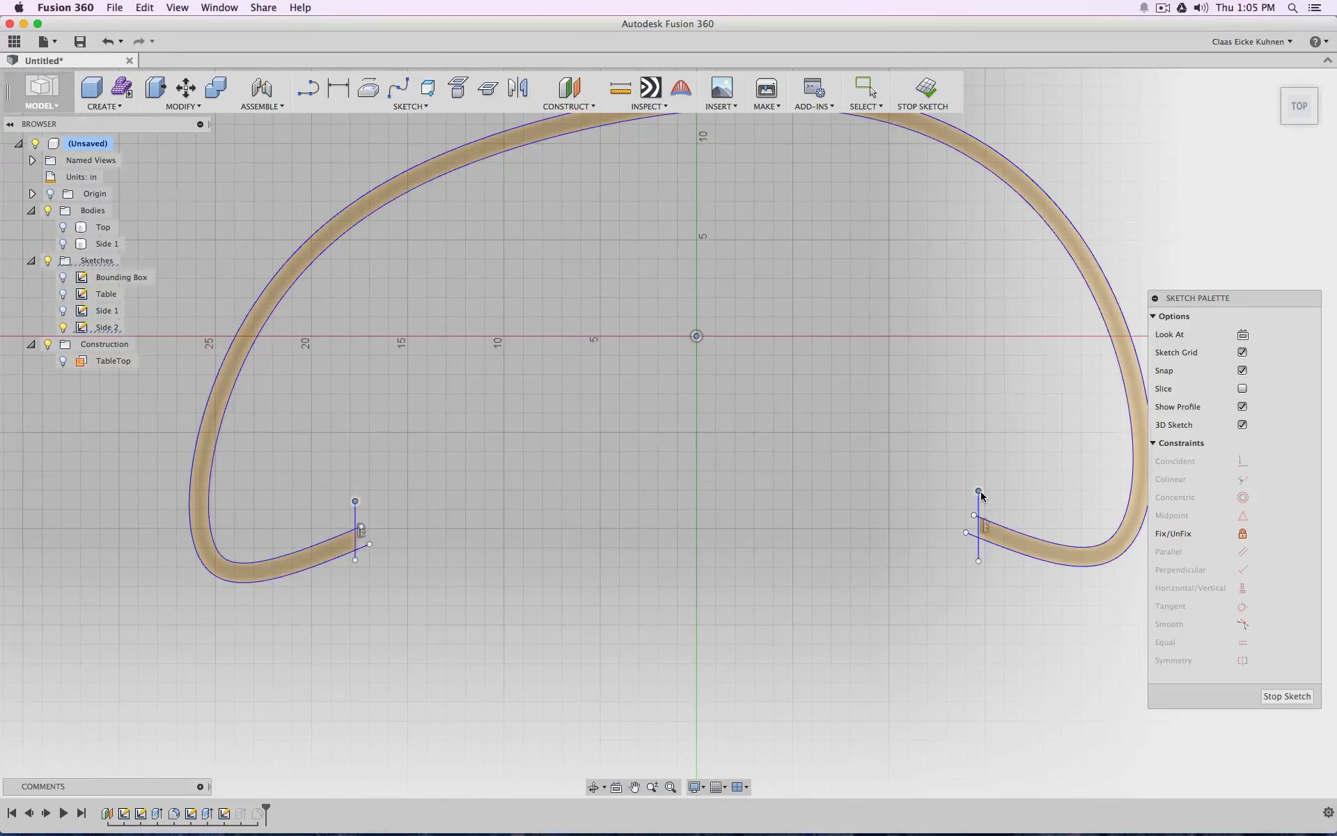
pyautogui.click(923, 89)
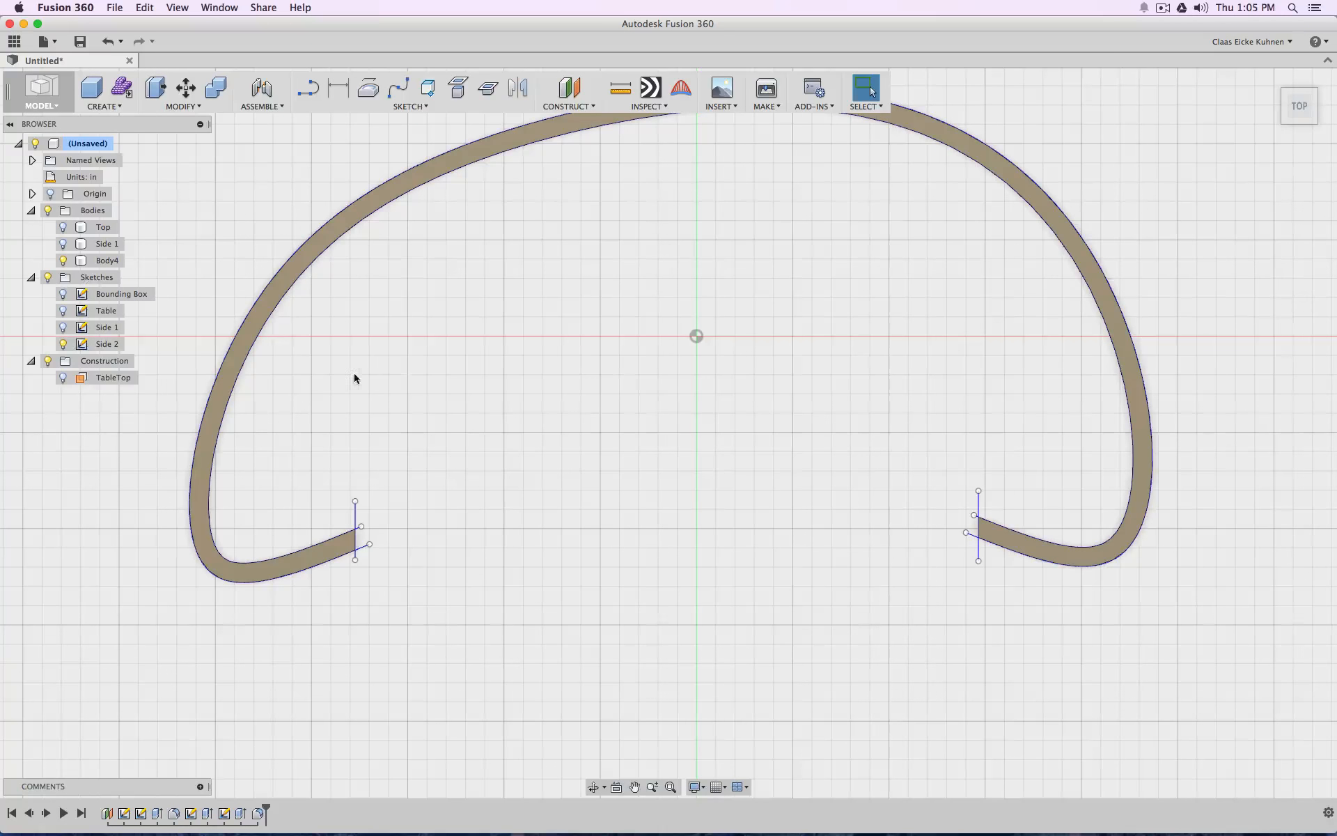
# Create a sketch on the horizontal origin plane and draw a vertical line about 9.1 in long inward from the left wall end's outer corner
pyautogui.click(301, 88)
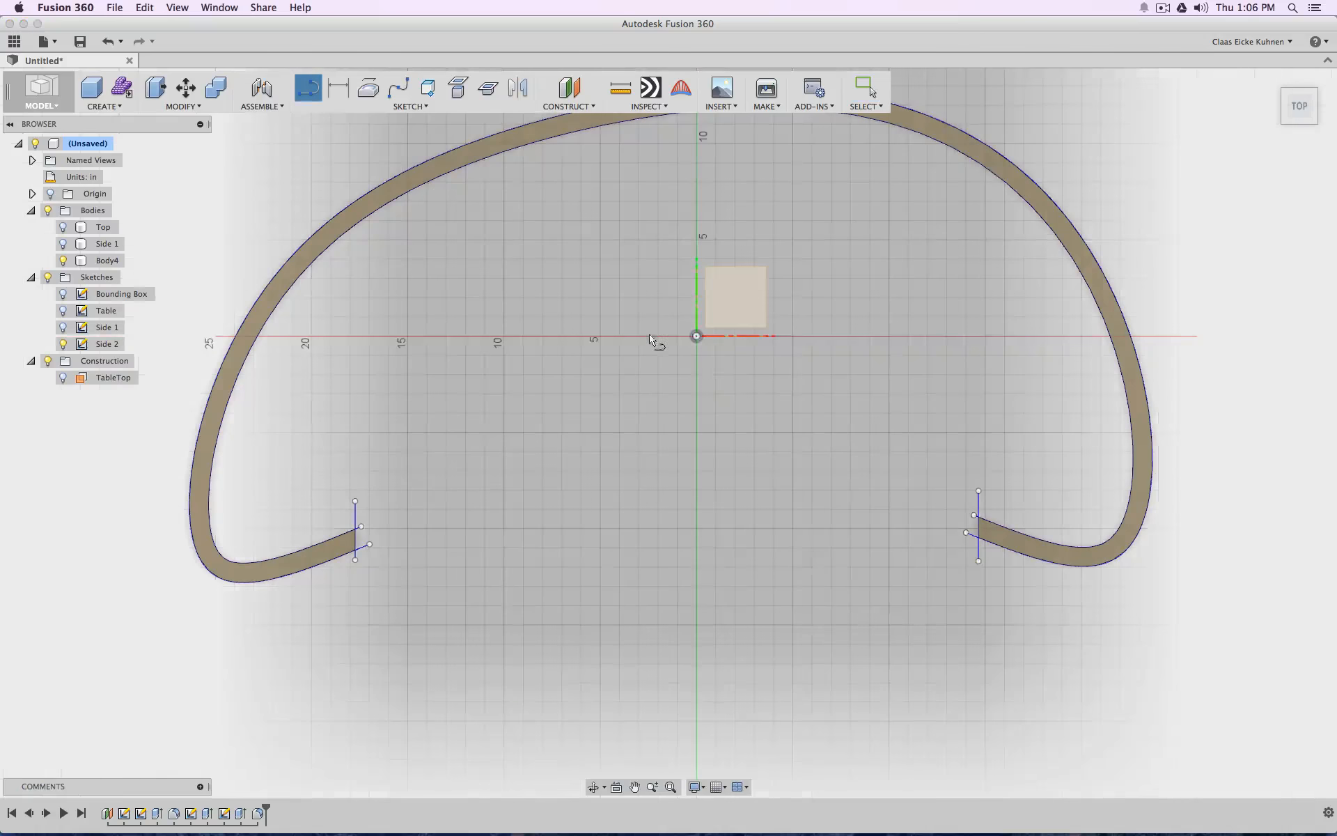
pyautogui.click(748, 298)
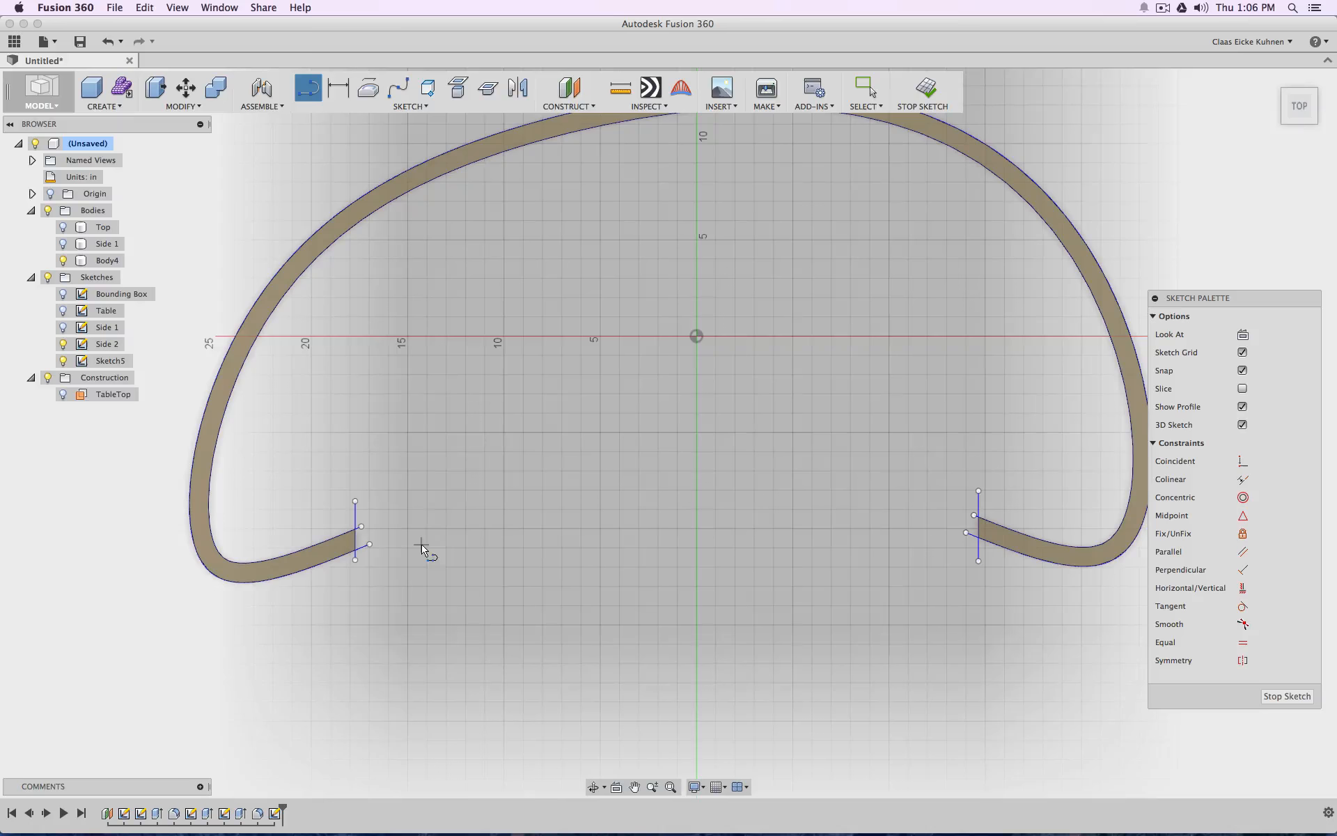
pyautogui.click(356, 553)
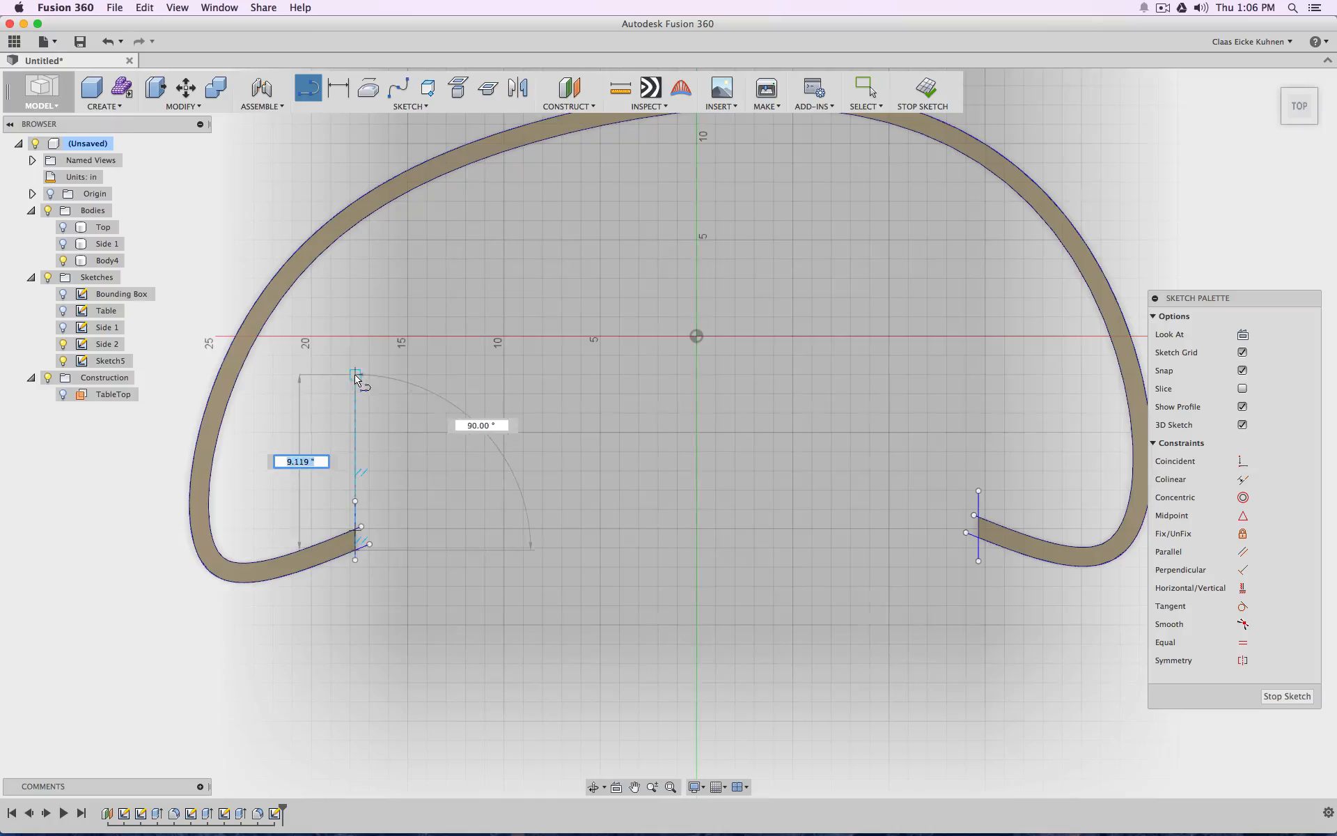
pyautogui.click(355, 375)
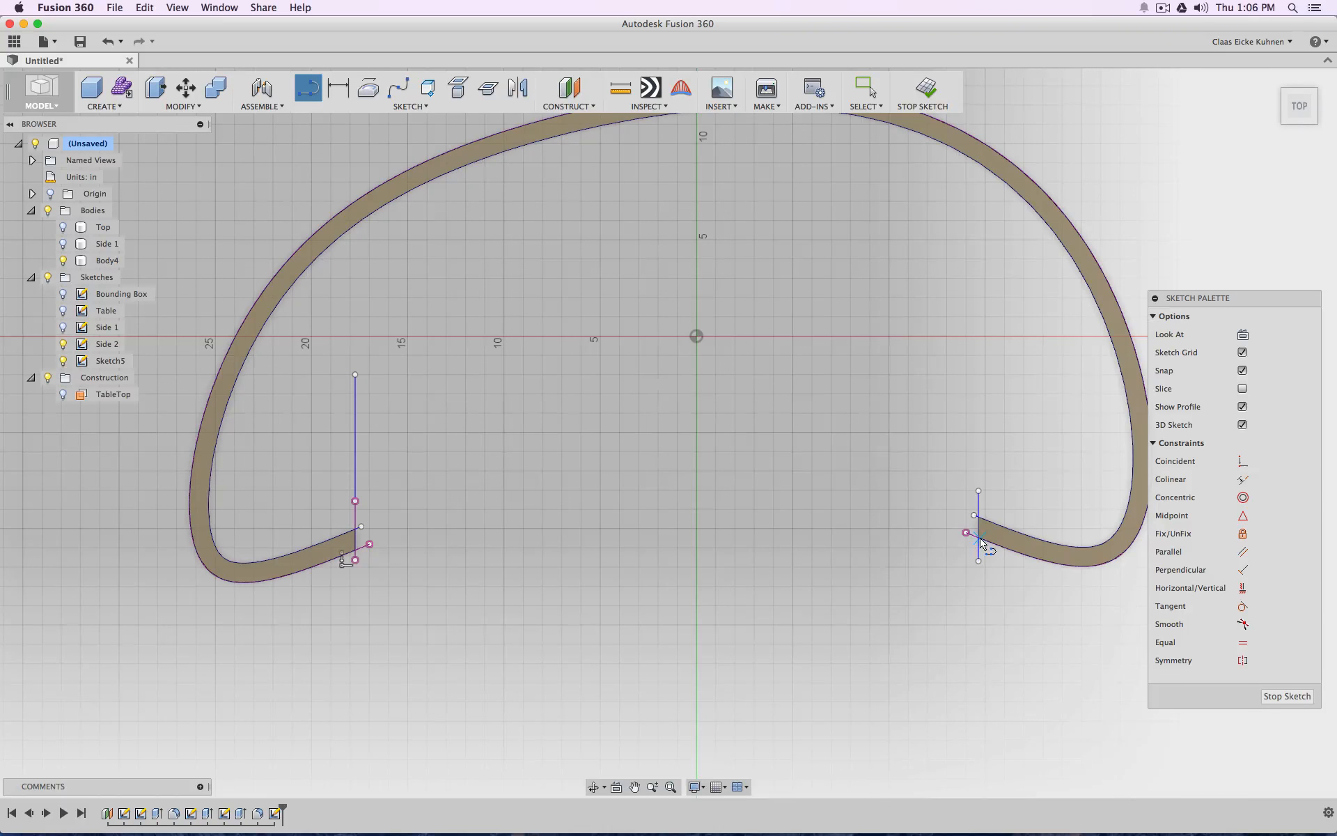
pyautogui.scroll(-3, 978, 544)
pyautogui.scroll(8, 975, 545)
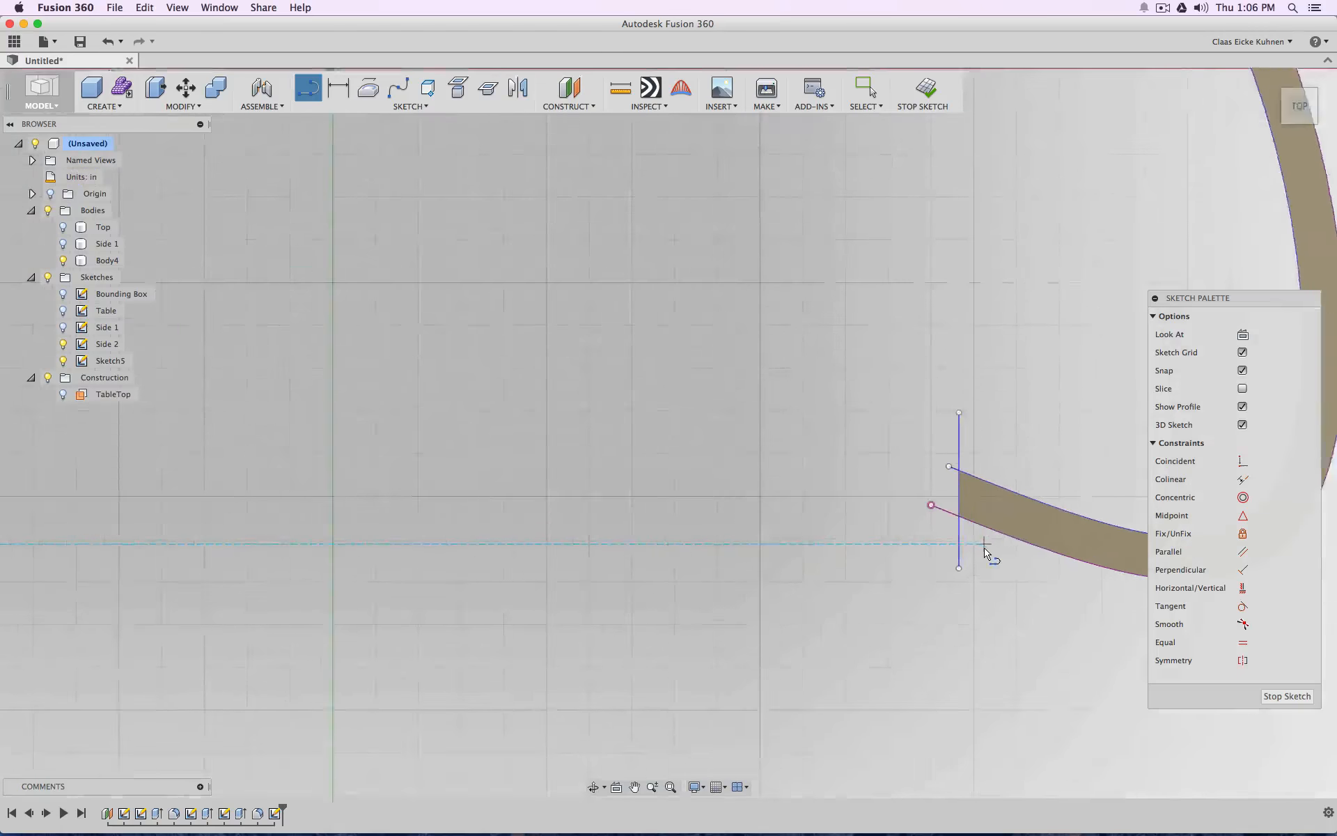
pyautogui.click(952, 568)
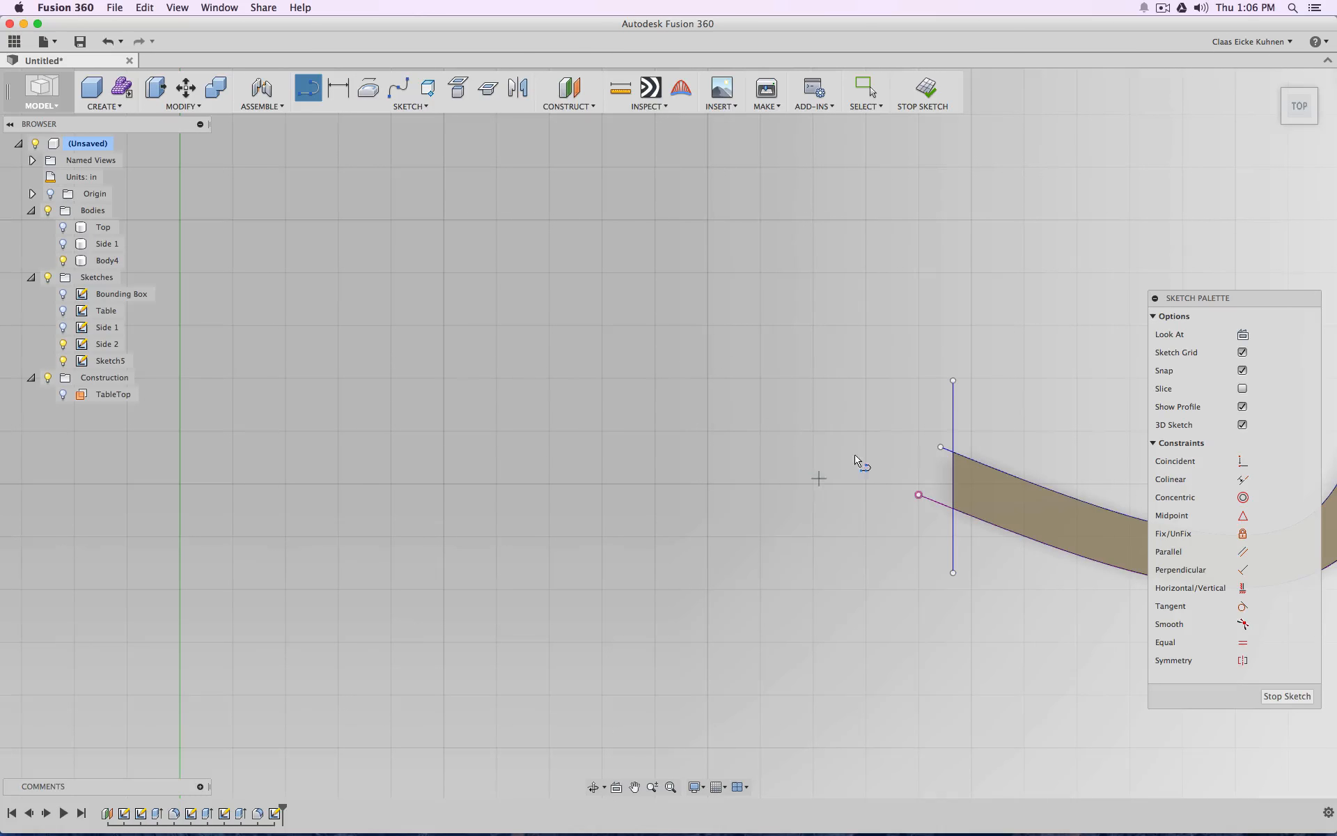
pyautogui.press('Escape')
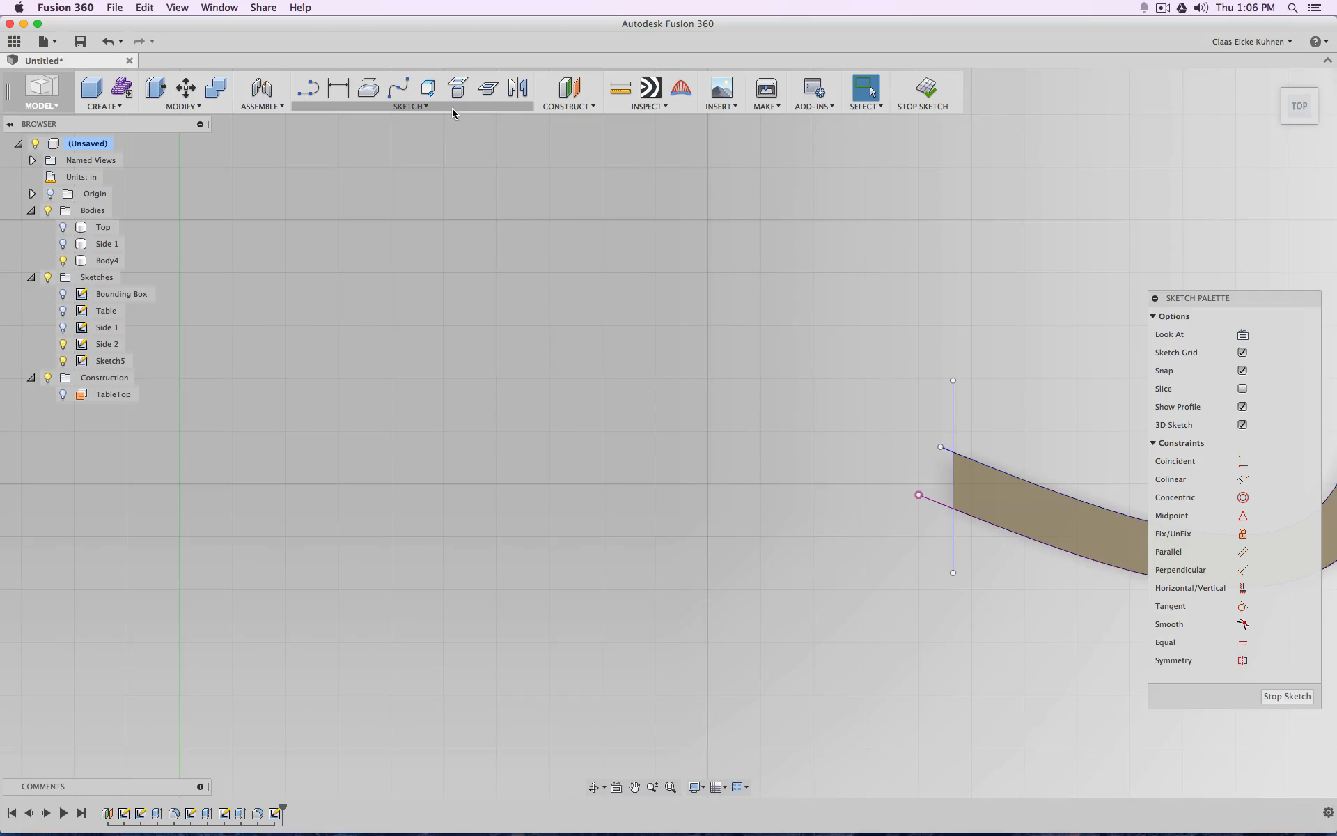
pyautogui.click(457, 87)
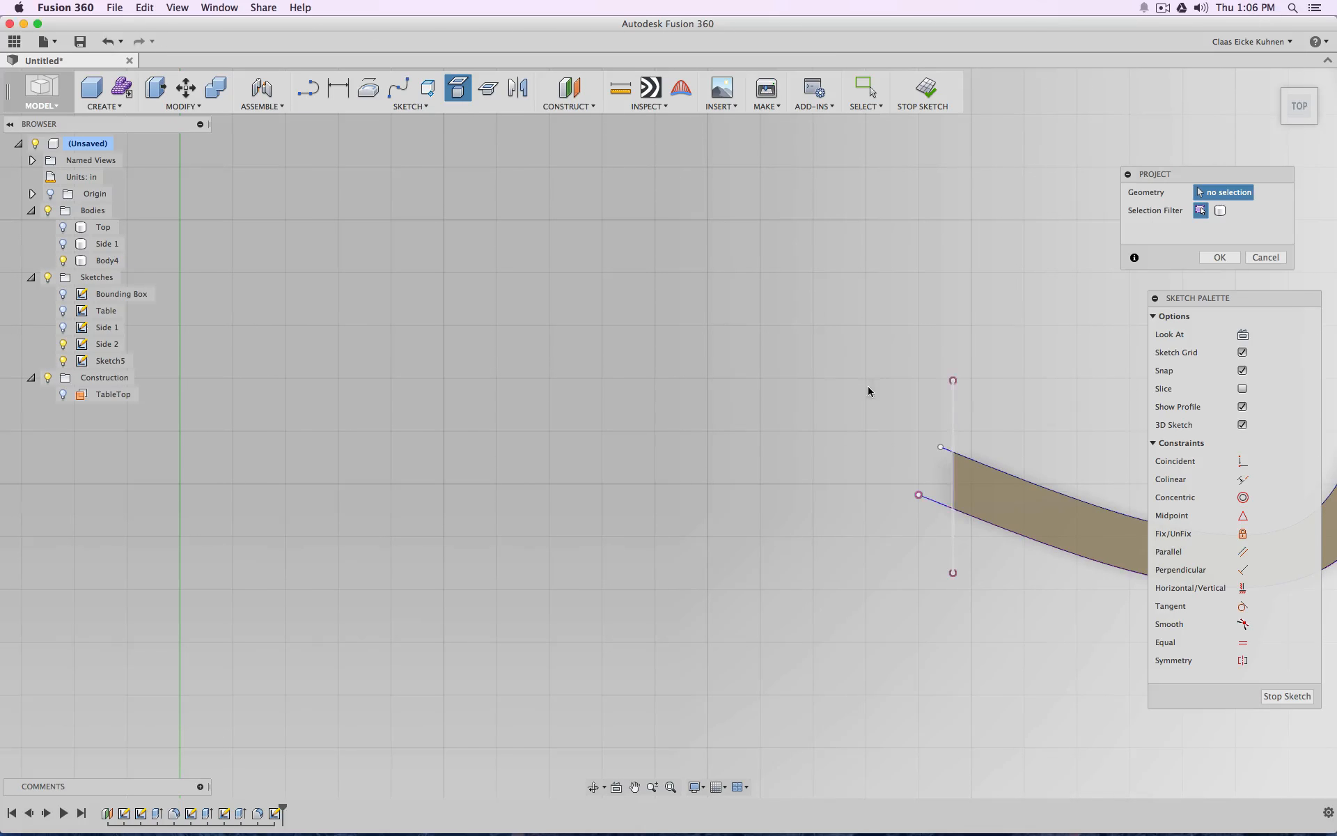
# Start a spline in the new sketch
pyautogui.click(399, 87)
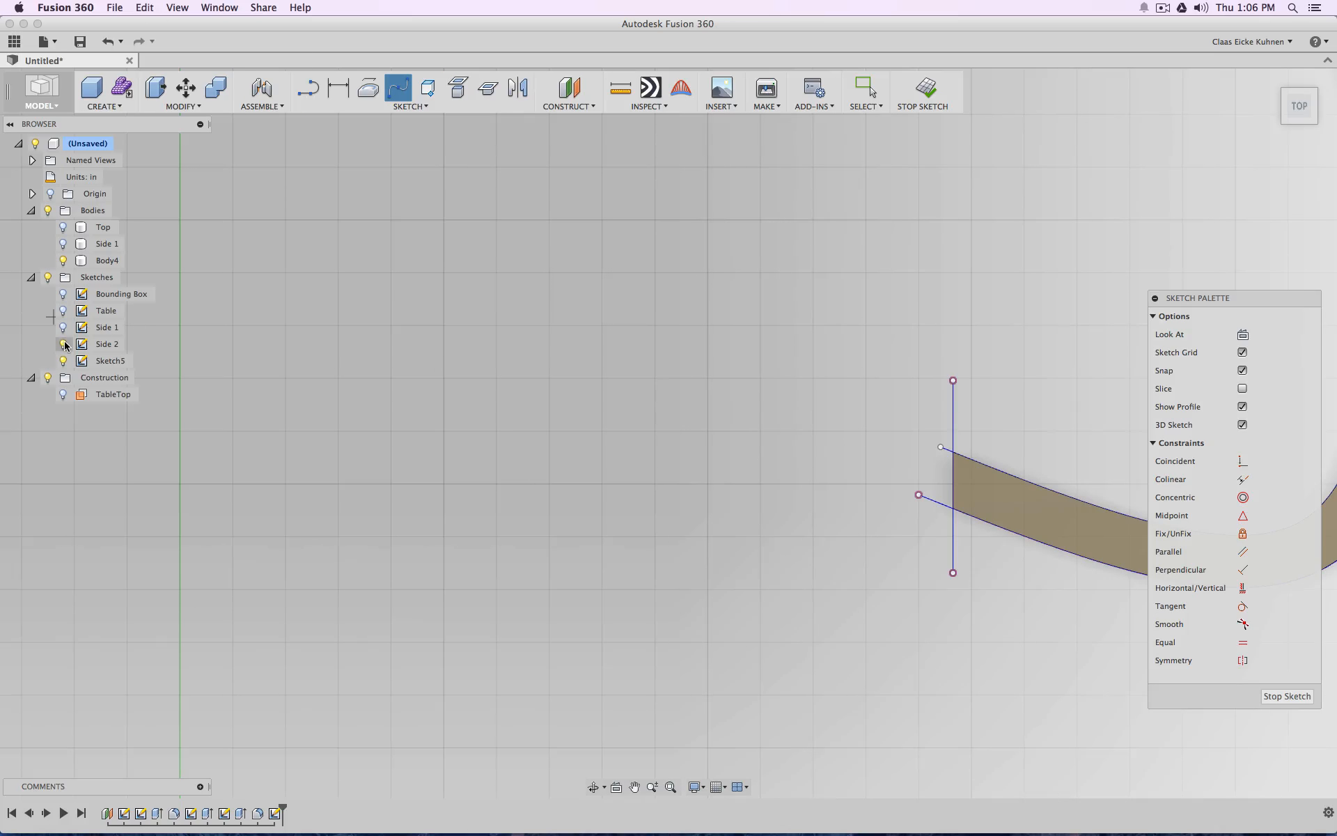
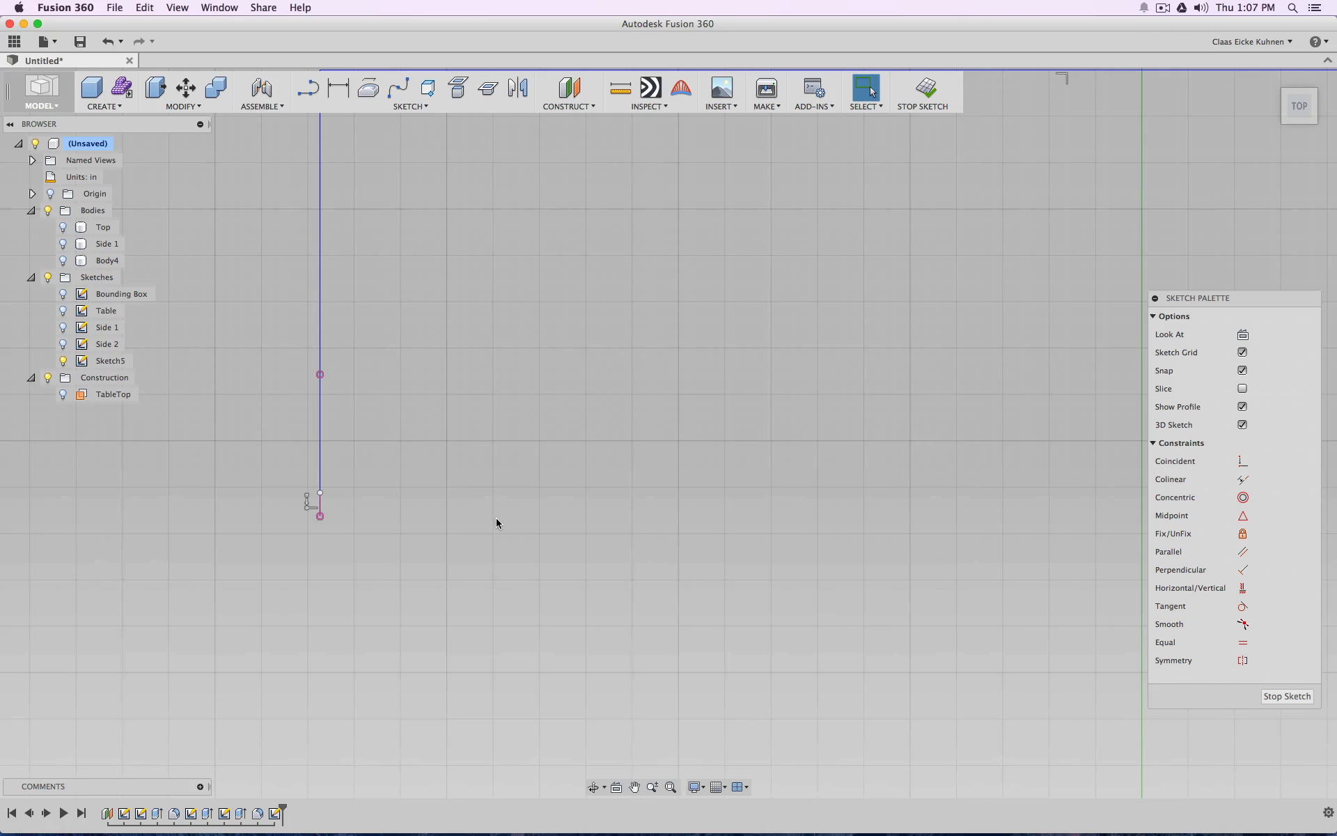
# Delete the two projected wall-end lines at the lower ends of the three-sided outline
pyautogui.click(322, 500)
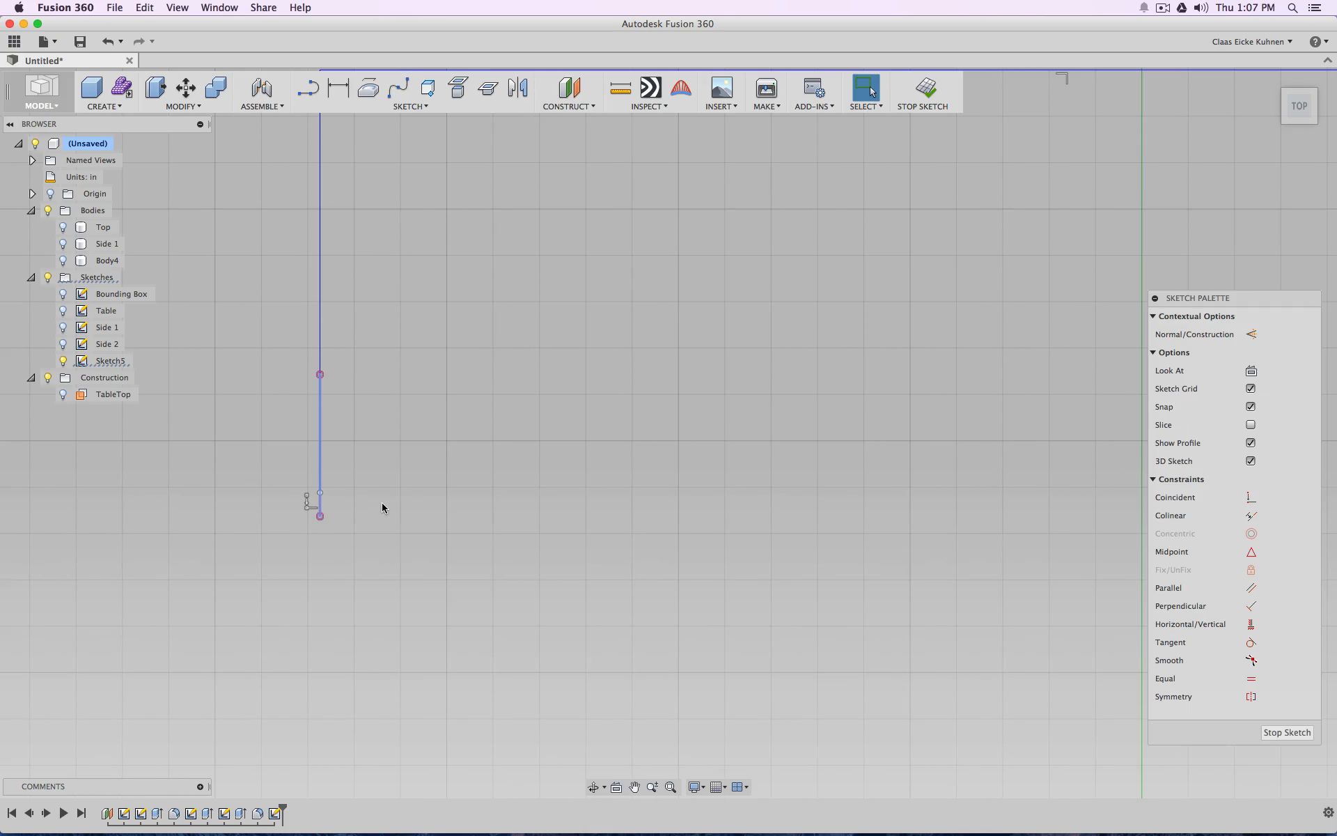
pyautogui.press('Delete')
pyautogui.scroll(-6, 382, 507)
pyautogui.scroll(7, 672, 502)
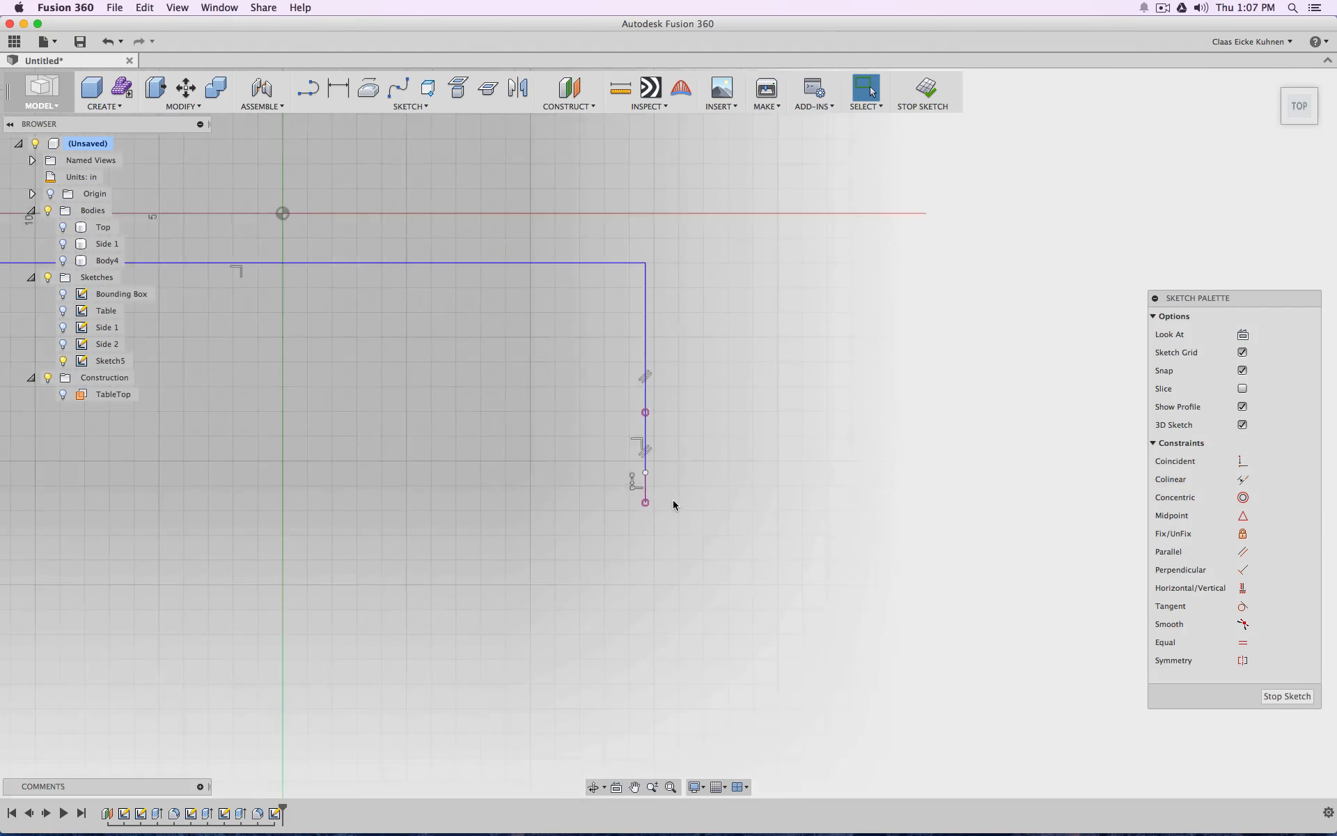
pyautogui.click(608, 486)
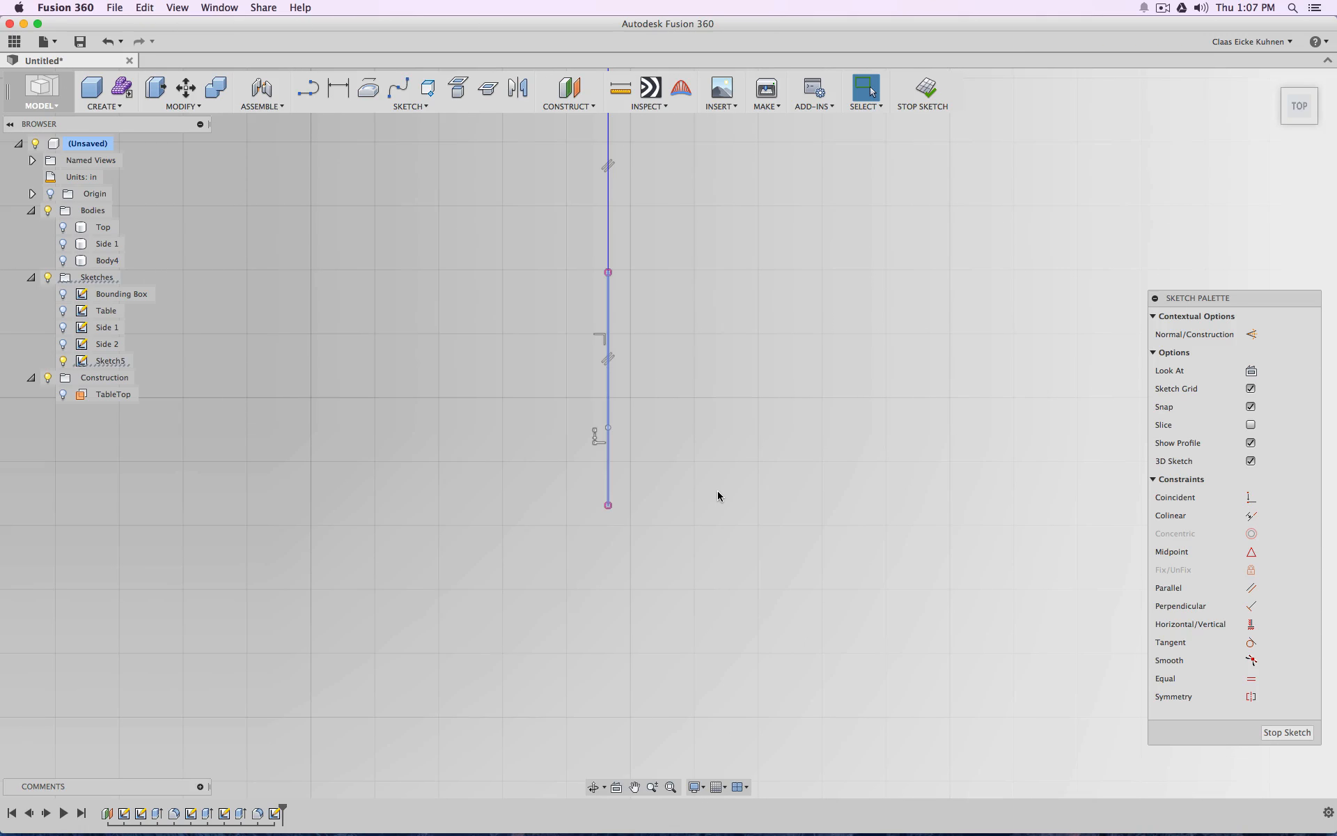
pyautogui.press('Delete')
pyautogui.scroll(-5, 716, 490)
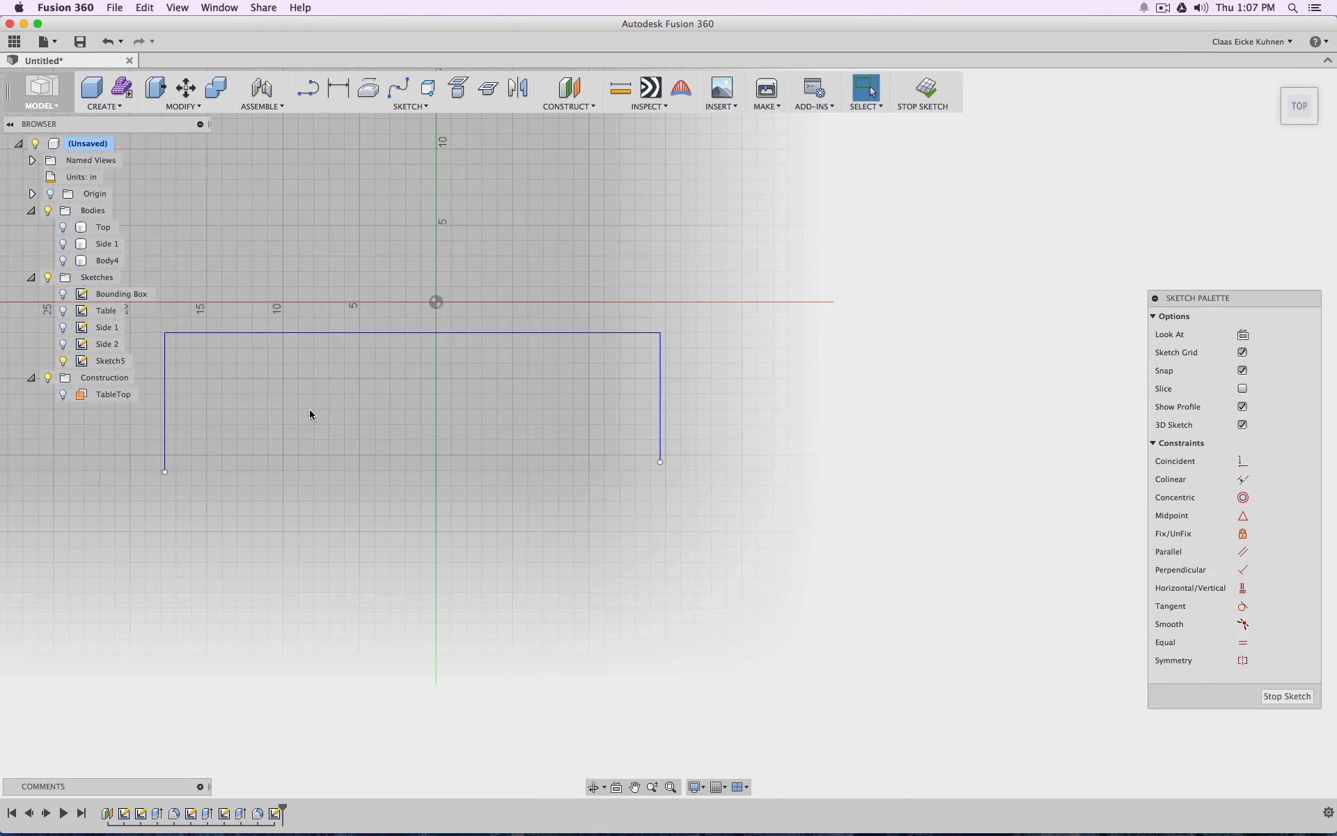
# Show the Side 2 sketch and shorten the outline's right vertical line to end on the wall profile's inner edge
pyautogui.click(63, 344)
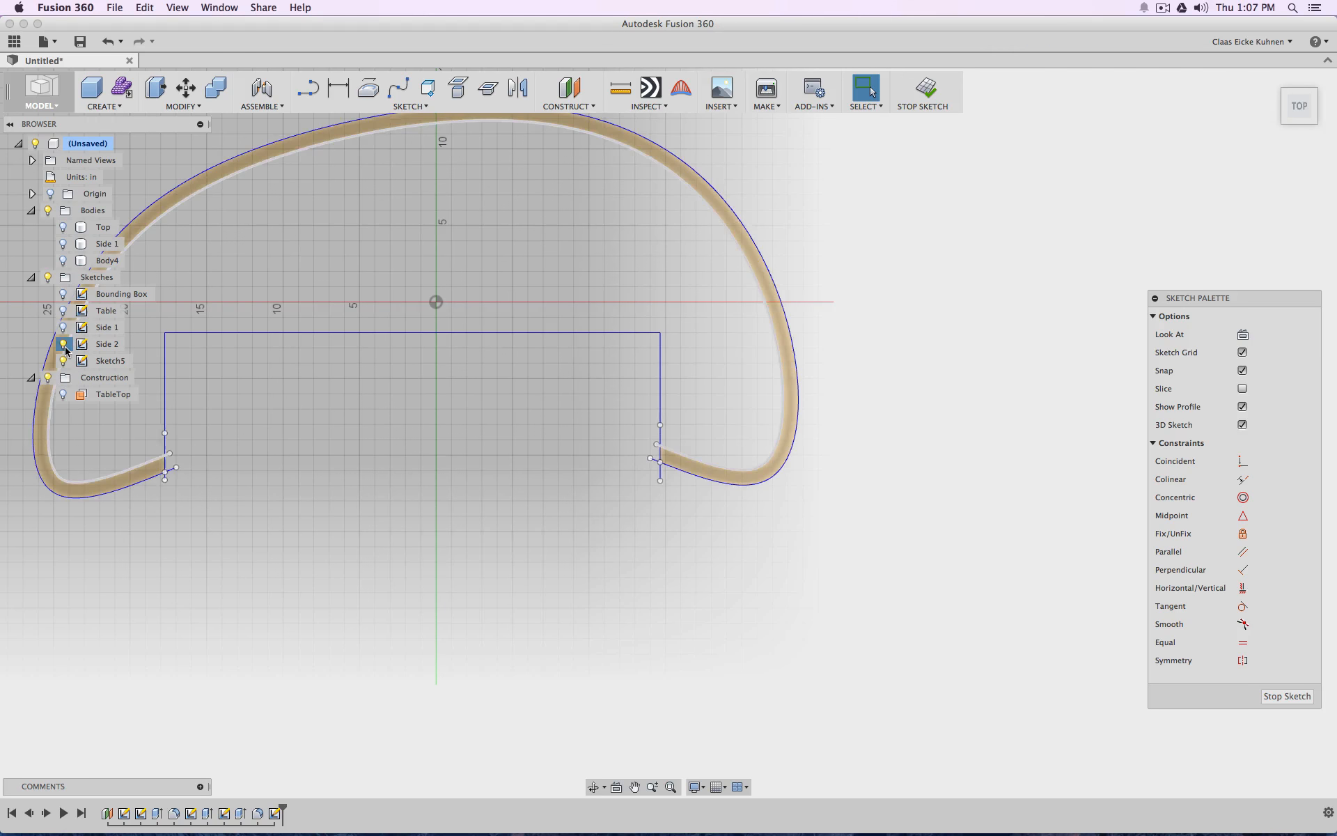
pyautogui.click(63, 344)
pyautogui.click(63, 344)
pyautogui.scroll(-3, 546, 413)
pyautogui.scroll(10, 698, 436)
pyautogui.scroll(-4, 704, 436)
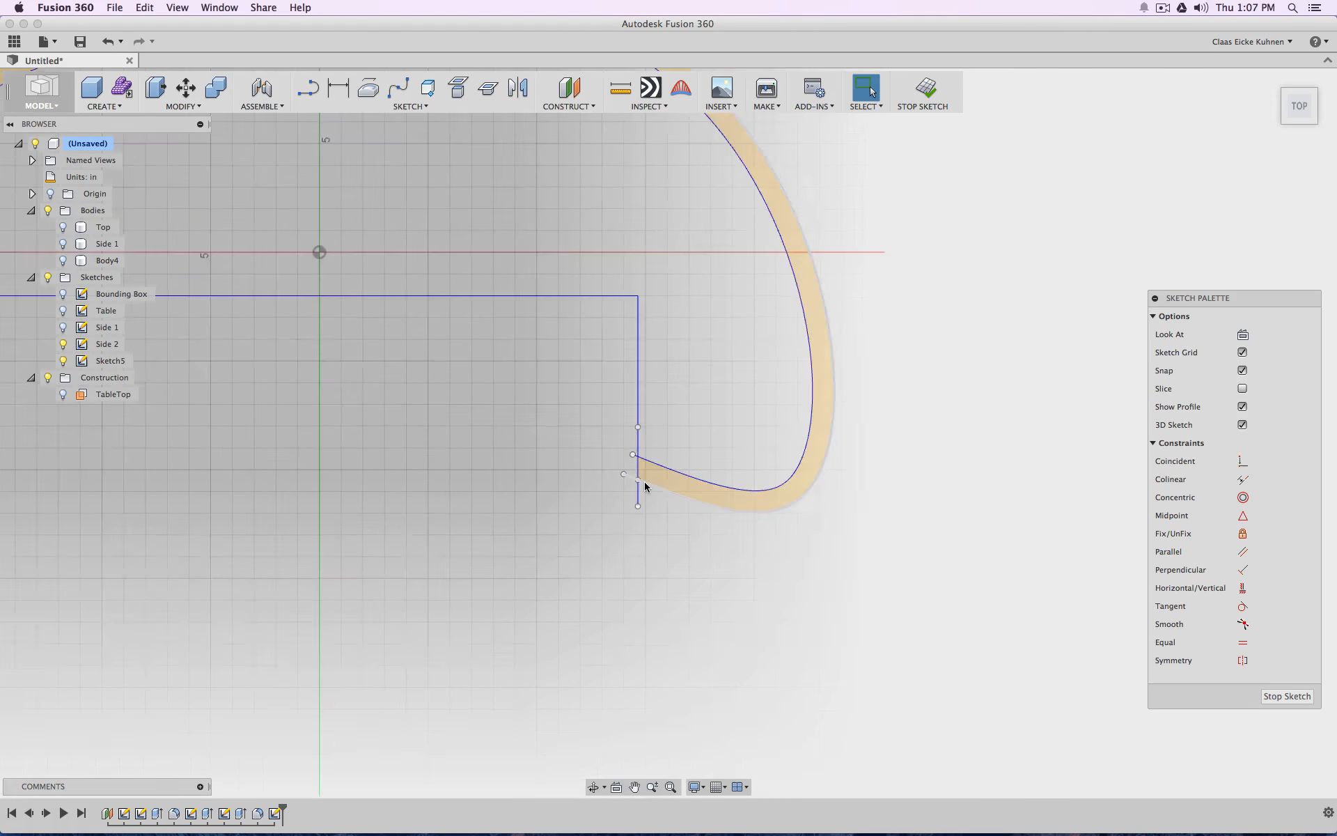
pyautogui.scroll(4, 642, 481)
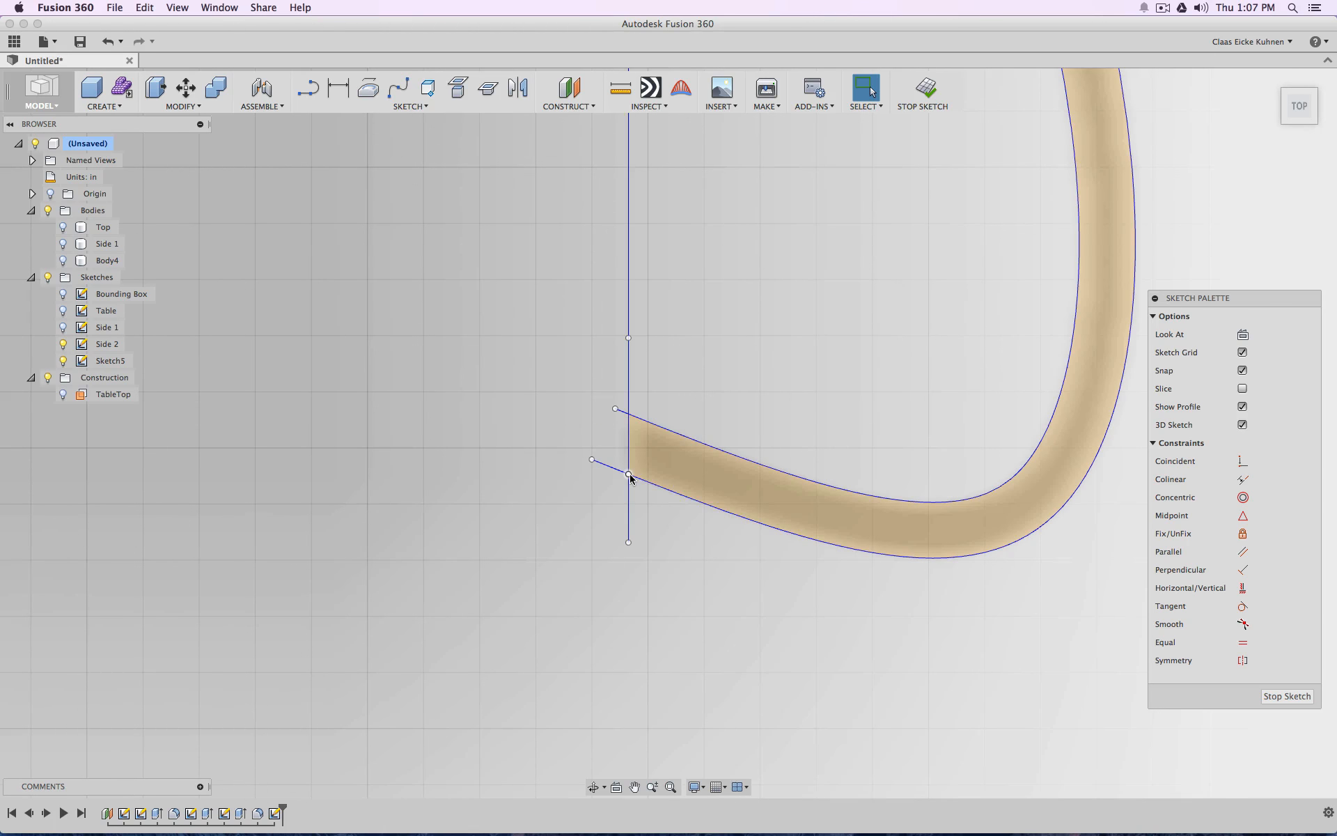
pyautogui.moveTo(628, 475); pyautogui.dragTo(628, 416)
pyautogui.scroll(-8, 531, 453)
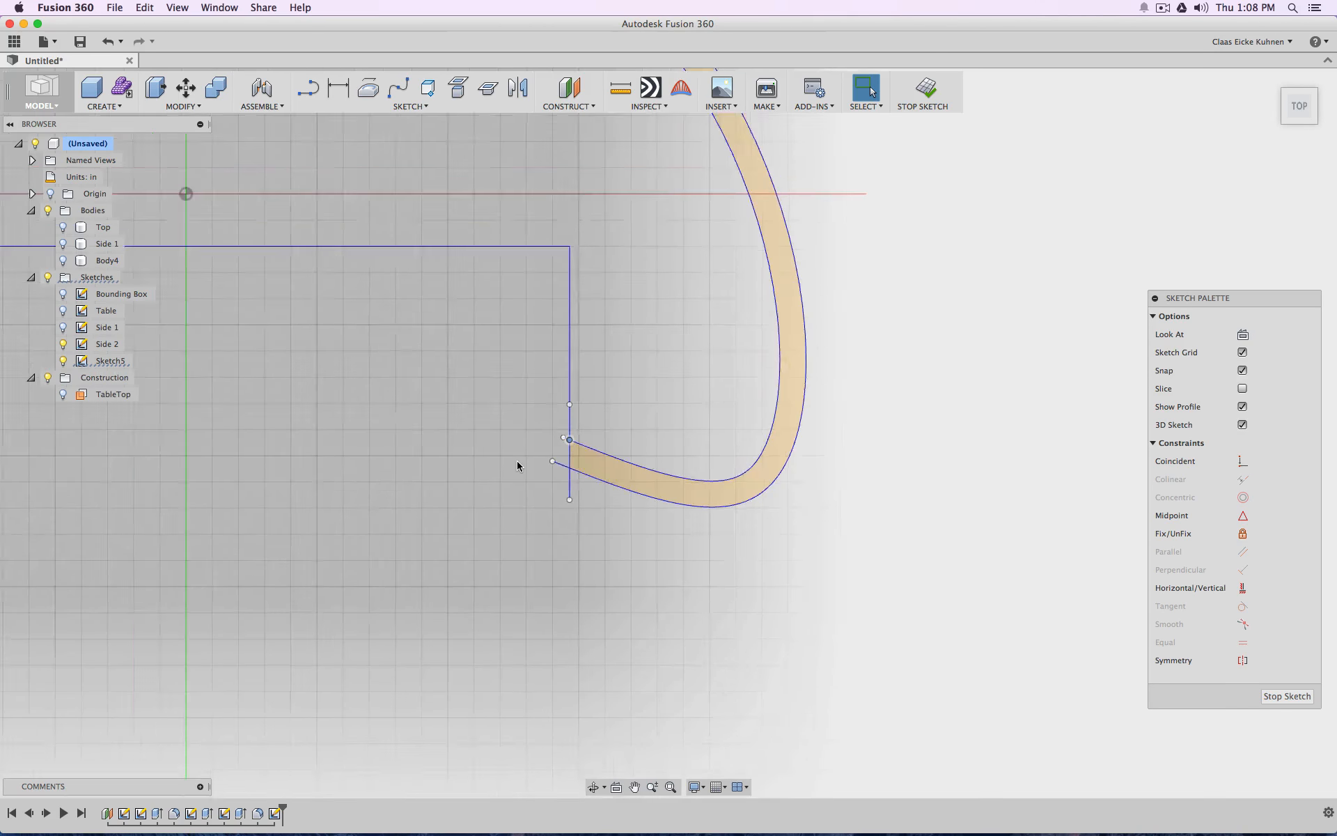
# Shorten the outline's left vertical line so its lower end sits on the wall profile's inner edge
pyautogui.moveTo(540, 457); pyautogui.dragTo(824, 459, button='middle')
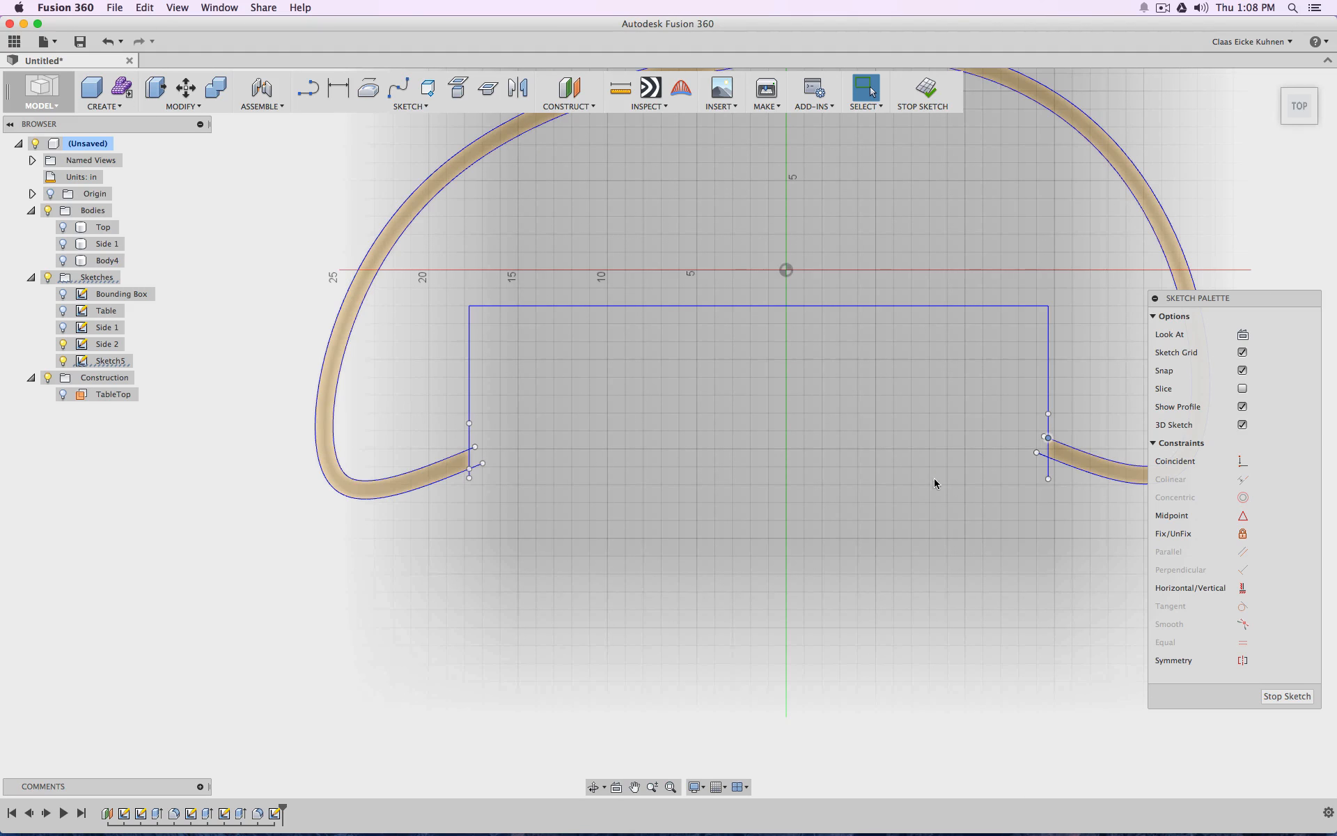
pyautogui.click(1048, 468)
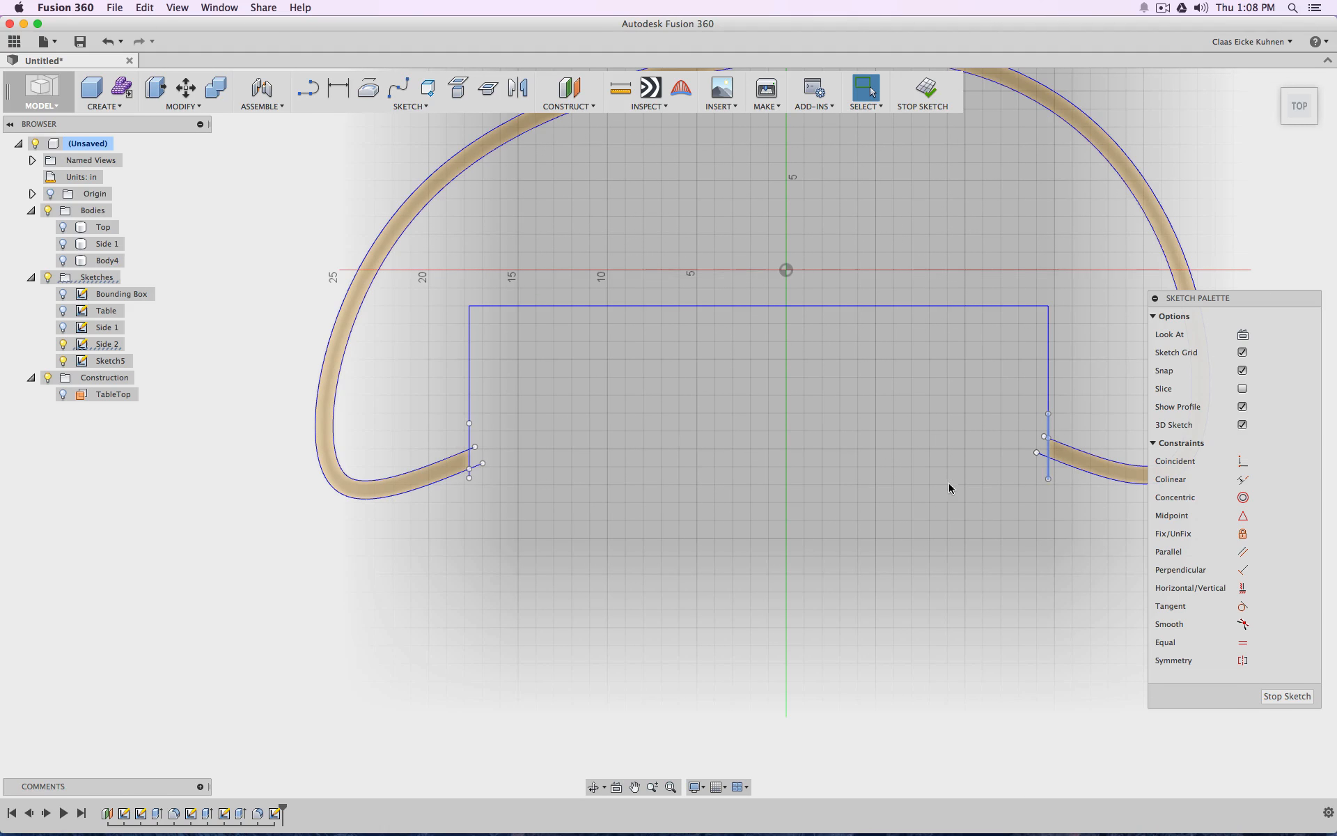
pyautogui.scroll(6, 488, 481)
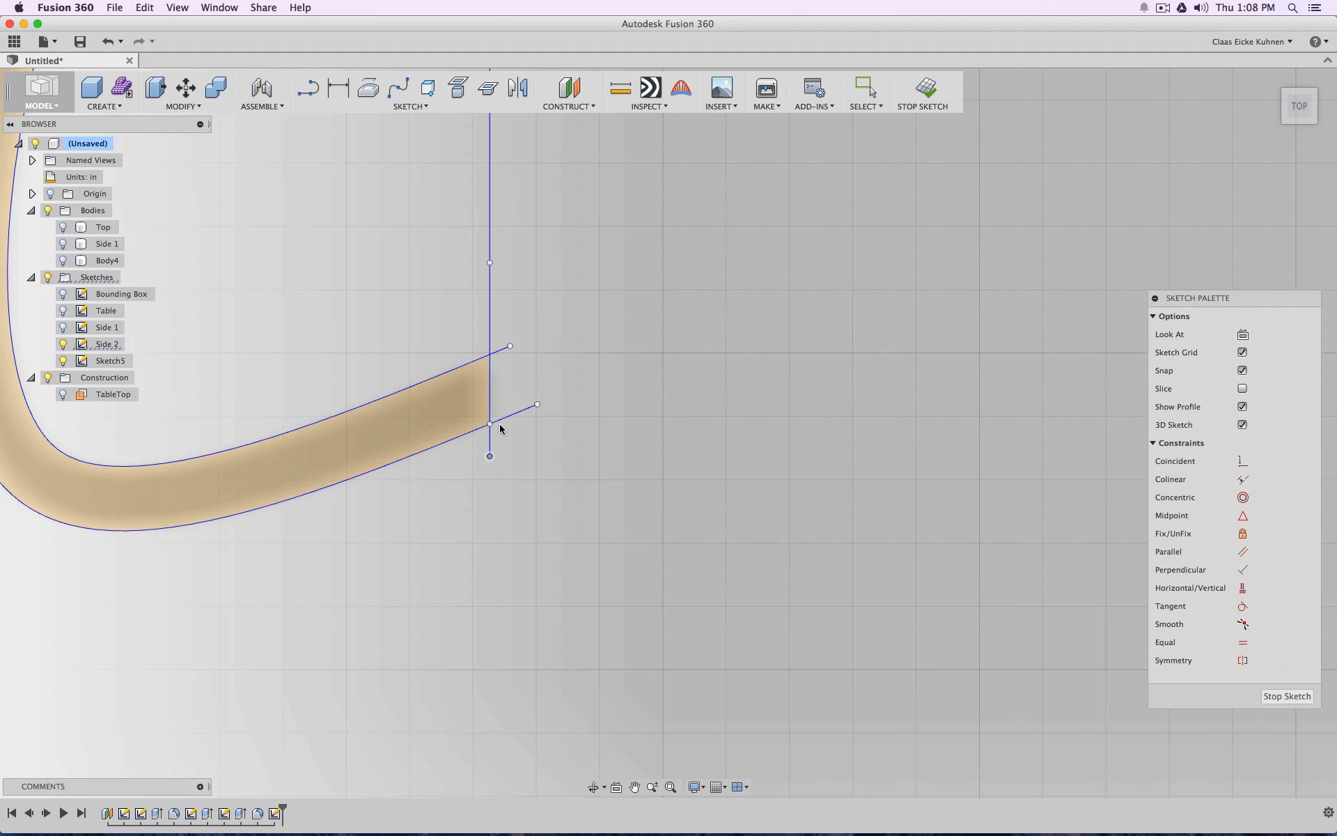
pyautogui.click(491, 219)
pyautogui.moveTo(491, 424); pyautogui.dragTo(491, 356)
pyautogui.scroll(-6, 658, 357)
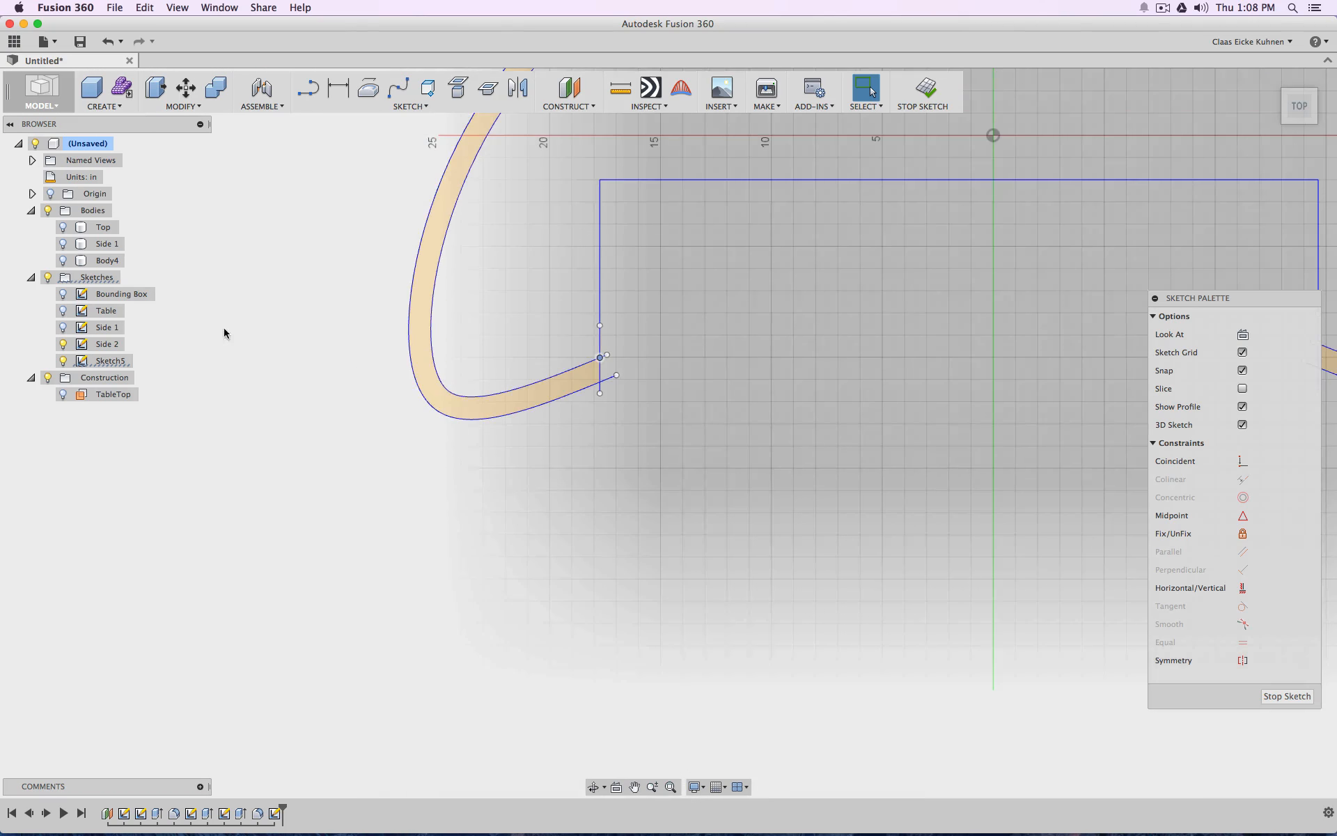
# Hide the Side 2 sketch and offset the connected three-line outline 1 in outward
pyautogui.click(76, 344)
pyautogui.click(63, 344)
pyautogui.moveTo(1066, 348); pyautogui.dragTo(615, 391, button='middle')
pyautogui.scroll(-1, 614, 391)
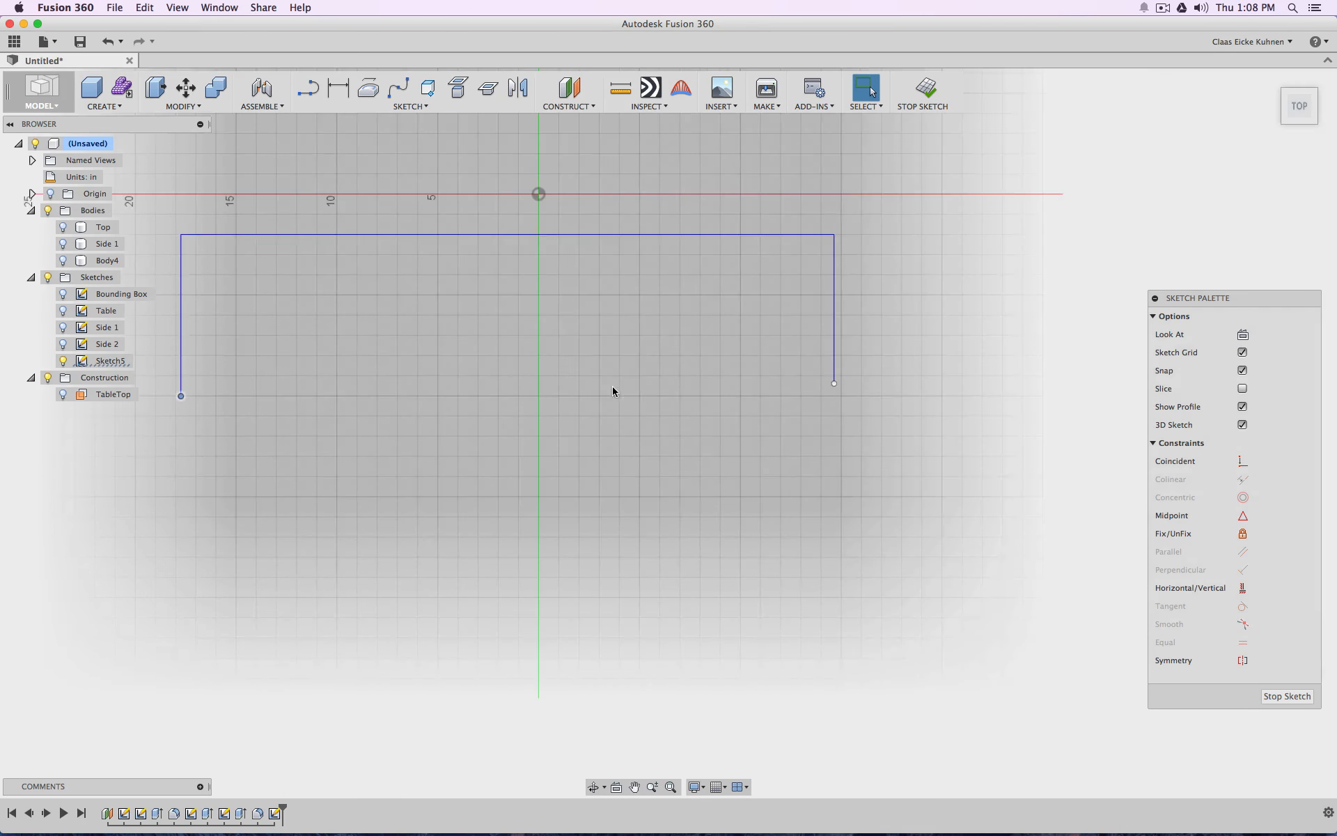
pyautogui.scroll(5, 635, 392)
pyautogui.scroll(-8, 573, 382)
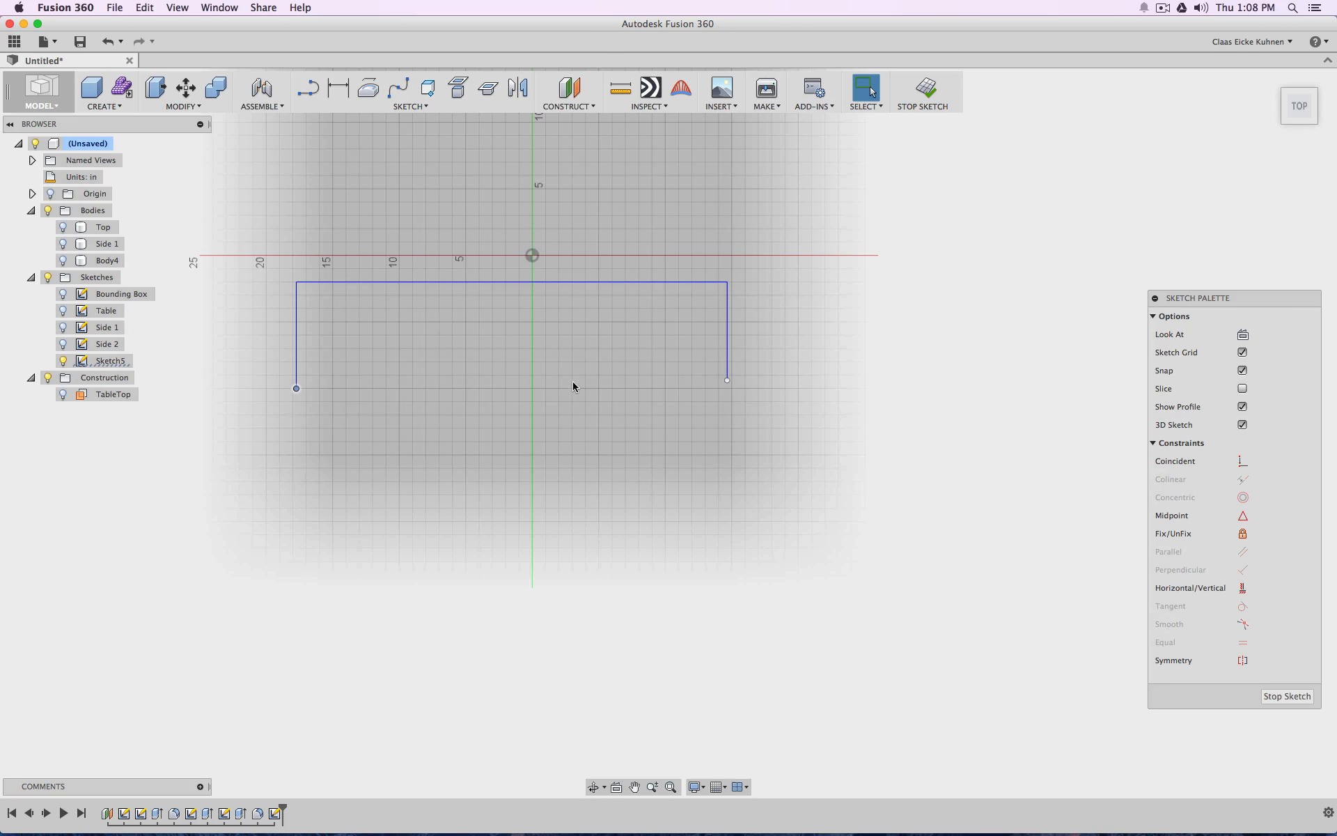
pyautogui.click(415, 106)
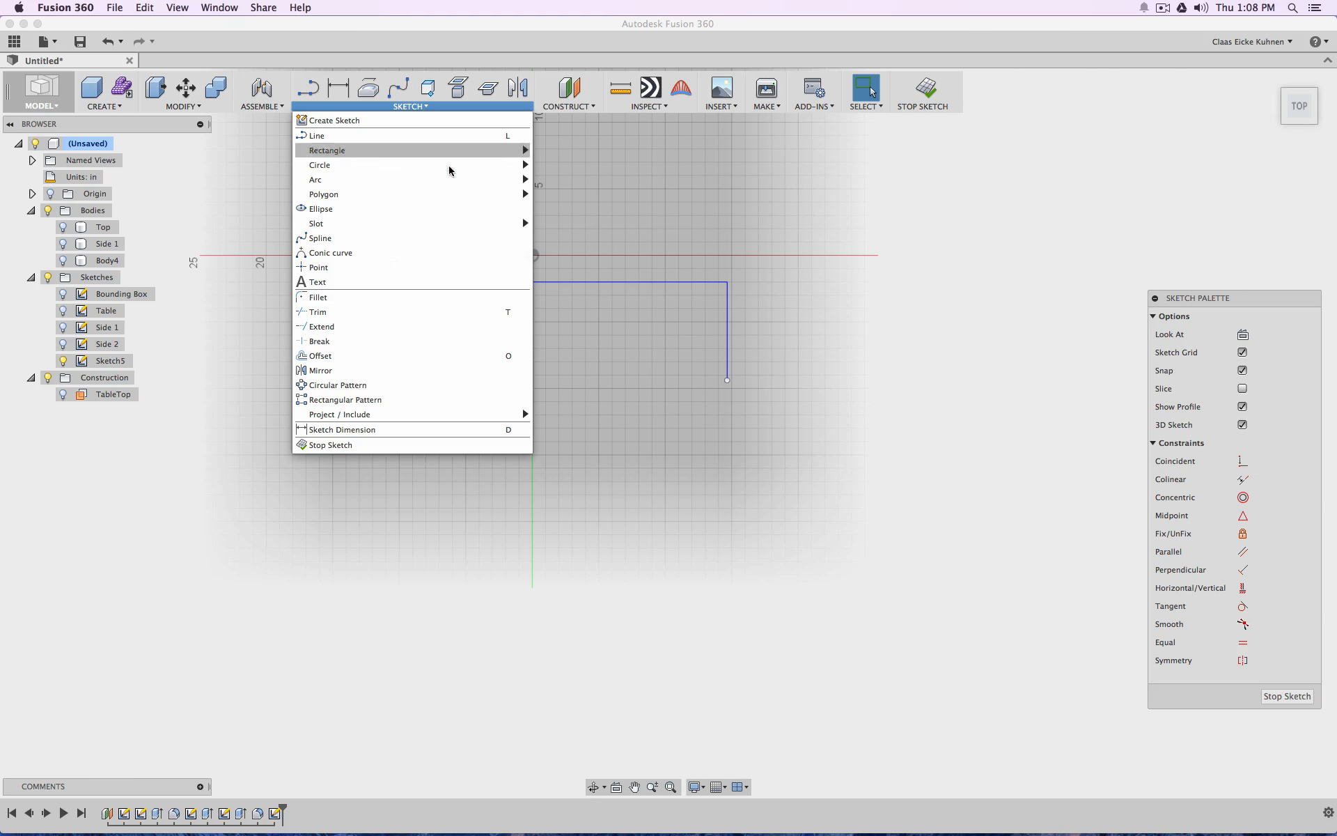
pyautogui.click(396, 357)
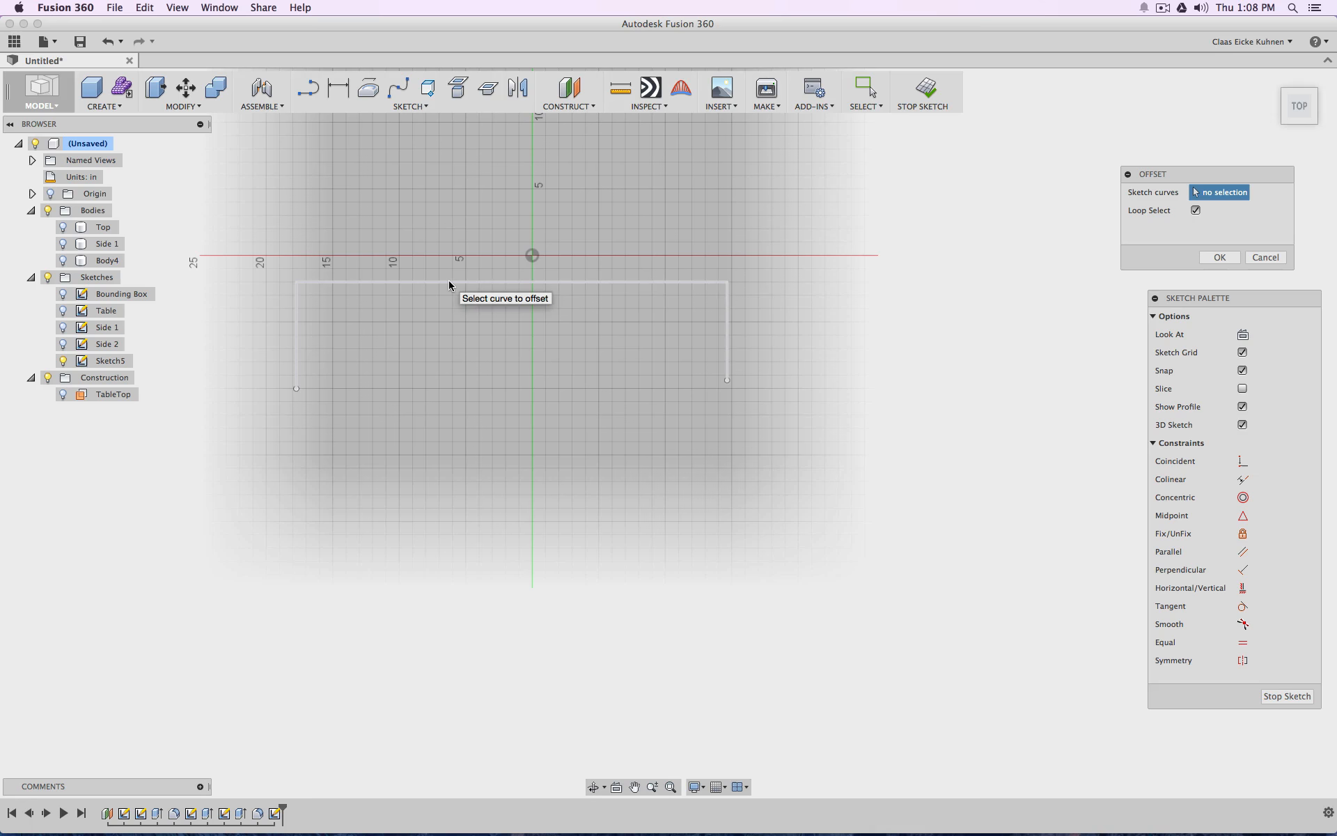
pyautogui.click(450, 281)
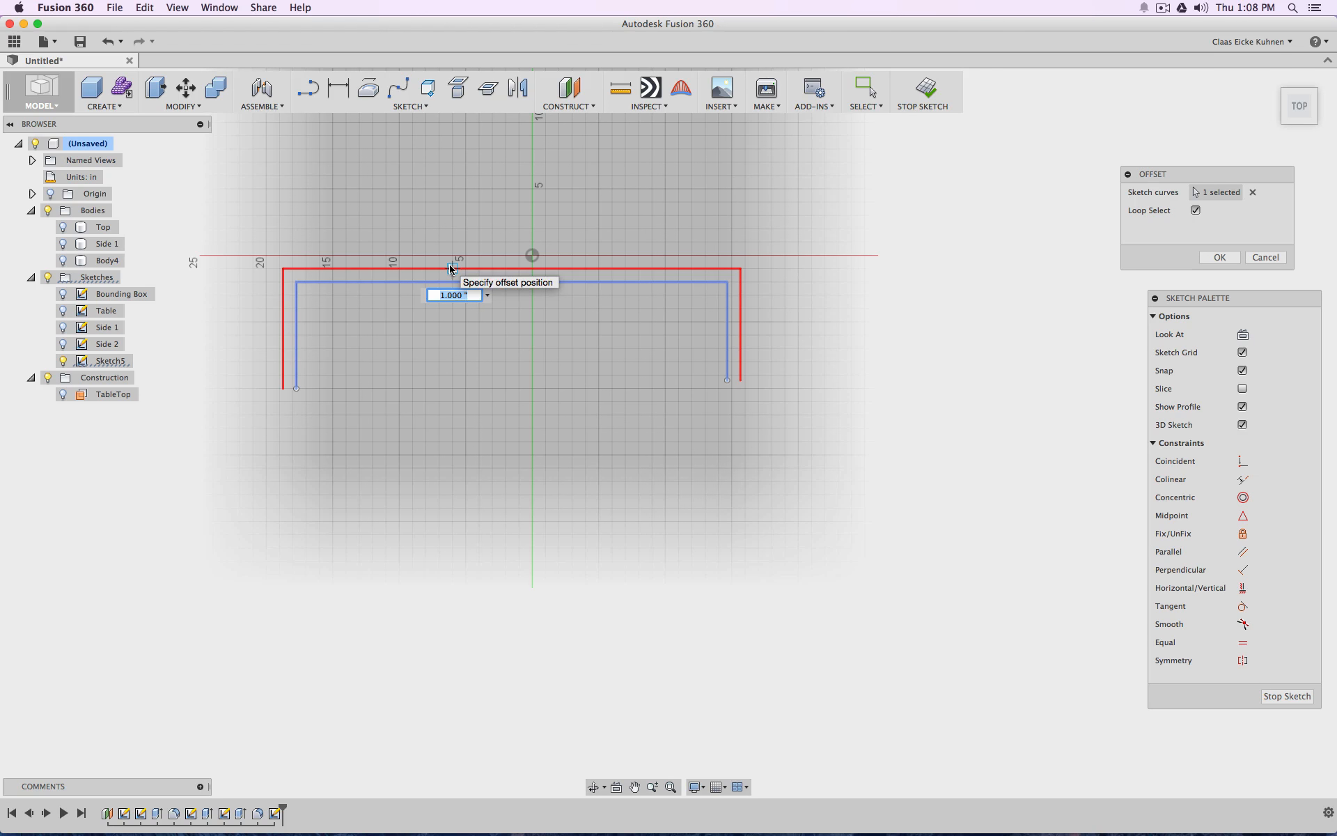
pyautogui.click(450, 268)
pyautogui.click(337, 87)
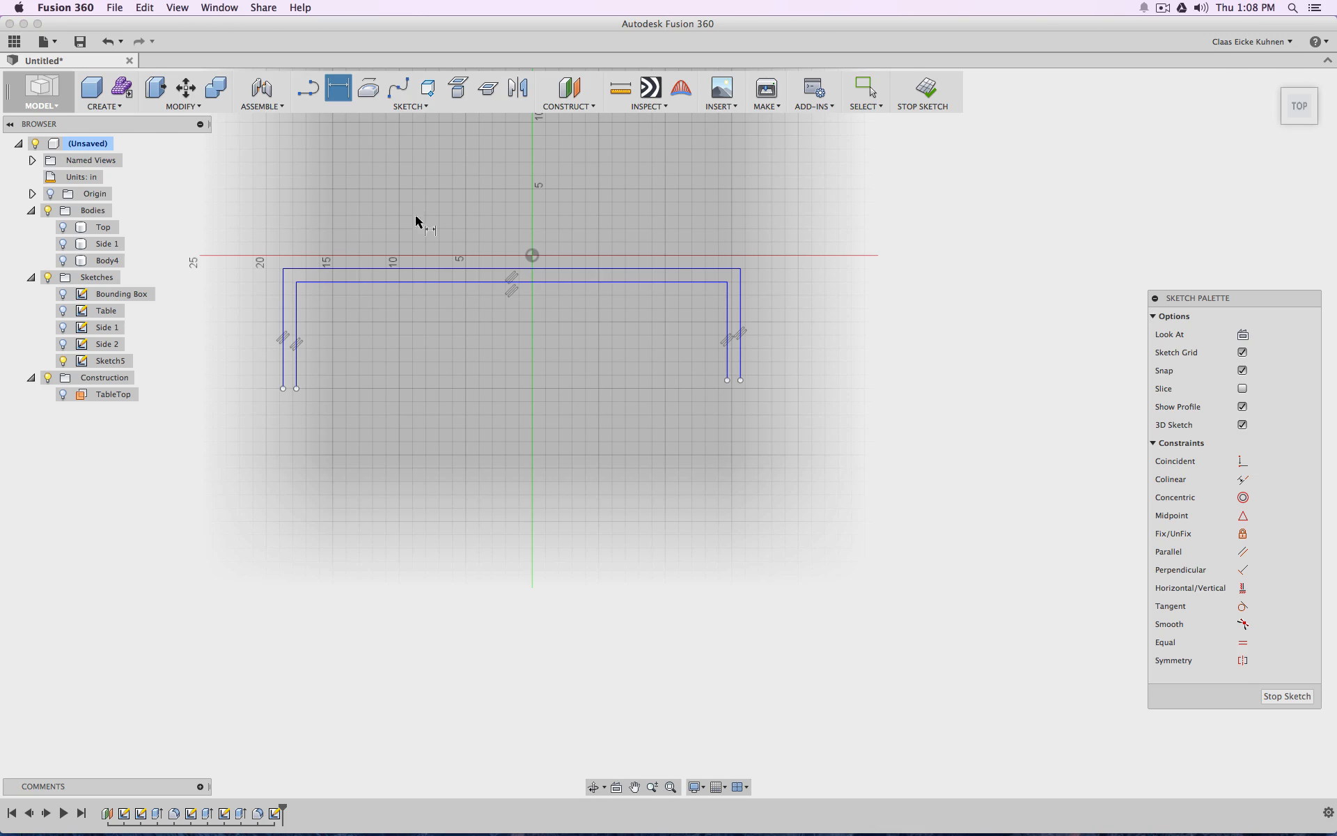
pyautogui.click(440, 282)
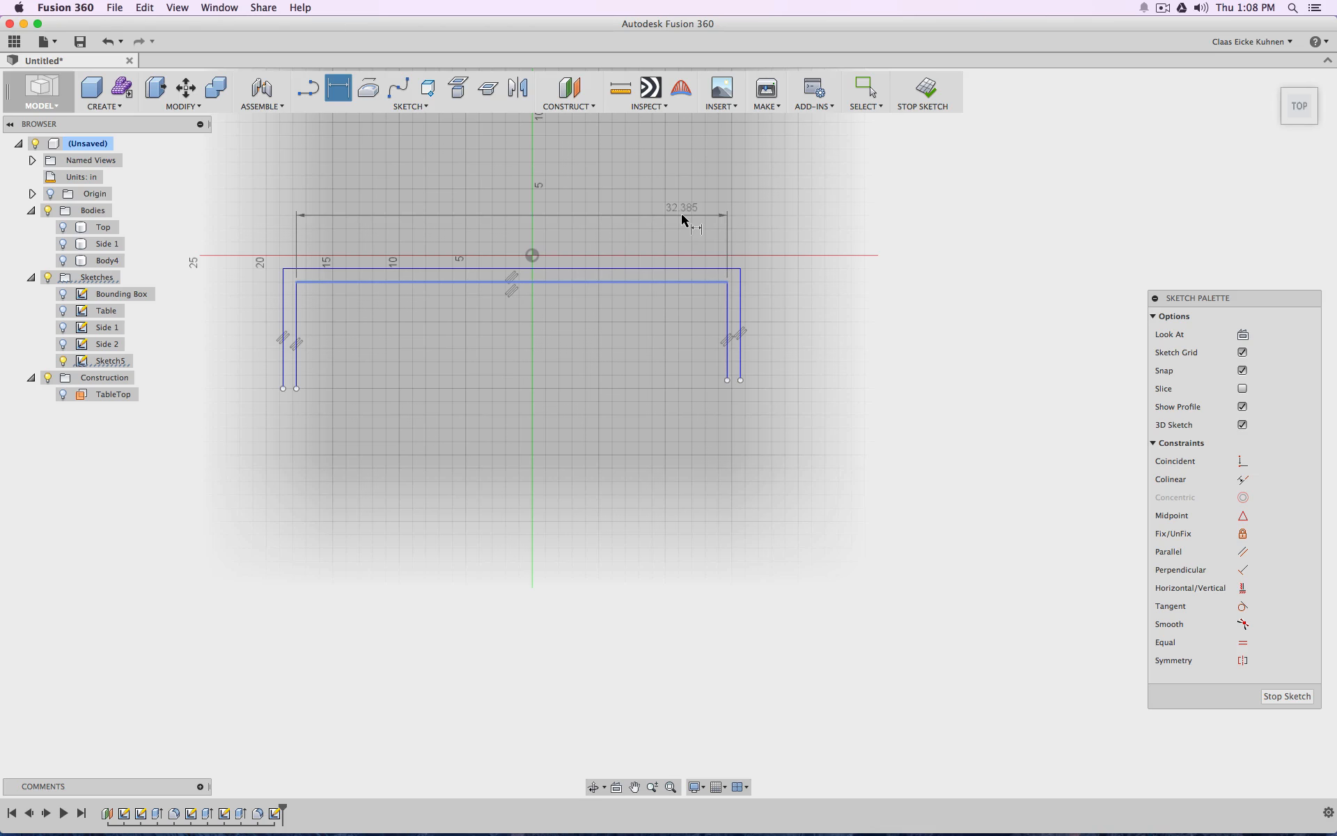
pyautogui.press('Escape')
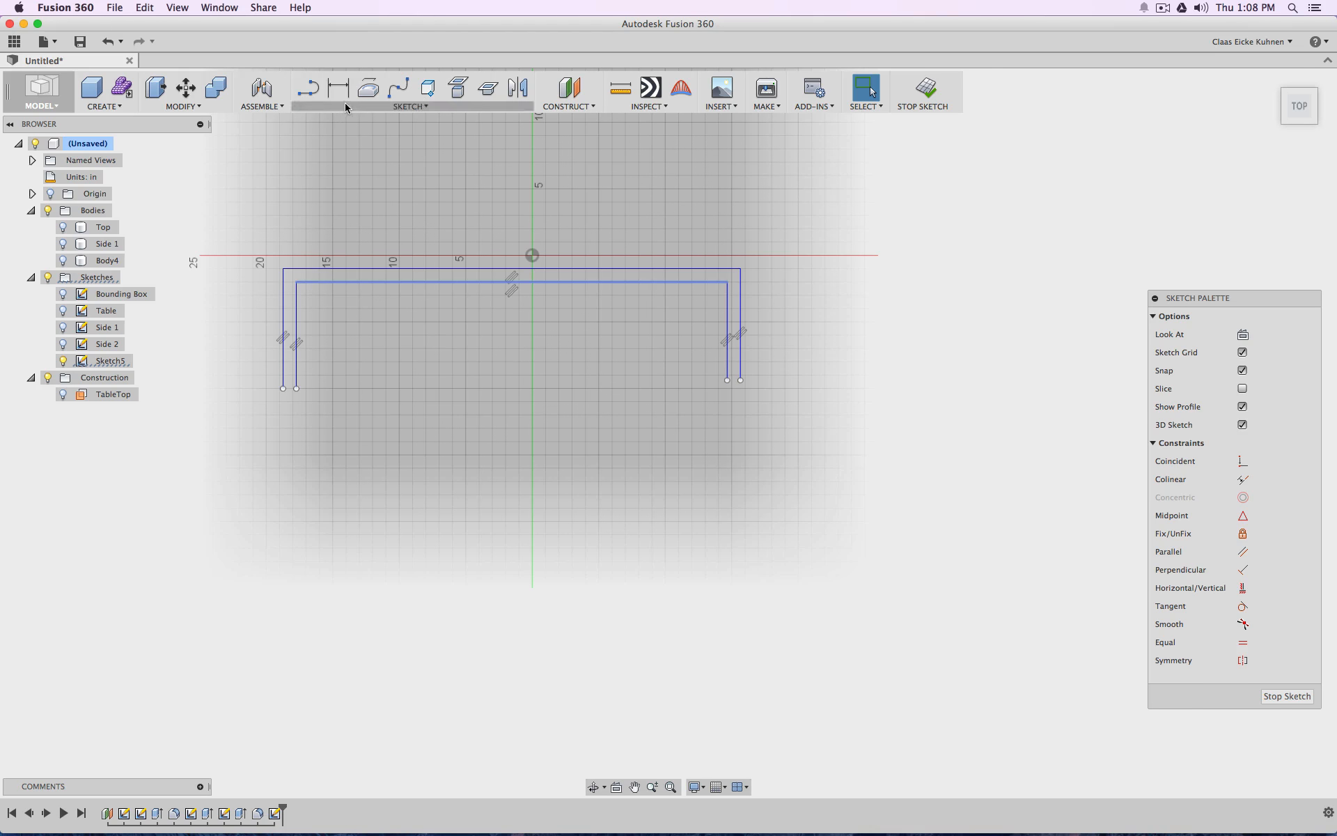
# Dimension the distance between the inner and outer horizontal lines of the offset outline
pyautogui.click(393, 269)
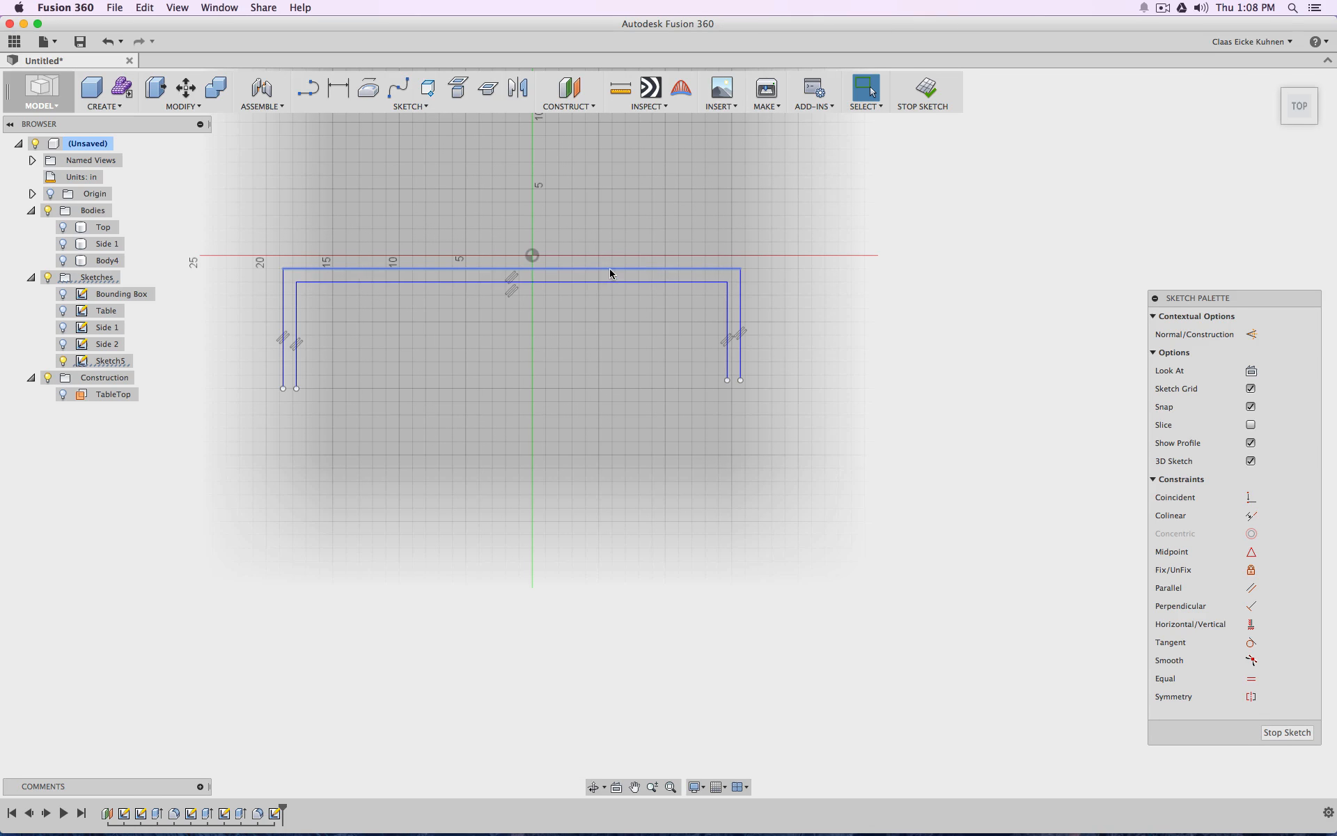
pyautogui.click(338, 87)
pyautogui.click(388, 282)
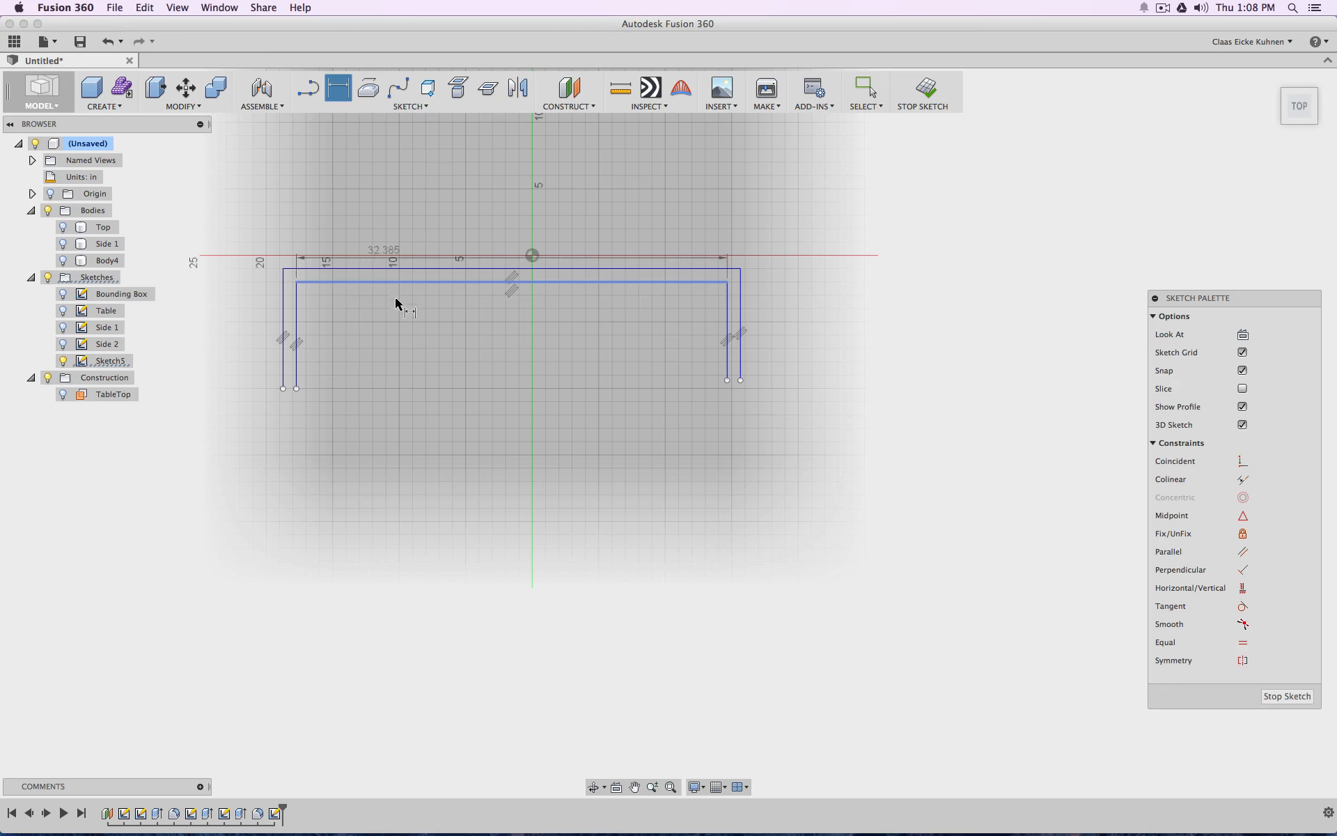
pyautogui.click(403, 270)
pyautogui.click(531, 223)
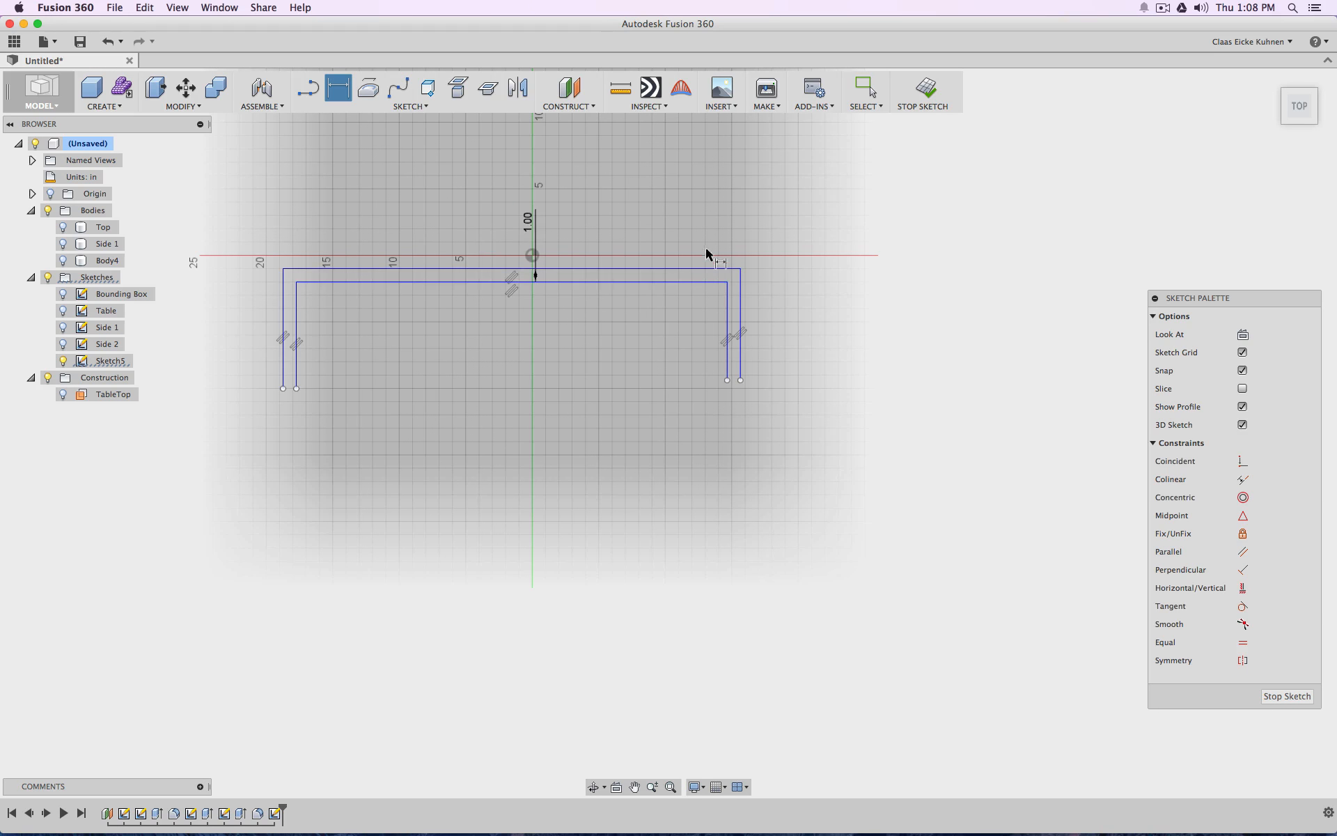
# Dimension the spacing between the inner and outer vertical lines on both the right and left sides
pyautogui.click(727, 295)
pyautogui.click(741, 295)
pyautogui.click(765, 295)
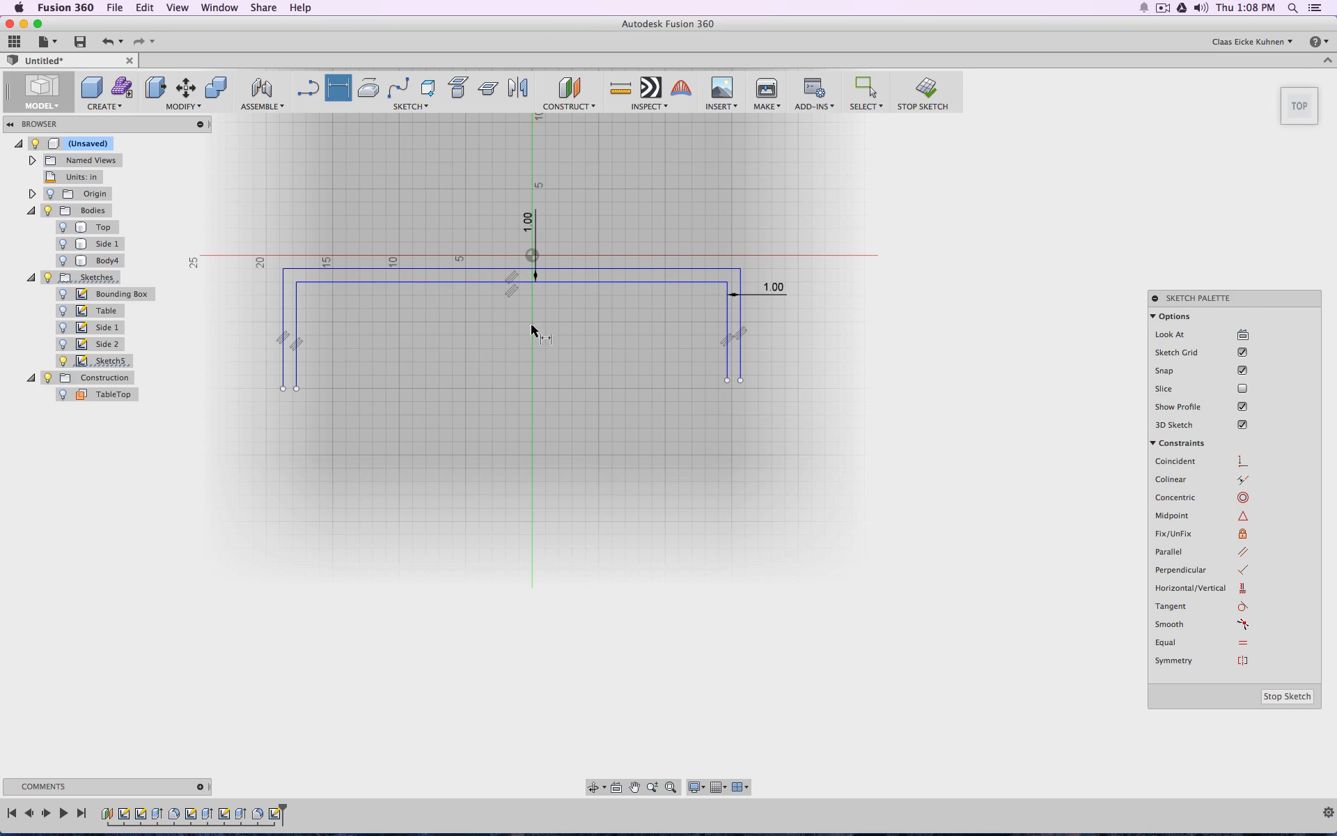
pyautogui.click(283, 309)
pyautogui.click(259, 301)
pyautogui.press('Escape')
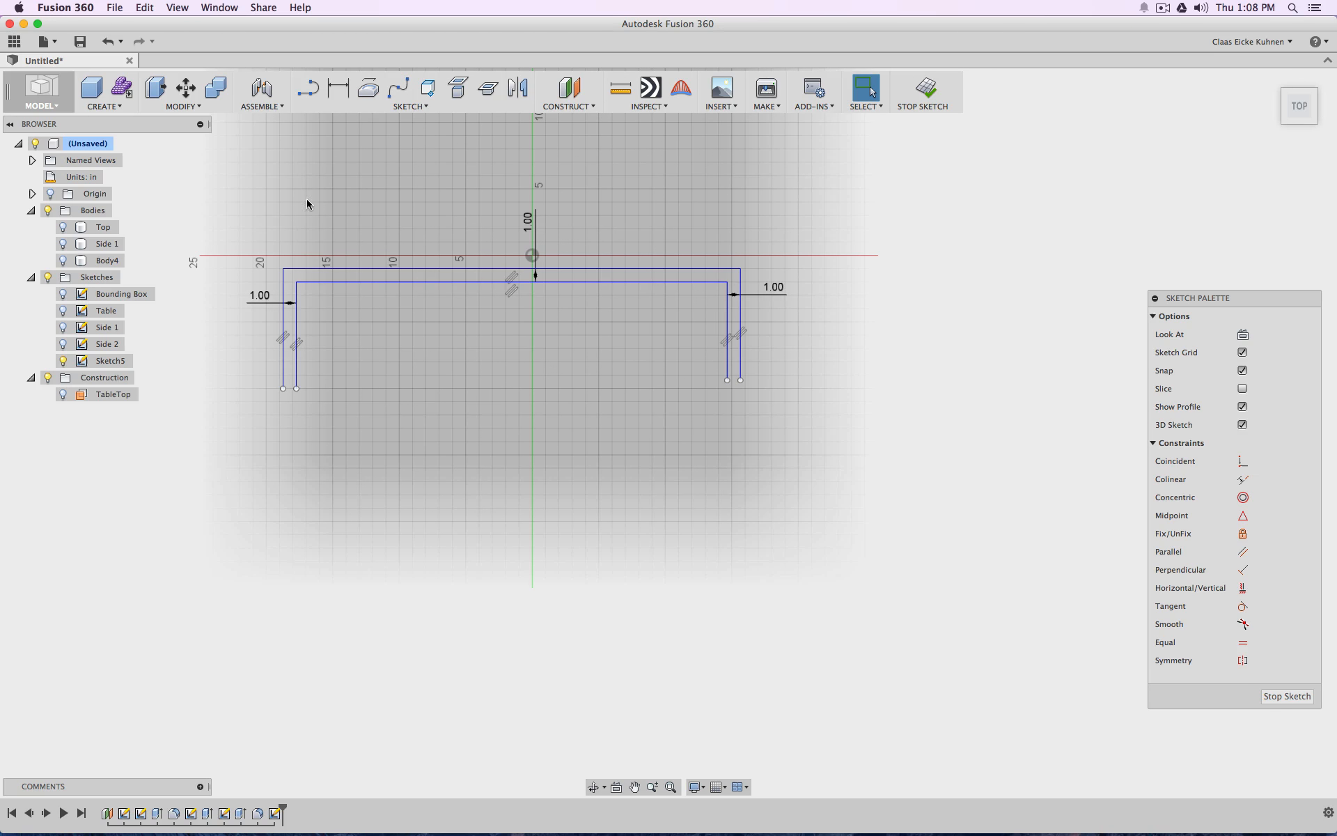
# Show the Side 2 sketch and extend the left outer vertical line down to the wall profile's inner edge
pyautogui.click(63, 344)
pyautogui.scroll(5, 313, 408)
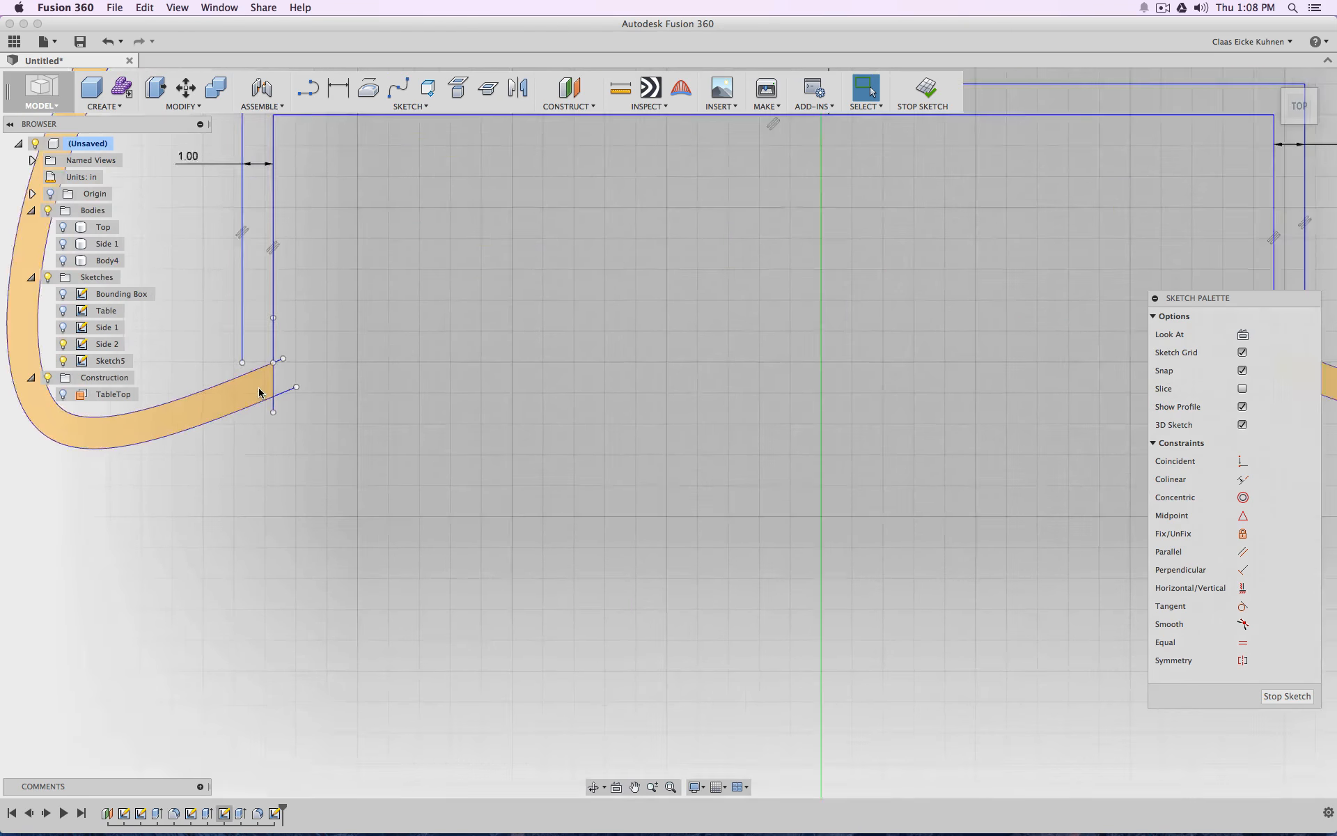
pyautogui.scroll(3, 259, 392)
pyautogui.click(230, 359)
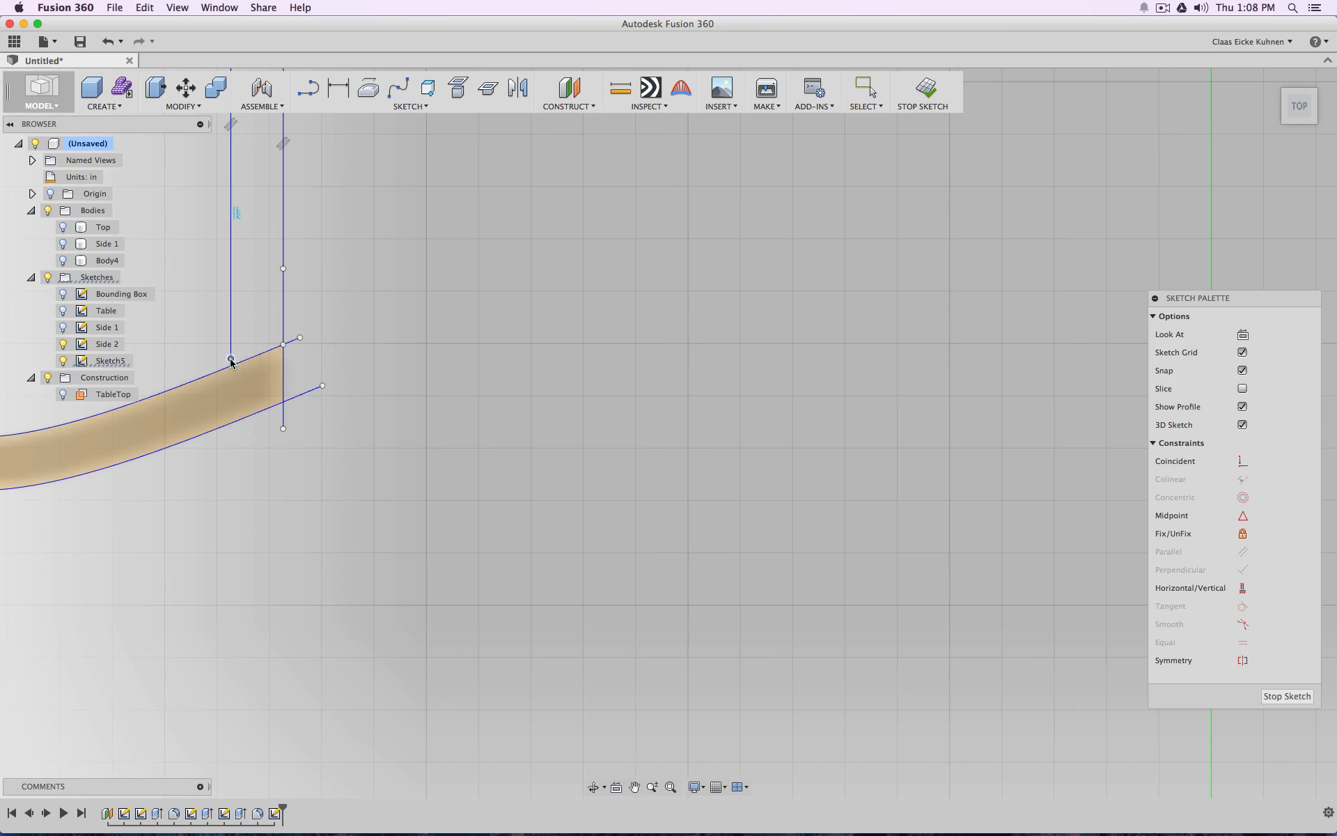
pyautogui.moveTo(231, 359); pyautogui.dragTo(231, 367)
pyautogui.scroll(-5, 525, 449)
# Extend the right outer vertical line down to the inner edge of the Side 2 wall profile
pyautogui.moveTo(851, 396); pyautogui.dragTo(297, 384, button='middle')
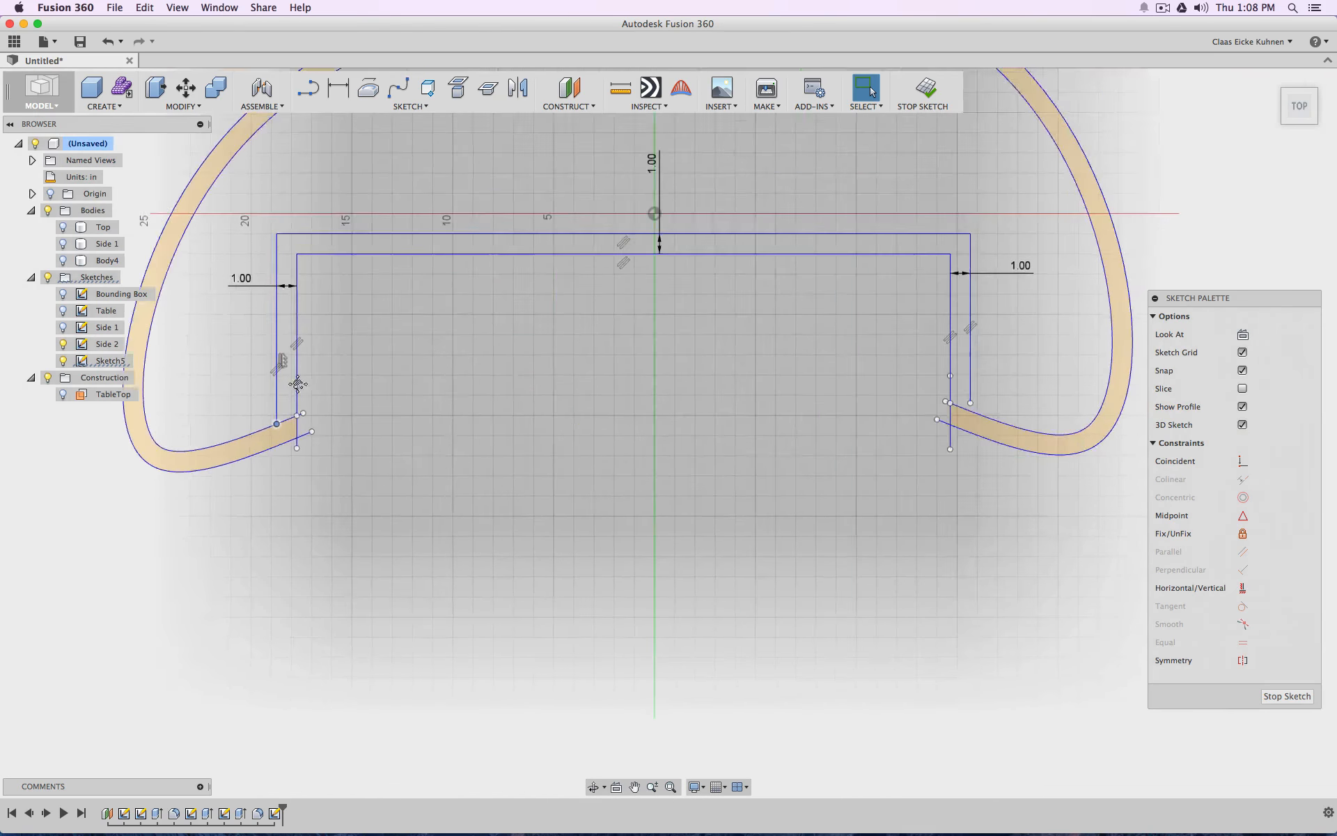
pyautogui.scroll(5, 349, 365)
pyautogui.moveTo(351, 353); pyautogui.dragTo(351, 368)
pyautogui.scroll(-4, 302, 401)
pyautogui.scroll(-3, 301, 401)
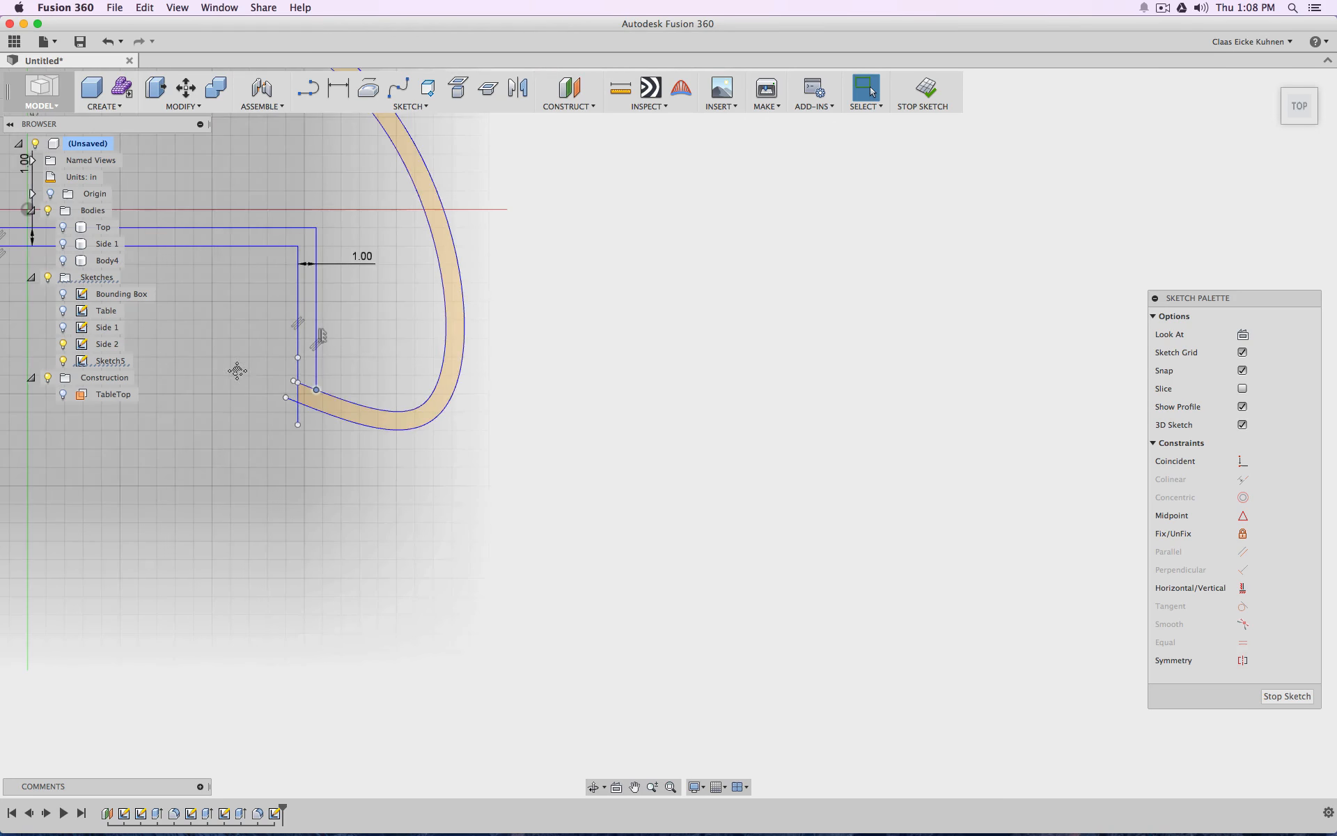
pyautogui.moveTo(237, 370); pyautogui.dragTo(744, 455, button='middle')
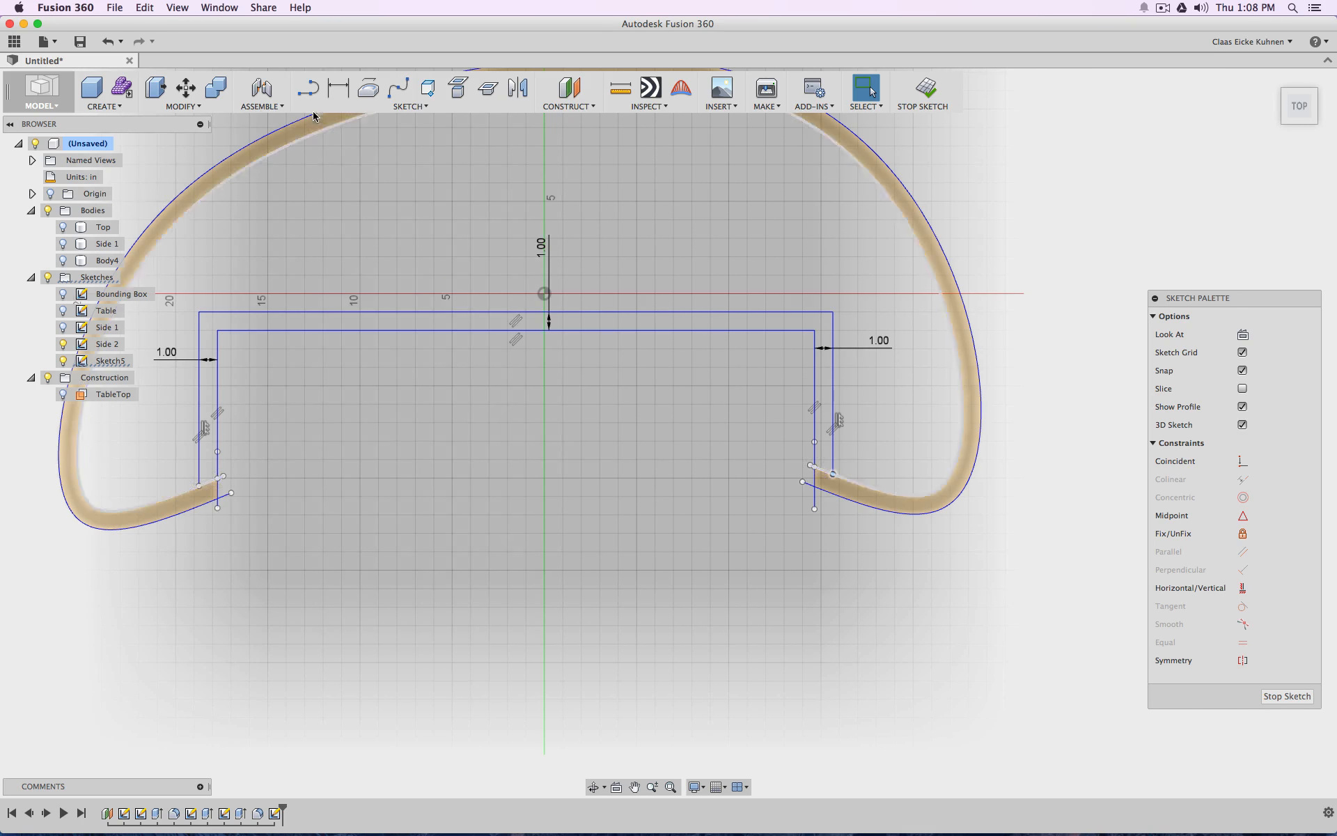
# Draw a diagonal line joining the left inner and outer corners, and a short vertical line from the right inner corner to the outer horizontal line
pyautogui.click(307, 87)
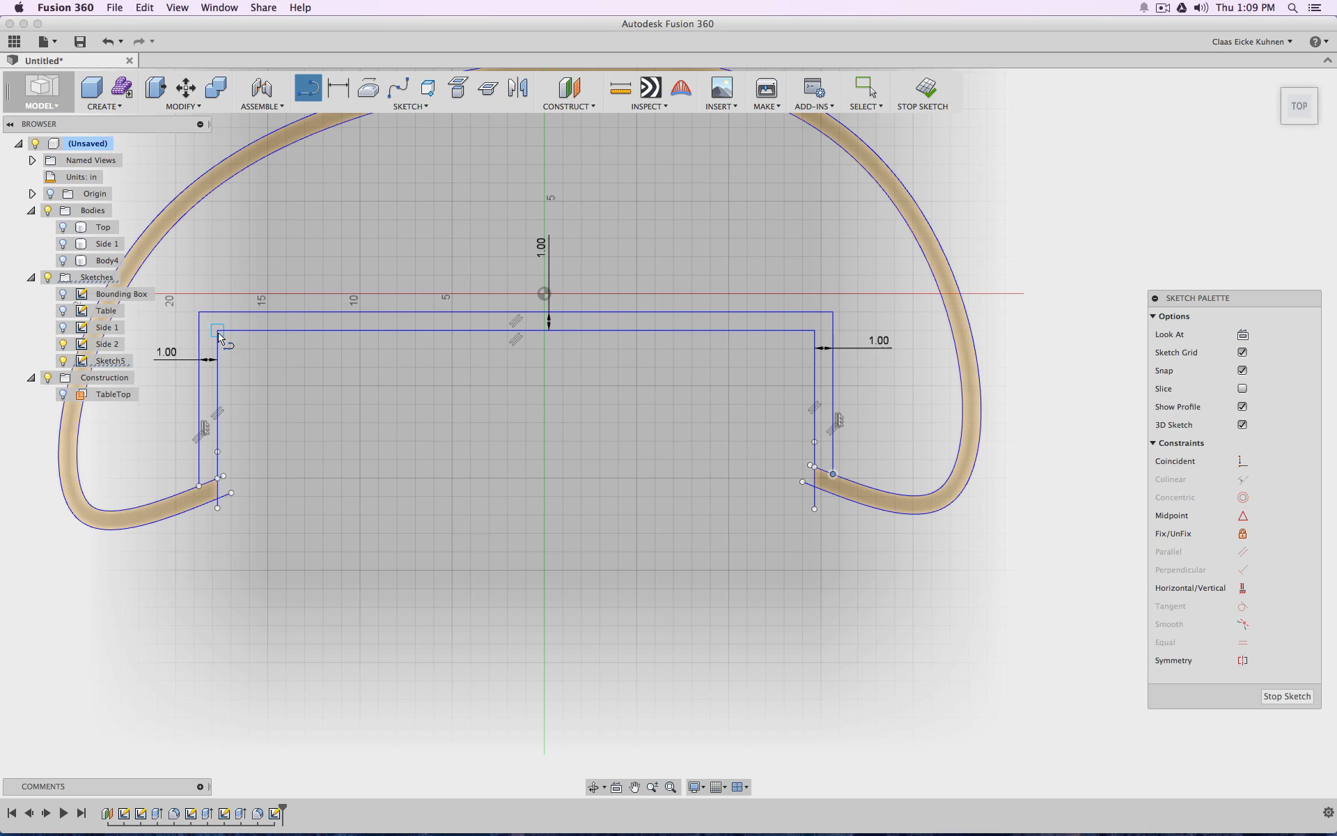
pyautogui.click(217, 331)
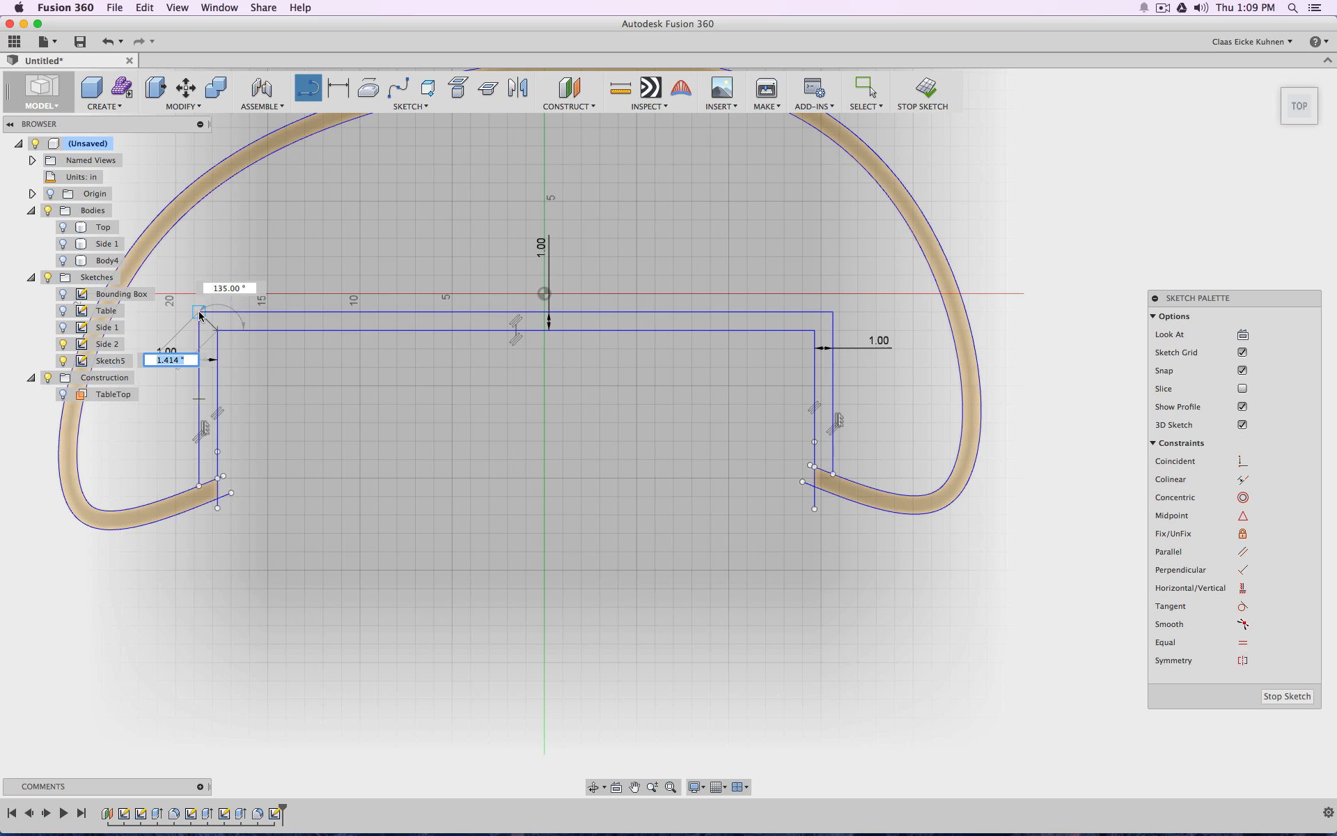
pyautogui.doubleClick(200, 315)
pyautogui.scroll(3, 797, 427)
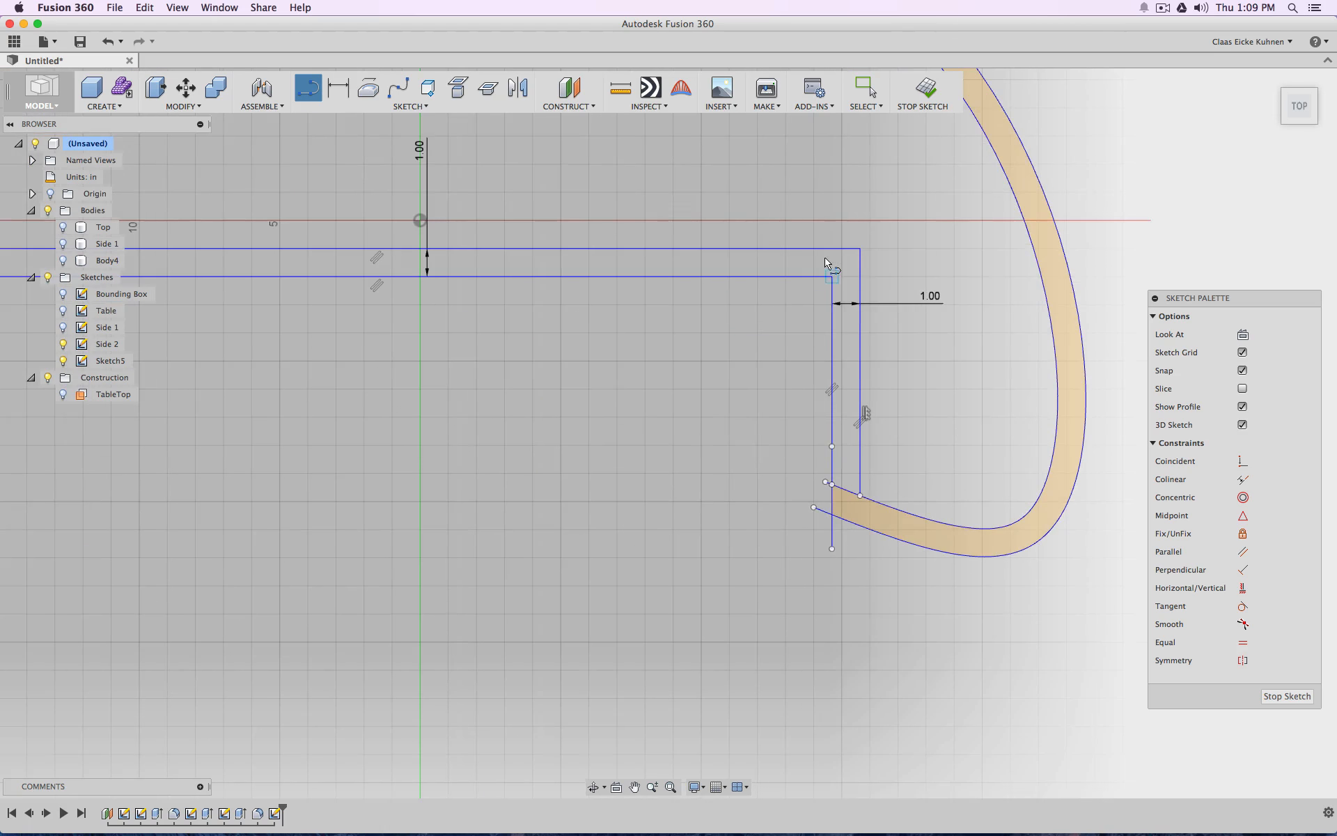
pyautogui.click(832, 276)
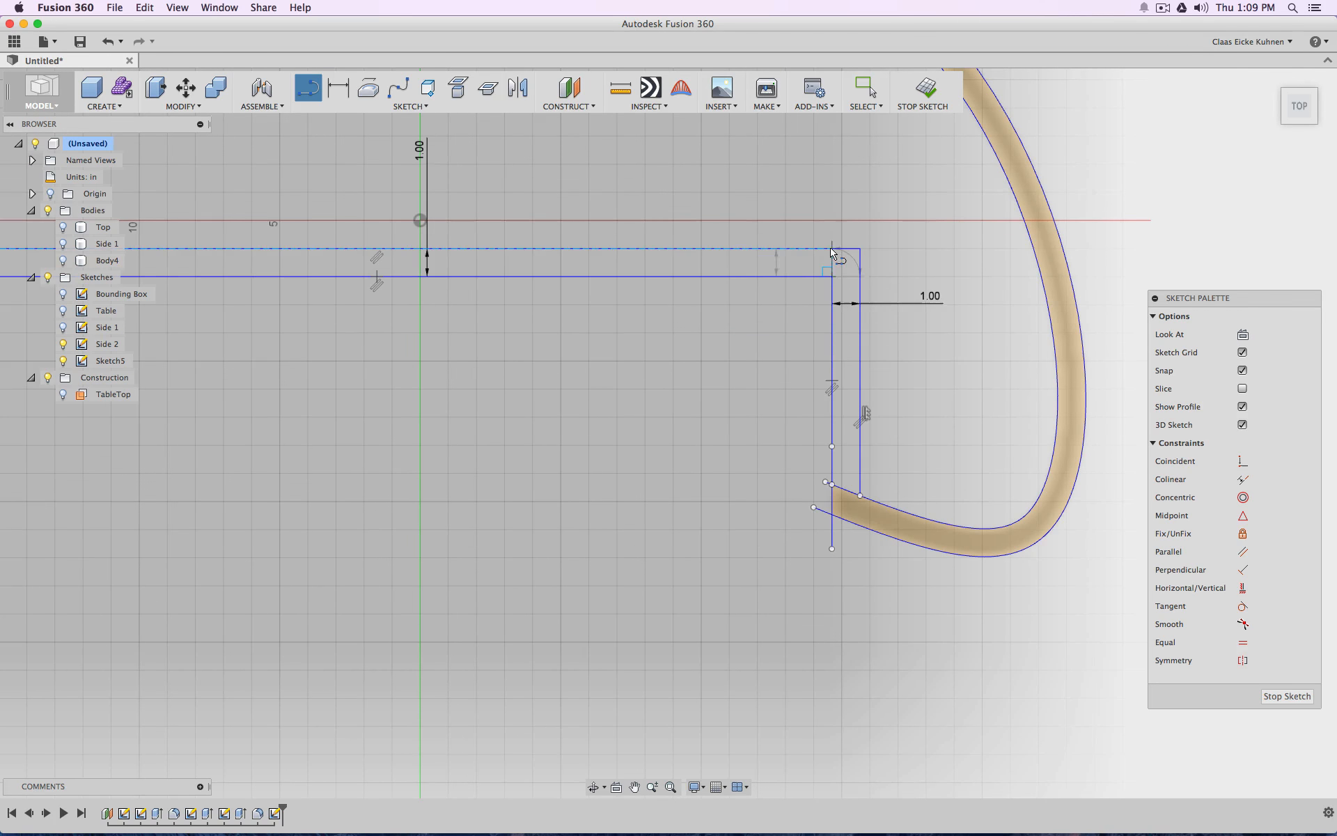
pyautogui.doubleClick(859, 249)
pyautogui.scroll(-3, 800, 388)
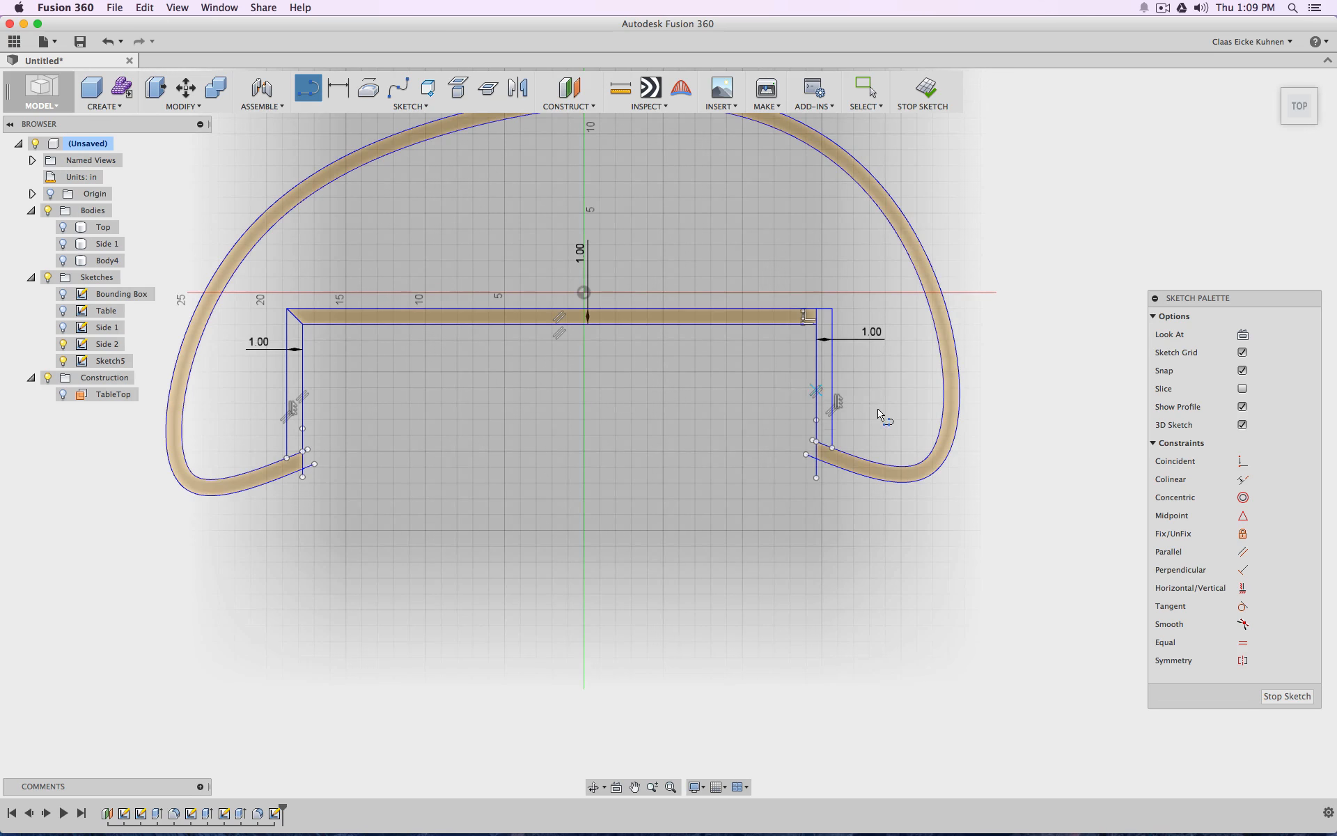
# Hide the Side 2 sketch and draw a line closing the lower end of the inner wall's left side
pyautogui.scroll(4, 297, 478)
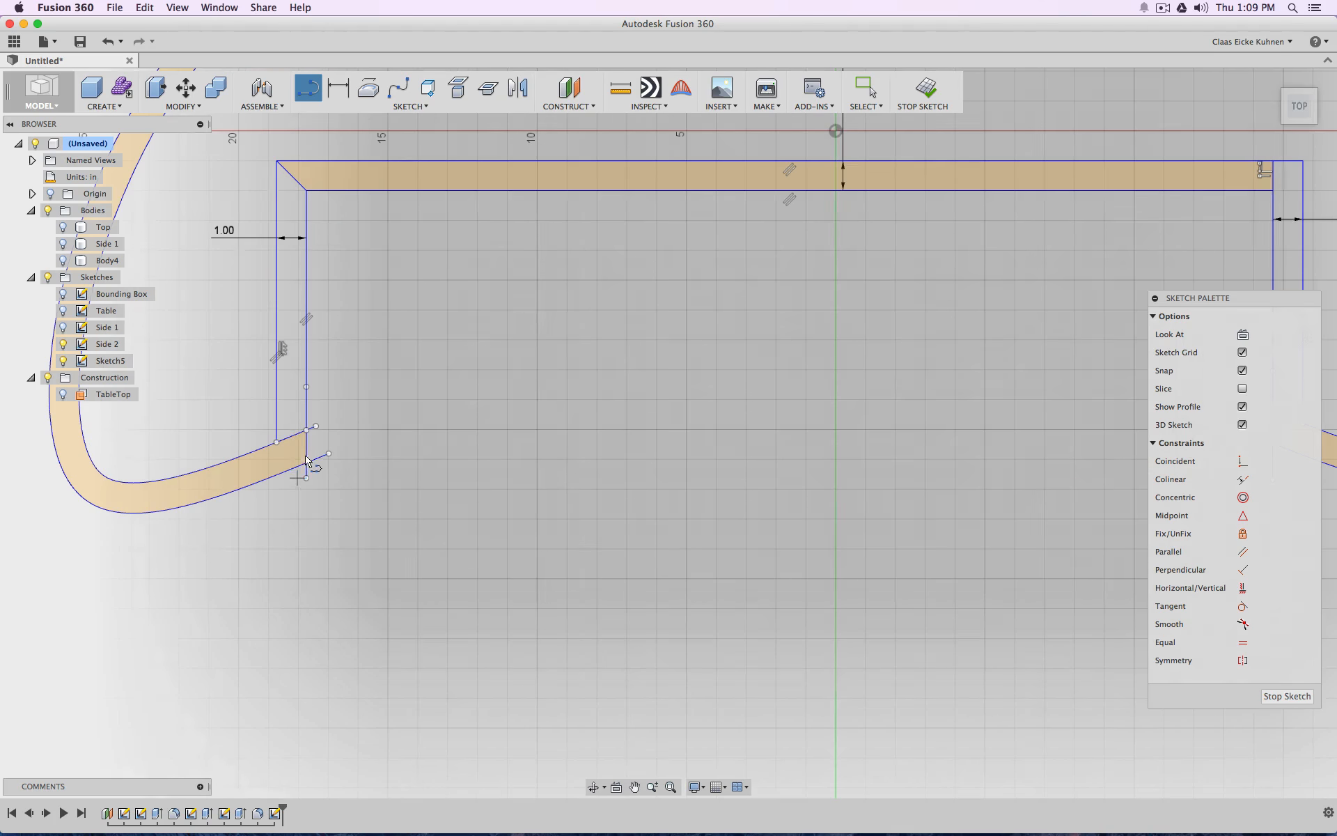
pyautogui.click(63, 344)
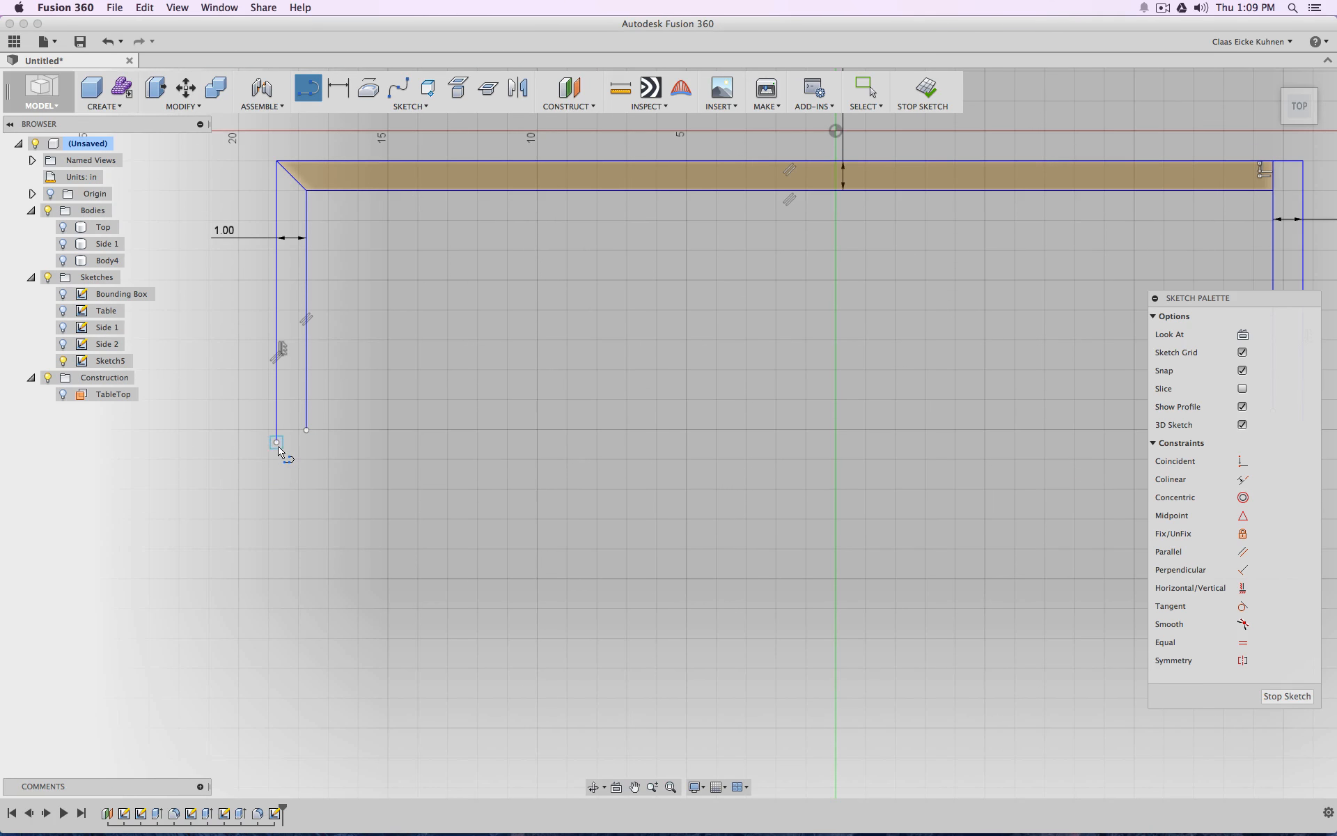
pyautogui.click(277, 441)
pyautogui.click(305, 431)
pyautogui.scroll(2, 578, 520)
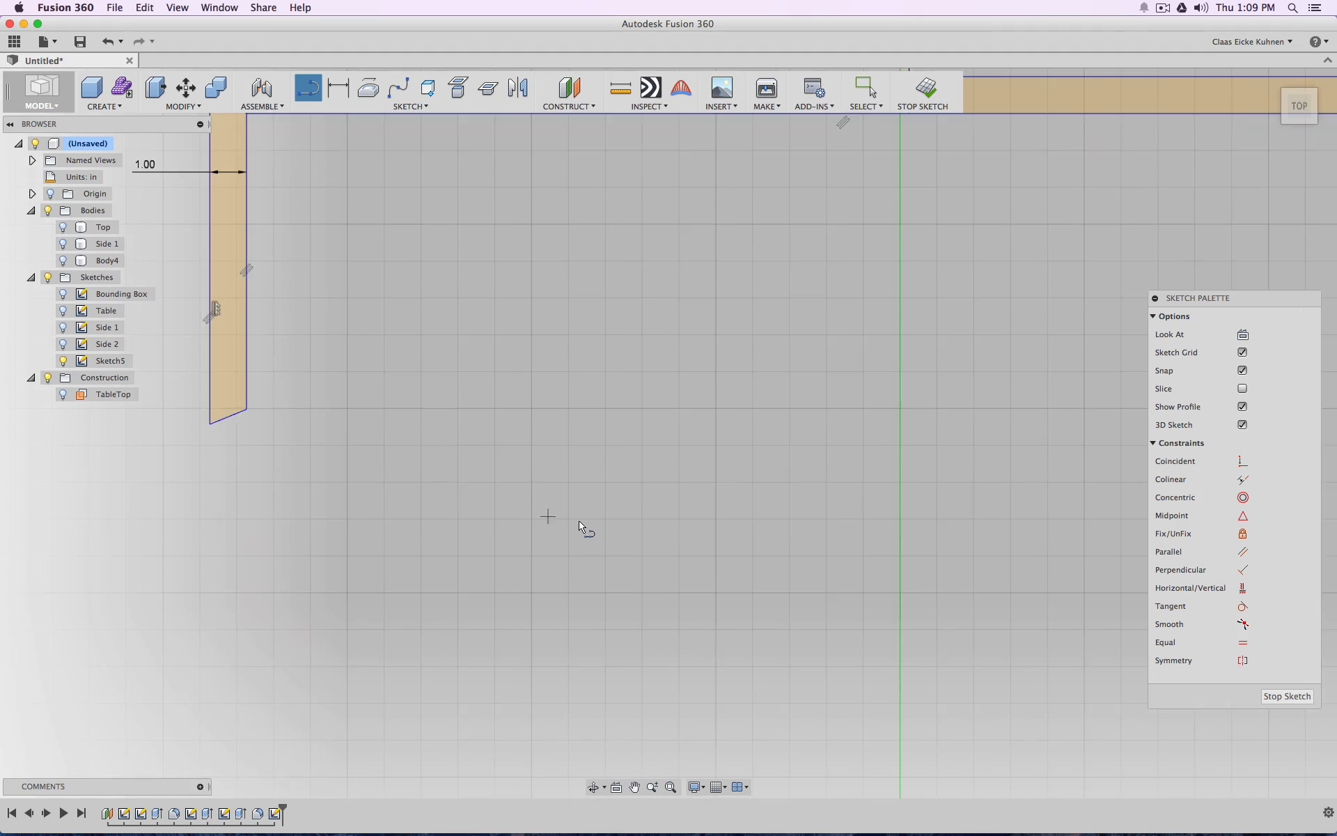
# Draw a line closing the lower end of the inner wall's right side and finish the sketch
pyautogui.scroll(-5, 582, 521)
pyautogui.moveTo(895, 527); pyautogui.dragTo(561, 532, button='middle')
pyautogui.scroll(2, 714, 510)
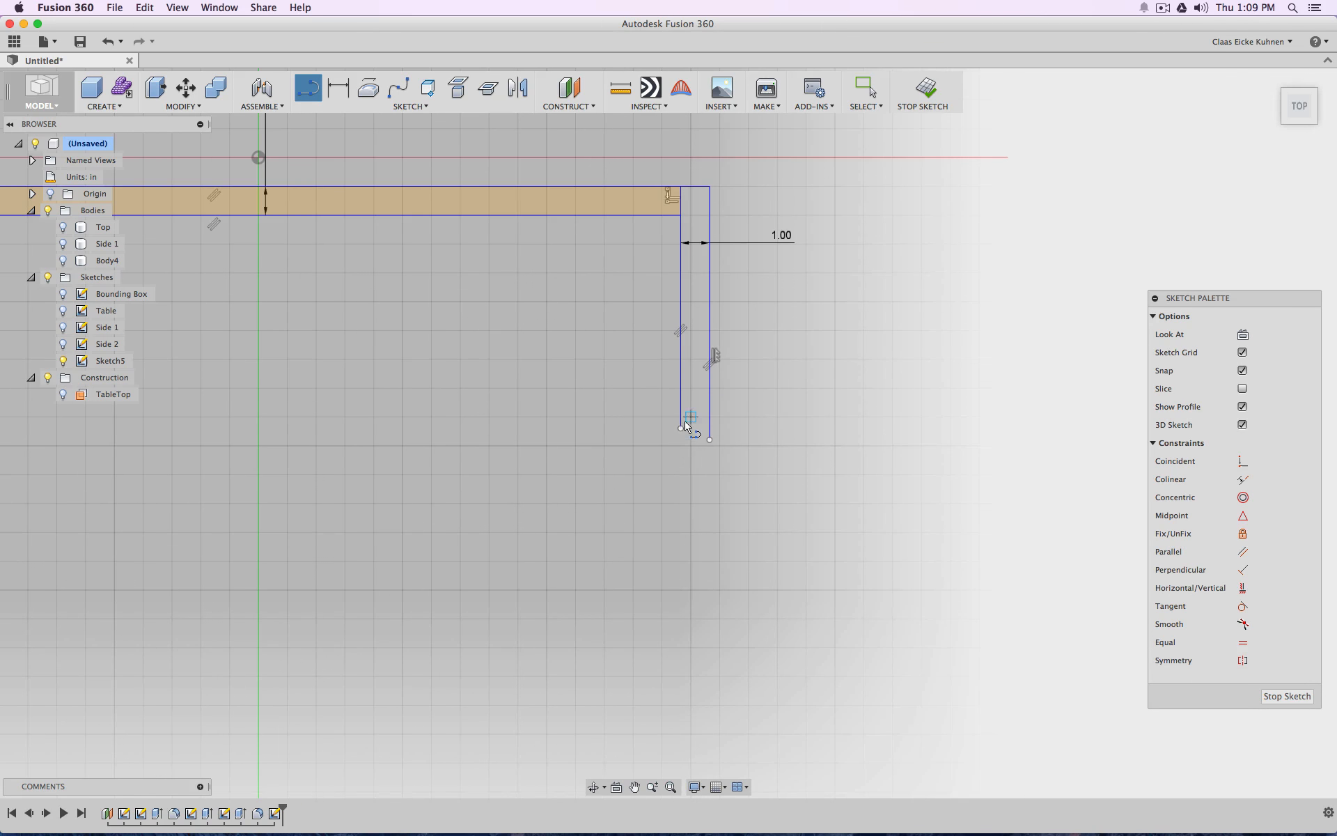
pyautogui.click(681, 429)
pyautogui.click(709, 443)
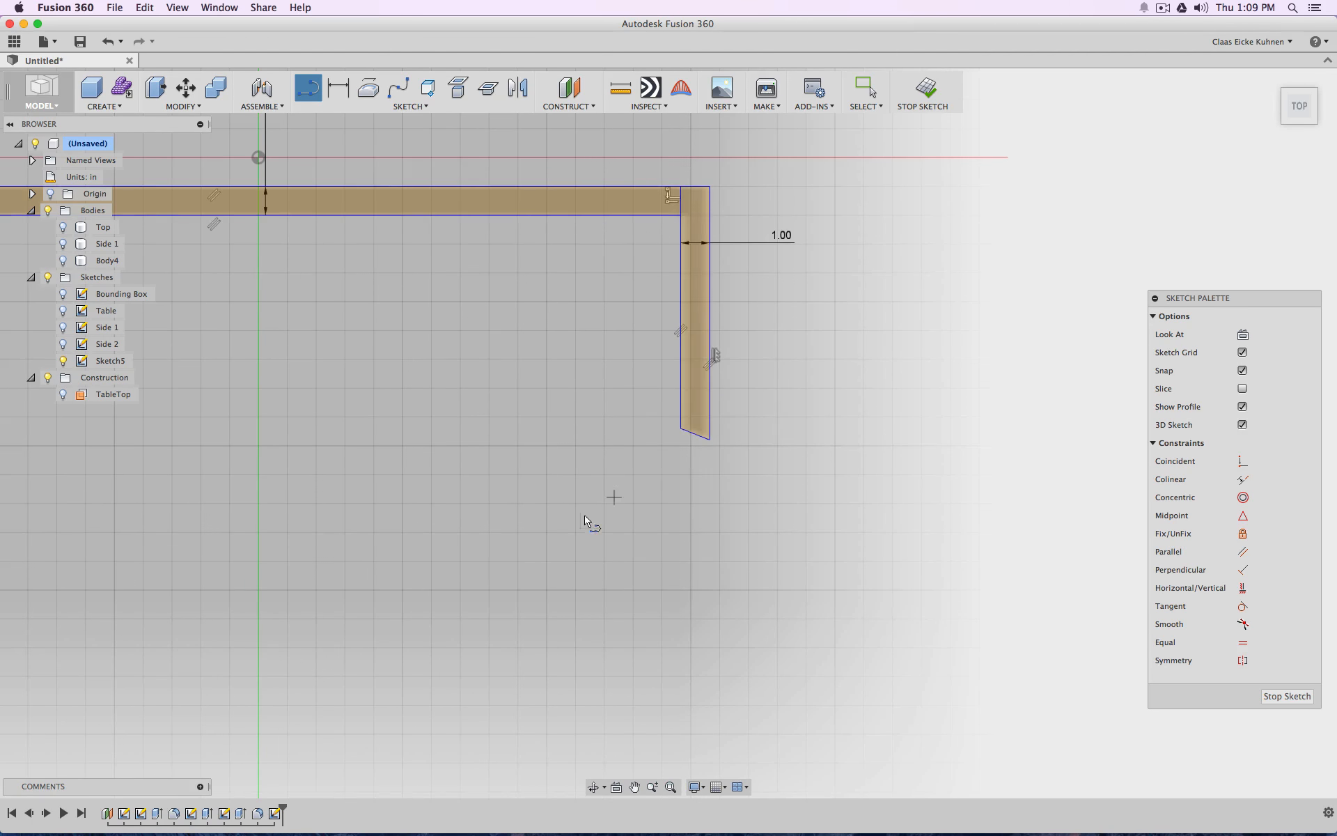
pyautogui.scroll(-5, 557, 515)
pyautogui.moveTo(1293, 110); pyautogui.dragTo(1273, 89)
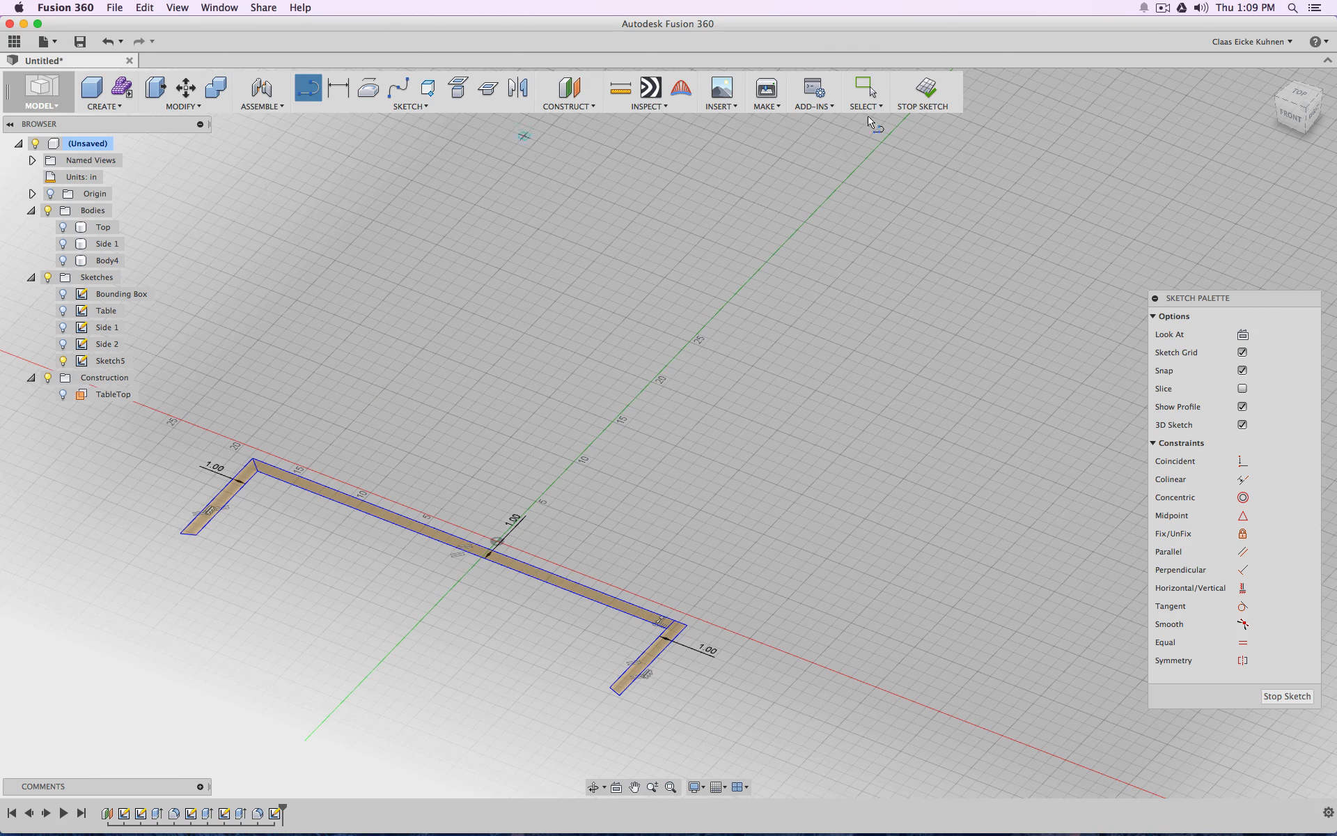
pyautogui.click(925, 89)
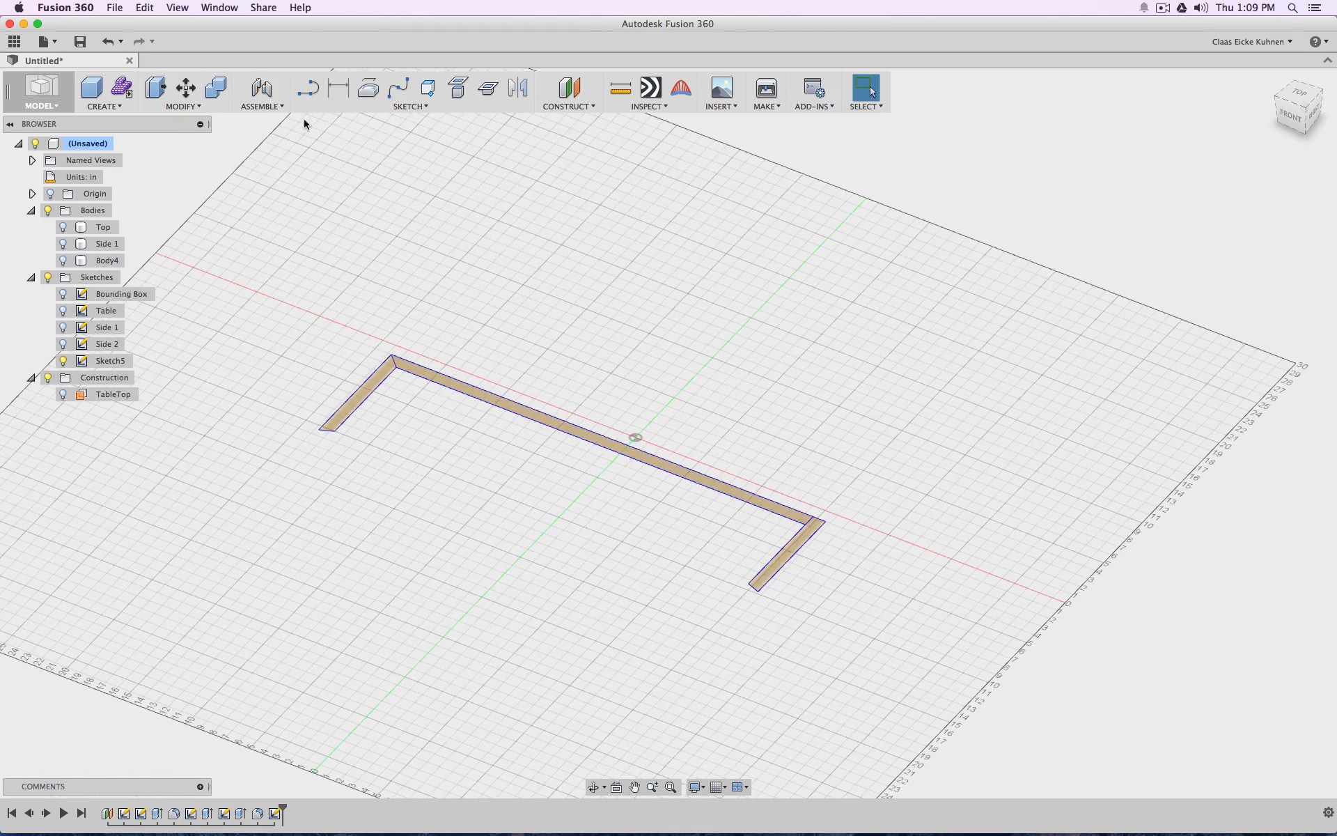
# Extrude the left and right inner wall profiles by the parameter d1 as new bodies
pyautogui.click(101, 106)
pyautogui.click(137, 209)
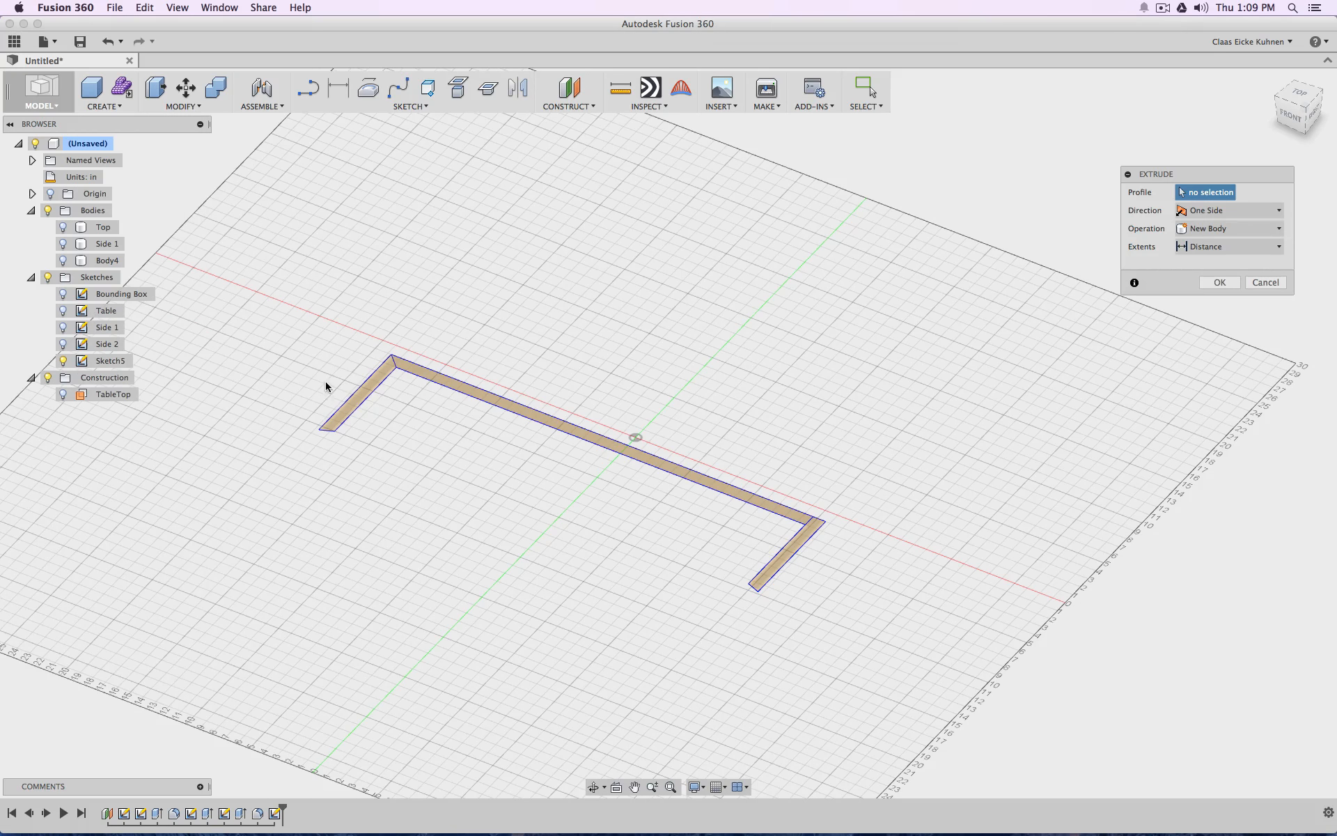
pyautogui.click(365, 391)
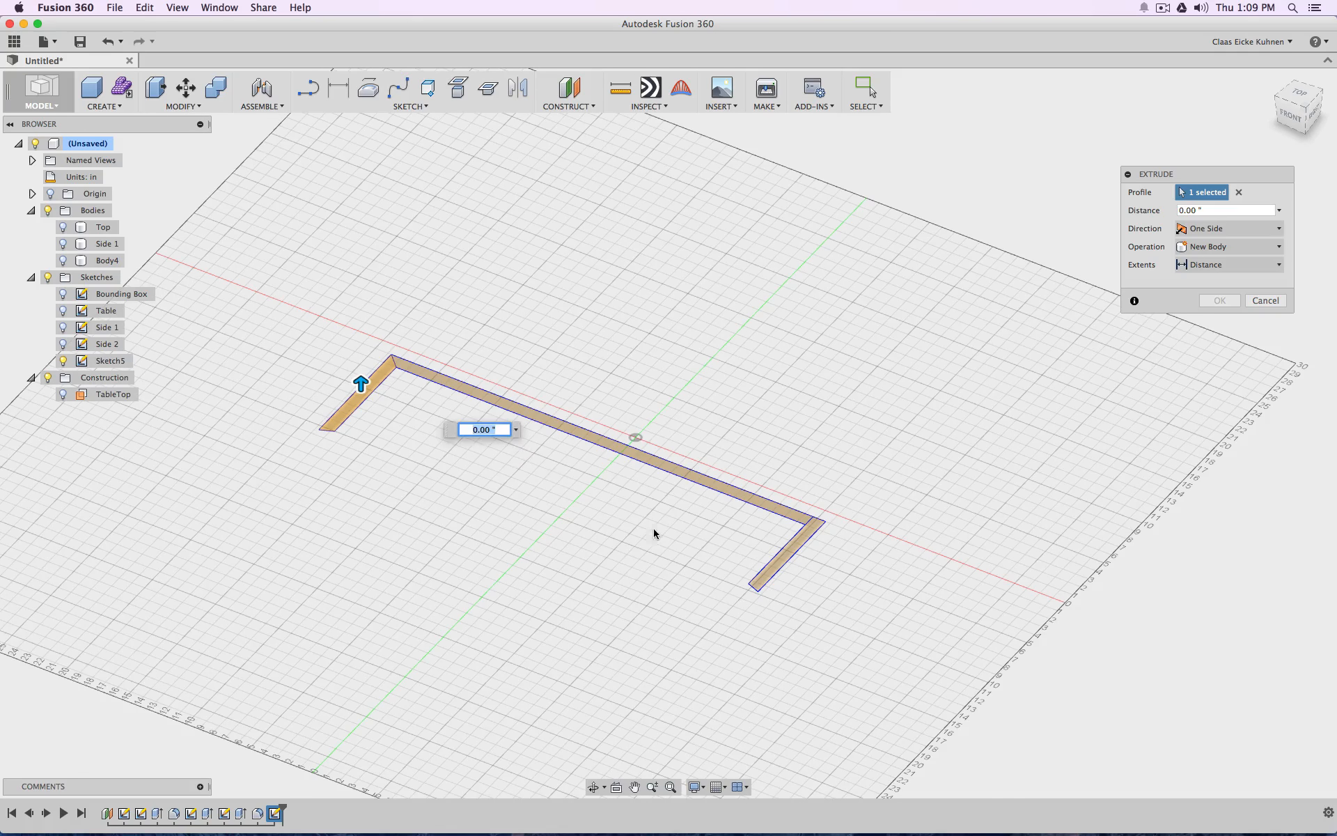
pyautogui.click(779, 564)
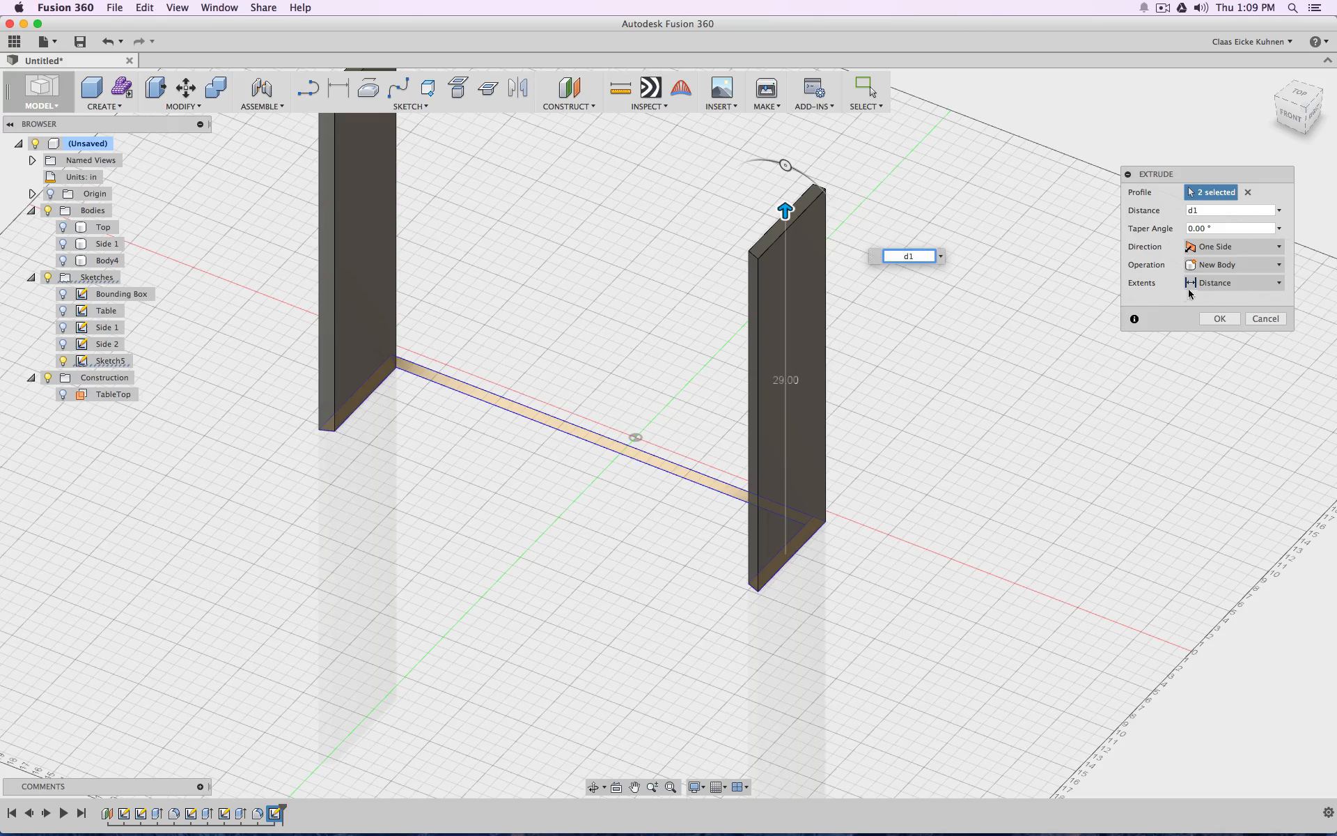
pyautogui.click(1219, 319)
# Show Sketch5 again and extrude the long back wall profile by d1, joining it to the two side walls
pyautogui.rightClick(450, 565)
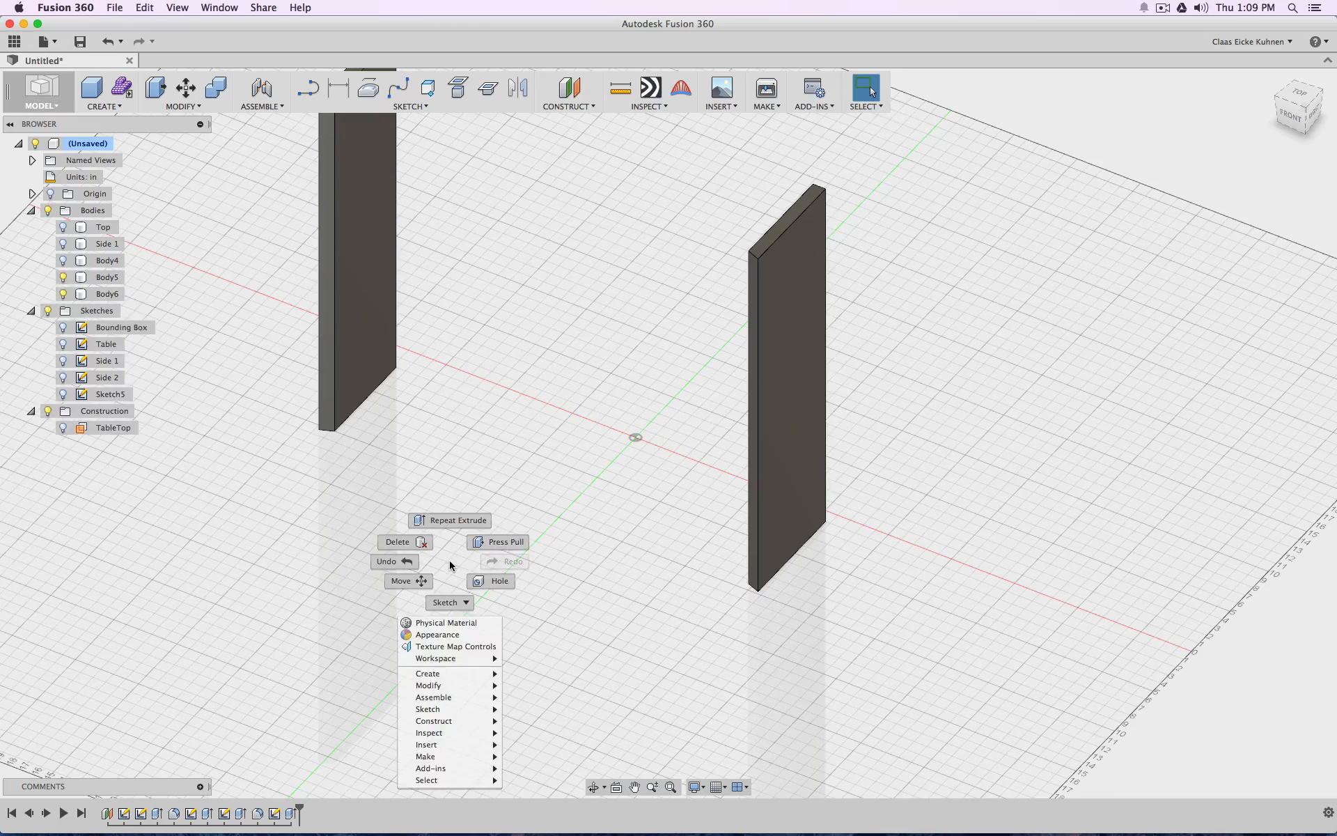
pyautogui.click(456, 523)
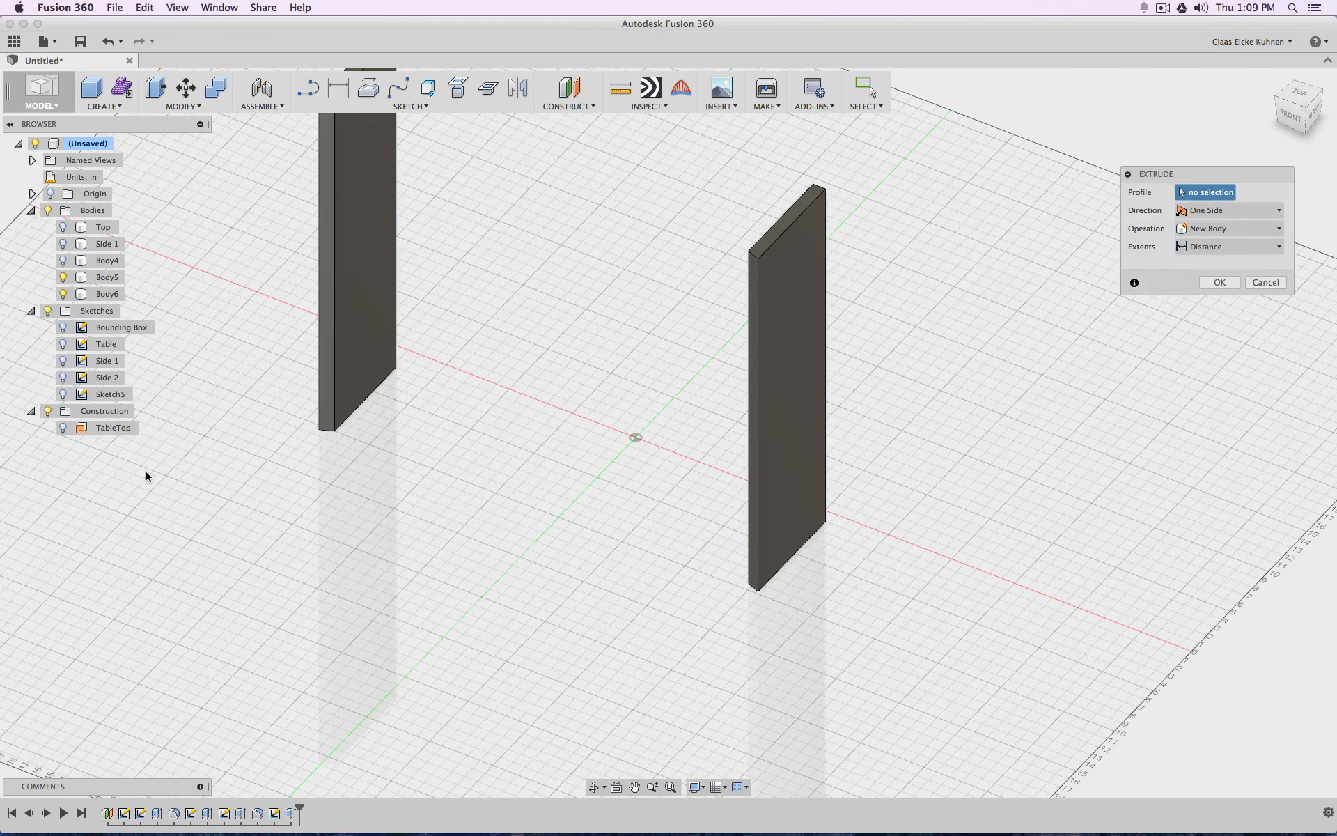
pyautogui.click(63, 395)
pyautogui.click(495, 399)
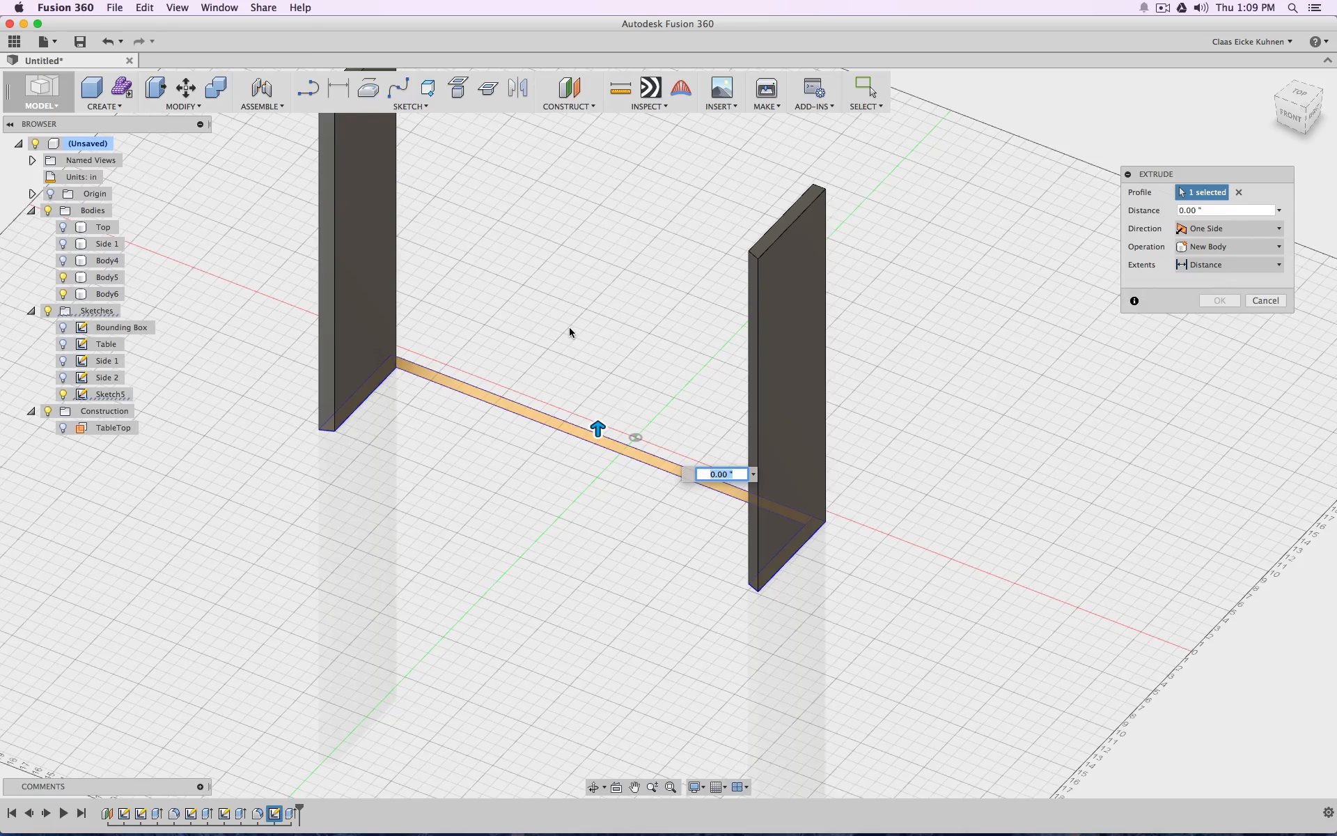
pyautogui.write('d1')
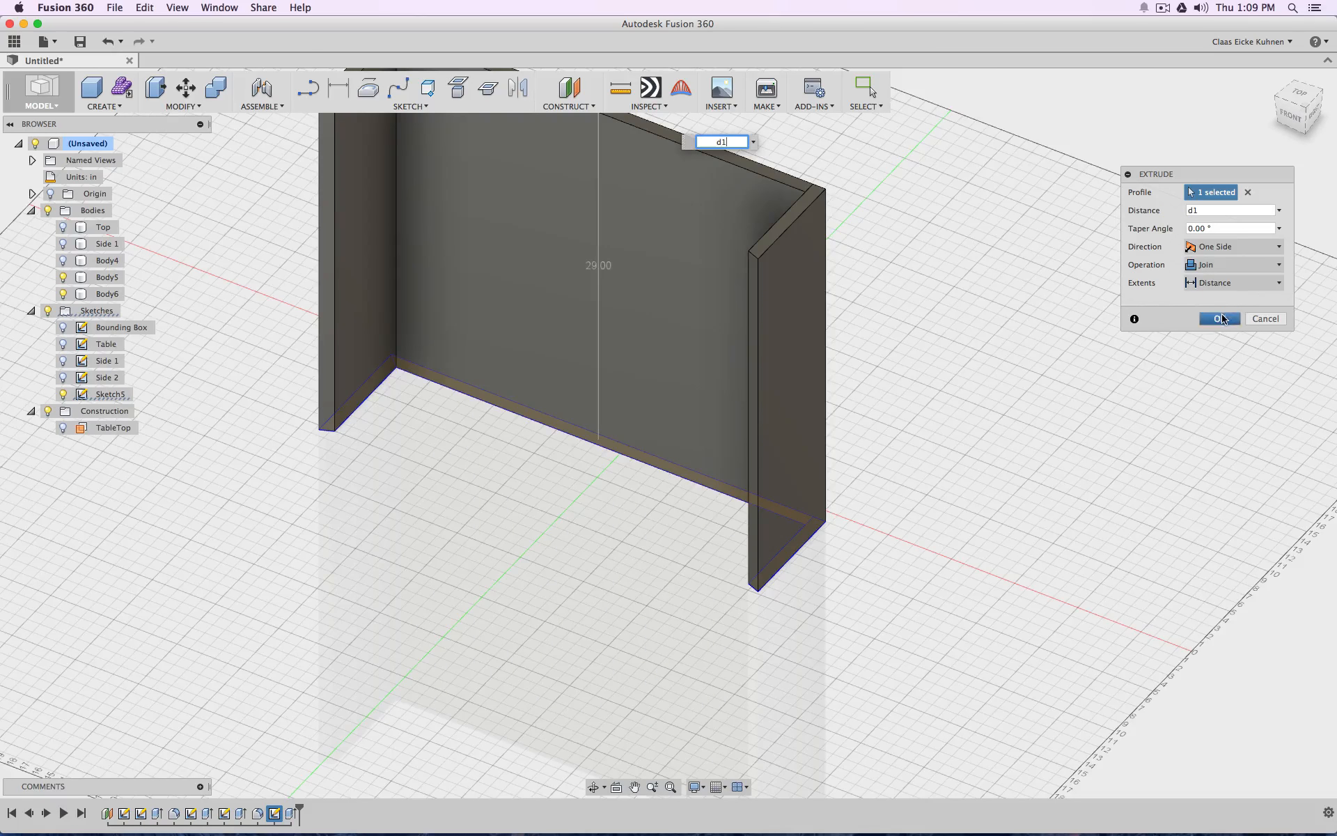
pyautogui.click(1218, 318)
# Rename Sketch5 as Shelf Walls
pyautogui.click(112, 378)
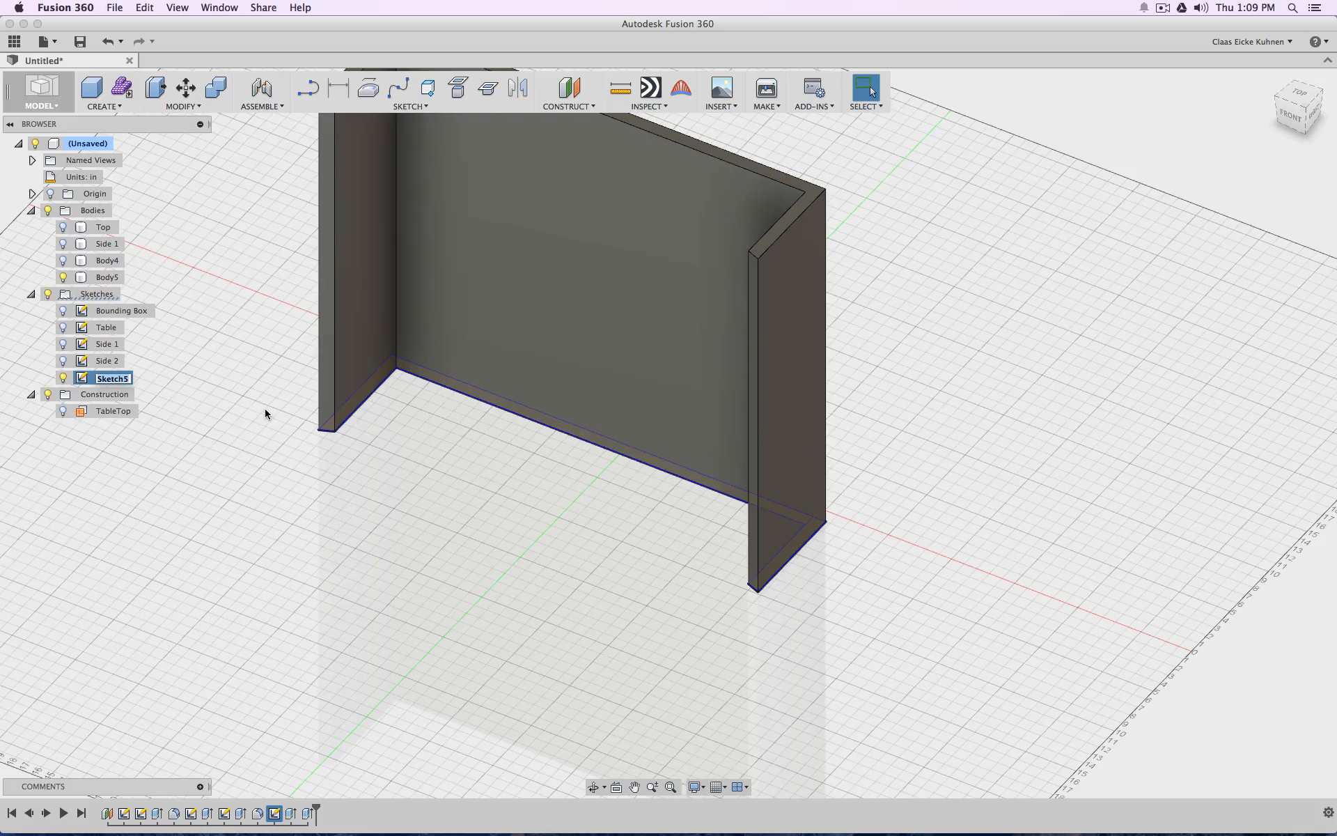
pyautogui.write('SHelf')
pyautogui.press('BackSpace')
pyautogui.press('BackSpace')
pyautogui.press('BackSpace')
pyautogui.press('BackSpace')
pyautogui.write('helf Walls')
pyautogui.press('Return')
# Show the Top and Body4 bodies together with the inner walls, keeping Side 1 hidden, and hide the Shelf Walls sketch
pyautogui.scroll(-5, 986, 367)
pyautogui.scroll(1, 582, 381)
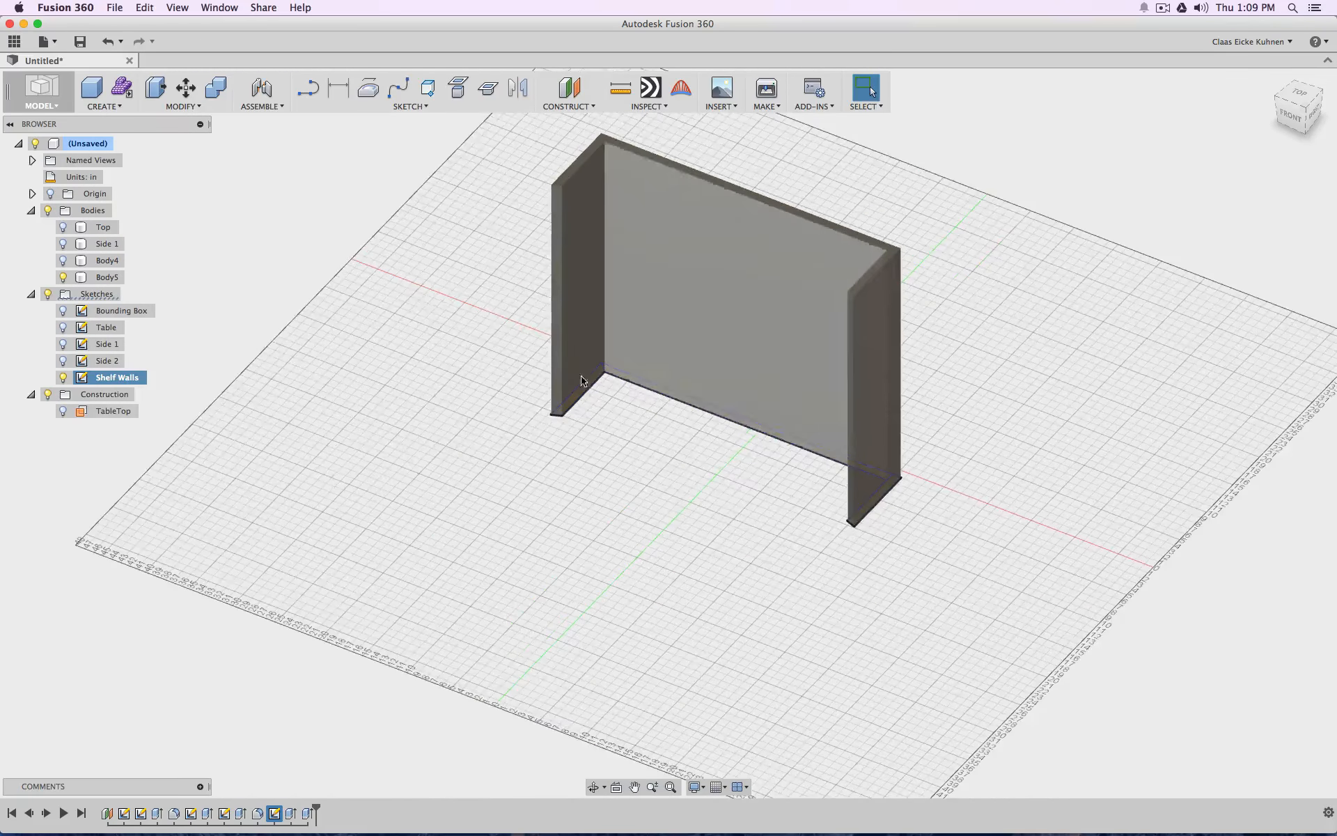
pyautogui.click(63, 244)
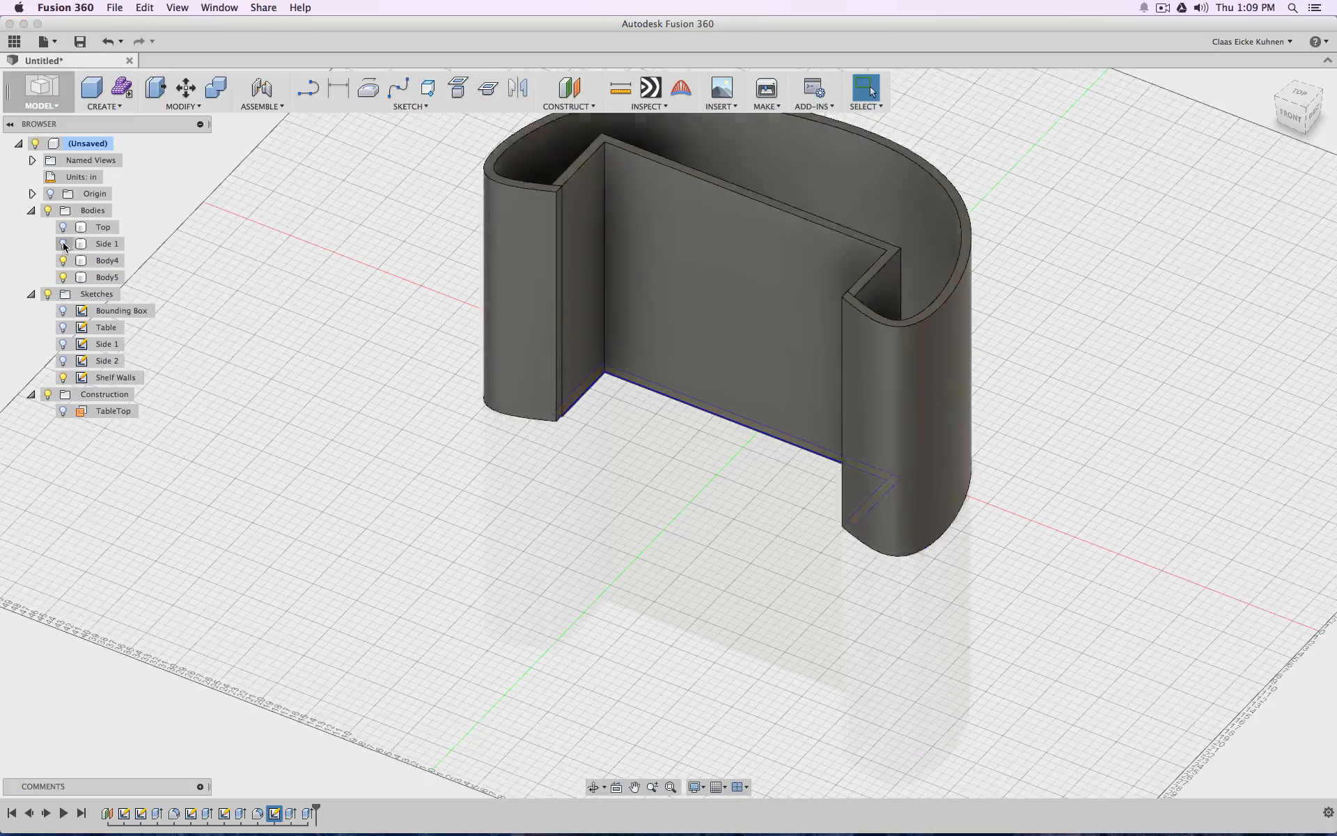
pyautogui.click(62, 227)
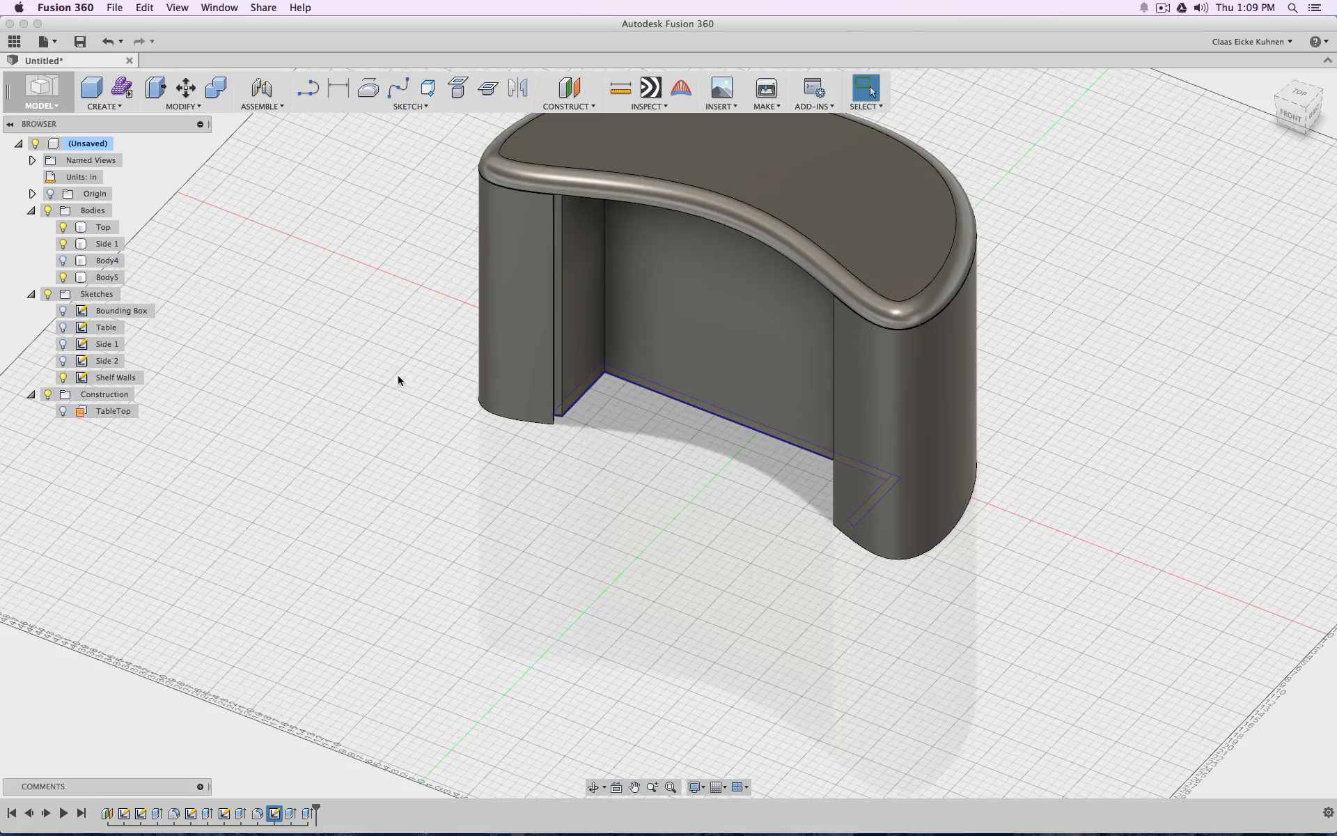
pyautogui.moveTo(700, 448); pyautogui.dragTo(519, 525, button='middle')
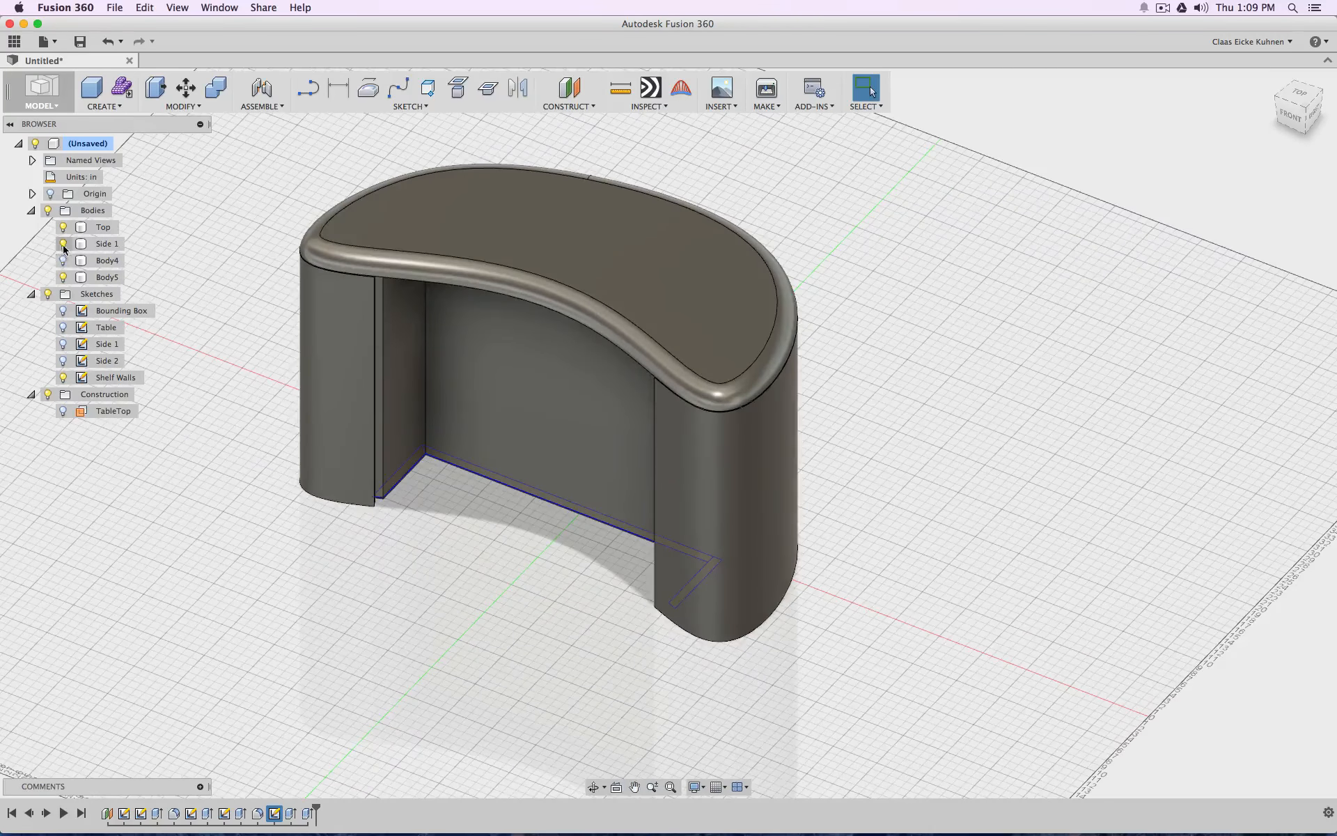
pyautogui.click(63, 244)
pyautogui.click(64, 261)
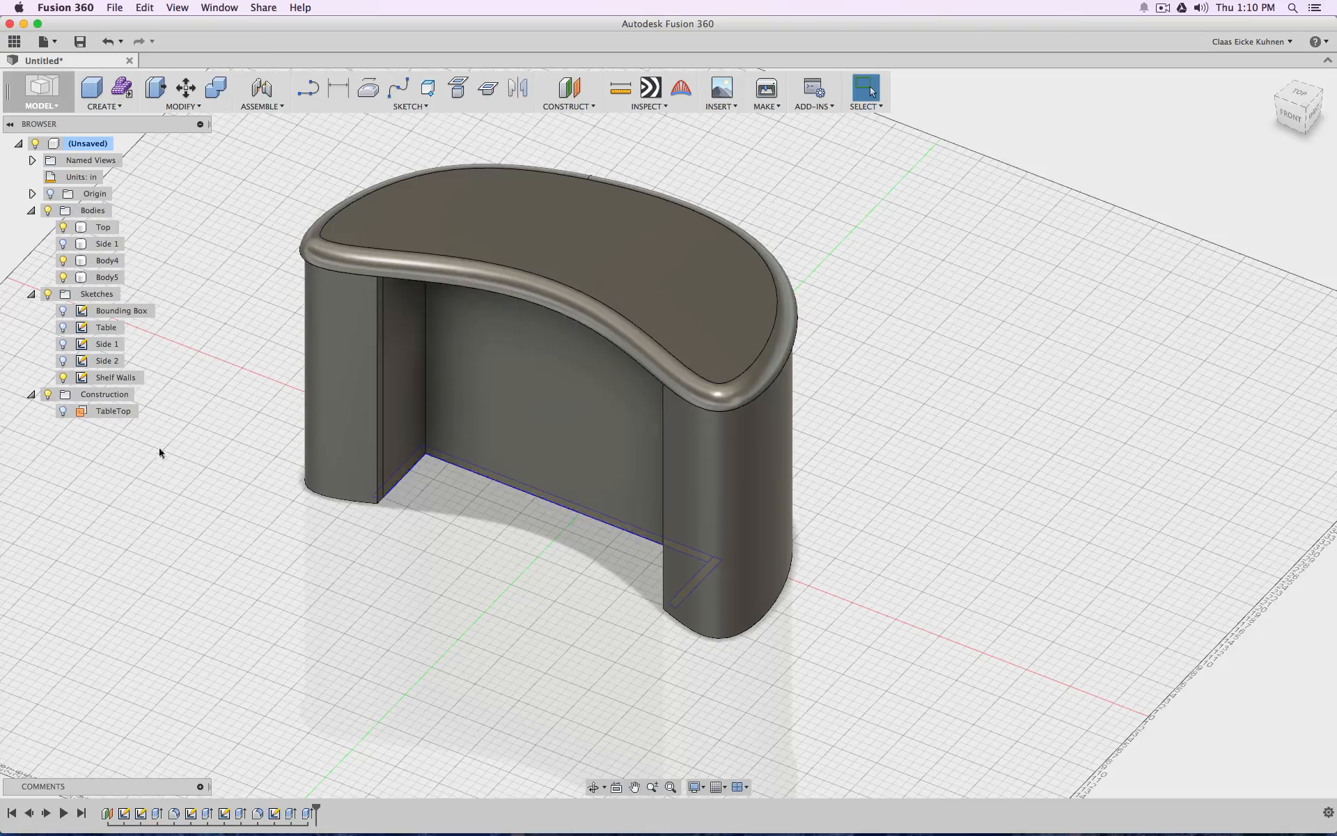
pyautogui.click(63, 377)
# Examine the assembled table from the opposite side, the top and the front
pyautogui.moveTo(1279, 122)
pyautogui.mouseDown()
pyautogui.moveTo(1315, 97)
pyautogui.moveTo(1311, 42)
pyautogui.moveTo(1180, 77)
pyautogui.moveTo(1020, 32)
pyautogui.moveTo(951, 80)
pyautogui.moveTo(854, 91)
pyautogui.moveTo(693, 42)
pyautogui.moveTo(644, 60)
pyautogui.moveTo(626, 201)
pyautogui.mouseUp()
pyautogui.moveTo(1208, 104)
pyautogui.mouseDown()
pyautogui.moveTo(1271, 87)
pyautogui.moveTo(1290, 120)
pyautogui.mouseUp()
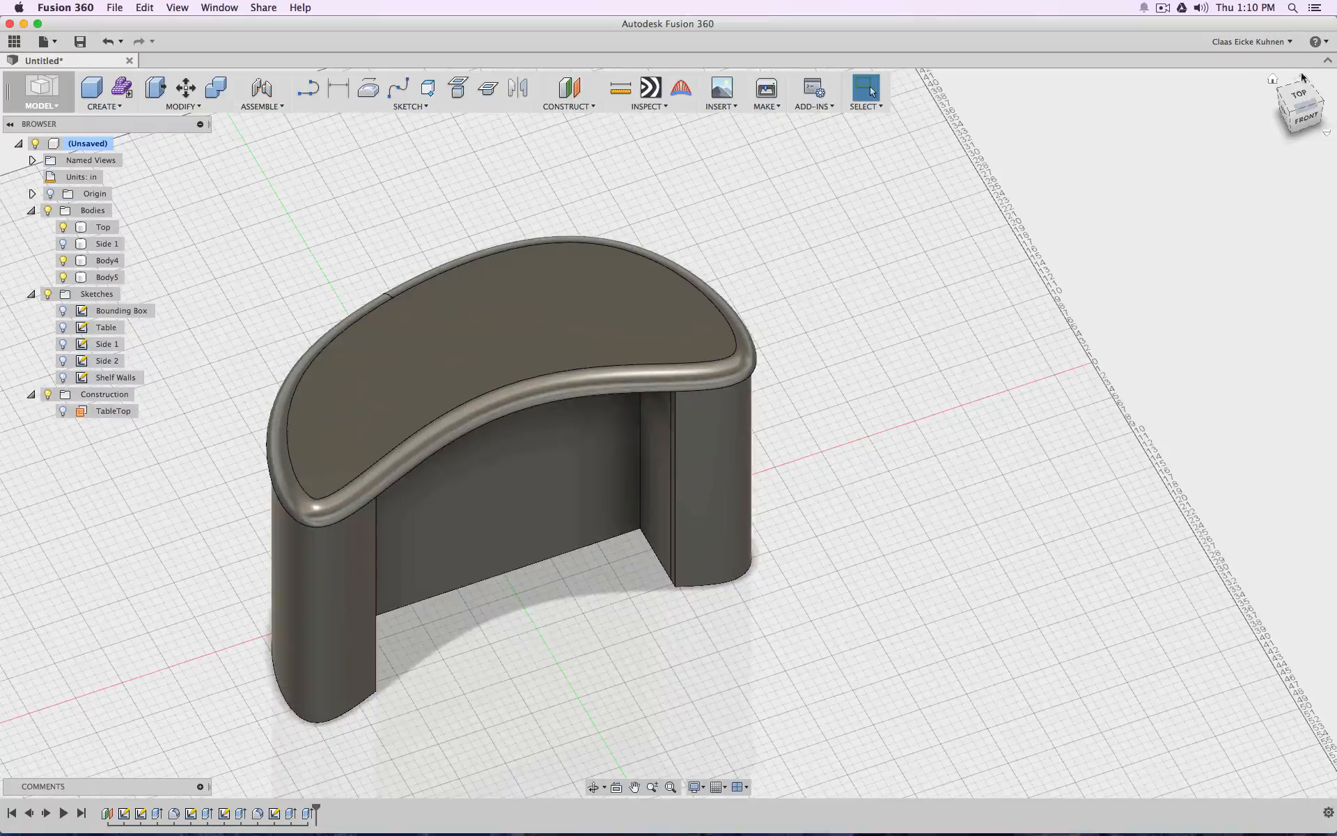
pyautogui.click(1299, 94)
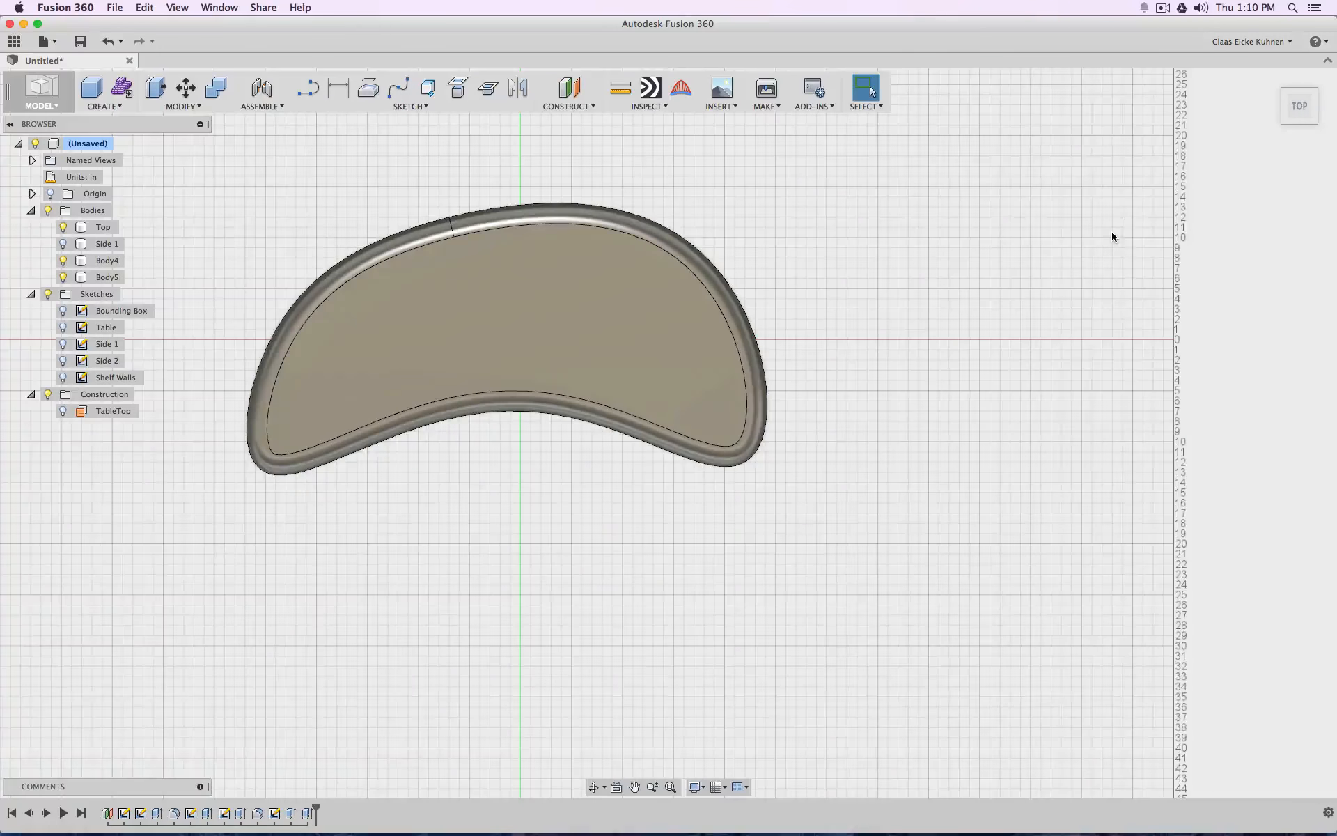
pyautogui.click(1299, 123)
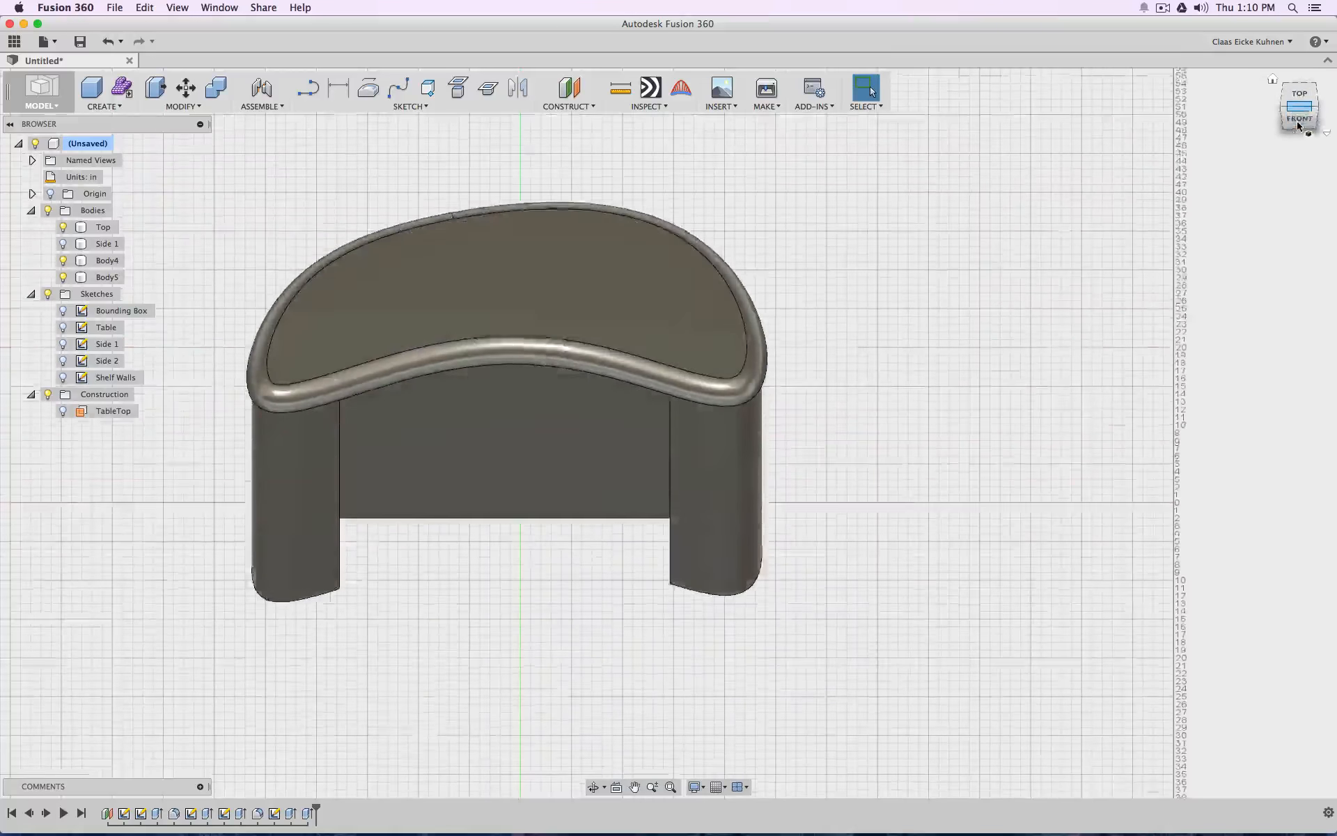
pyautogui.click(1300, 124)
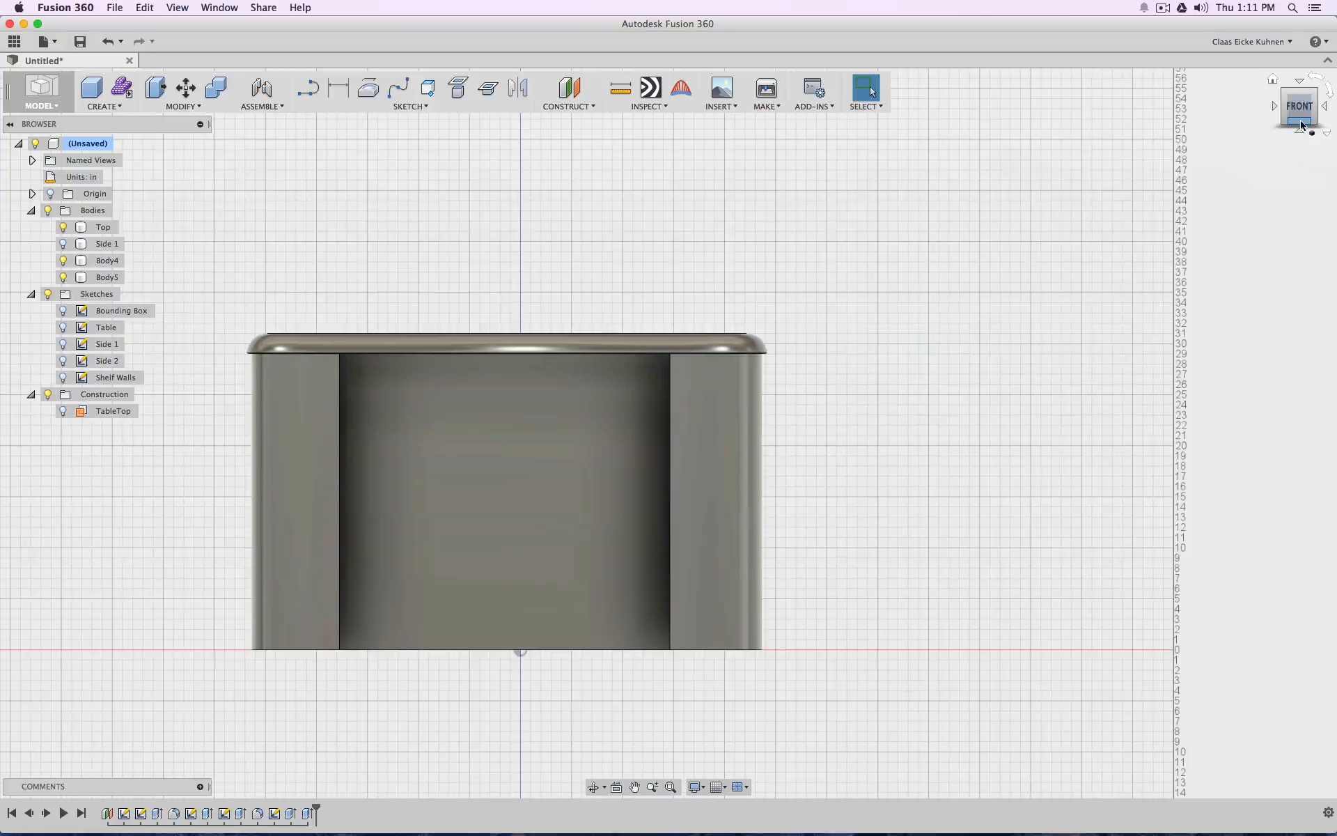
pyautogui.click(1301, 124)
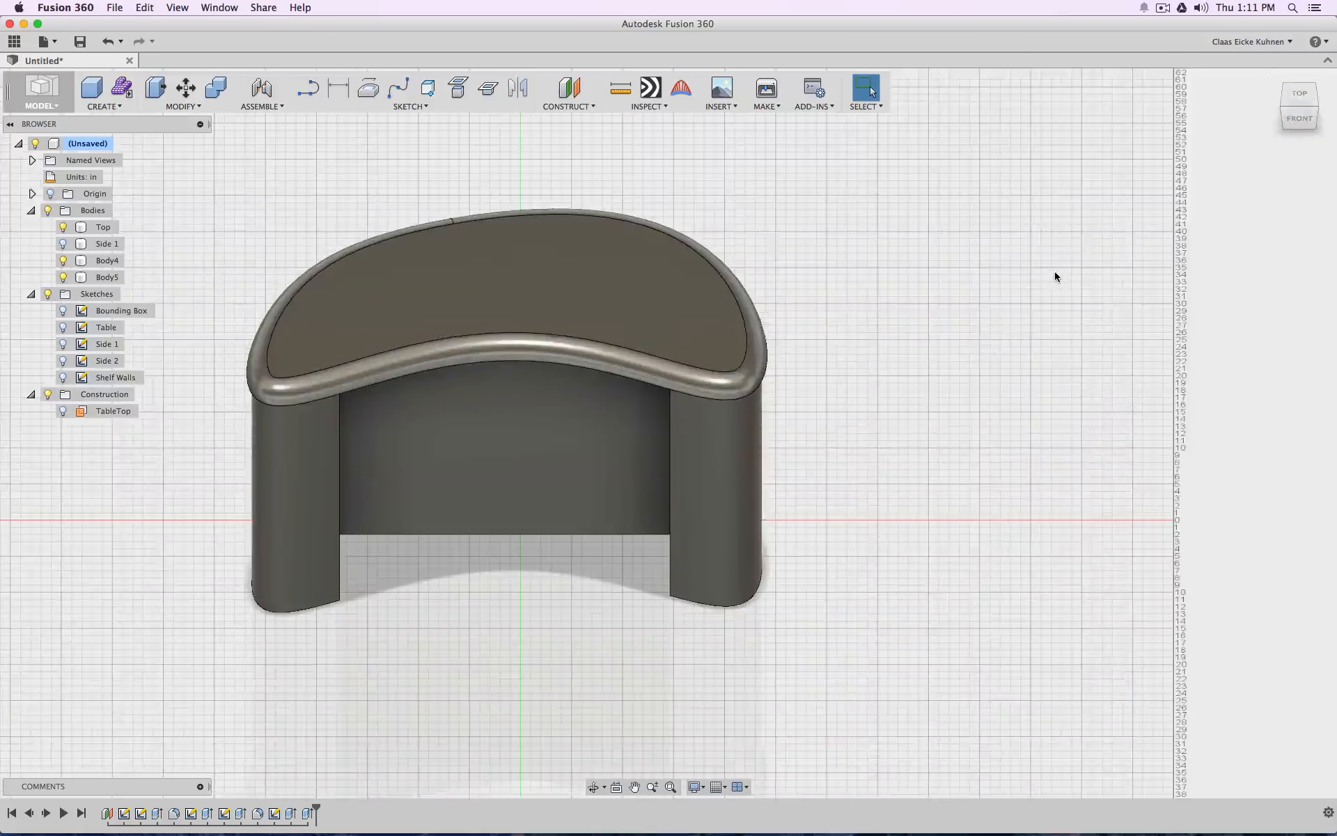